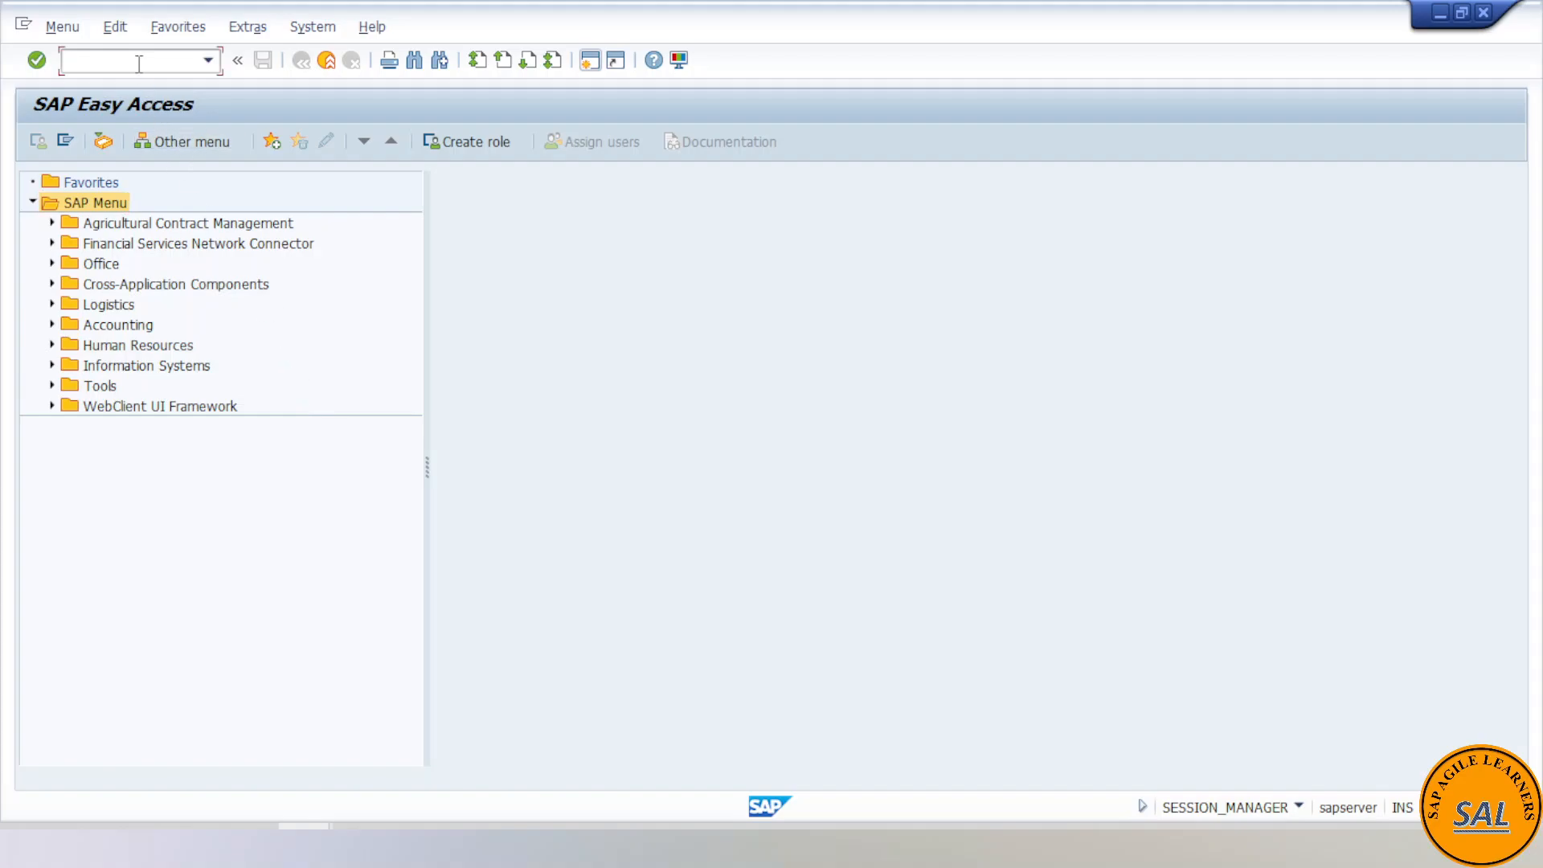
- Open the ABAP Dictionary with transaction SE11 and display the database table ZHEADER_TABLE
key("Return")
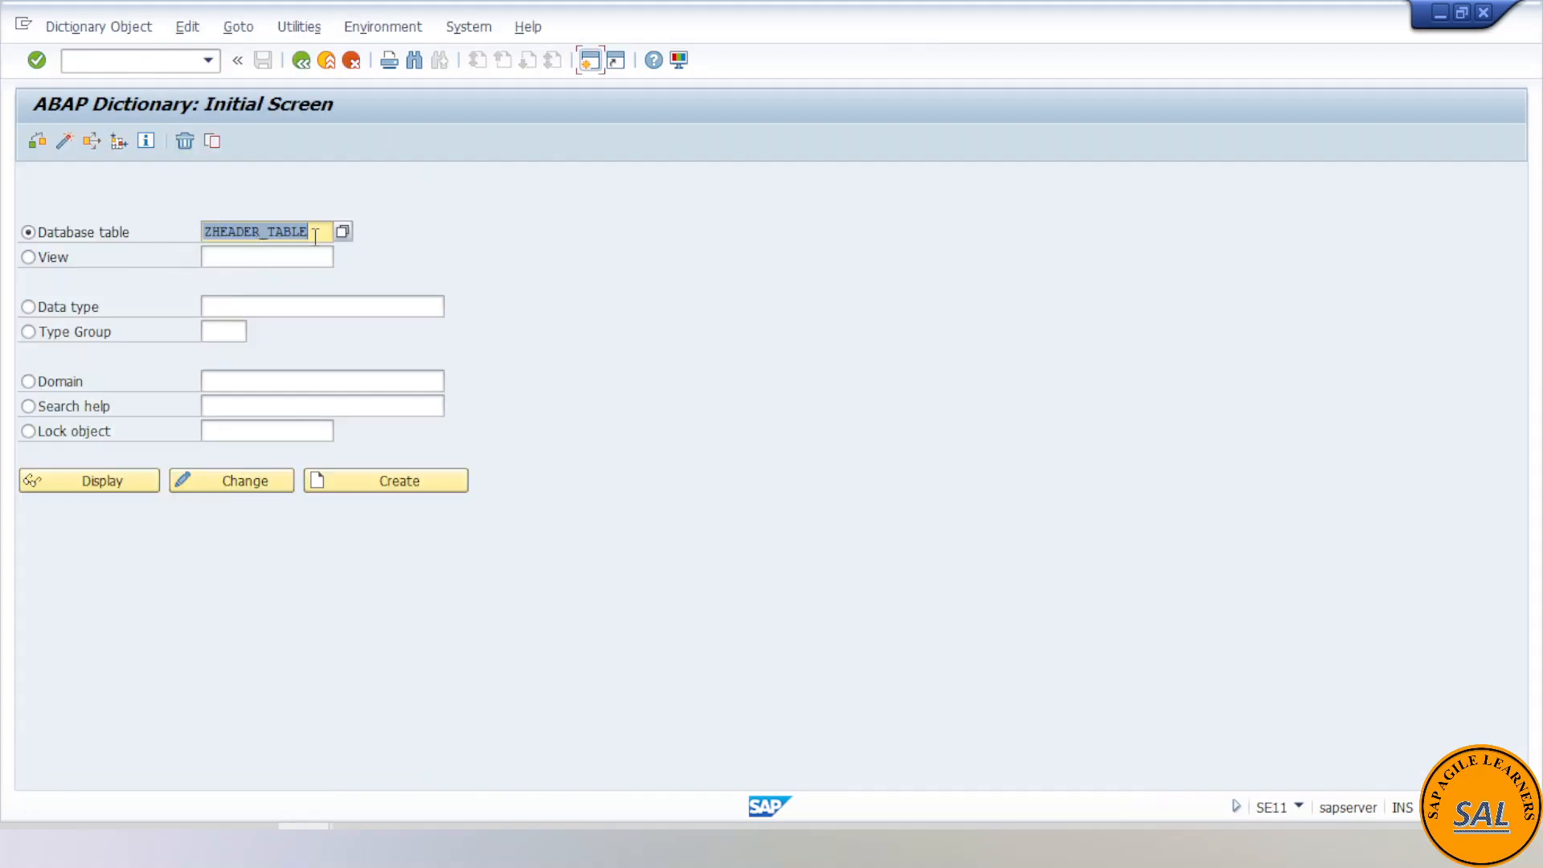
left_click(317, 231)
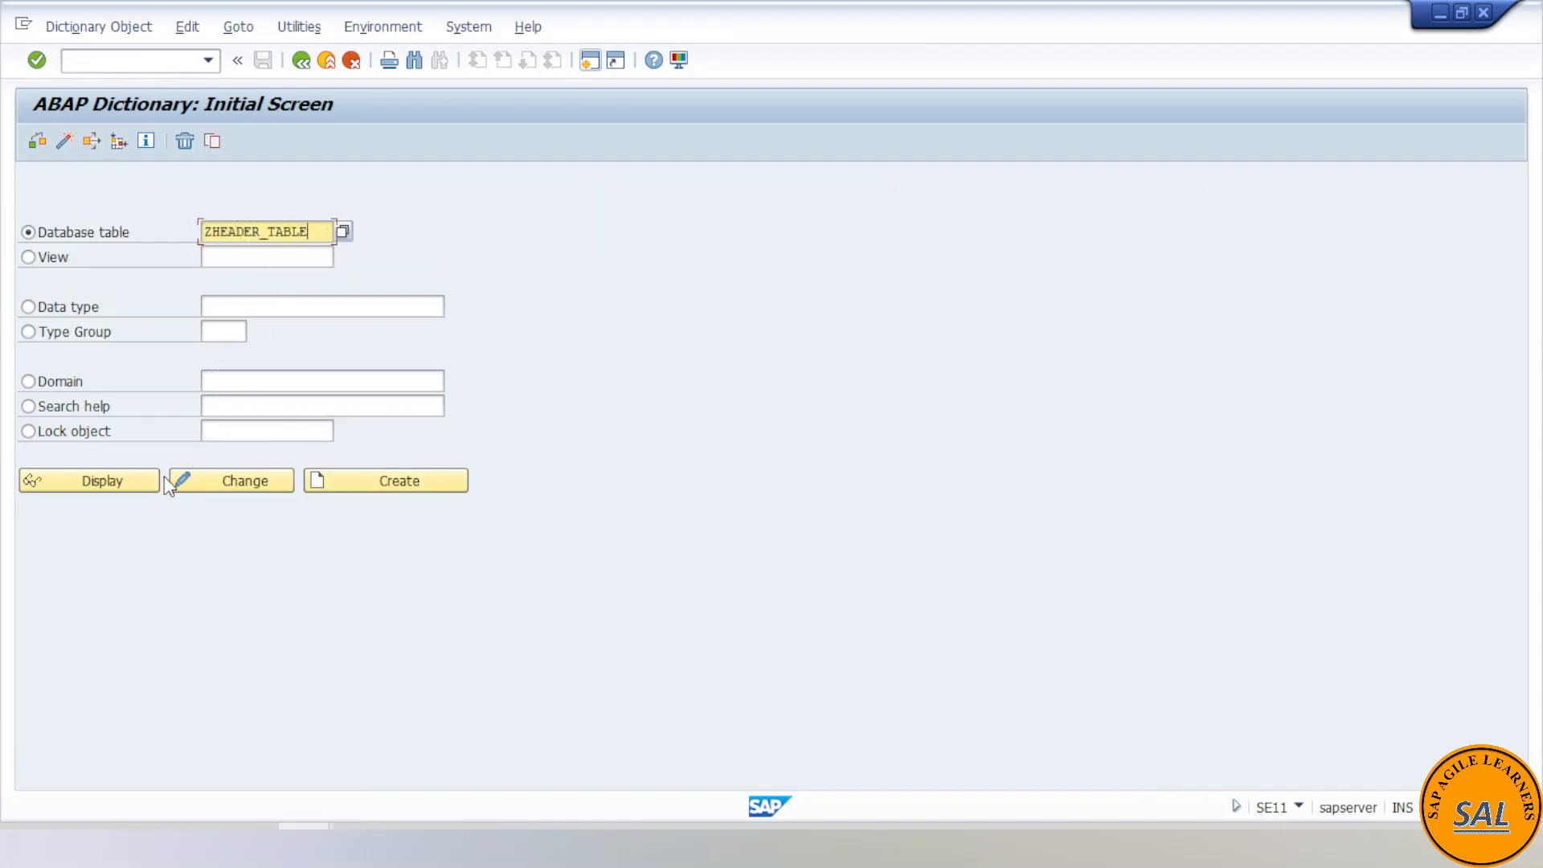
left_click(132, 484)
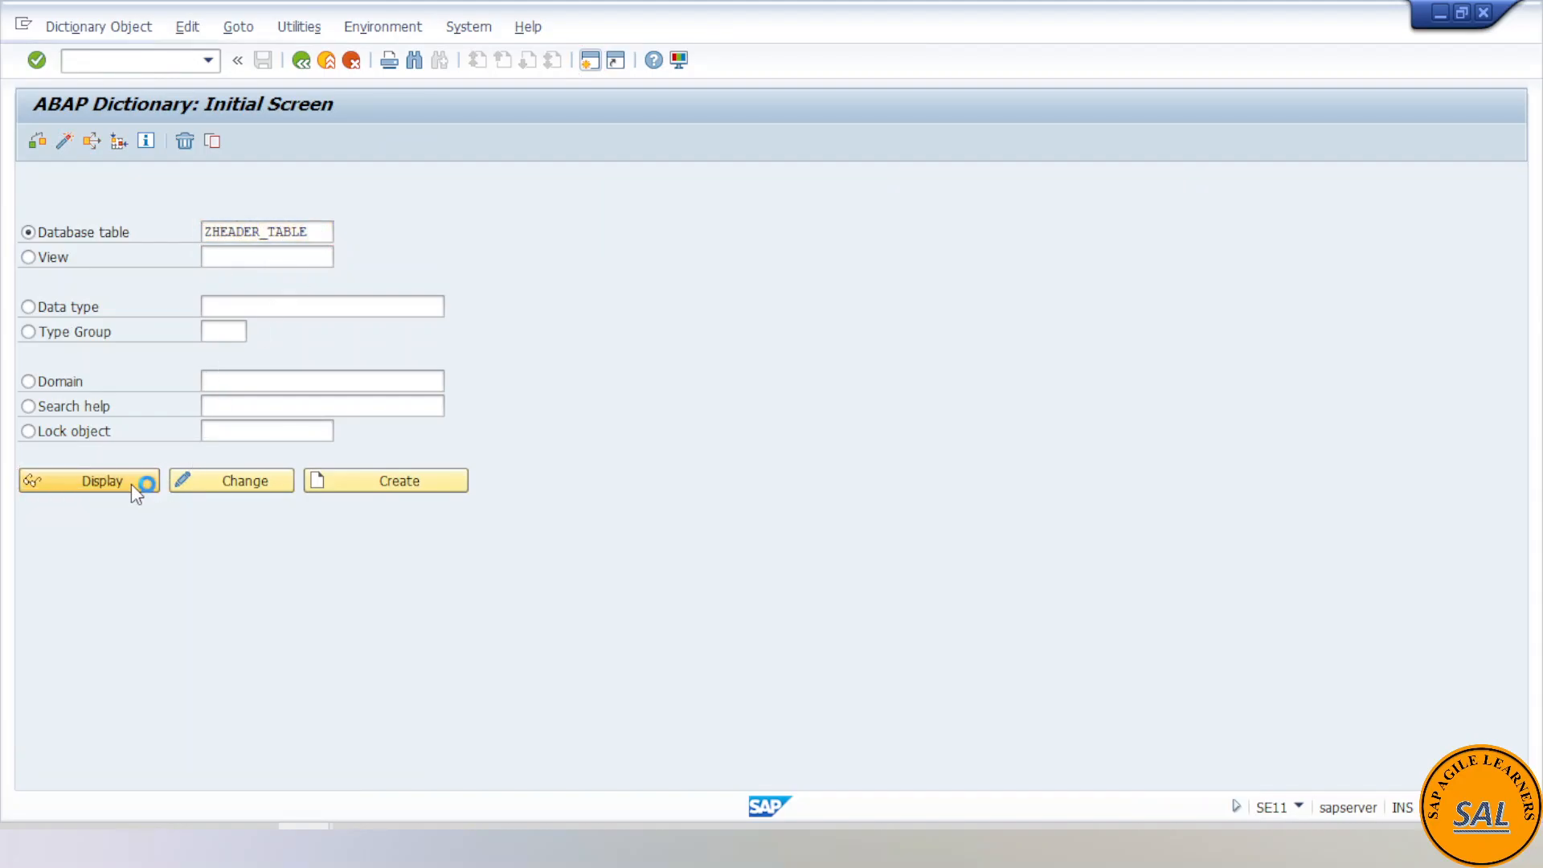
left_click(493, 476)
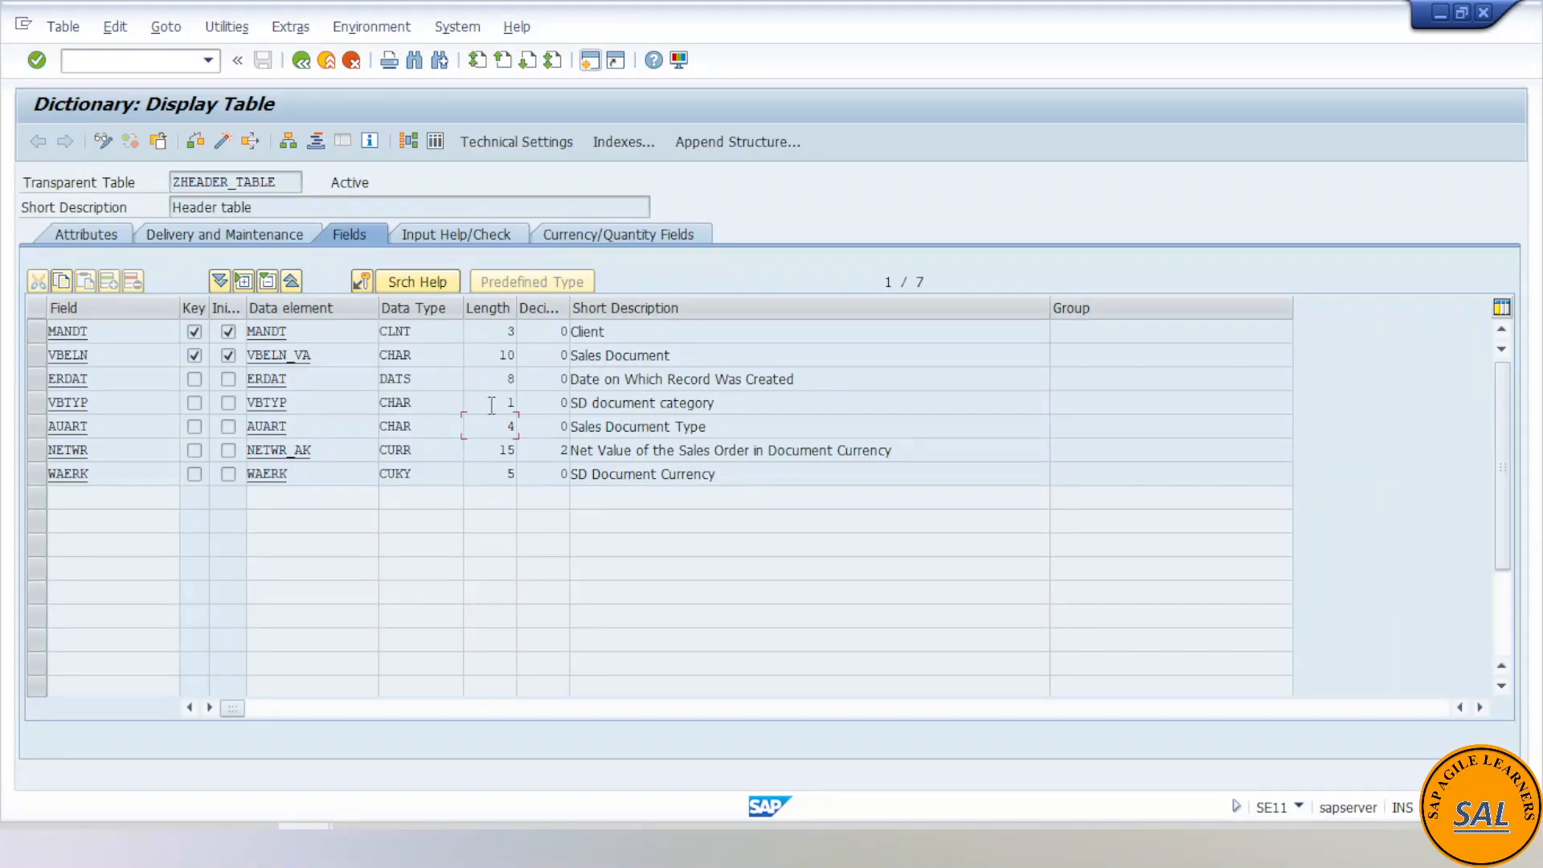
key("Up")
- Switch to the Learning ABAP.xlsx workbook in Excel and examine the Header Table's field definitions and sample records, column by column
left_click(363, 825)
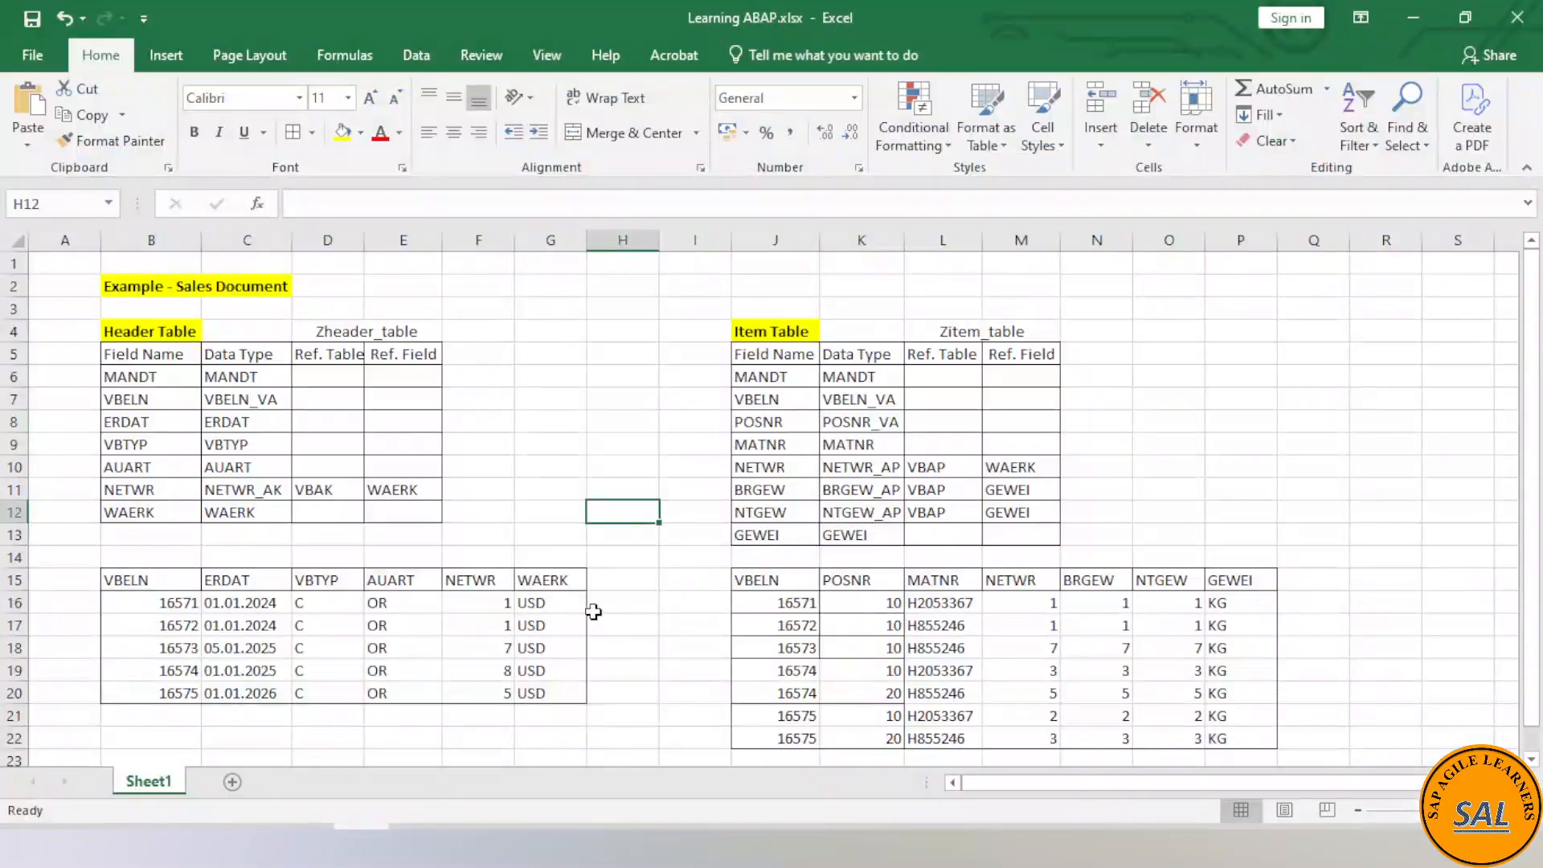
left_click(565, 536)
scroll(362, 498, "down", 1)
scroll(242, 466, "up", 1)
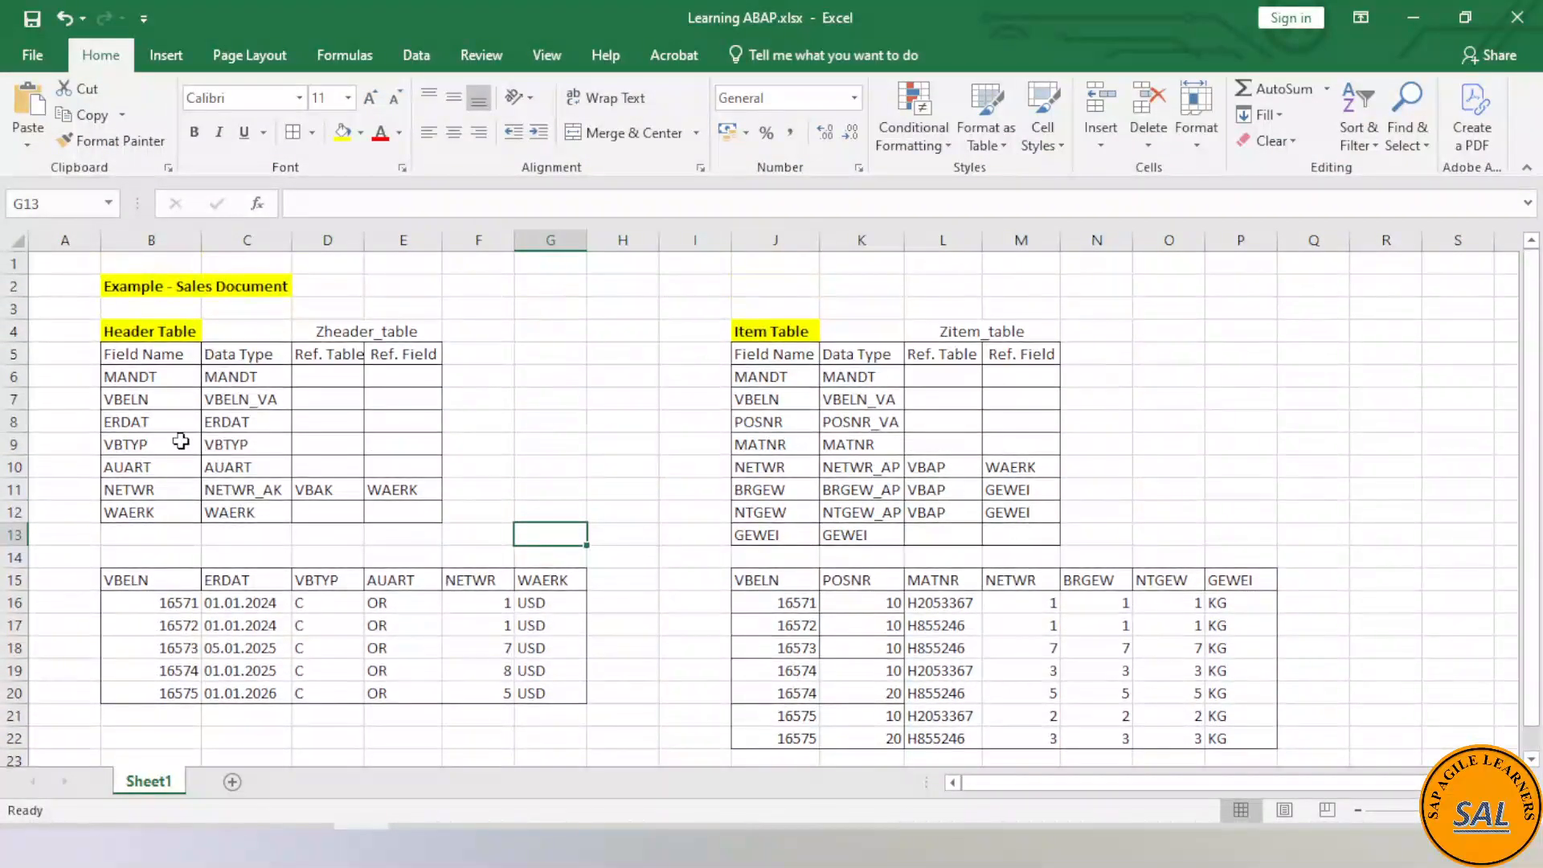
left_click(255, 448)
left_click(244, 541)
left_click(174, 603)
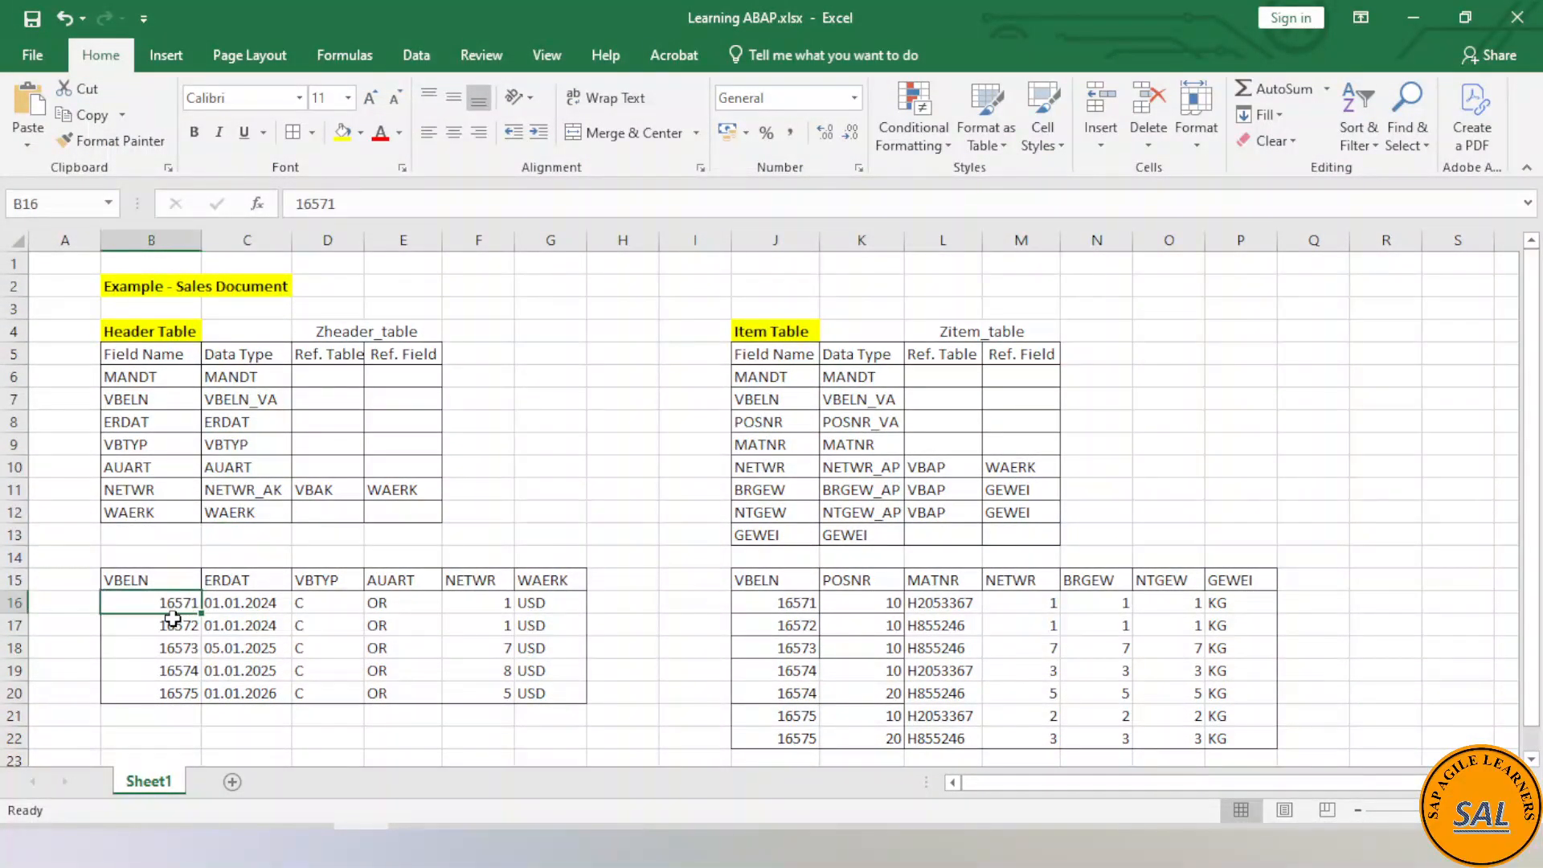
left_click(204, 628)
left_click(178, 608)
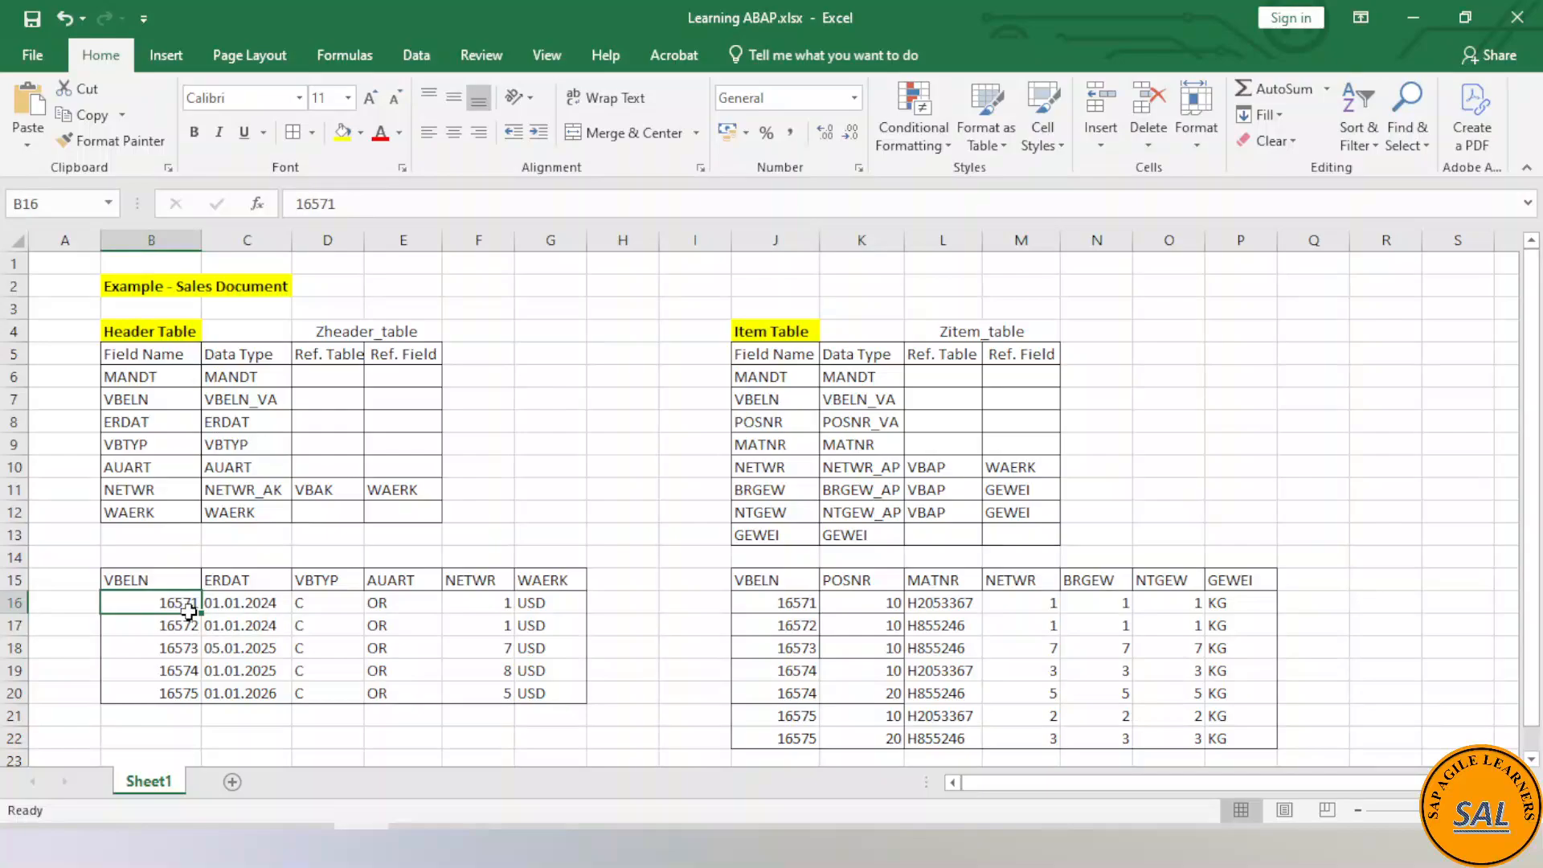
left_click(198, 654)
left_click(182, 611)
left_click(179, 630)
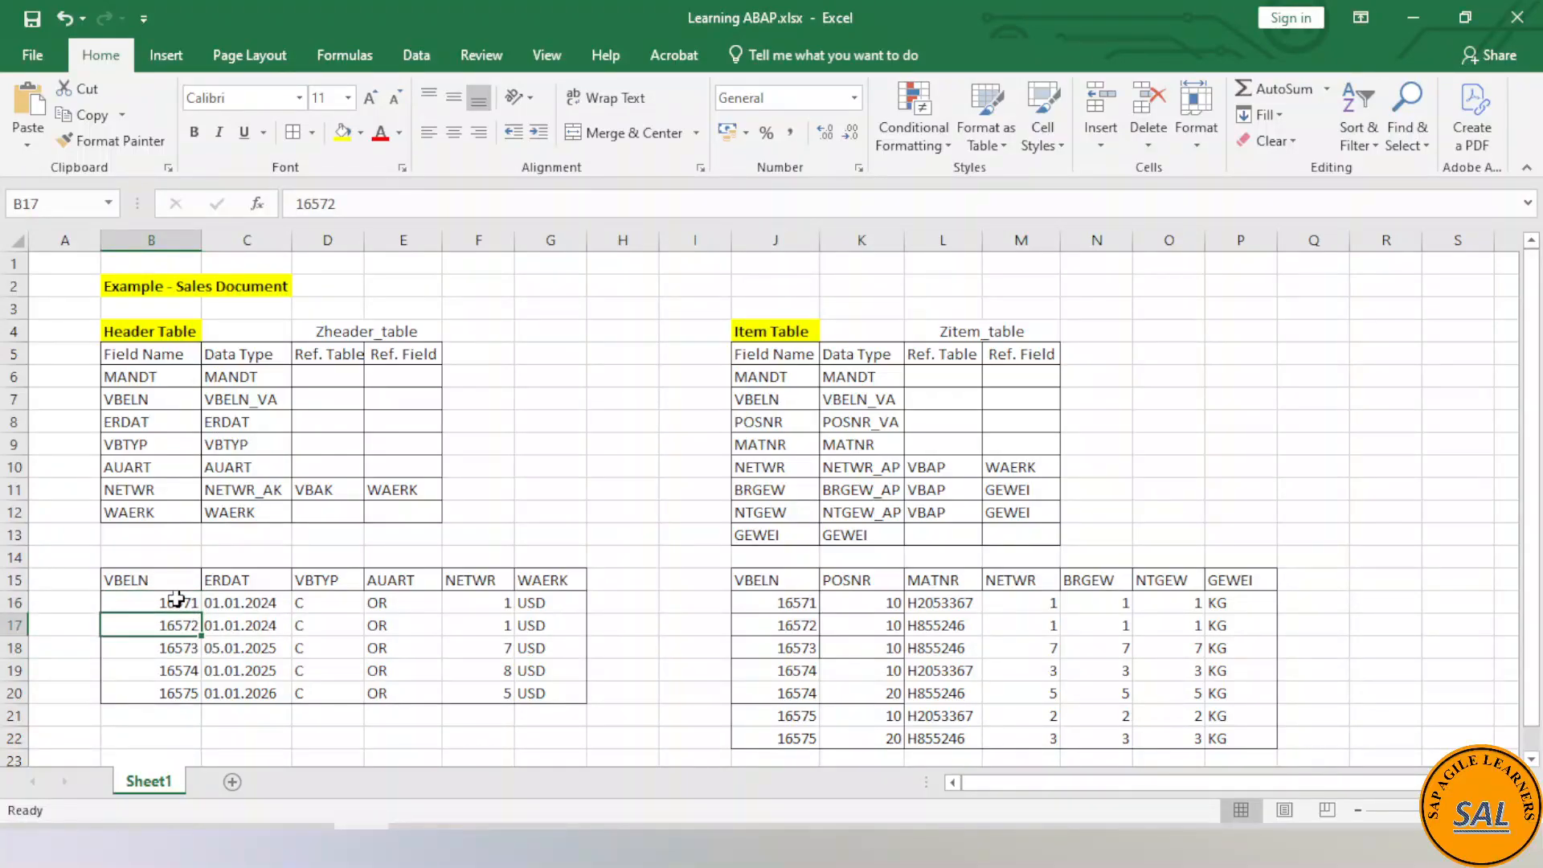
left_click(233, 611)
left_click(323, 607)
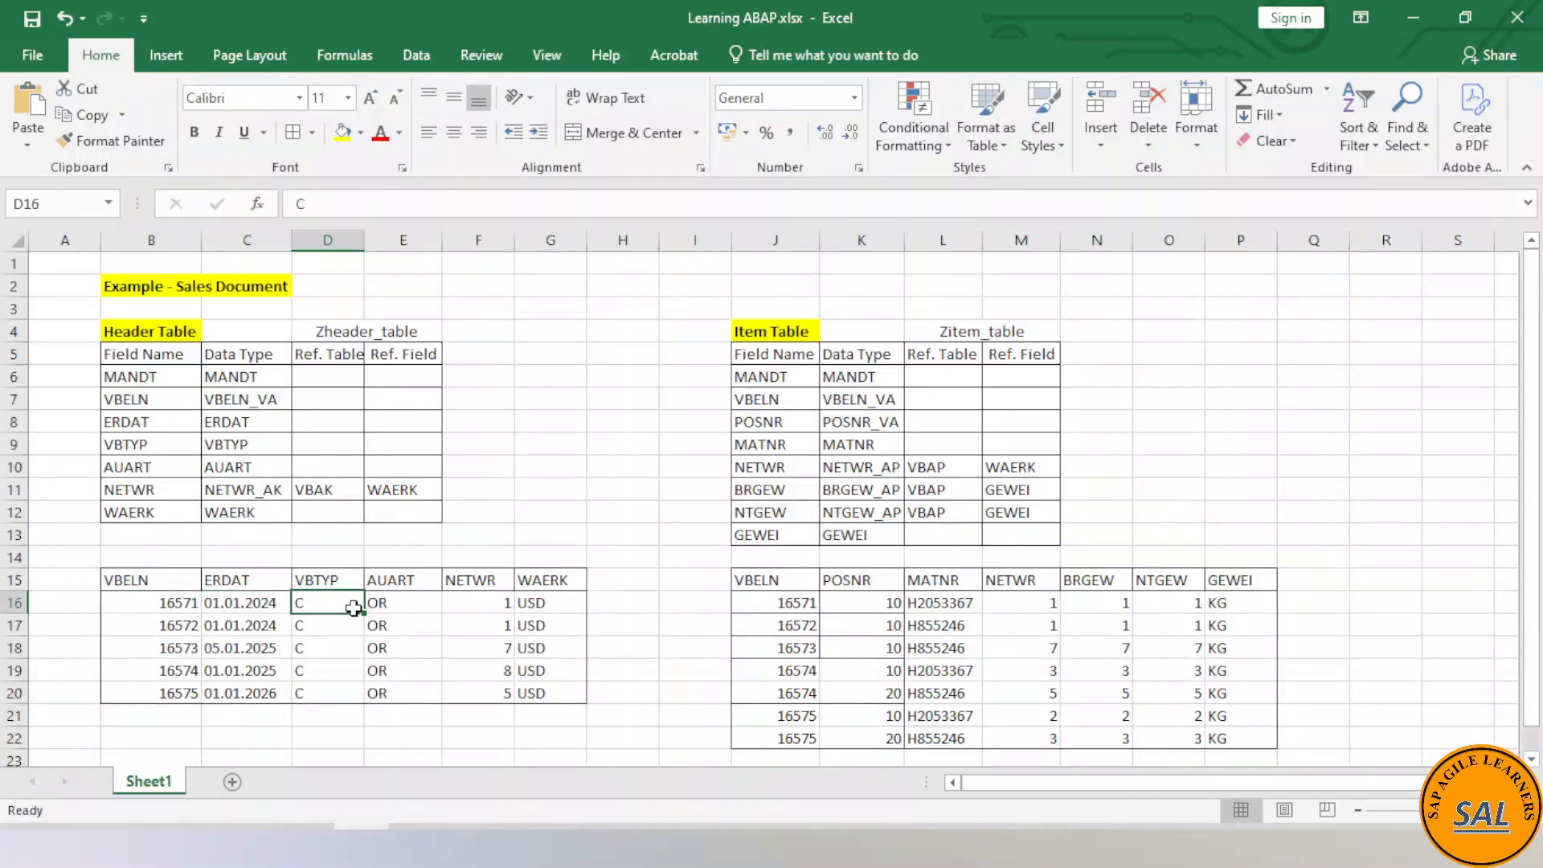
left_click(382, 605)
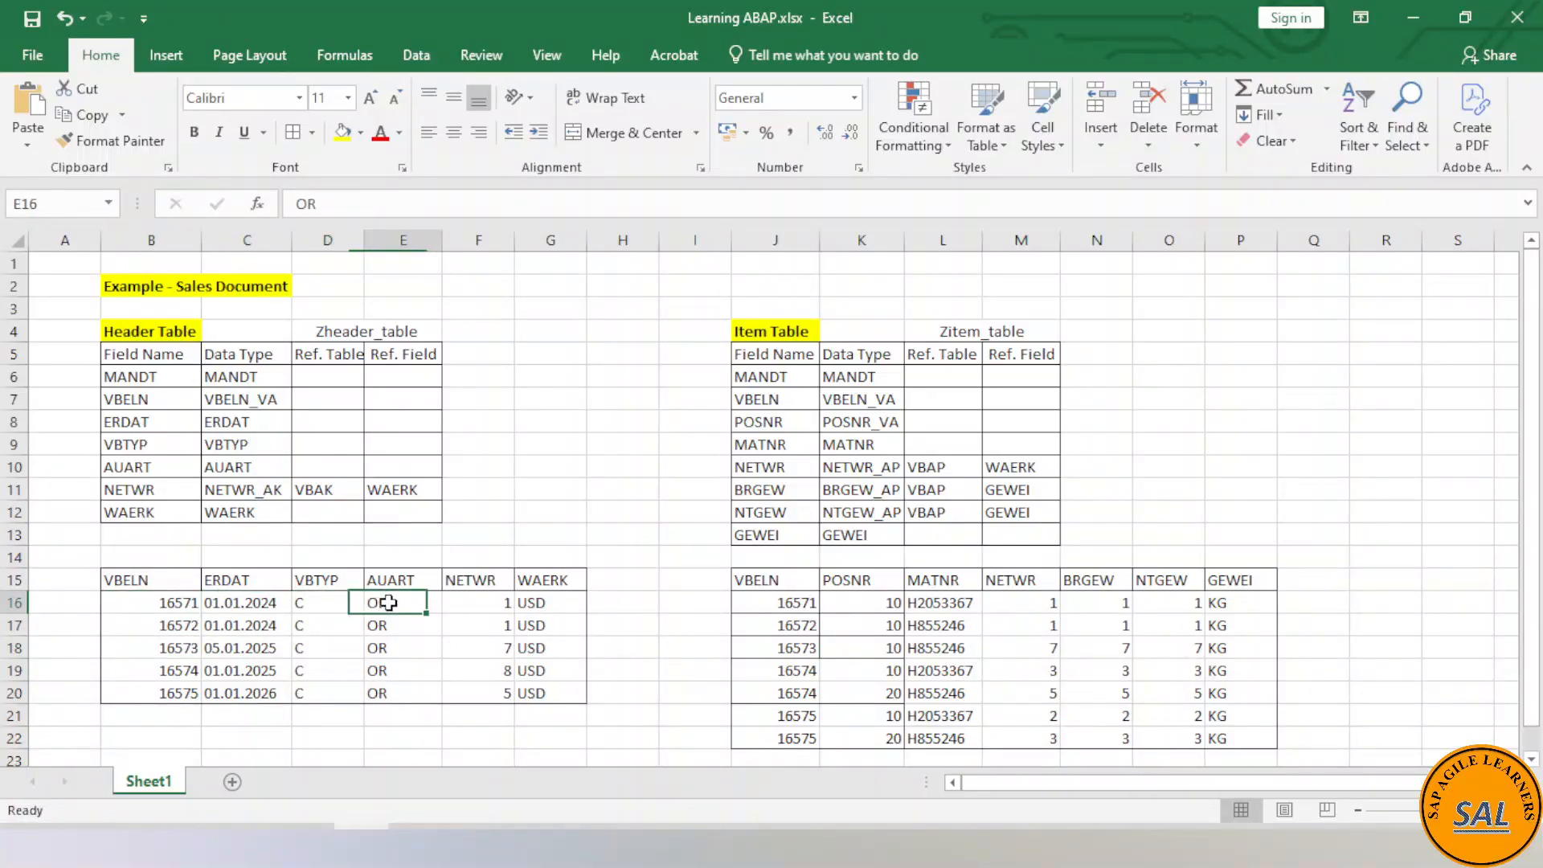
left_click(471, 609)
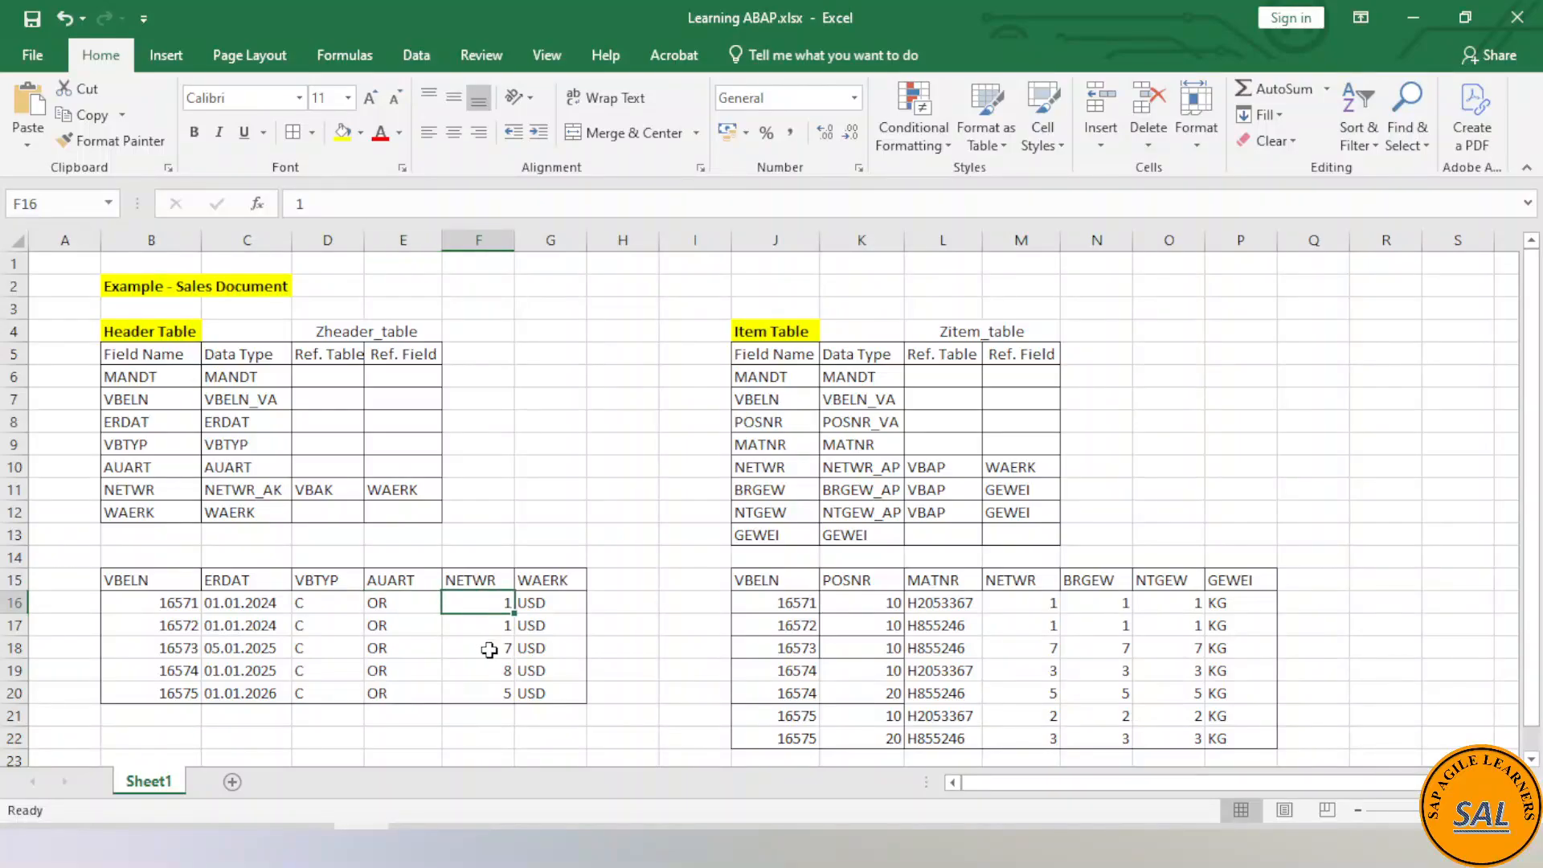
left_click(565, 606)
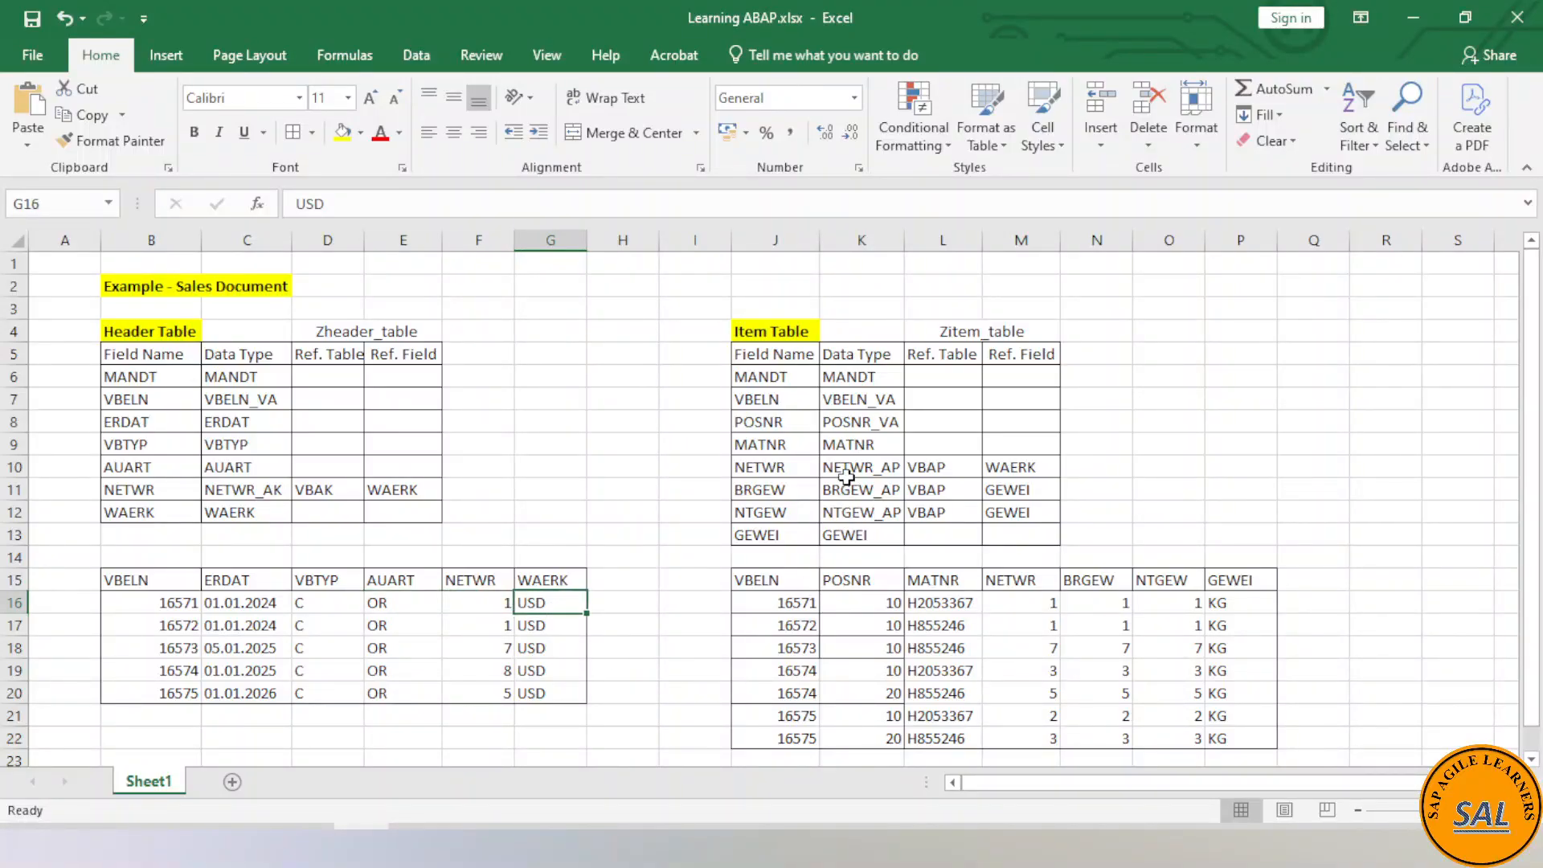
- Examine the sample records of Zitem_table, comparing the sales document numbers in VBELN with their POSNR item numbers
left_click(987, 333)
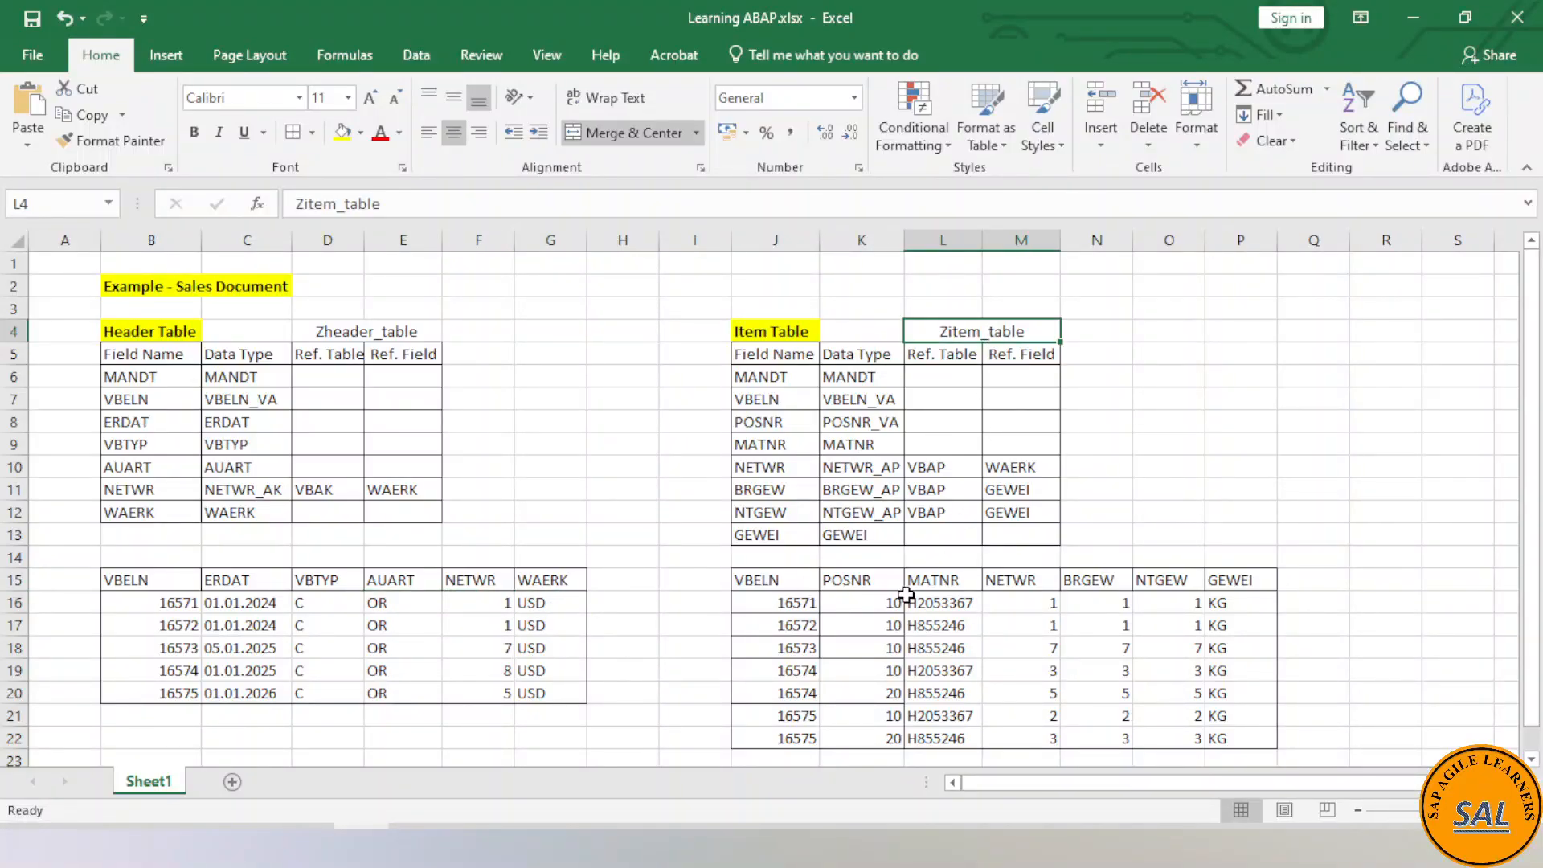
left_click(804, 608)
left_click(832, 627)
left_click(913, 696)
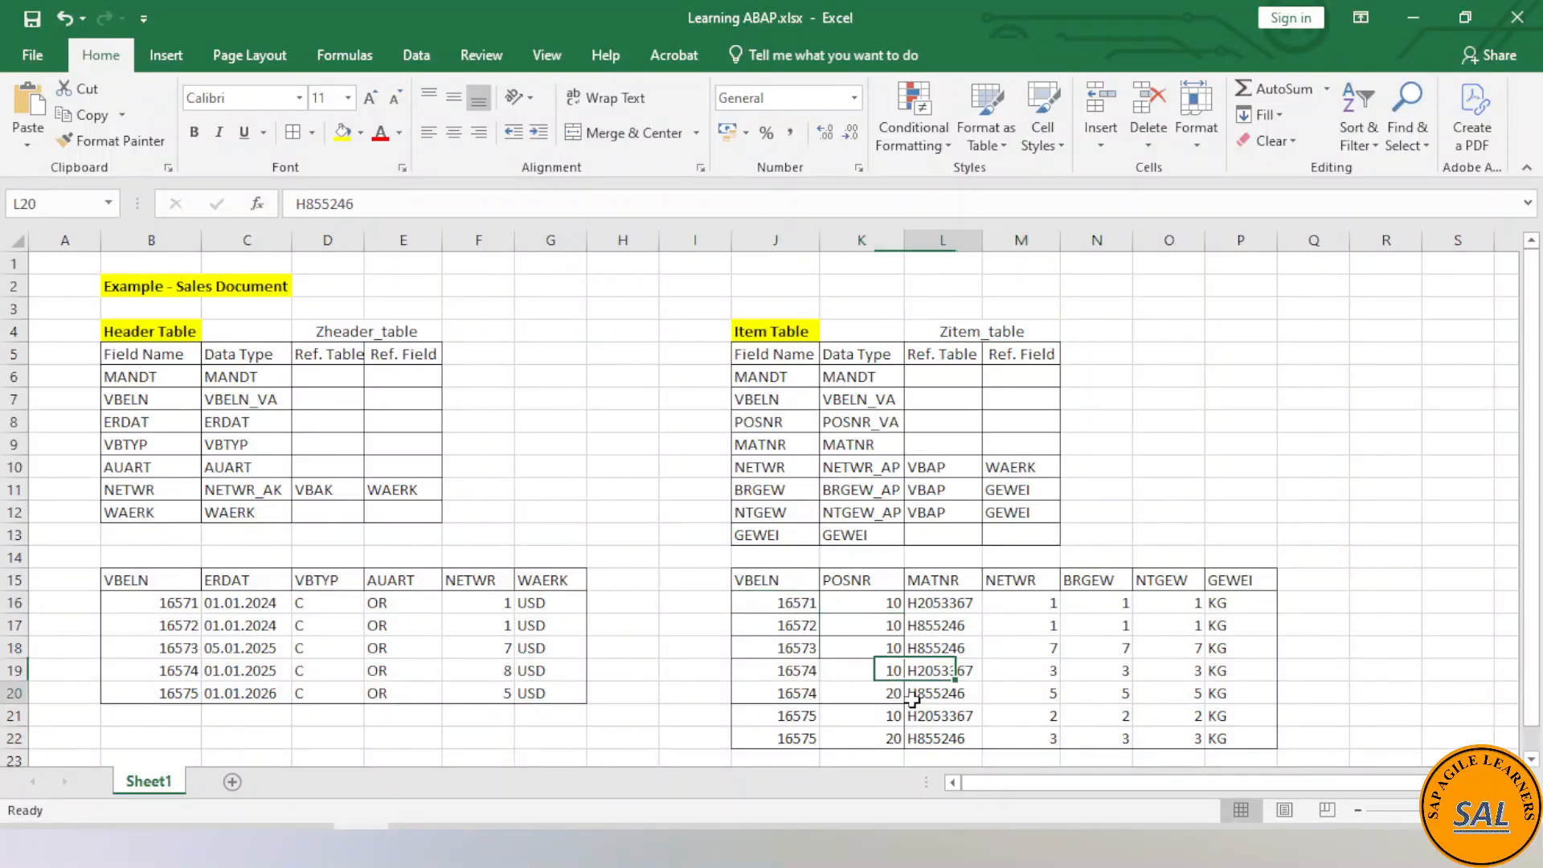
left_click(800, 625)
left_click(800, 609)
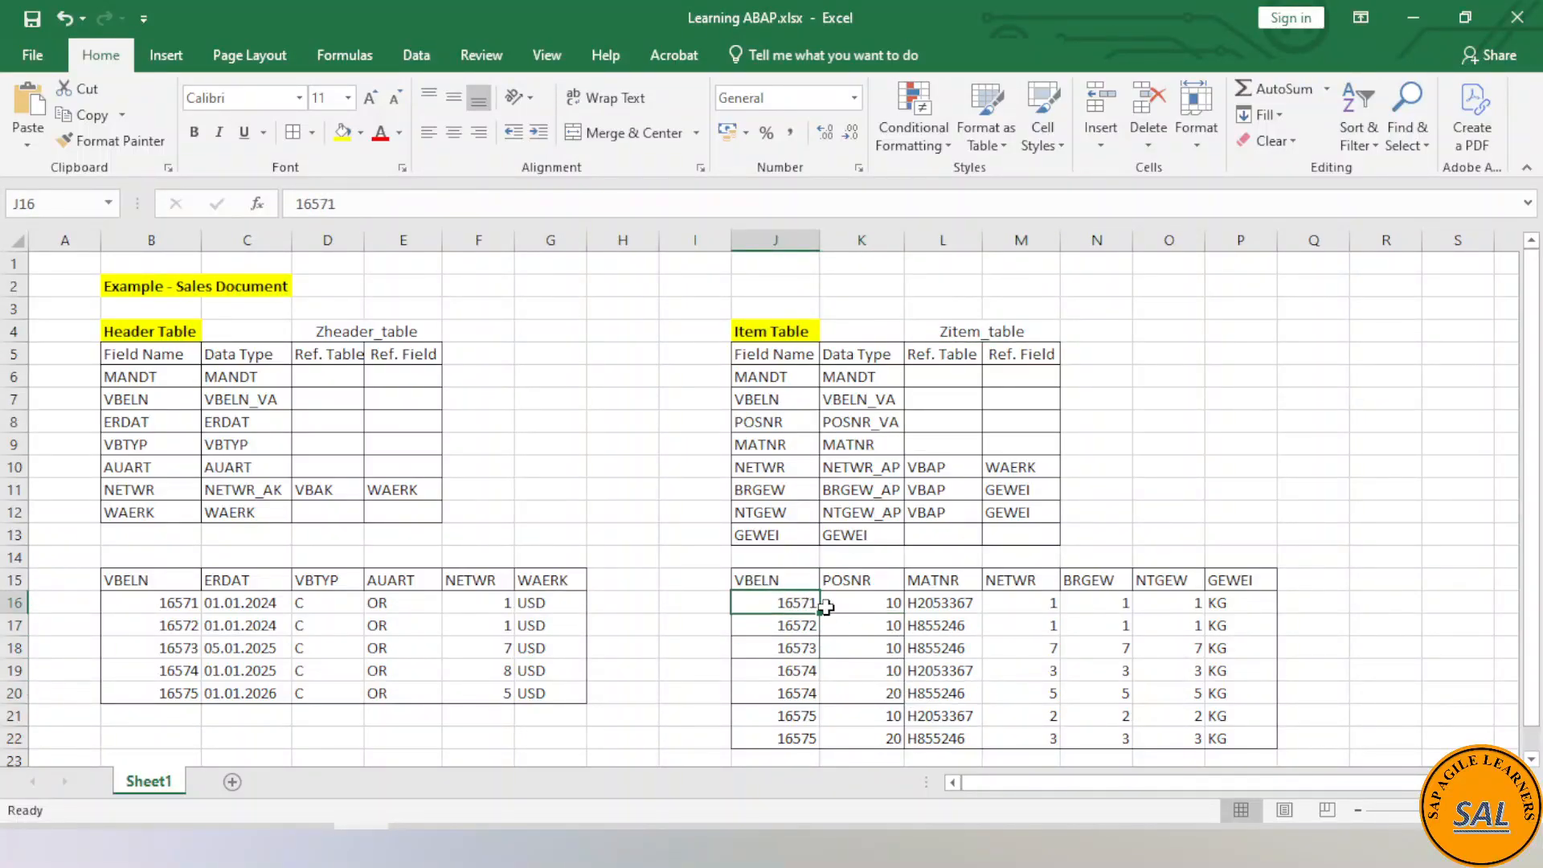
left_click(867, 604)
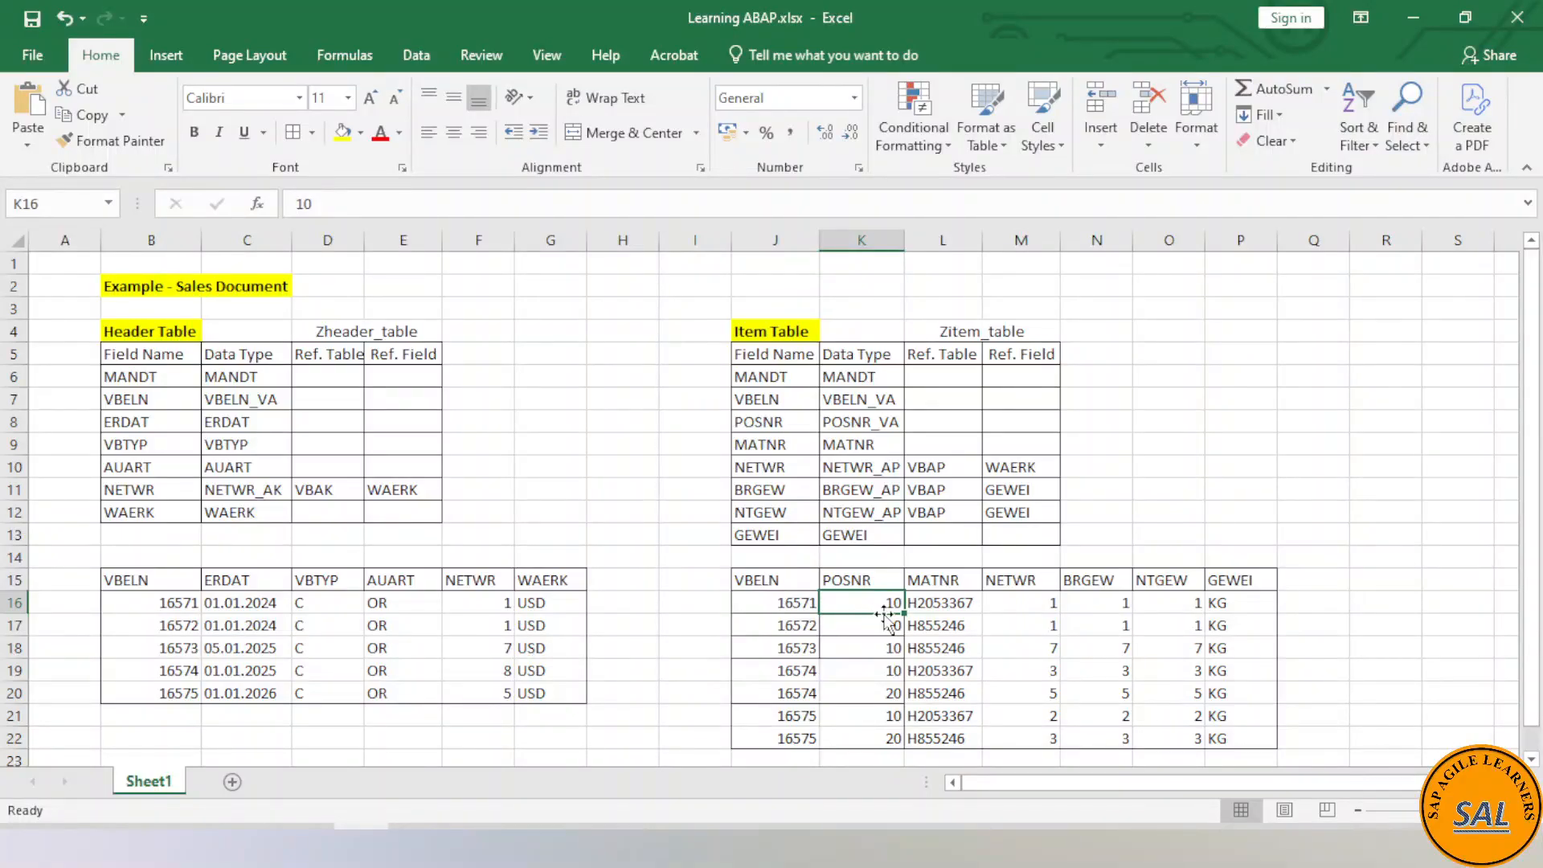
left_click(796, 671)
left_click_drag(797, 672, 878, 696)
left_click(784, 671)
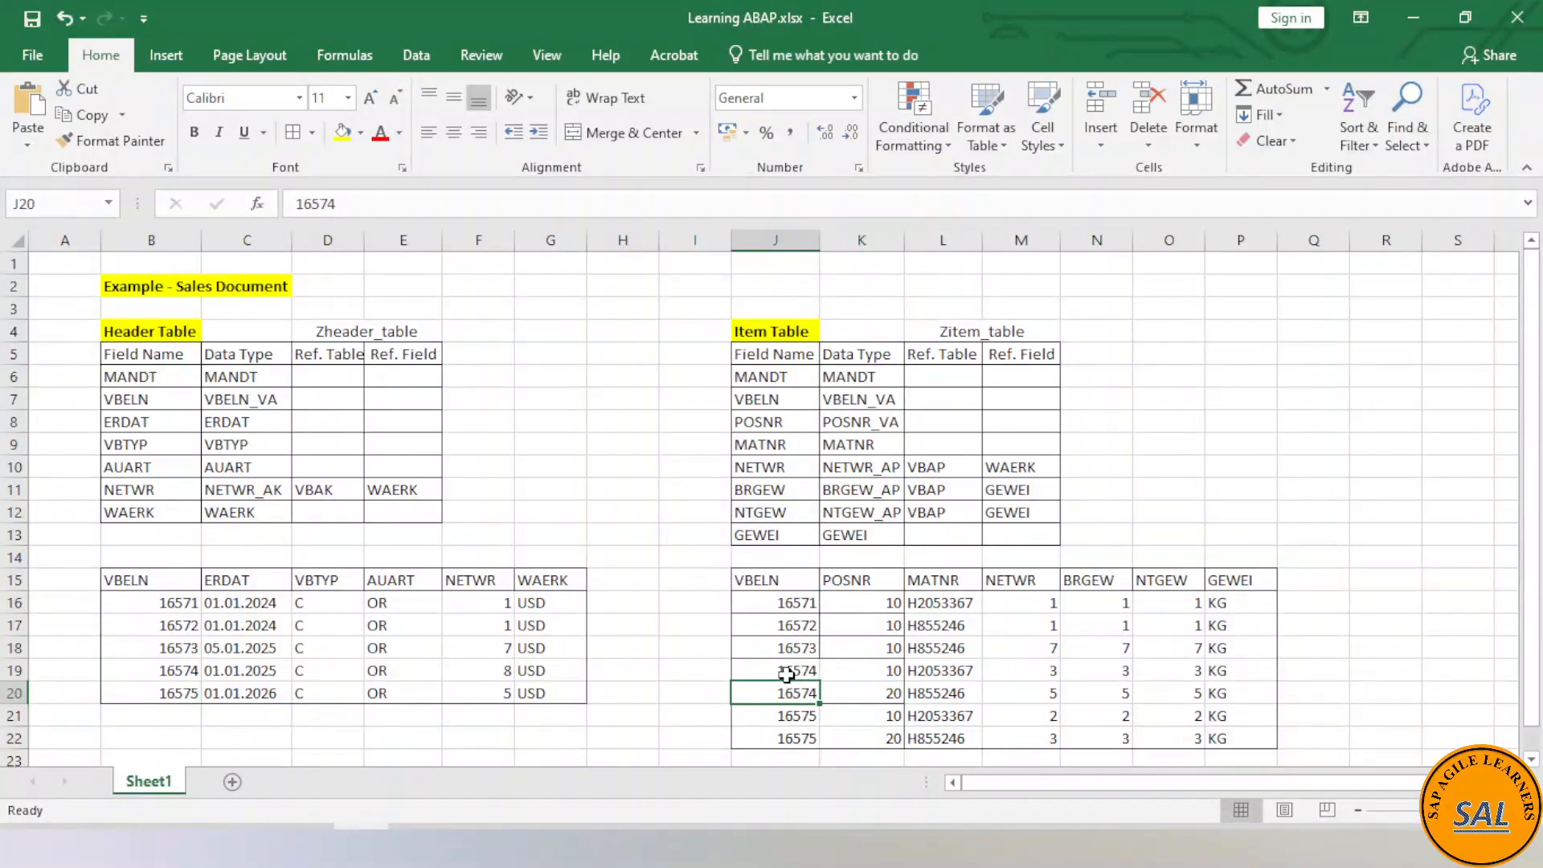
left_click(870, 724)
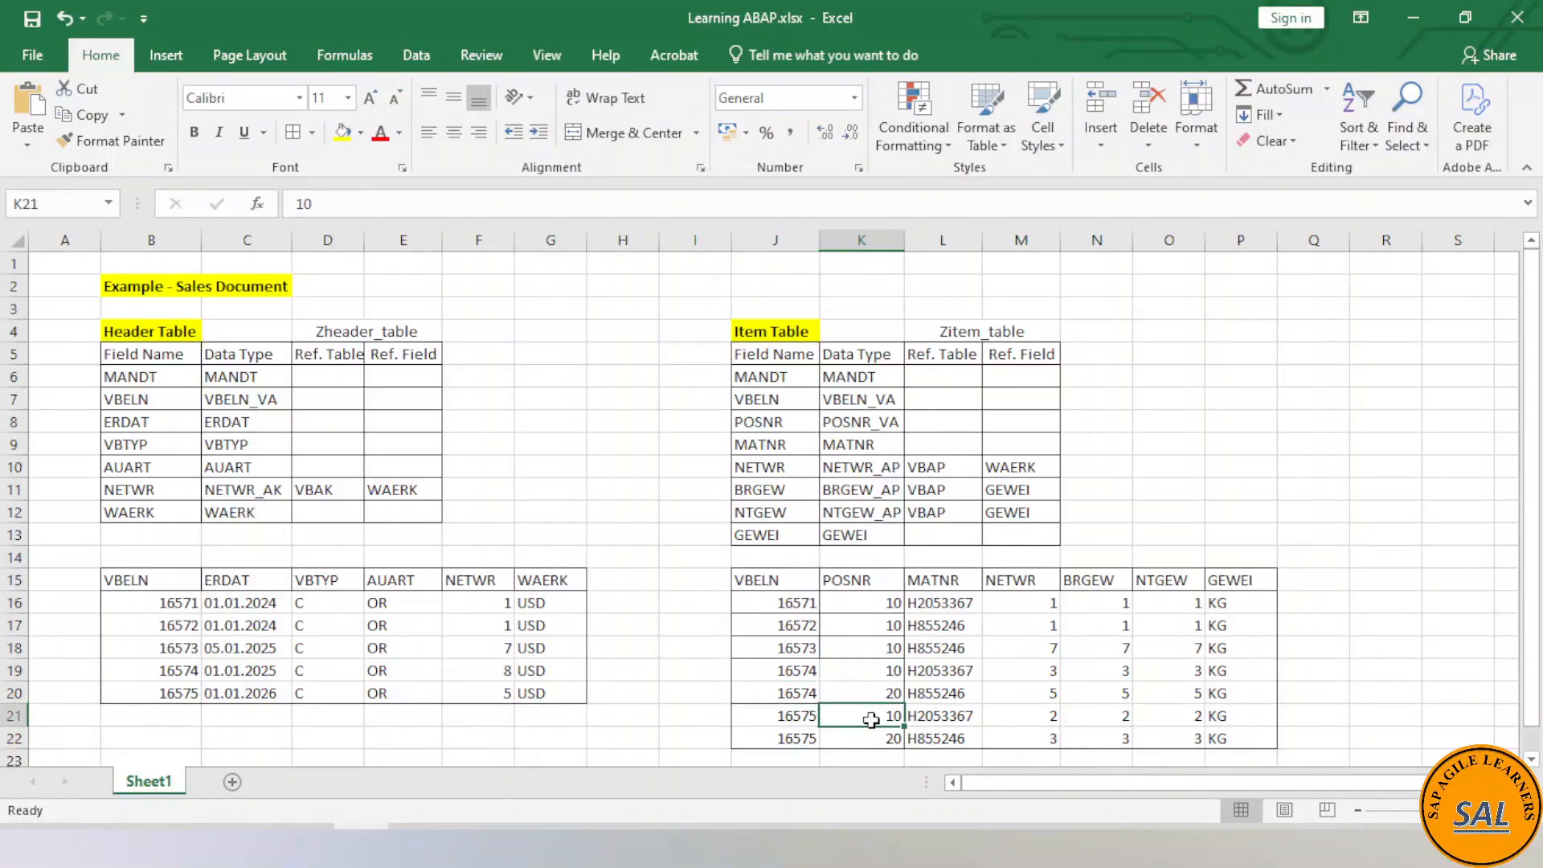
left_click(795, 724)
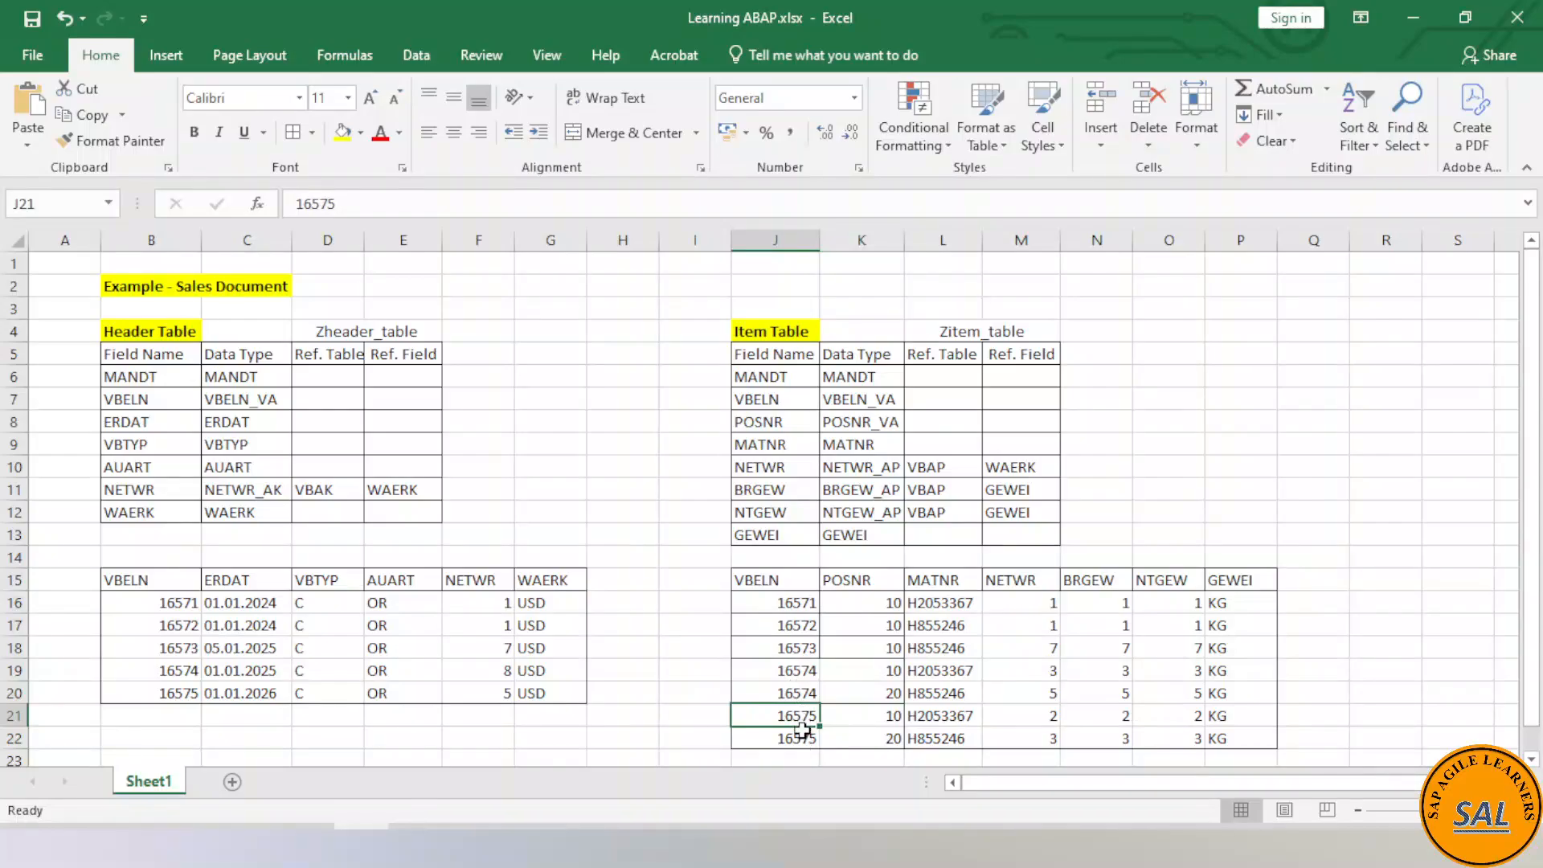
left_click(827, 643)
left_click(657, 630)
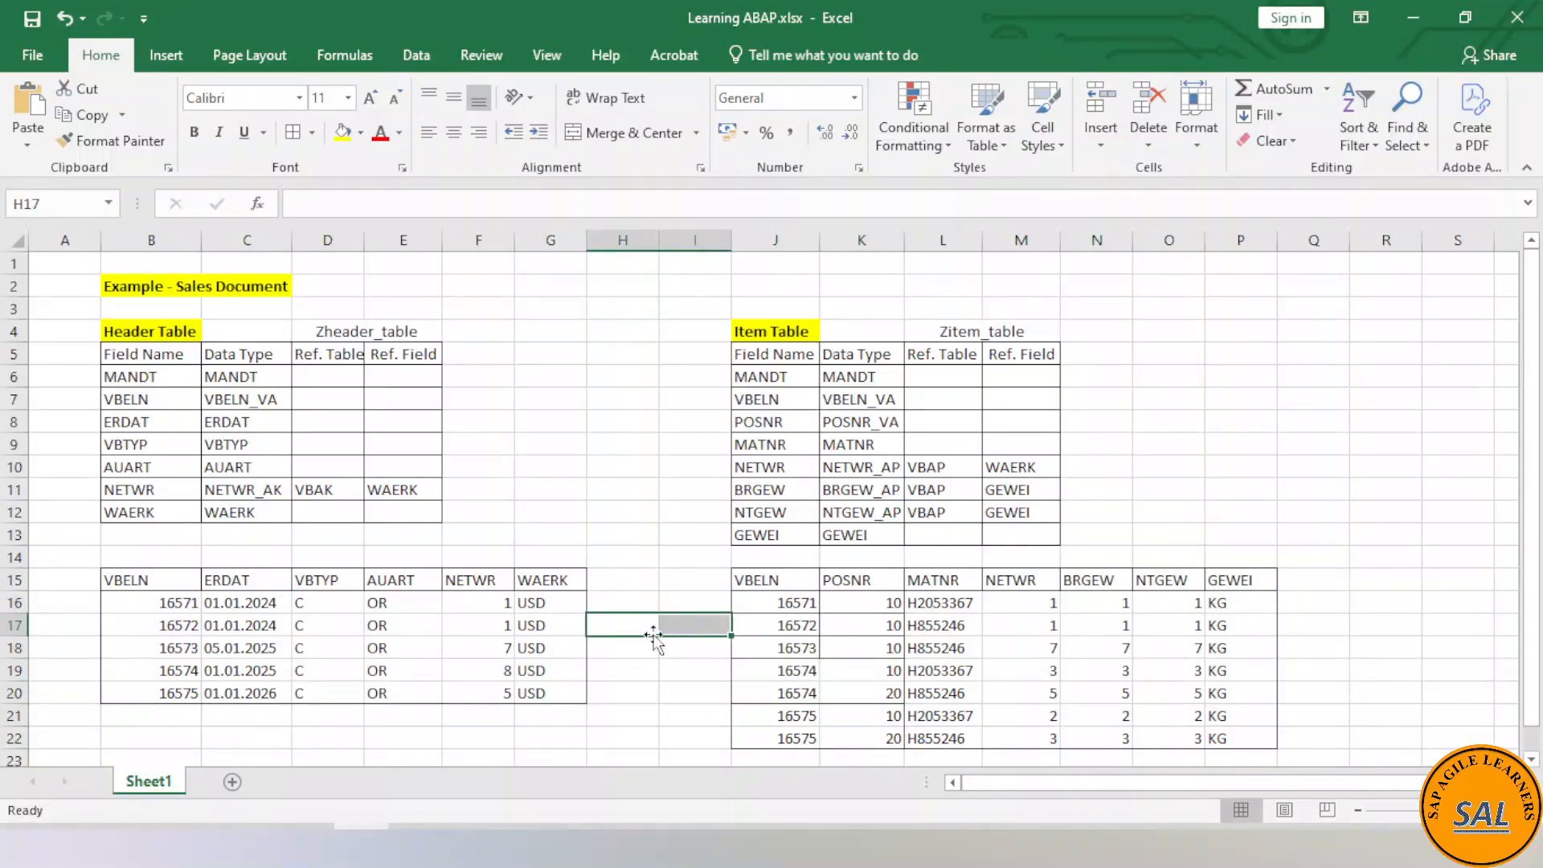
left_click(625, 528)
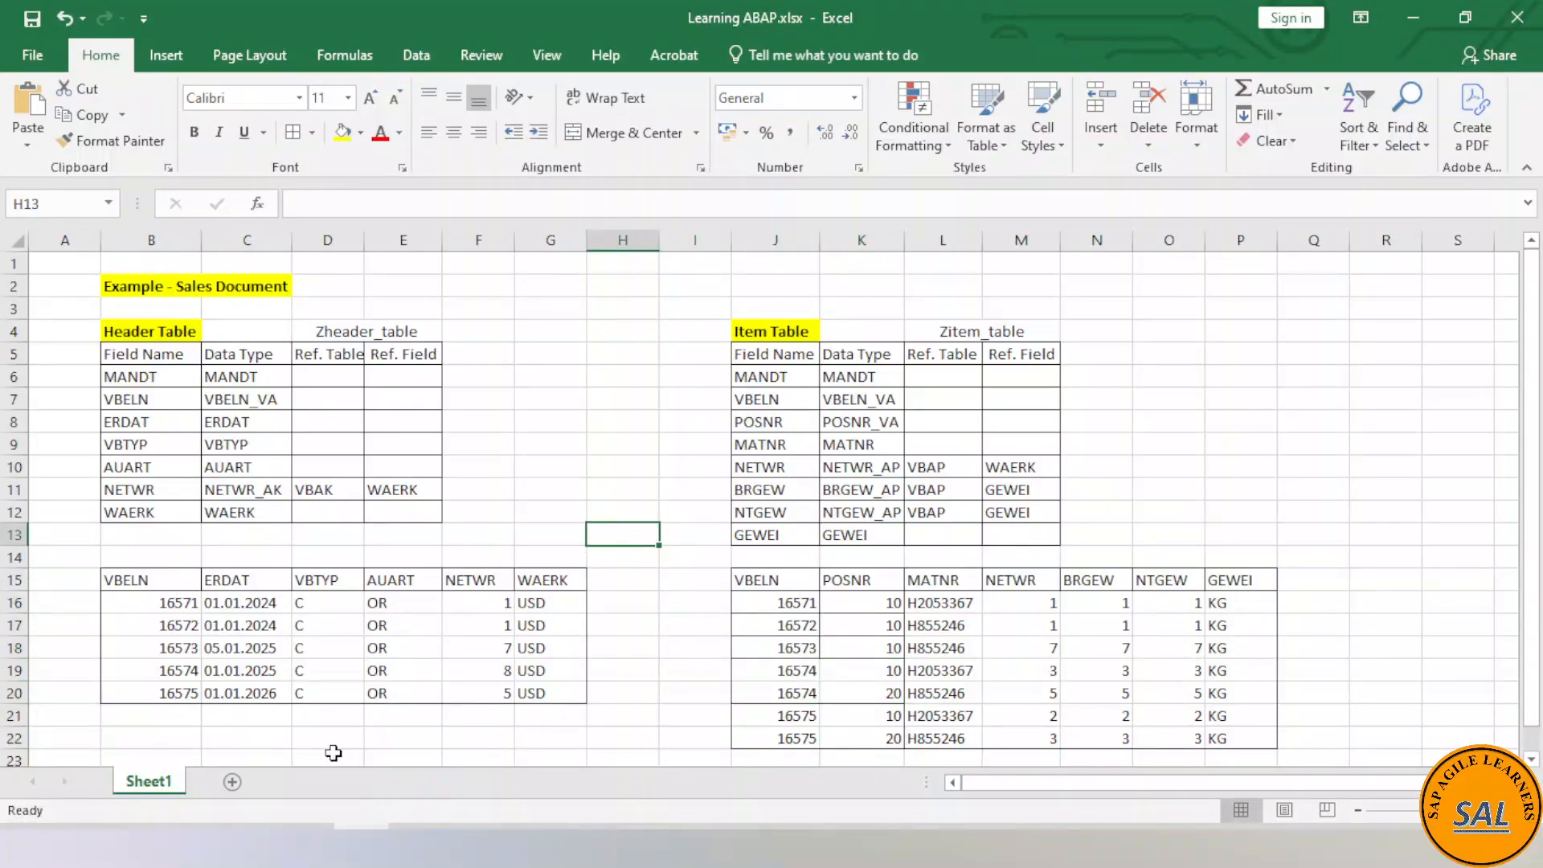
- Switch back to the SAP table display and open the form for creating a new entry in ZHEADER_TABLE
mouse_move(304, 836)
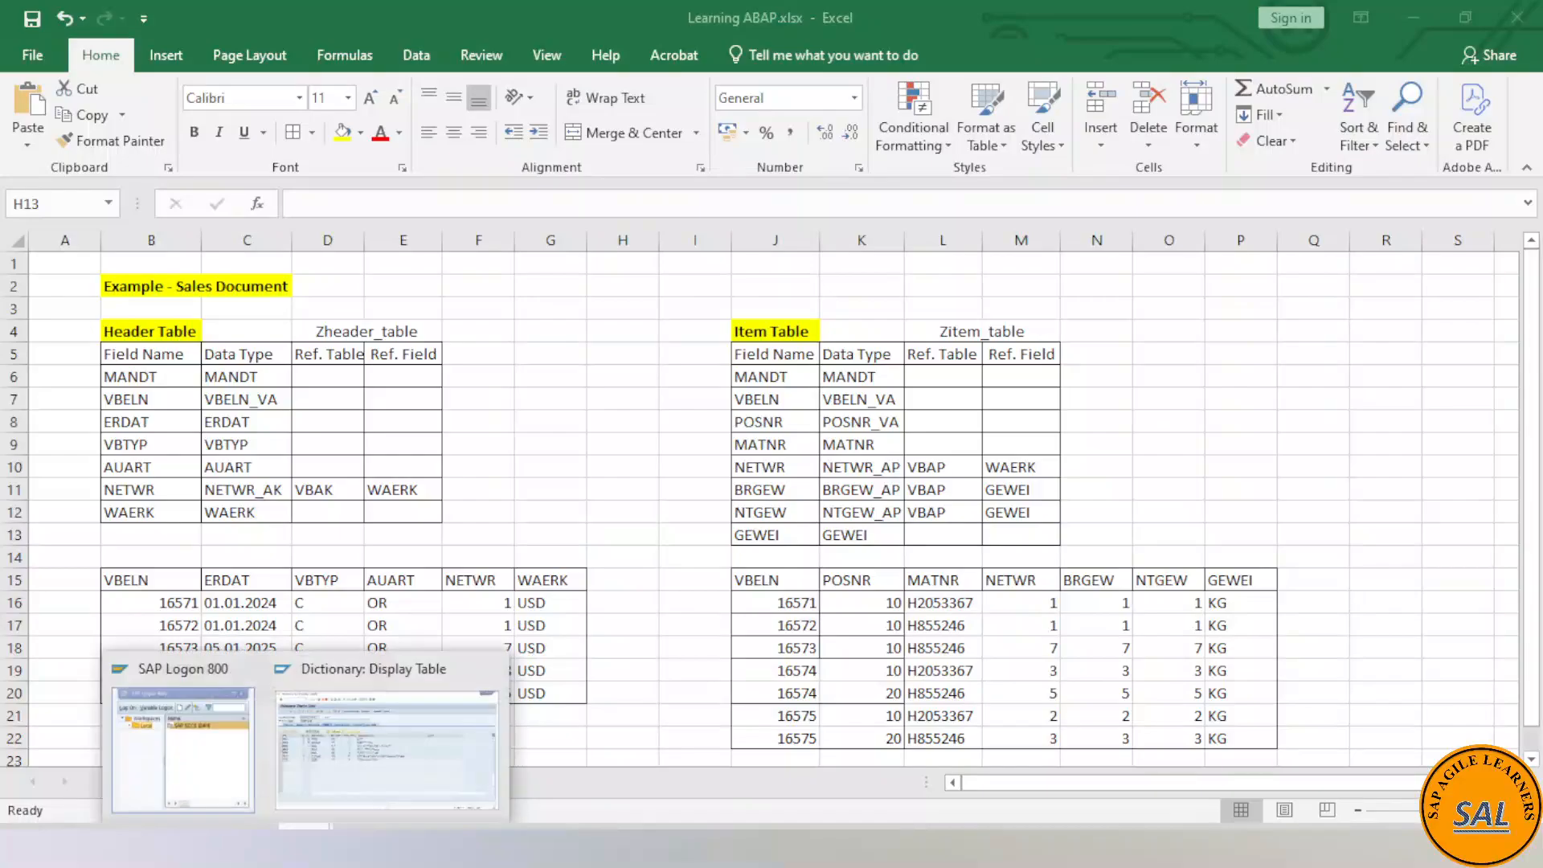
left_click(398, 733)
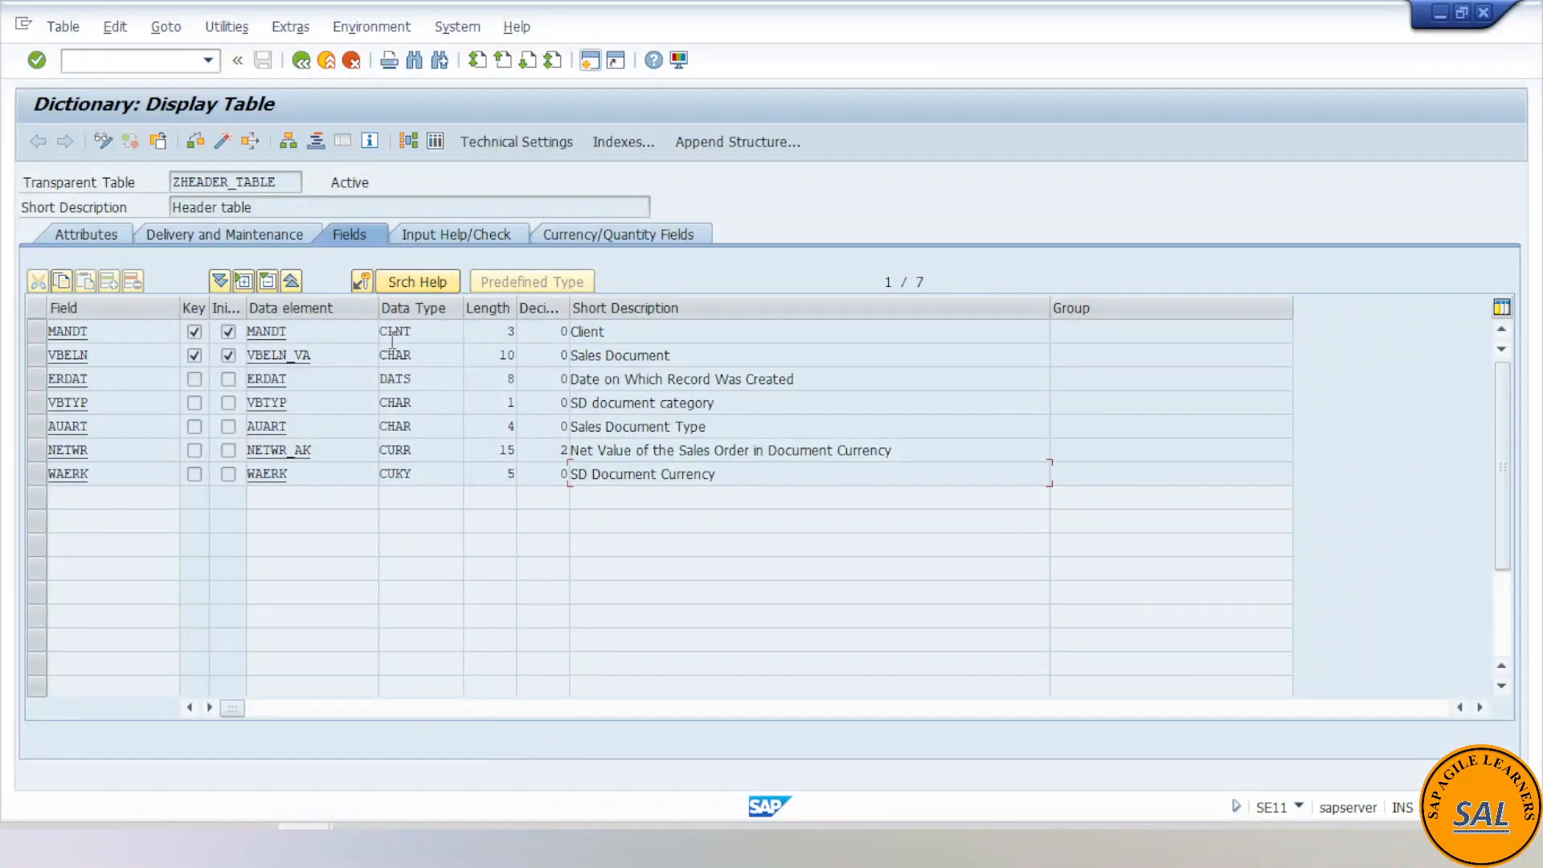
left_click(285, 27)
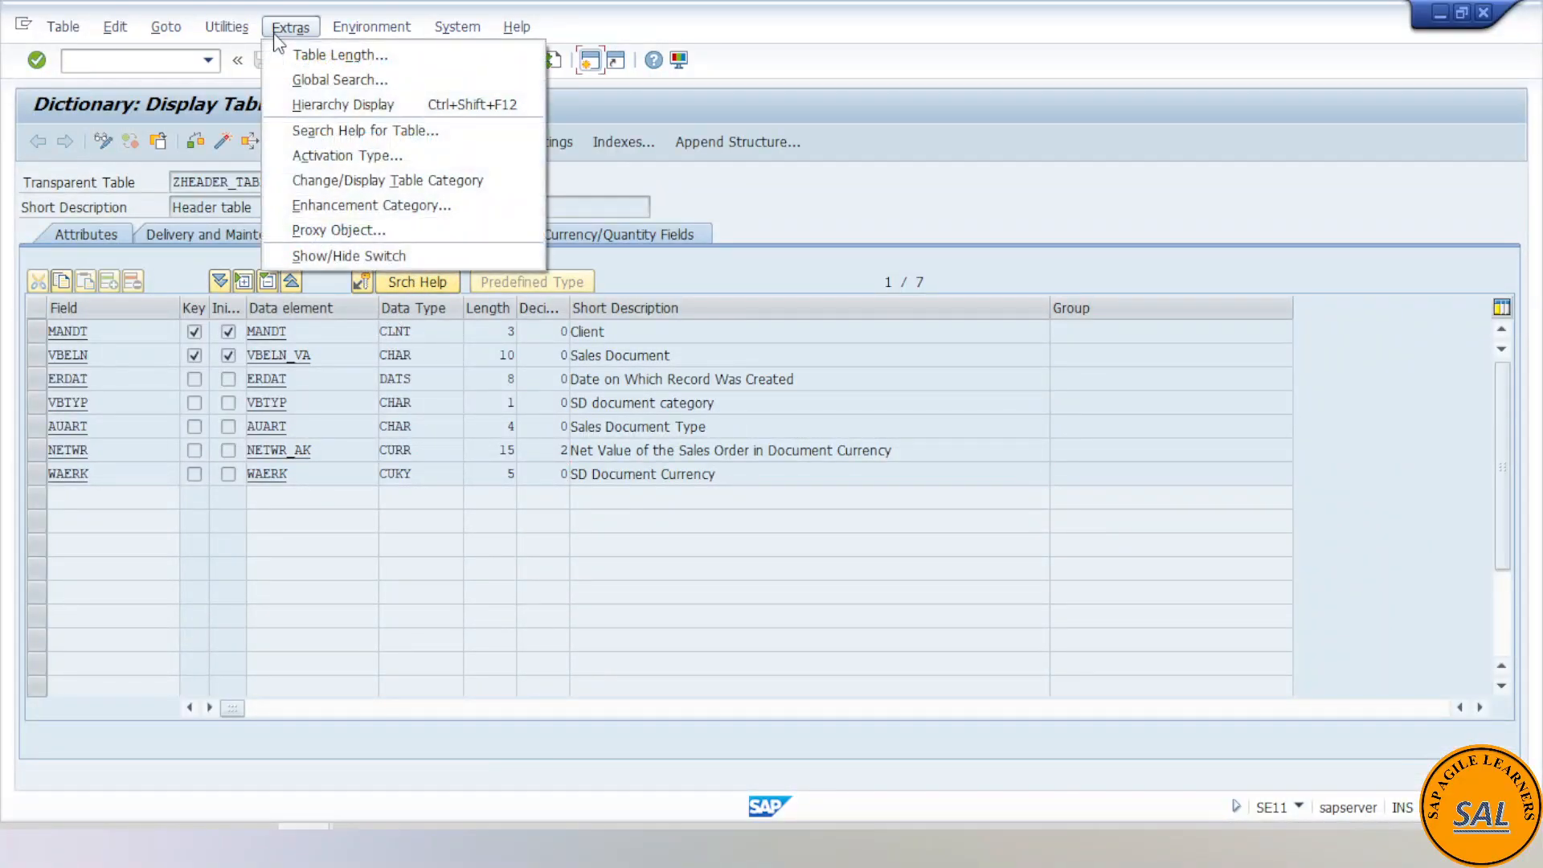
mouse_move(260, 31)
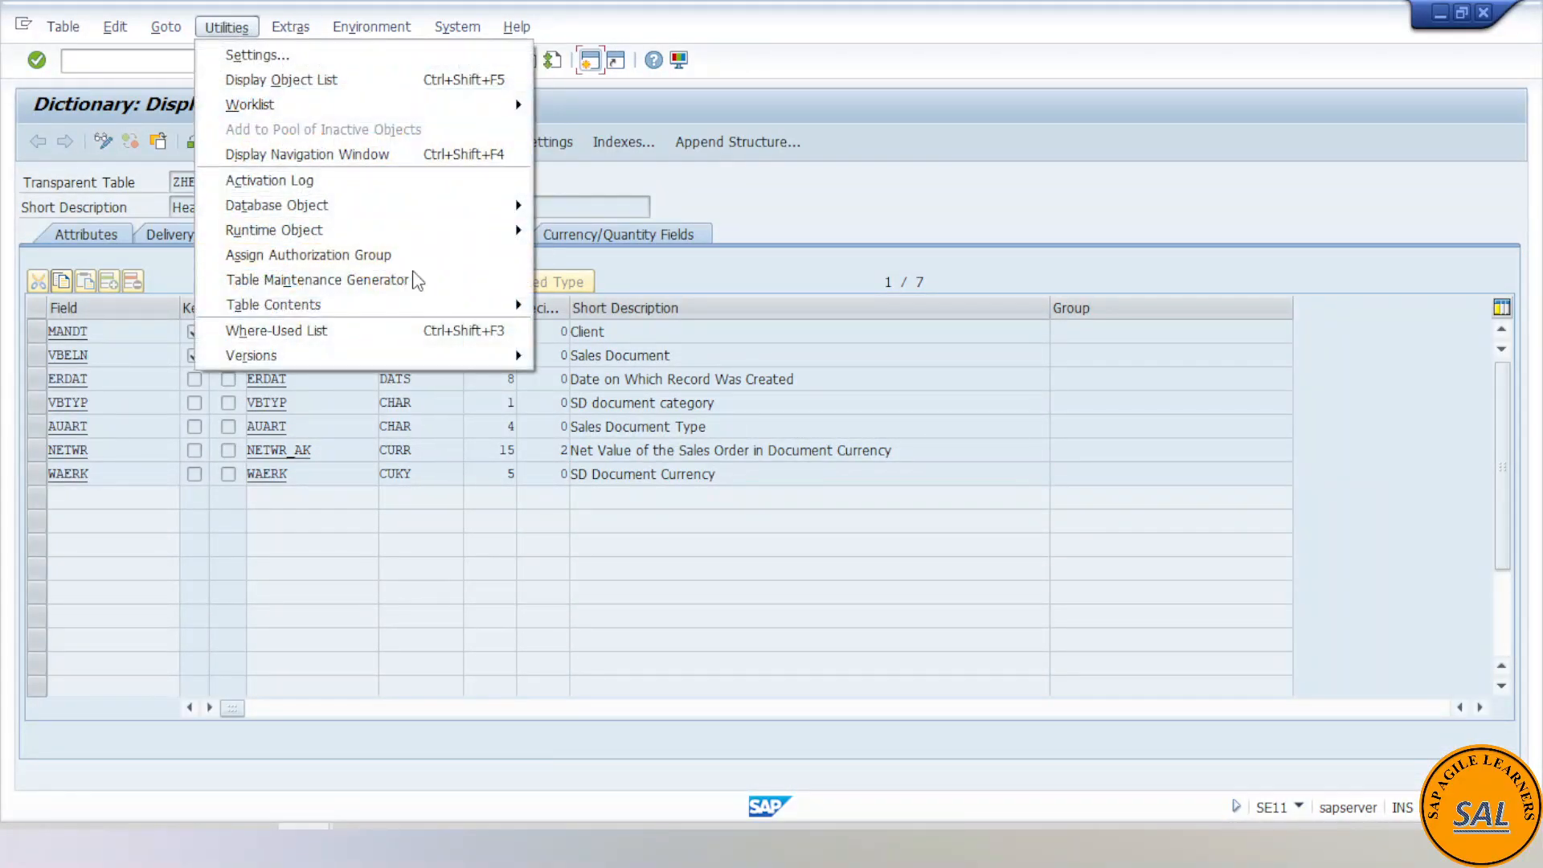
mouse_move(482, 309)
left_click(567, 331)
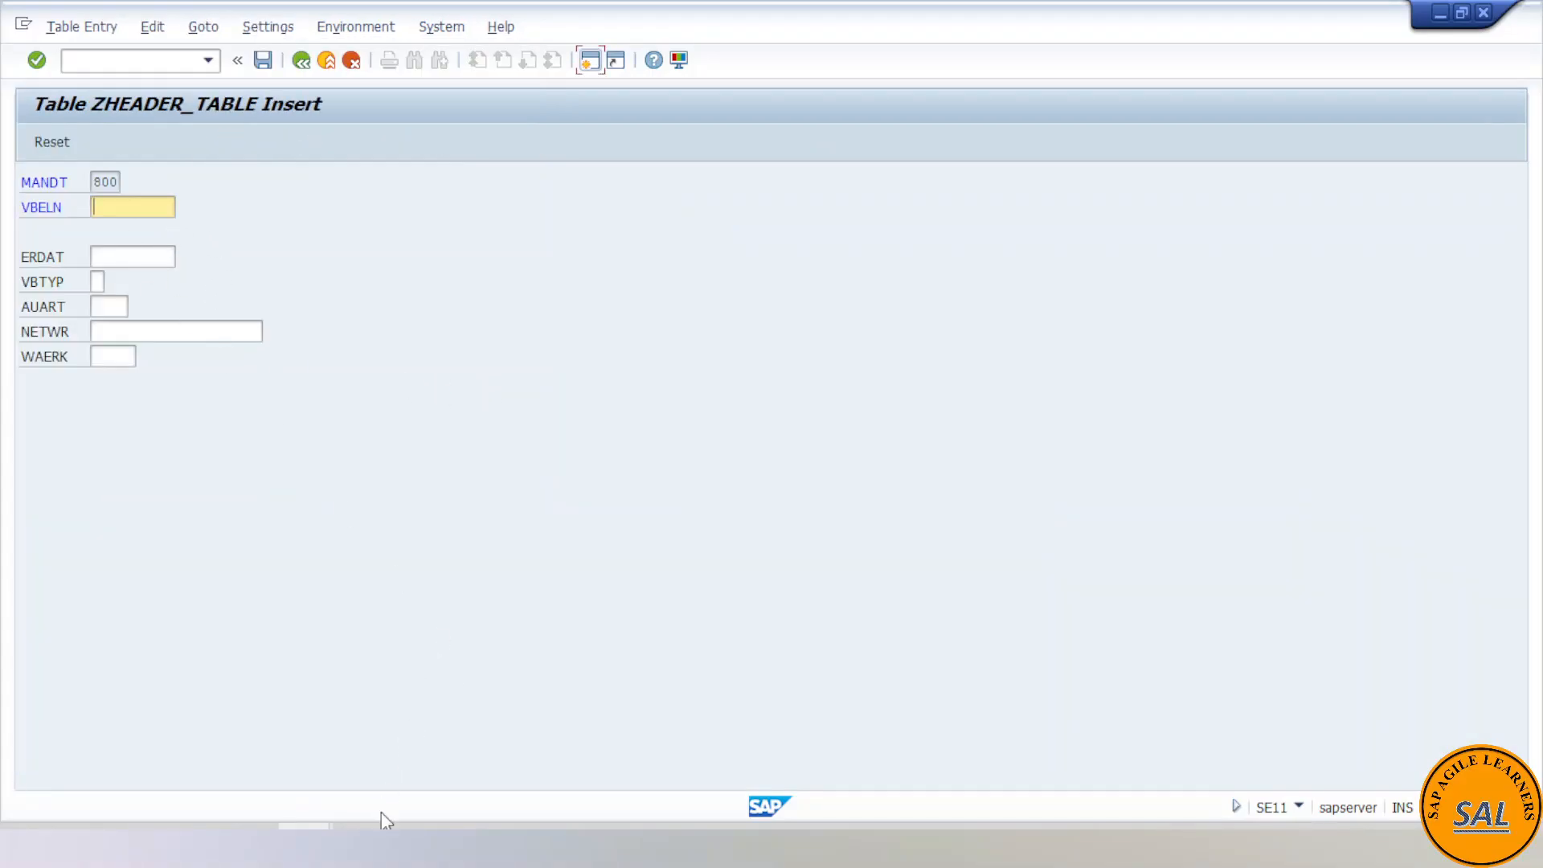
- Copy the first header record's sales document number from cell B16 of the Excel sheet into the new SAP entry's VBELN field
left_click(362, 844)
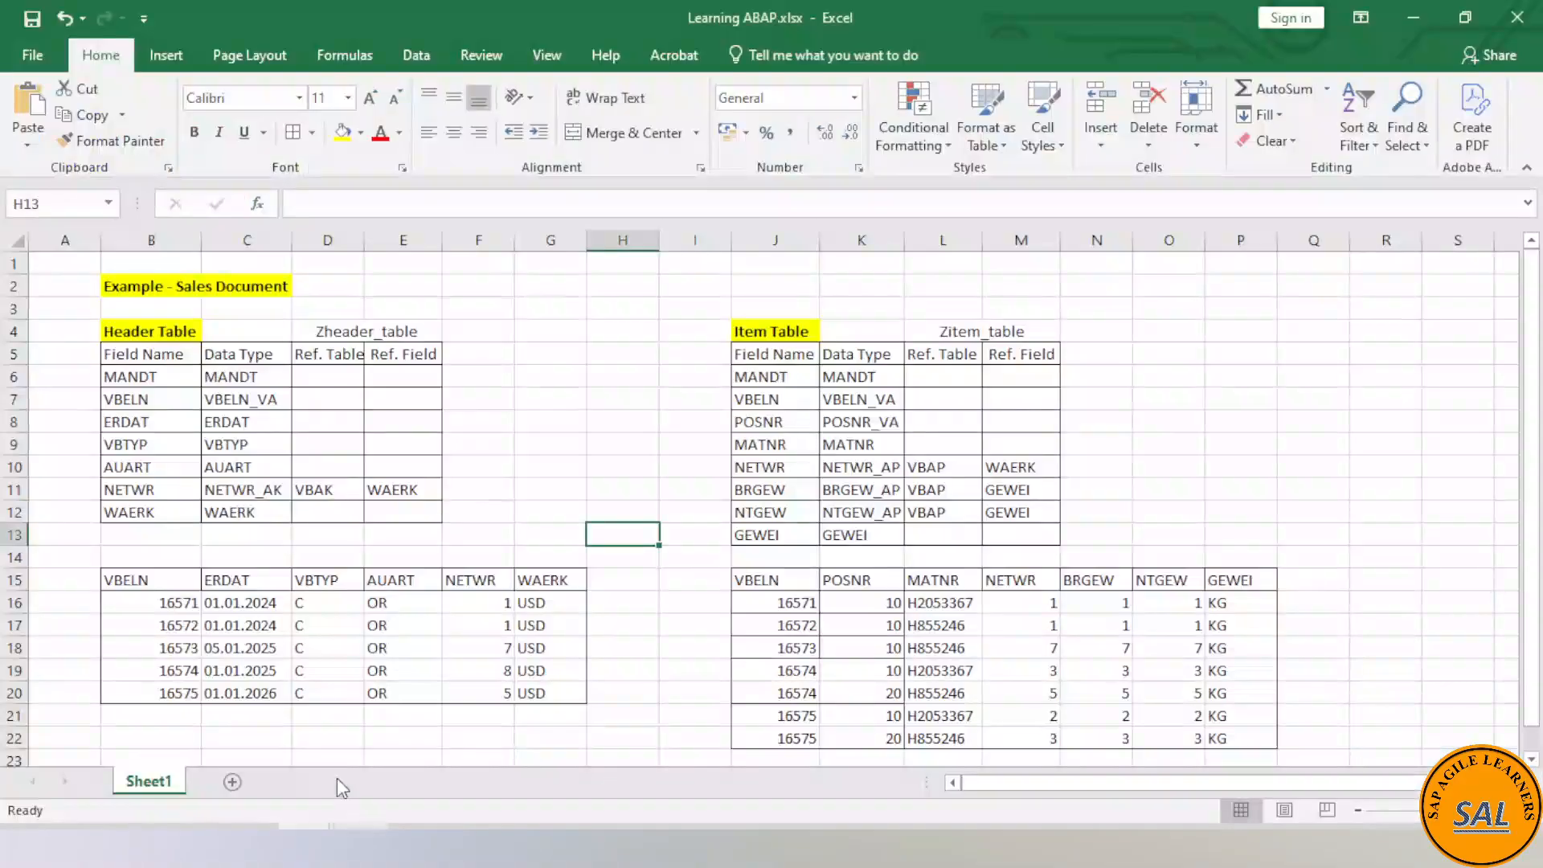
left_click(188, 602)
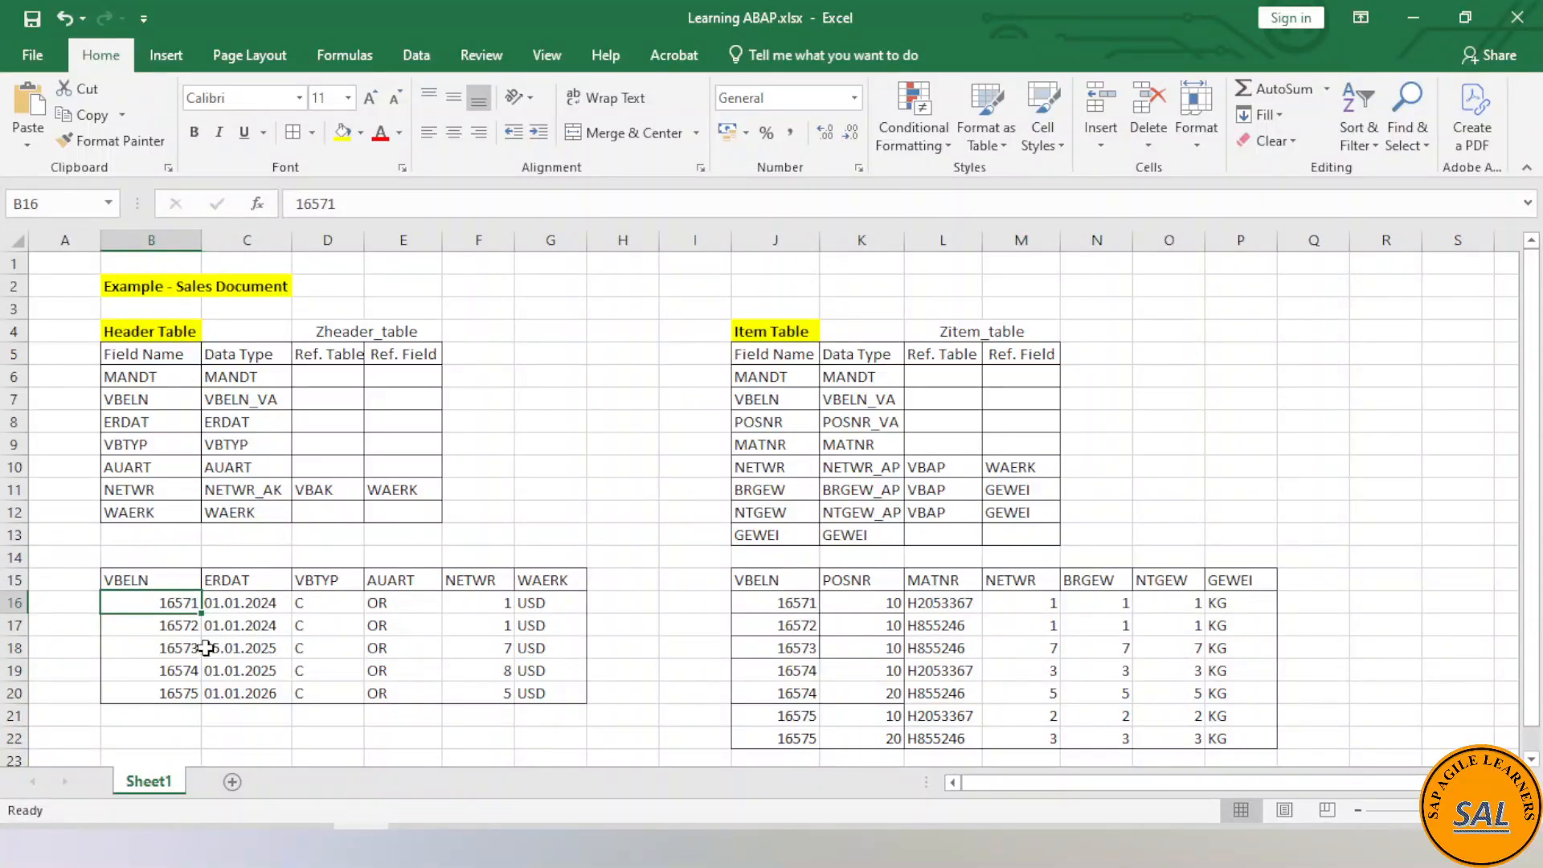
key("ctrl+c")
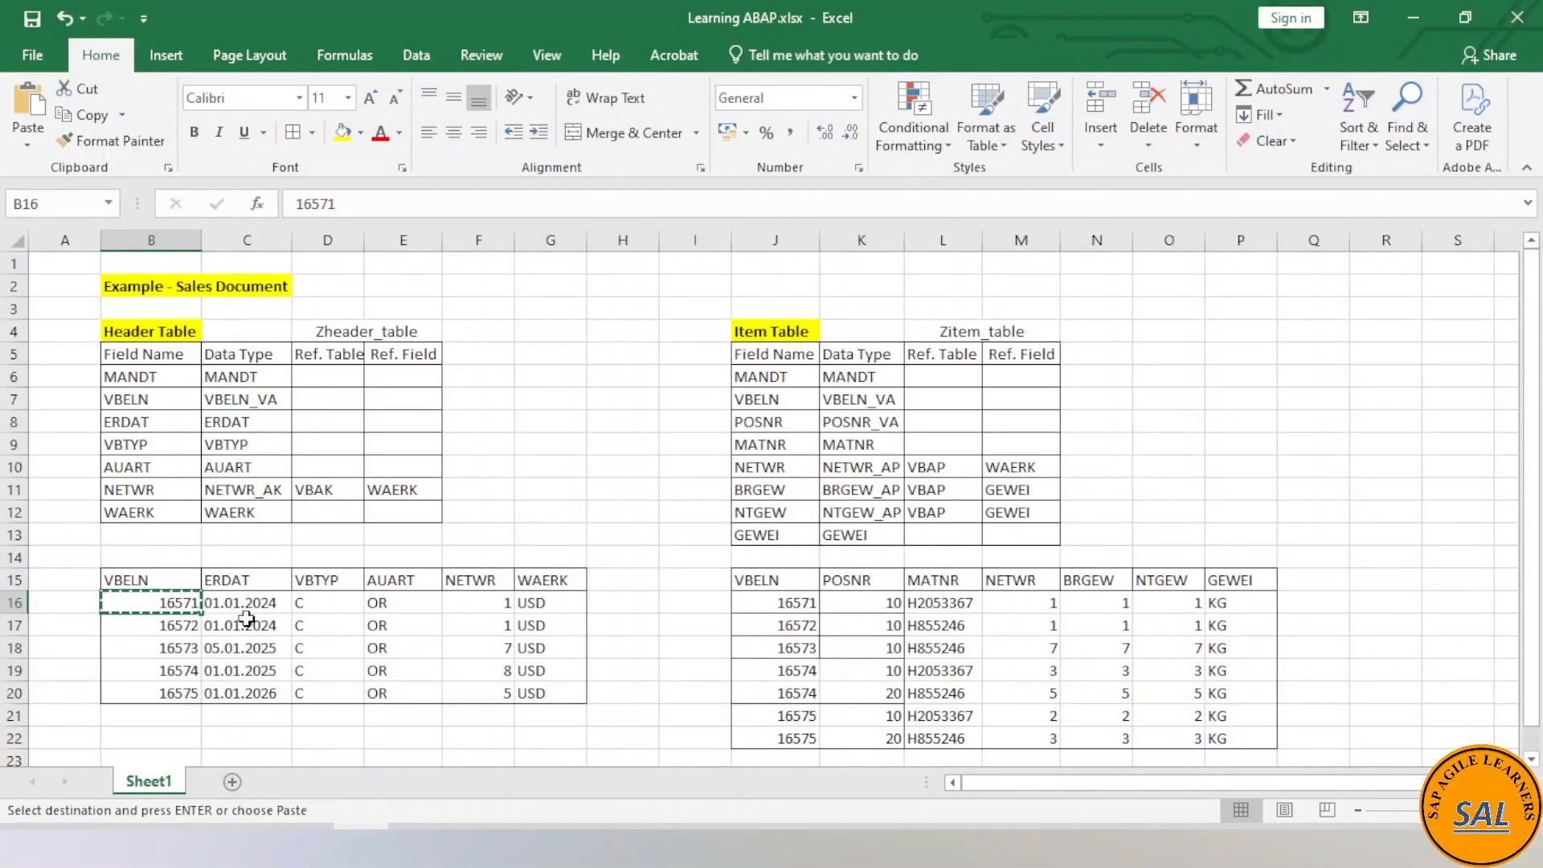
key("alt+Tab")
- Copy the date 01.01.2024 from the first header record in Excel into the ERDAT field of the new SAP entry
left_click(141, 260)
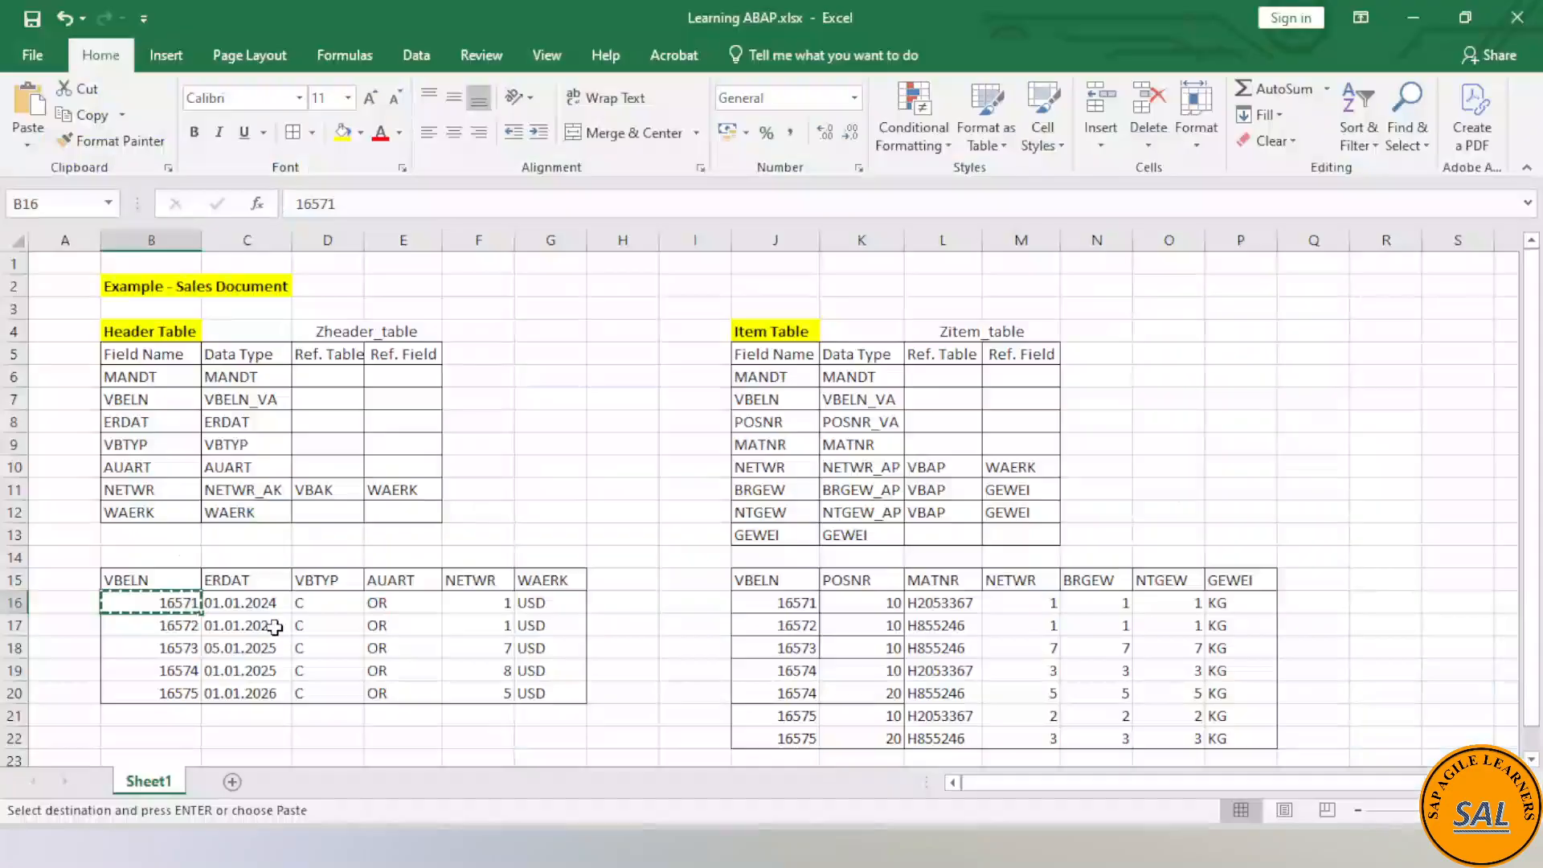
key("alt+Tab")
left_click(239, 611)
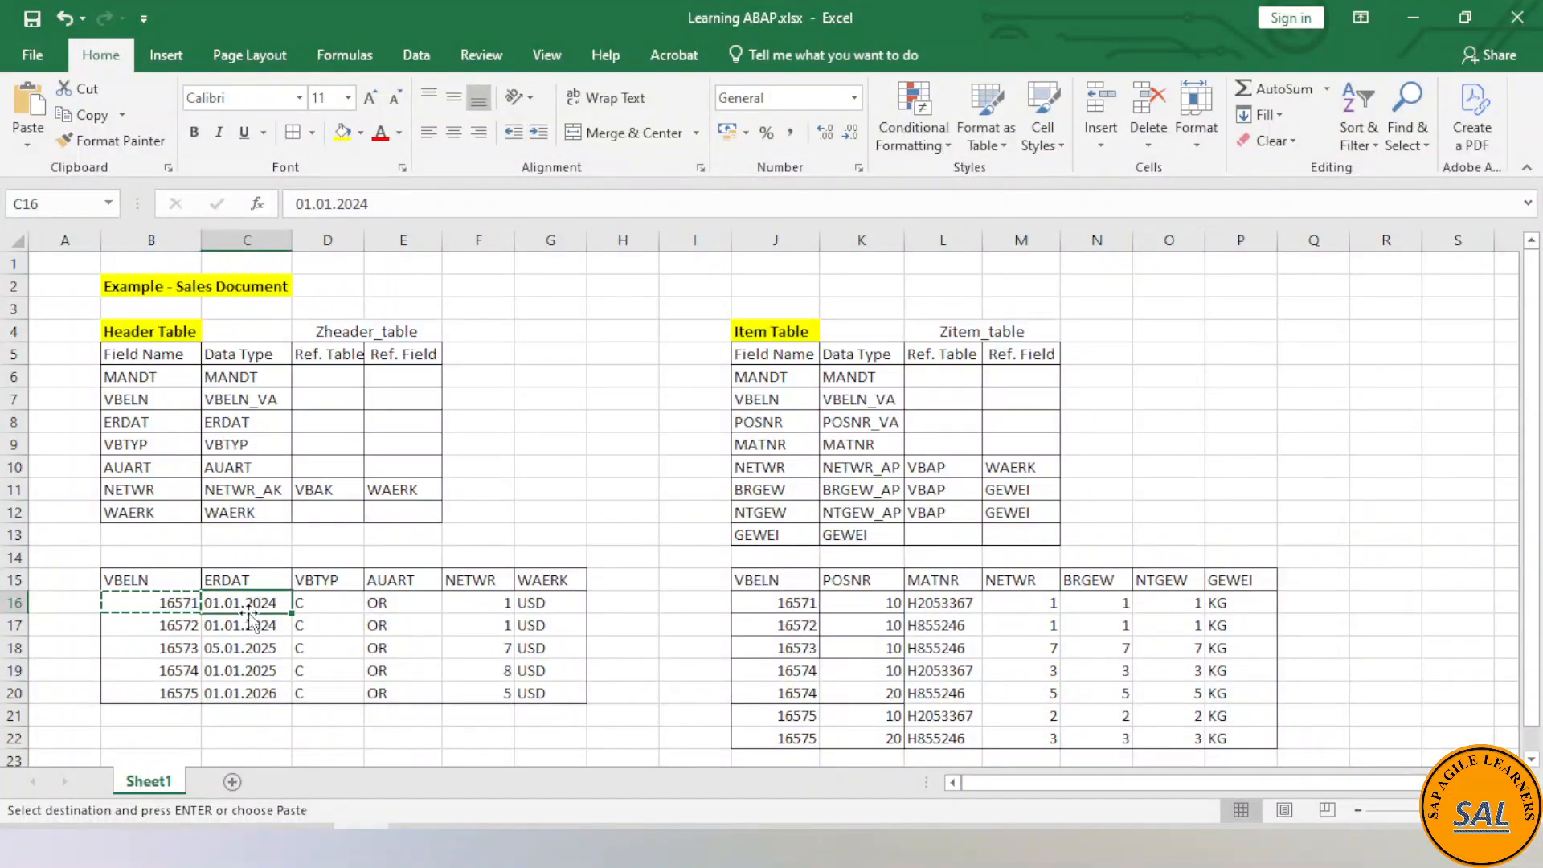
key("ctrl+c")
key("alt+Tab")
key("ctrl+v")
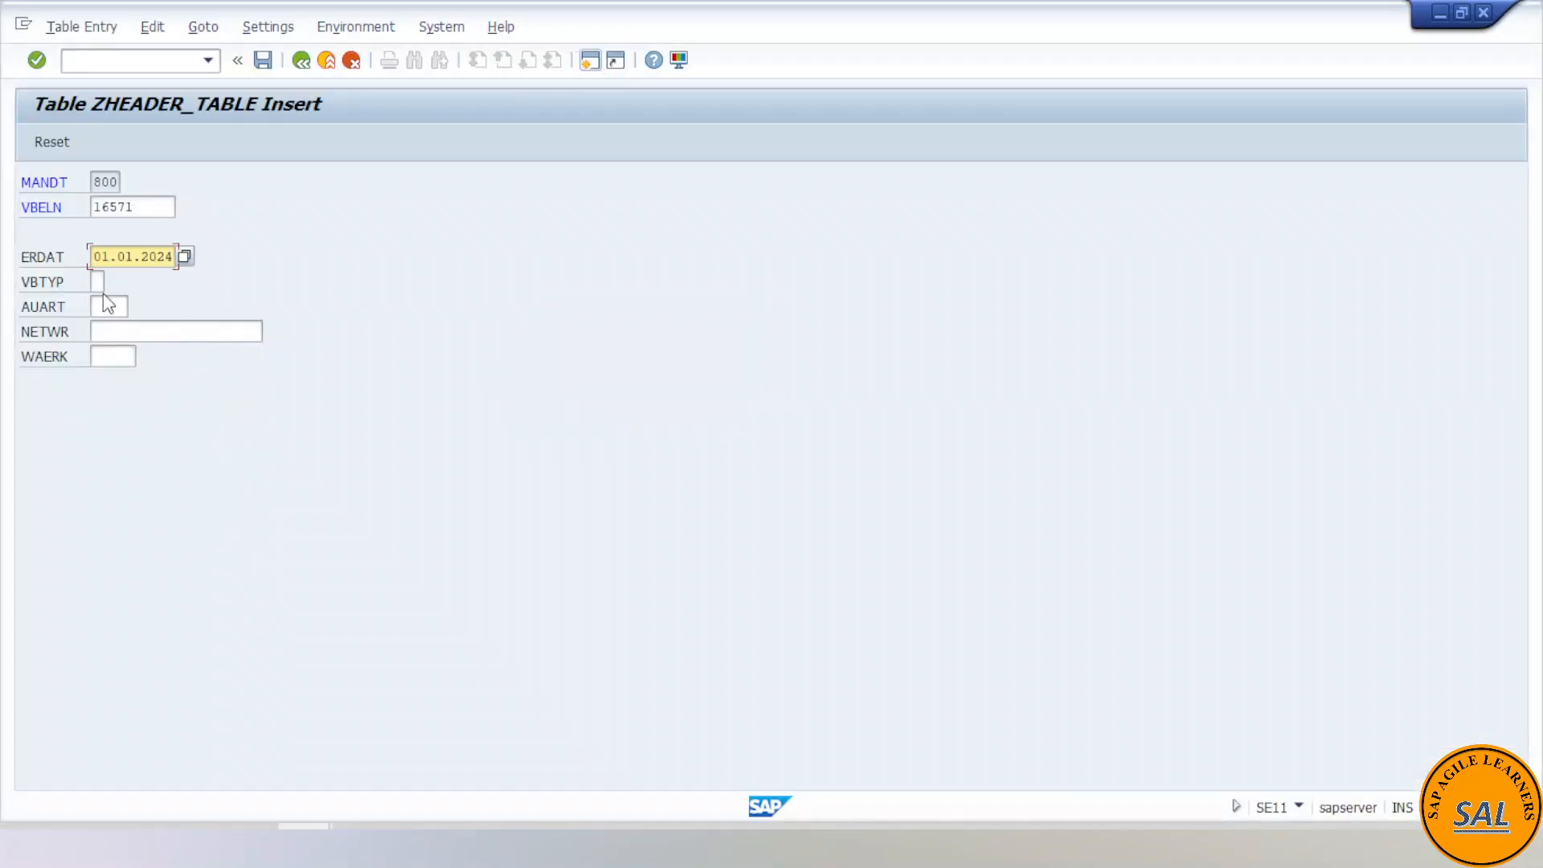
- Set VBTYP to C and AUART to OR in the new SAP entry, matching the first header record in Excel
left_click(97, 281)
key("alt+Tab")
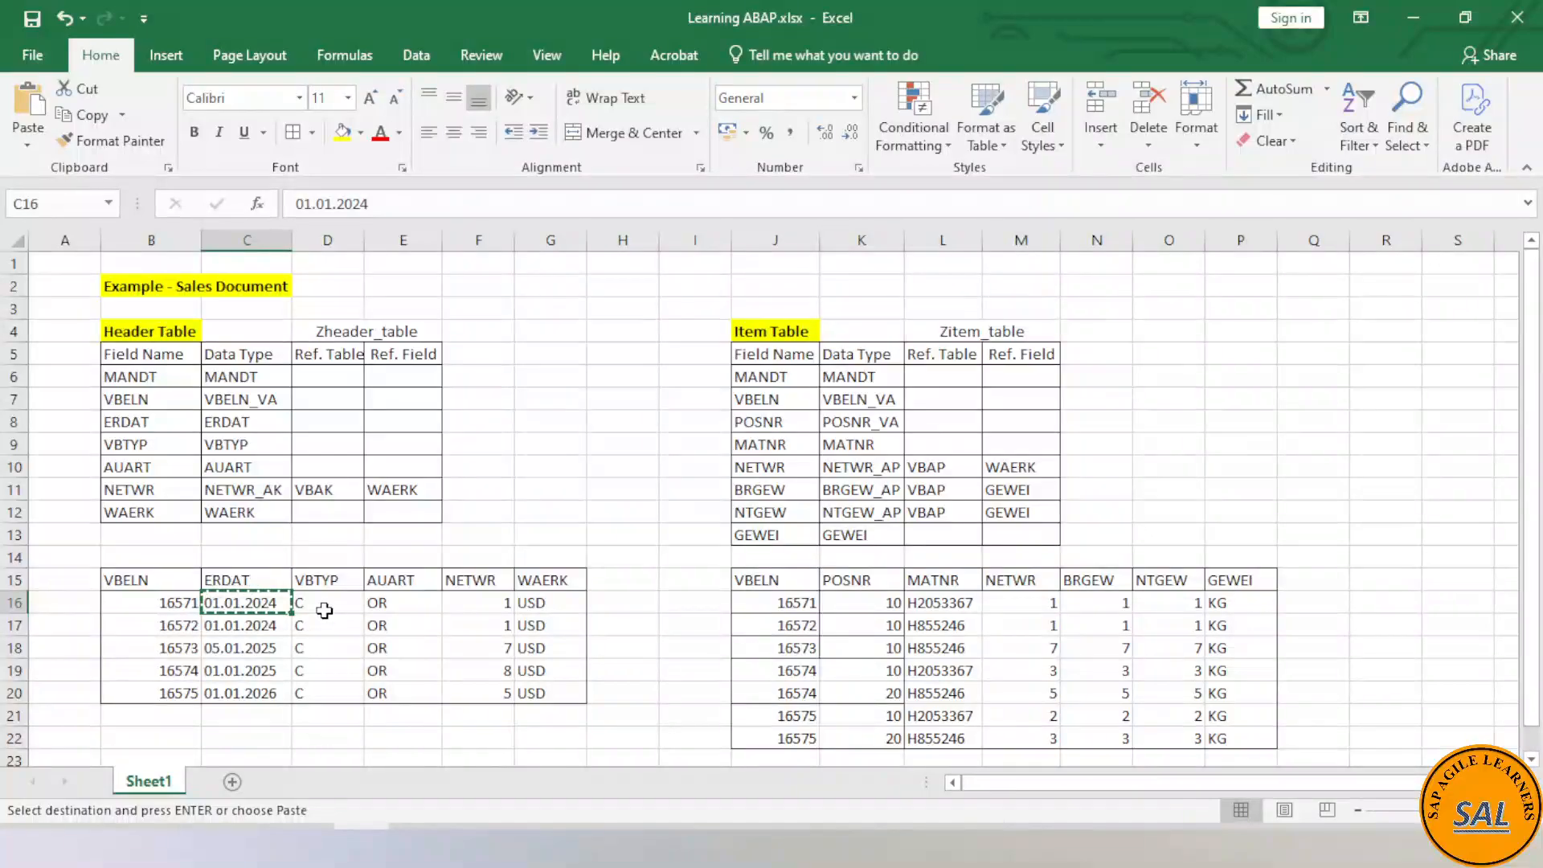
key("alt+Tab")
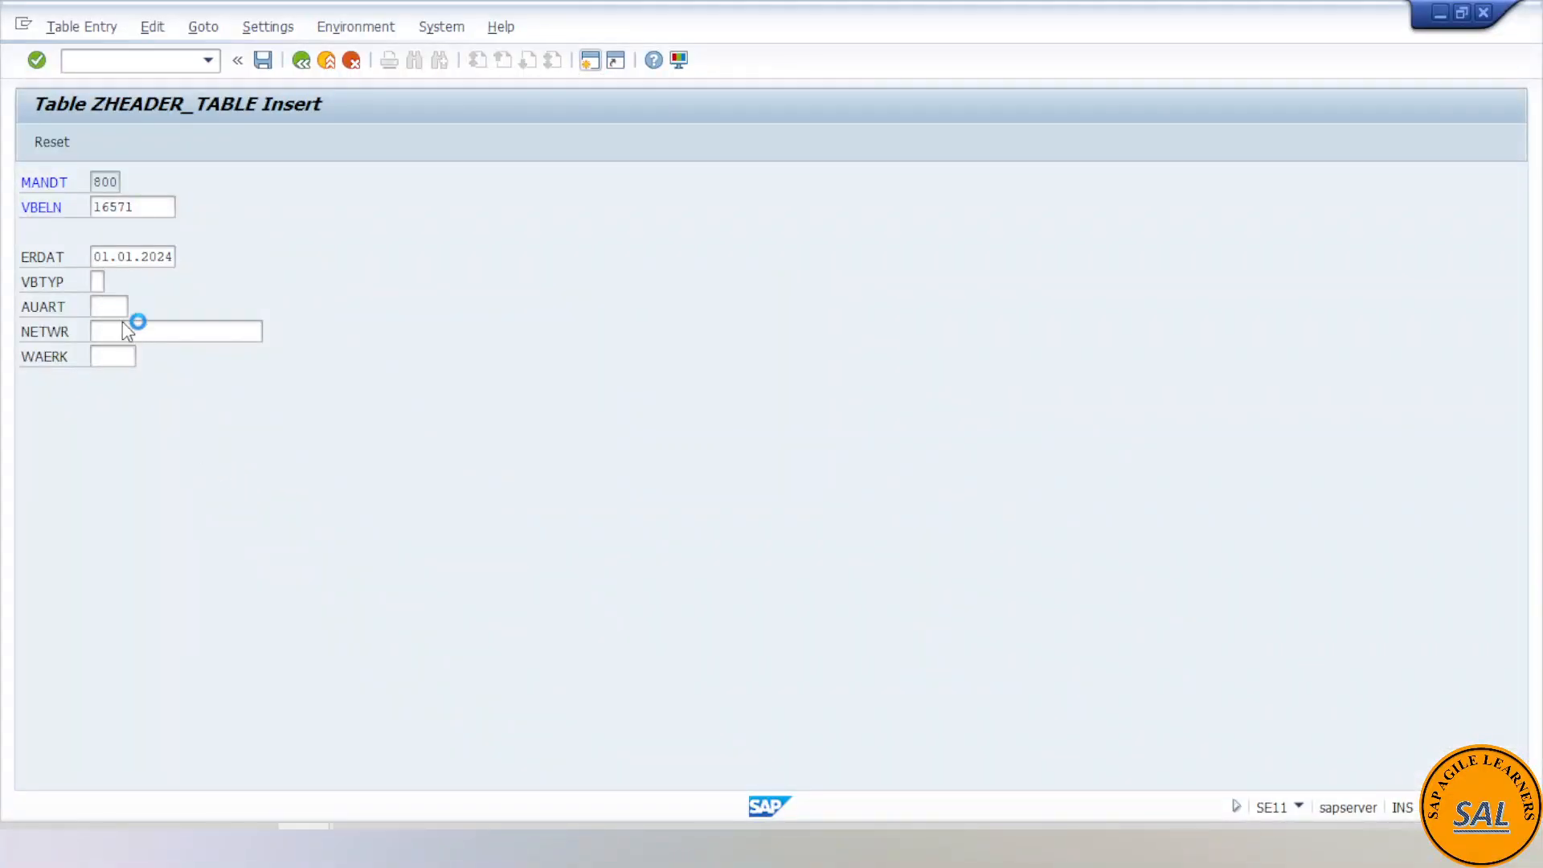
left_click(97, 281)
key("ctrl+v")
left_click(119, 307)
type("OR")
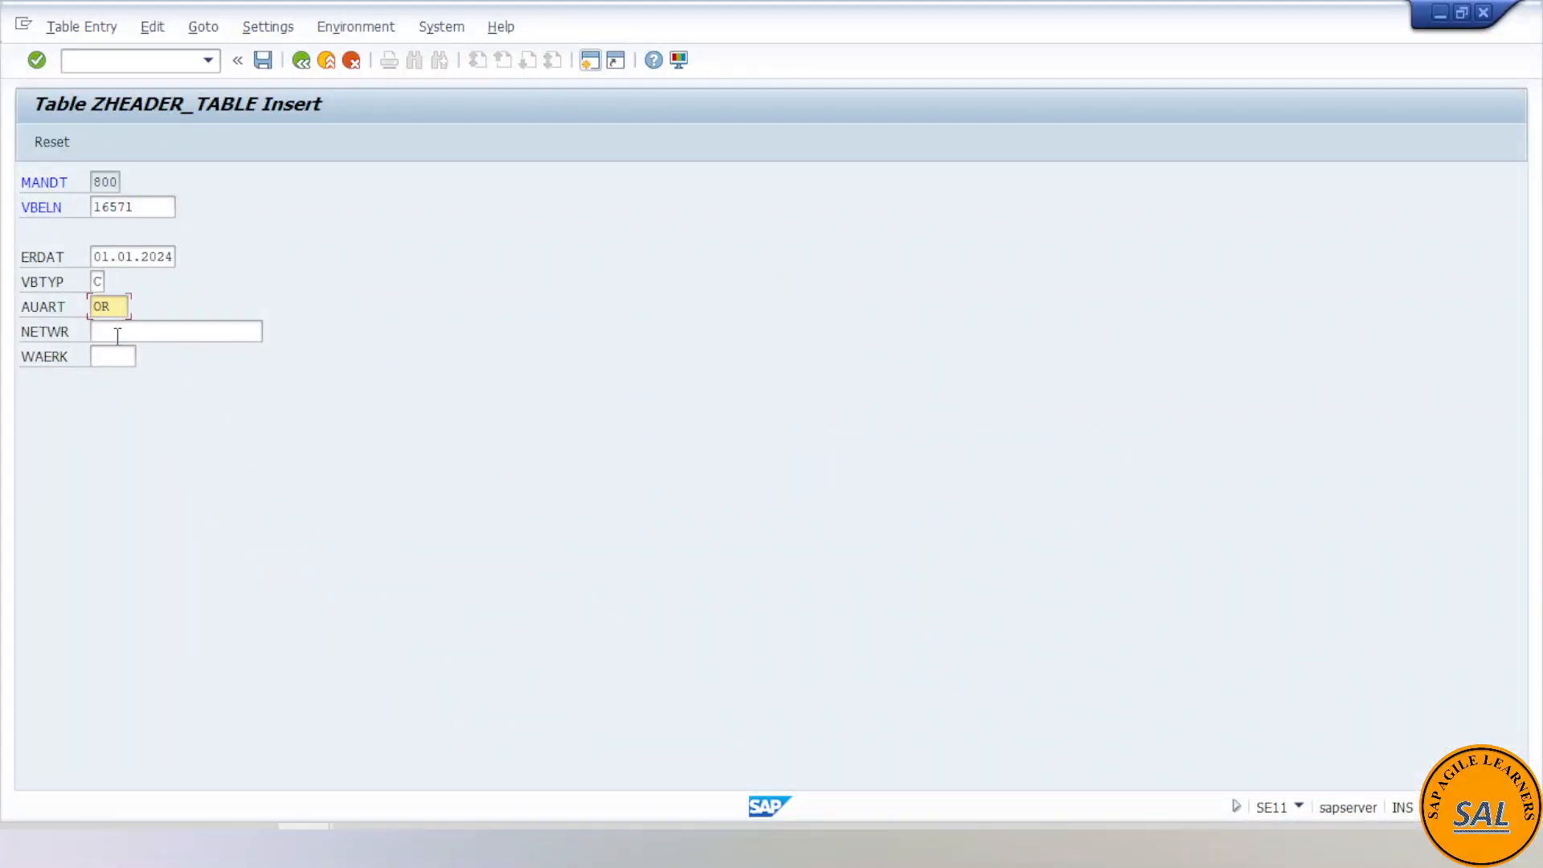
- Enter the first header record's NETWR value 1 and WAERK currency USD in the SAP entry, and save the record
left_click(118, 336)
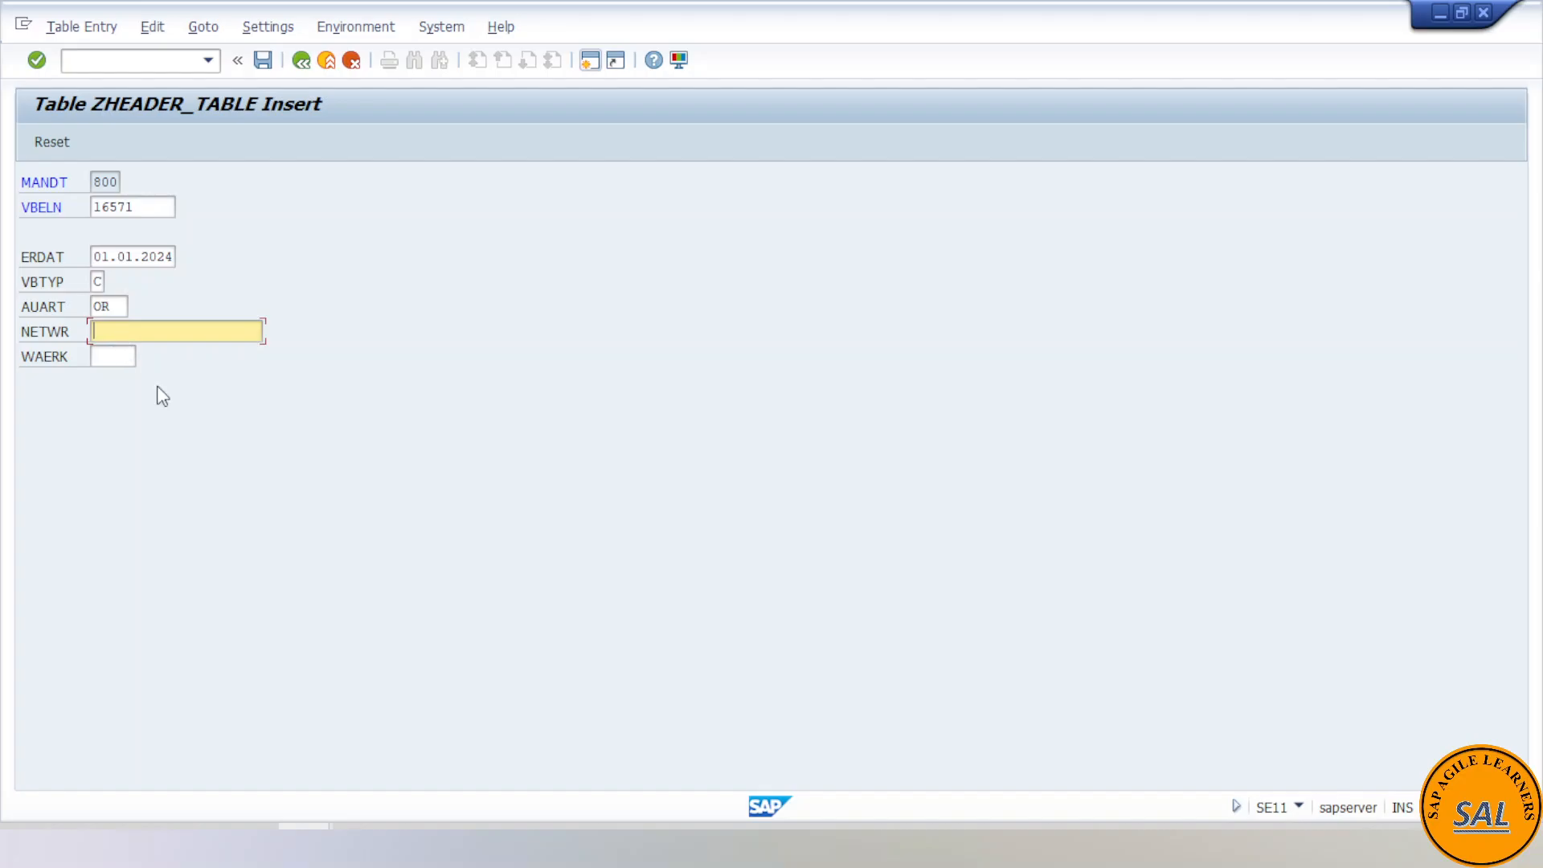
key("alt+Tab")
left_click(507, 605)
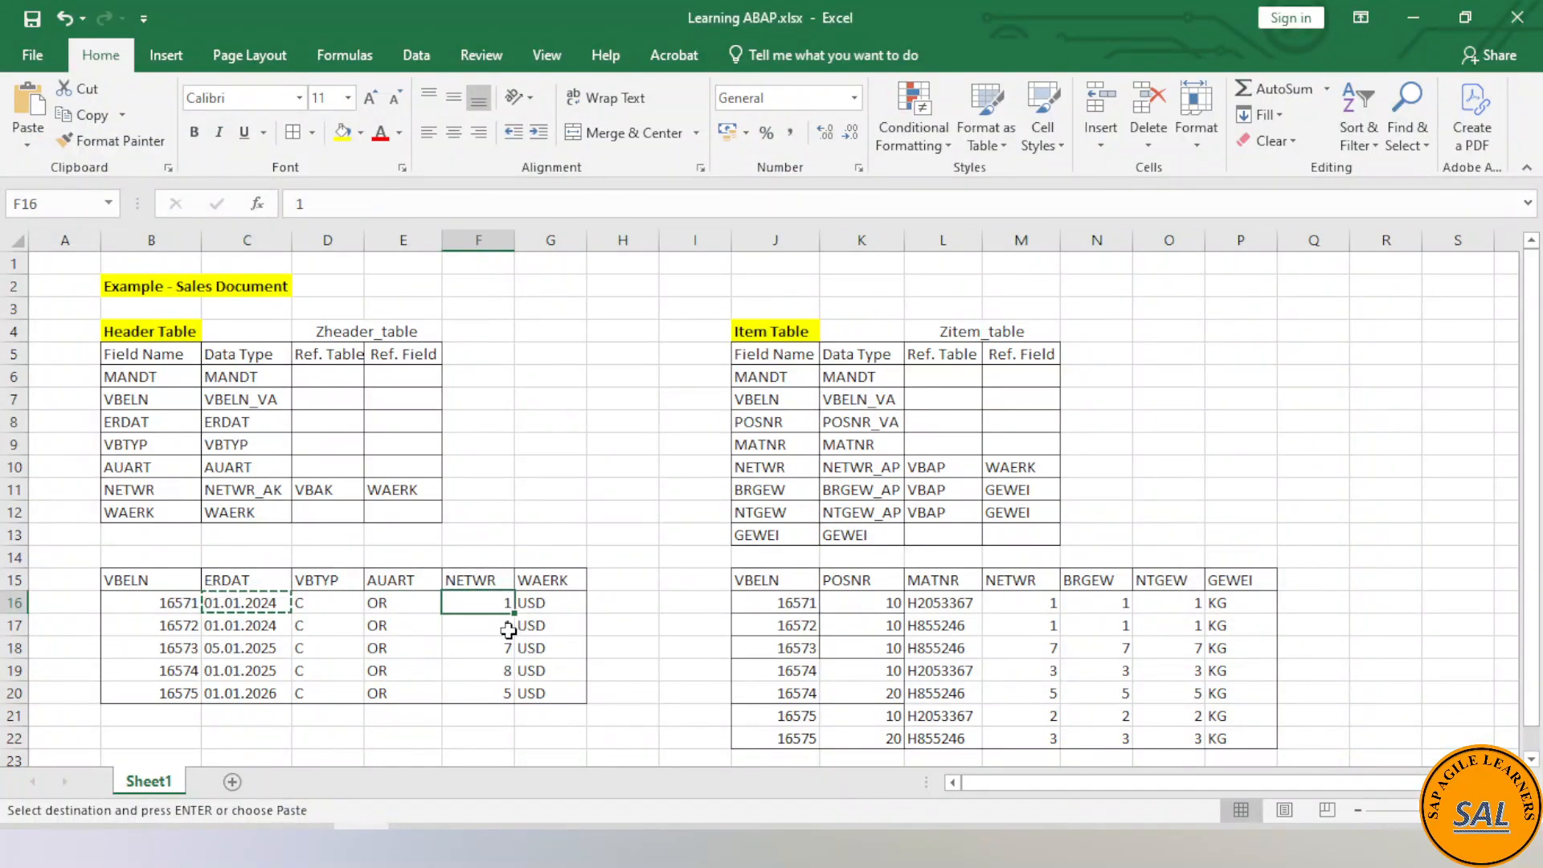
key("alt+Tab")
type("1")
left_click(112, 354)
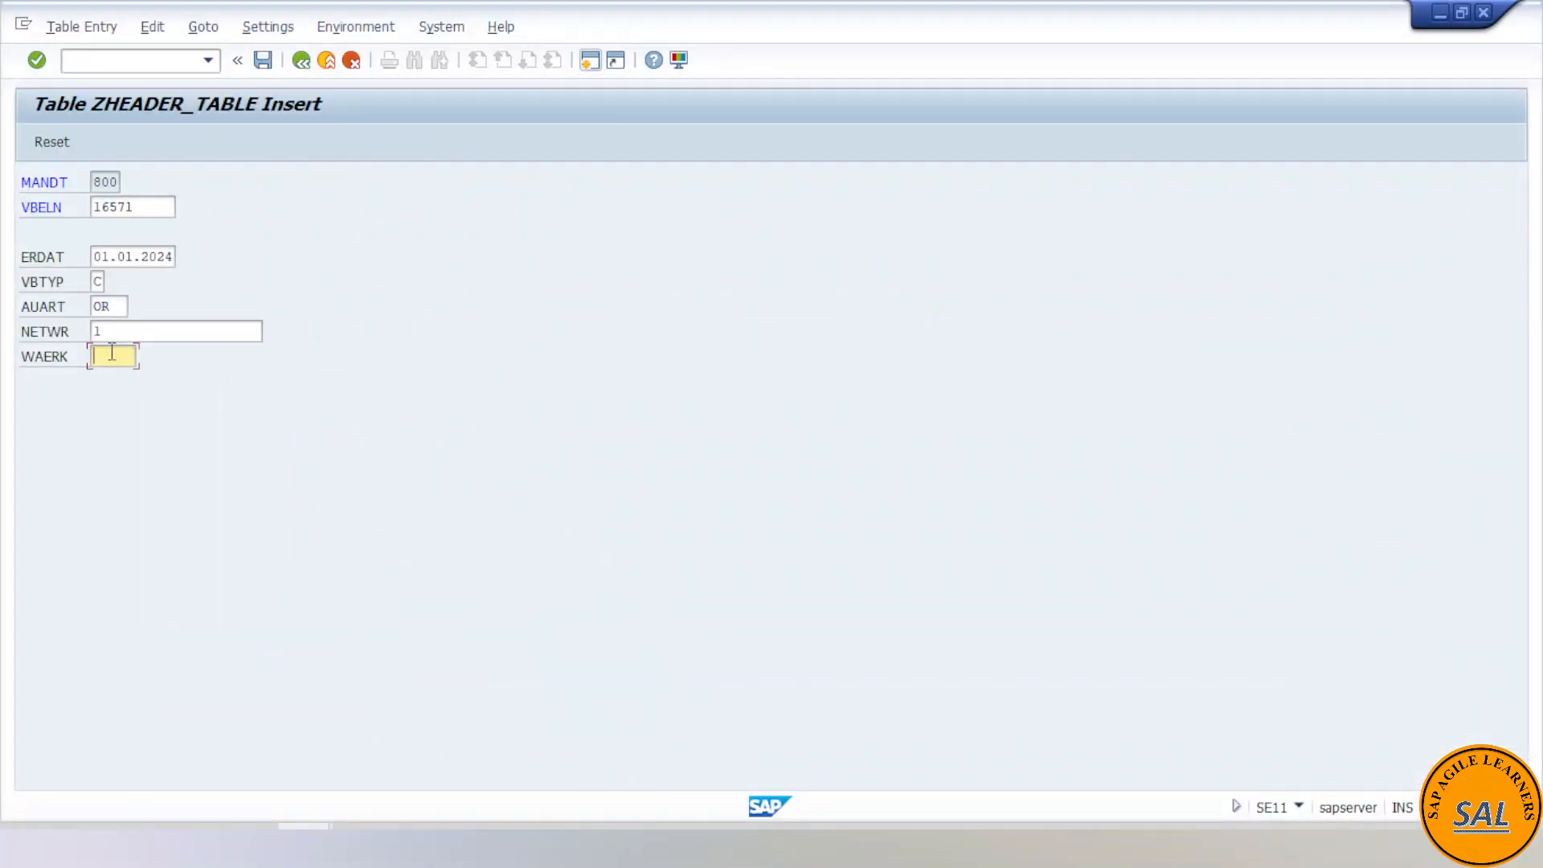
type("USD")
left_click(268, 64)
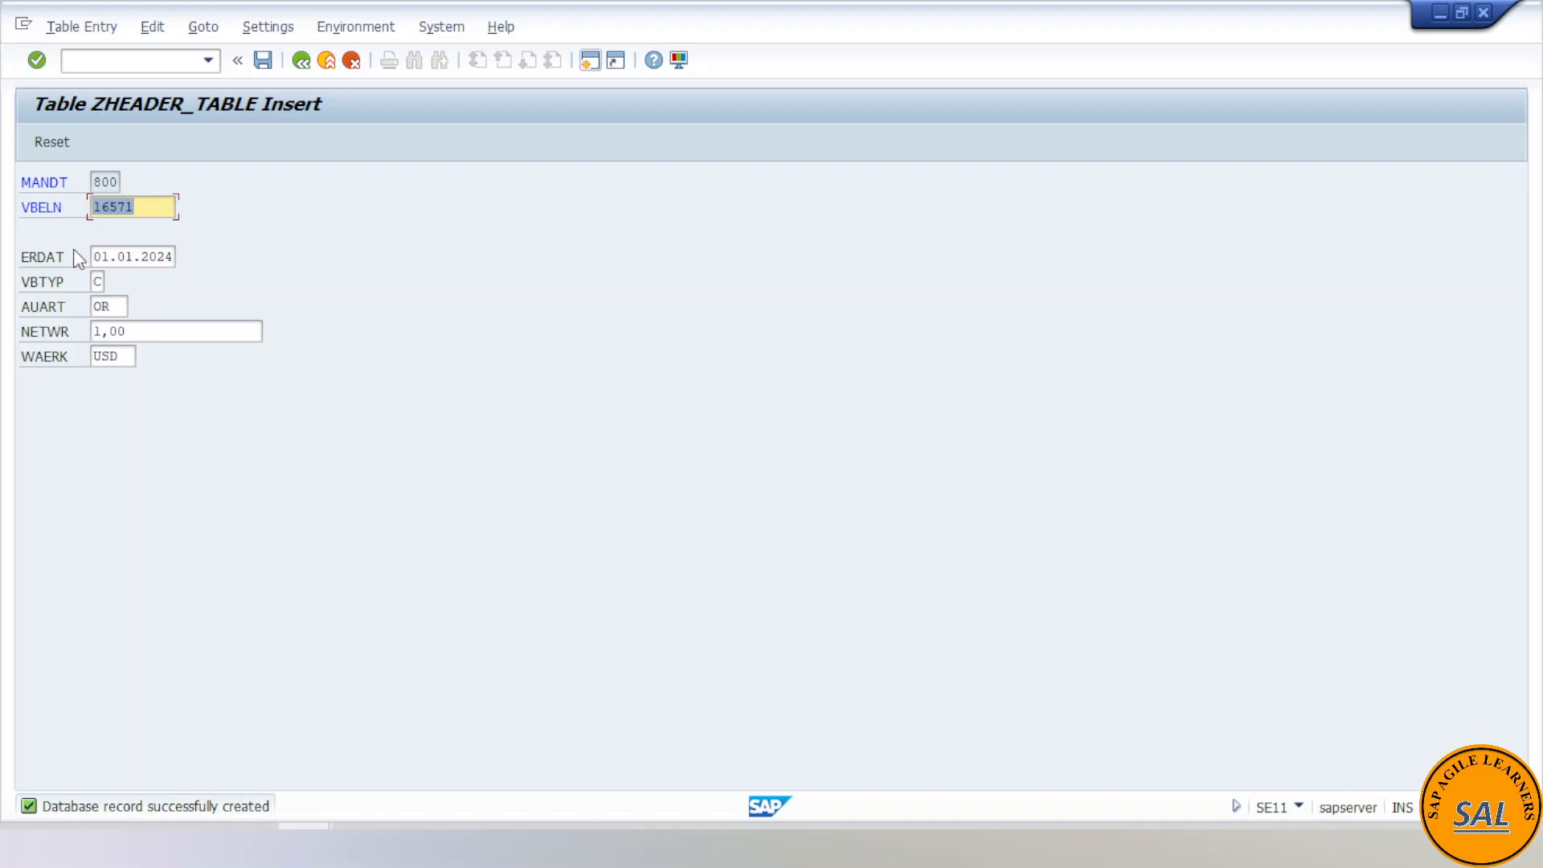
- Copy the second header record's sales document number from Excel cell B17 into the SAP entry's VBELN field
key("alt+Tab")
left_click(171, 629)
key("ctrl+c")
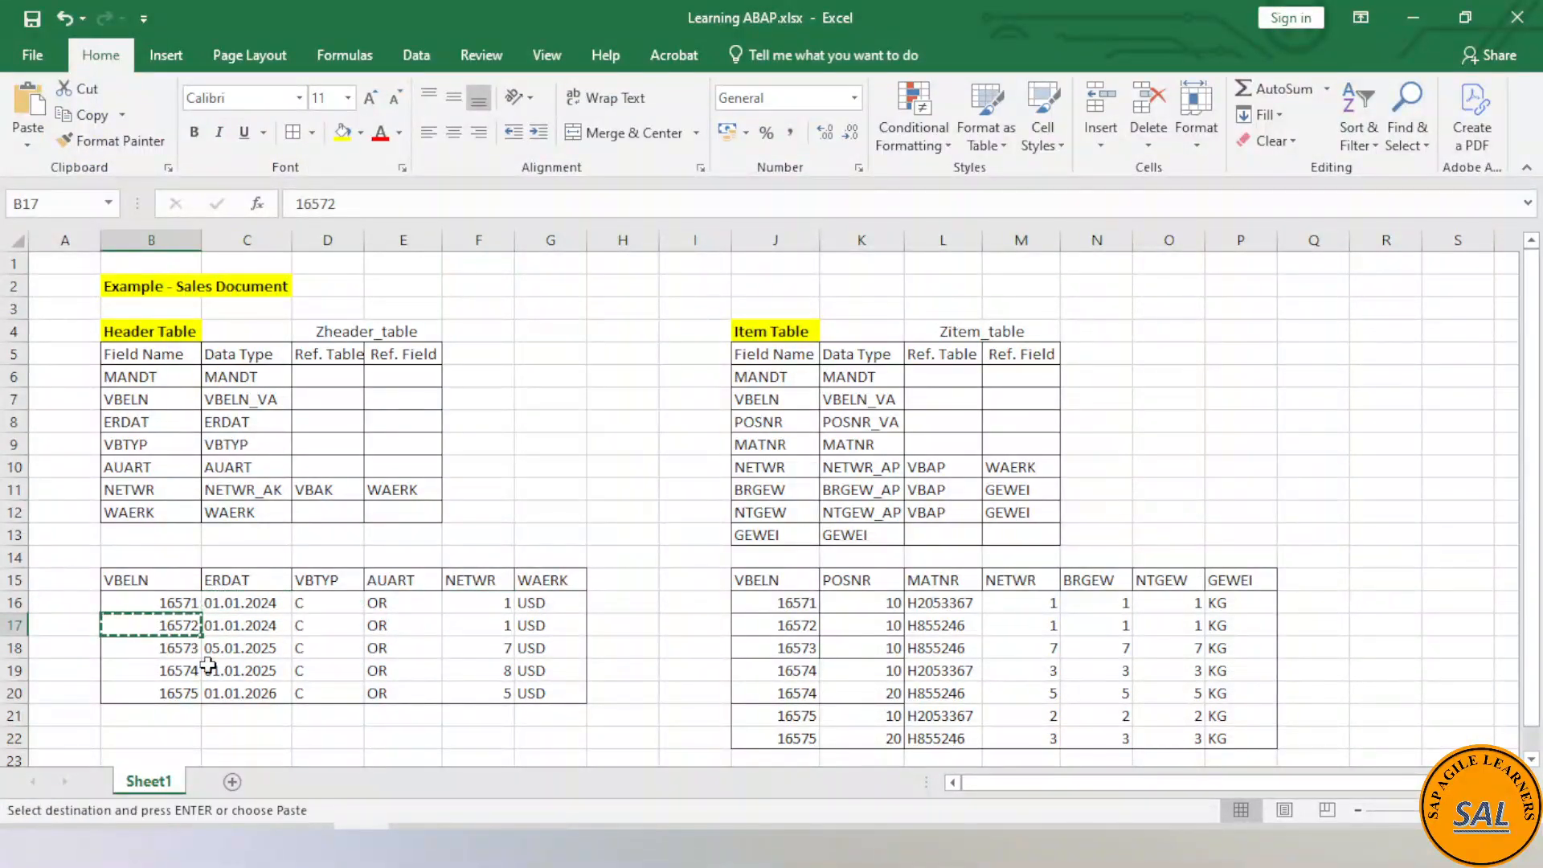
key("alt+Tab")
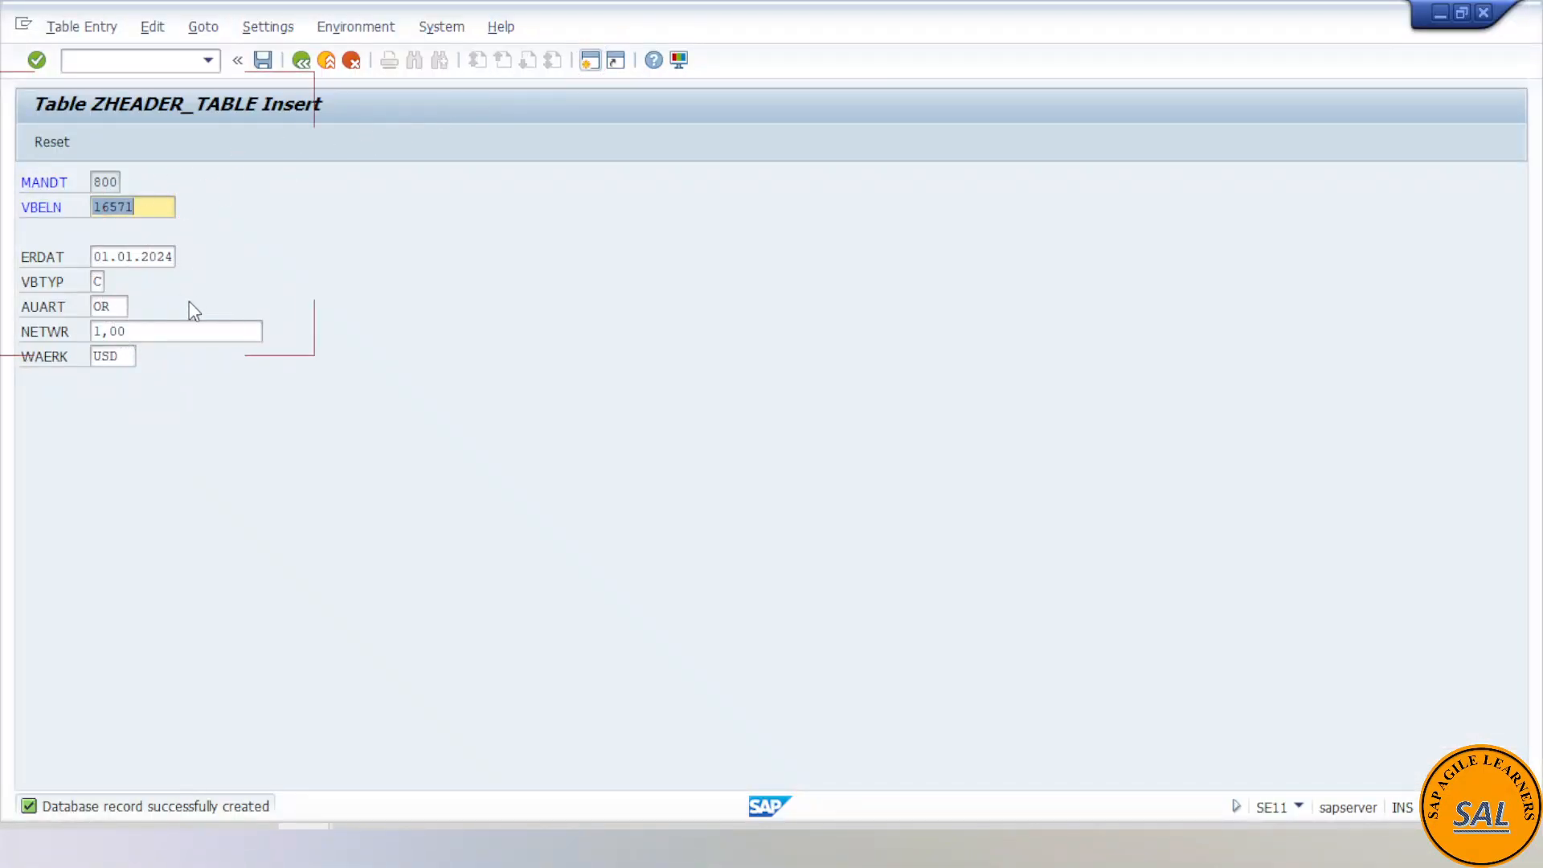
key("ctrl+v")
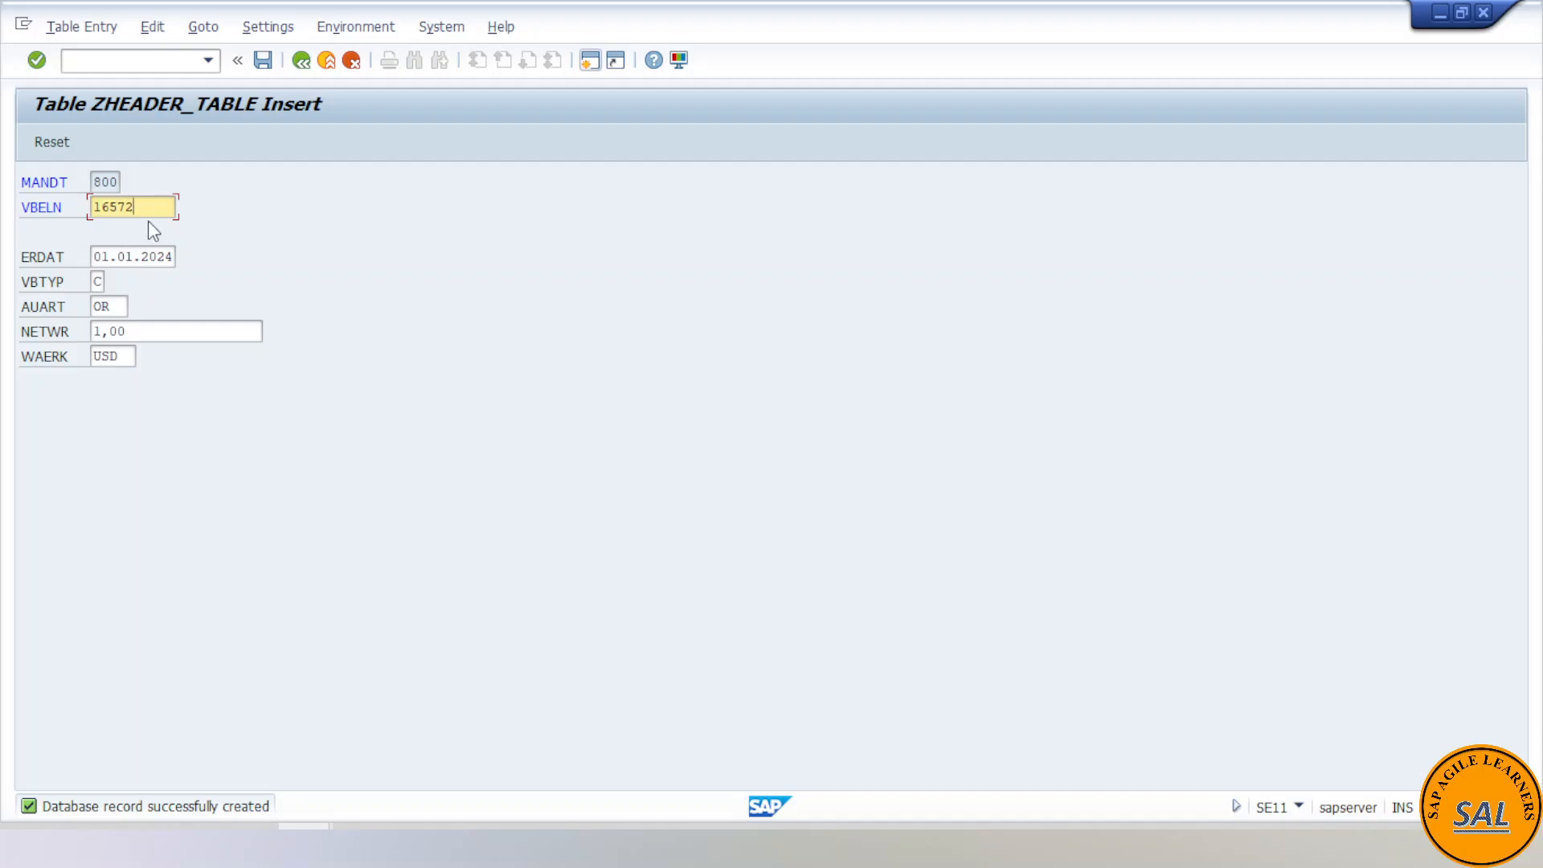
- Check the second header record's remaining values in row 17 of Excel against the SAP form and save the entry
left_click(151, 259)
key("alt+Tab")
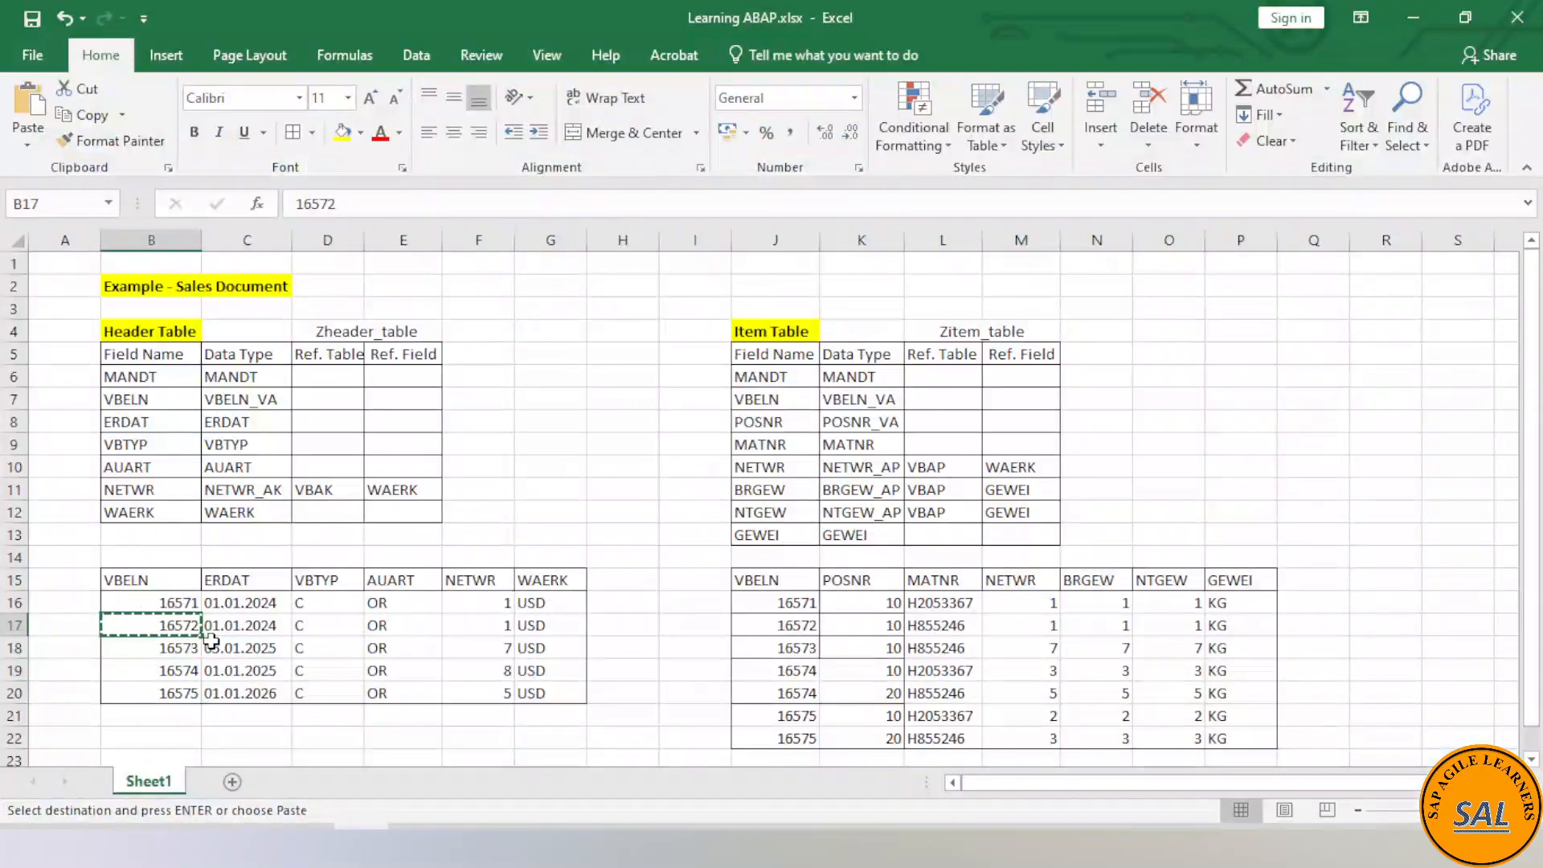
left_click(265, 627)
left_click(305, 635)
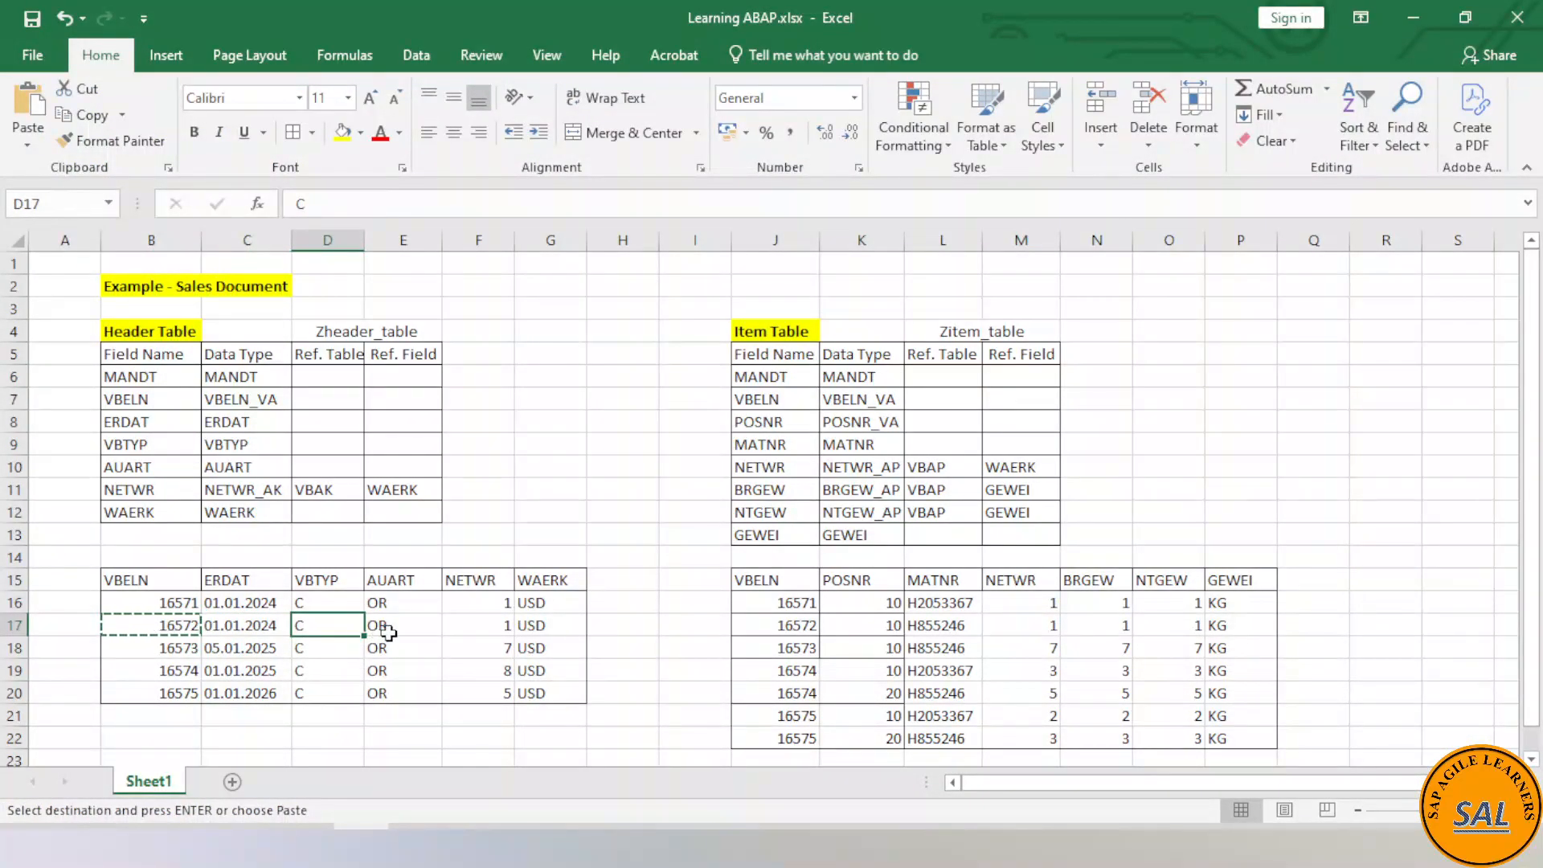
left_click(393, 634)
left_click(486, 635)
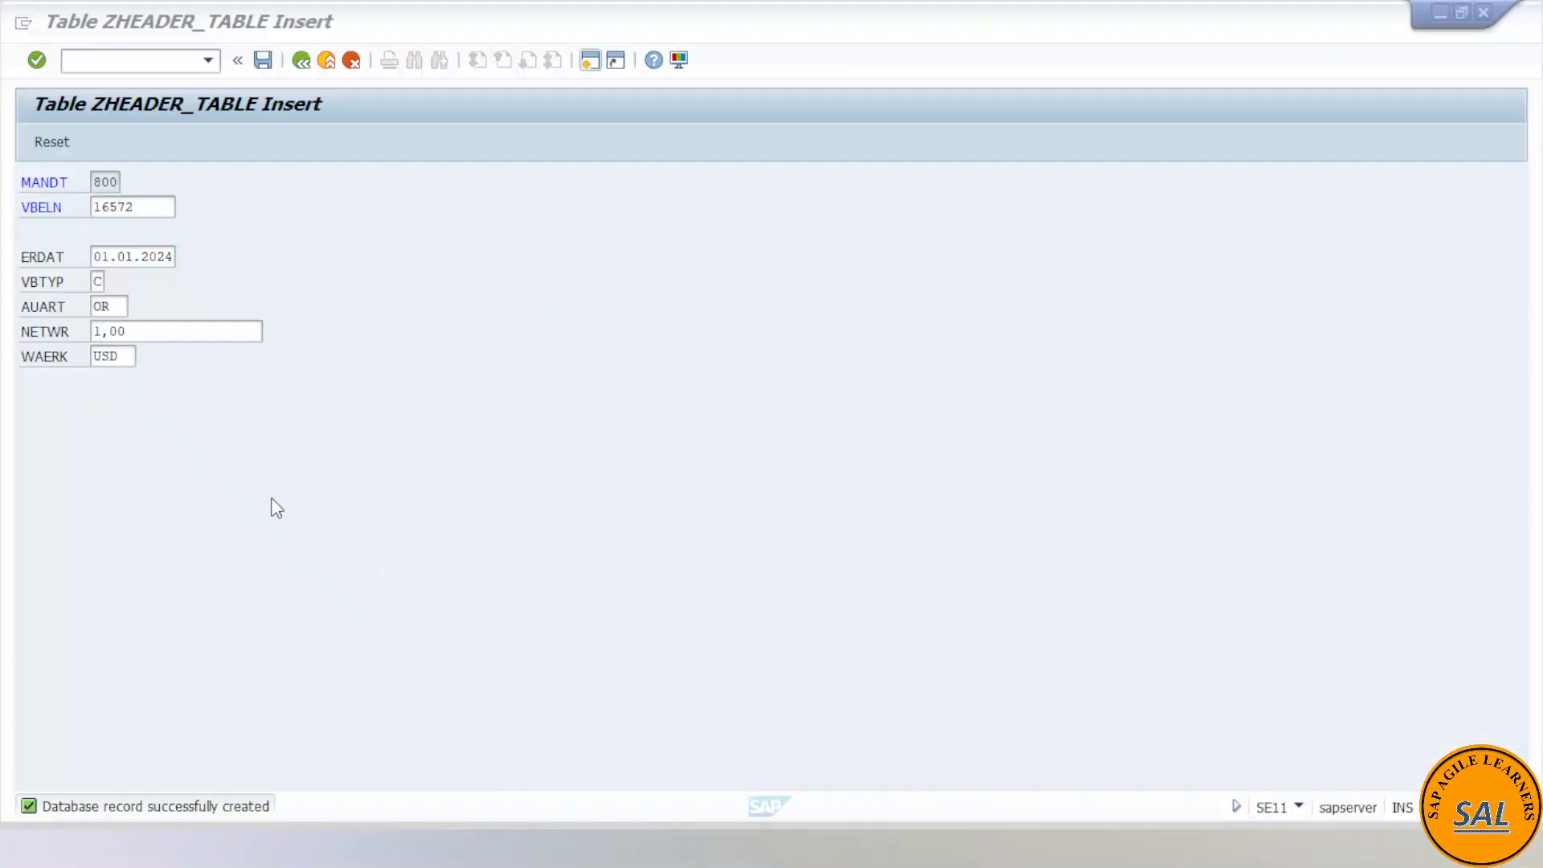
left_click(116, 273)
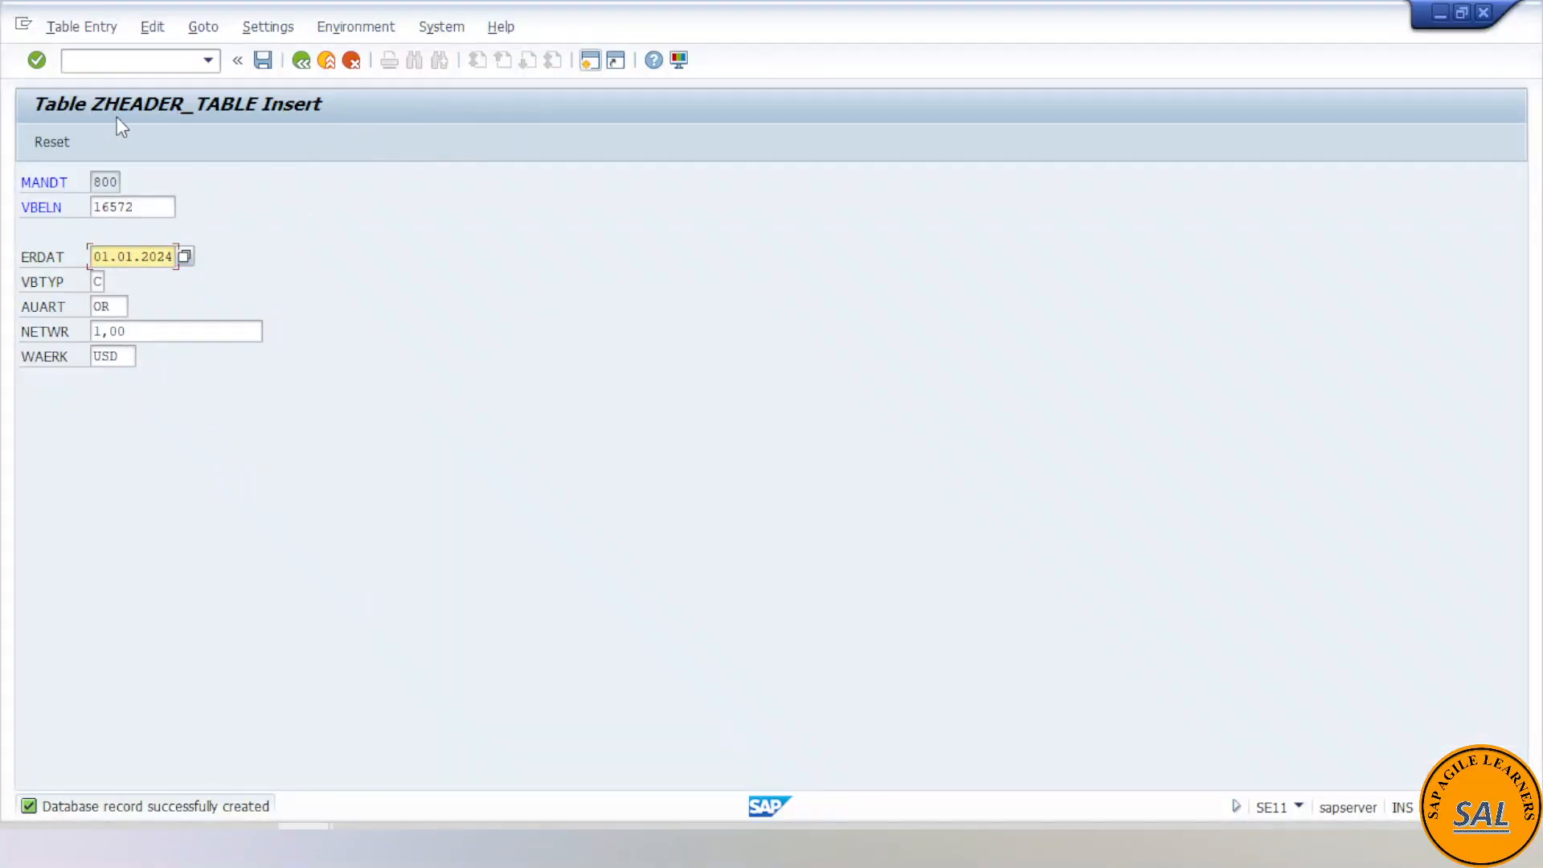
left_click(265, 65)
- Switch to Excel and fill the header table's VBELN field name in cell B7 with light orange
key("alt+Tab")
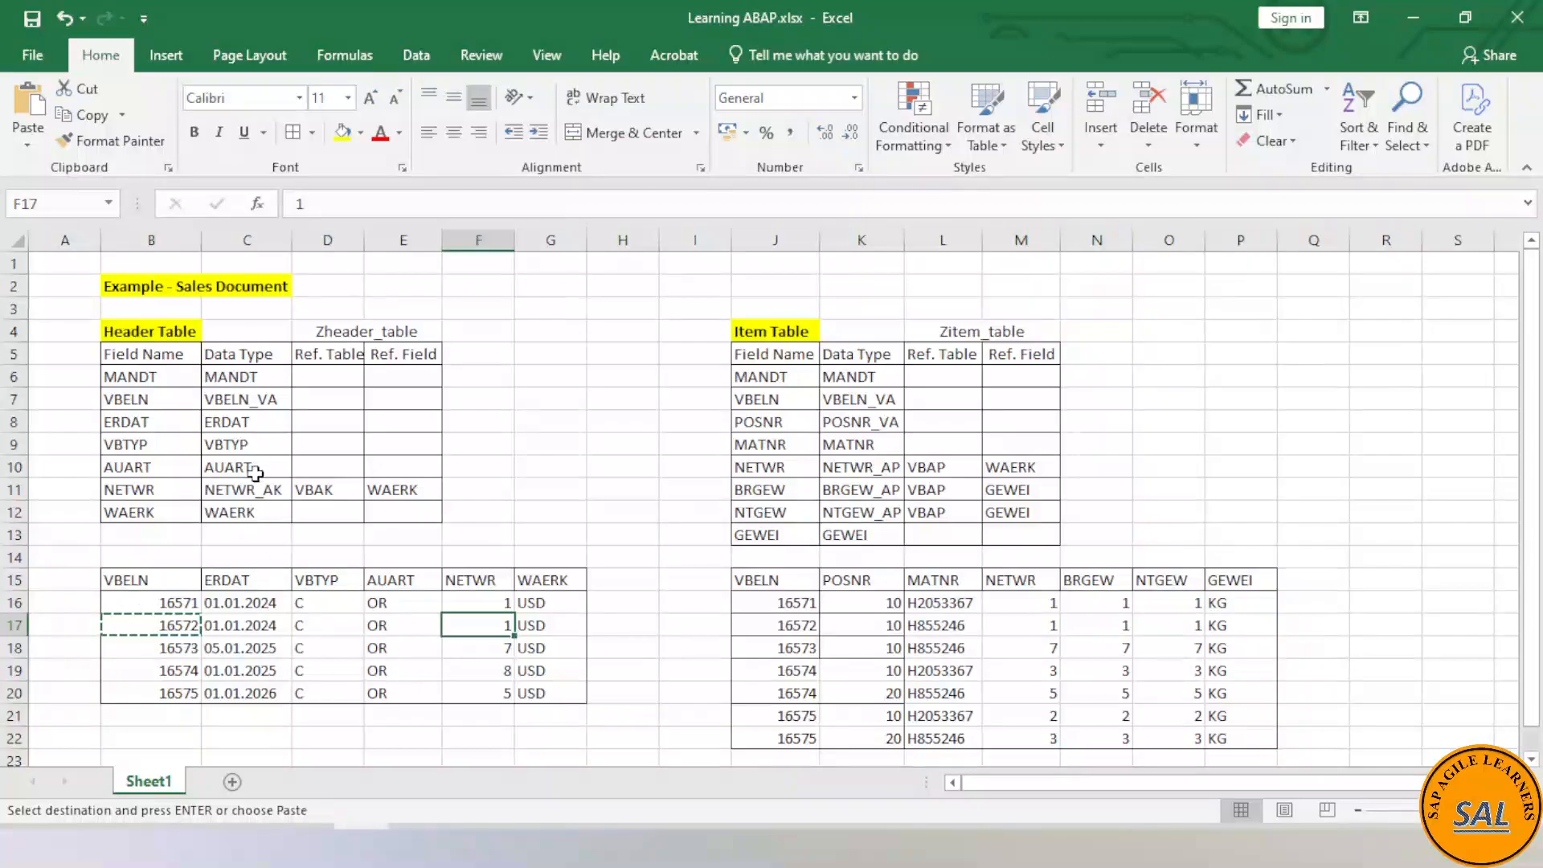
left_click(151, 399)
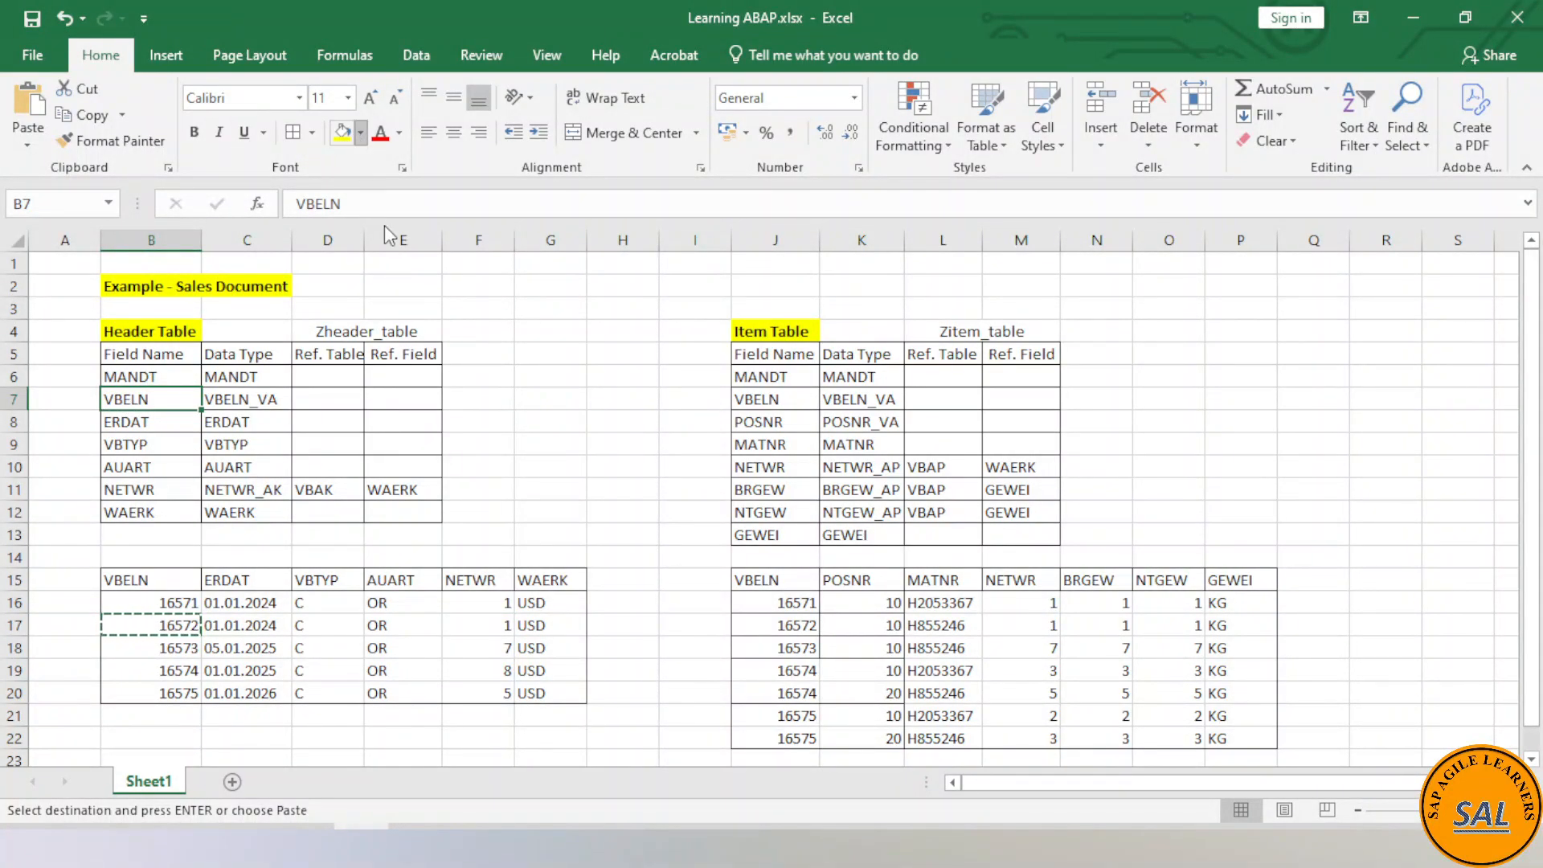
left_click(360, 132)
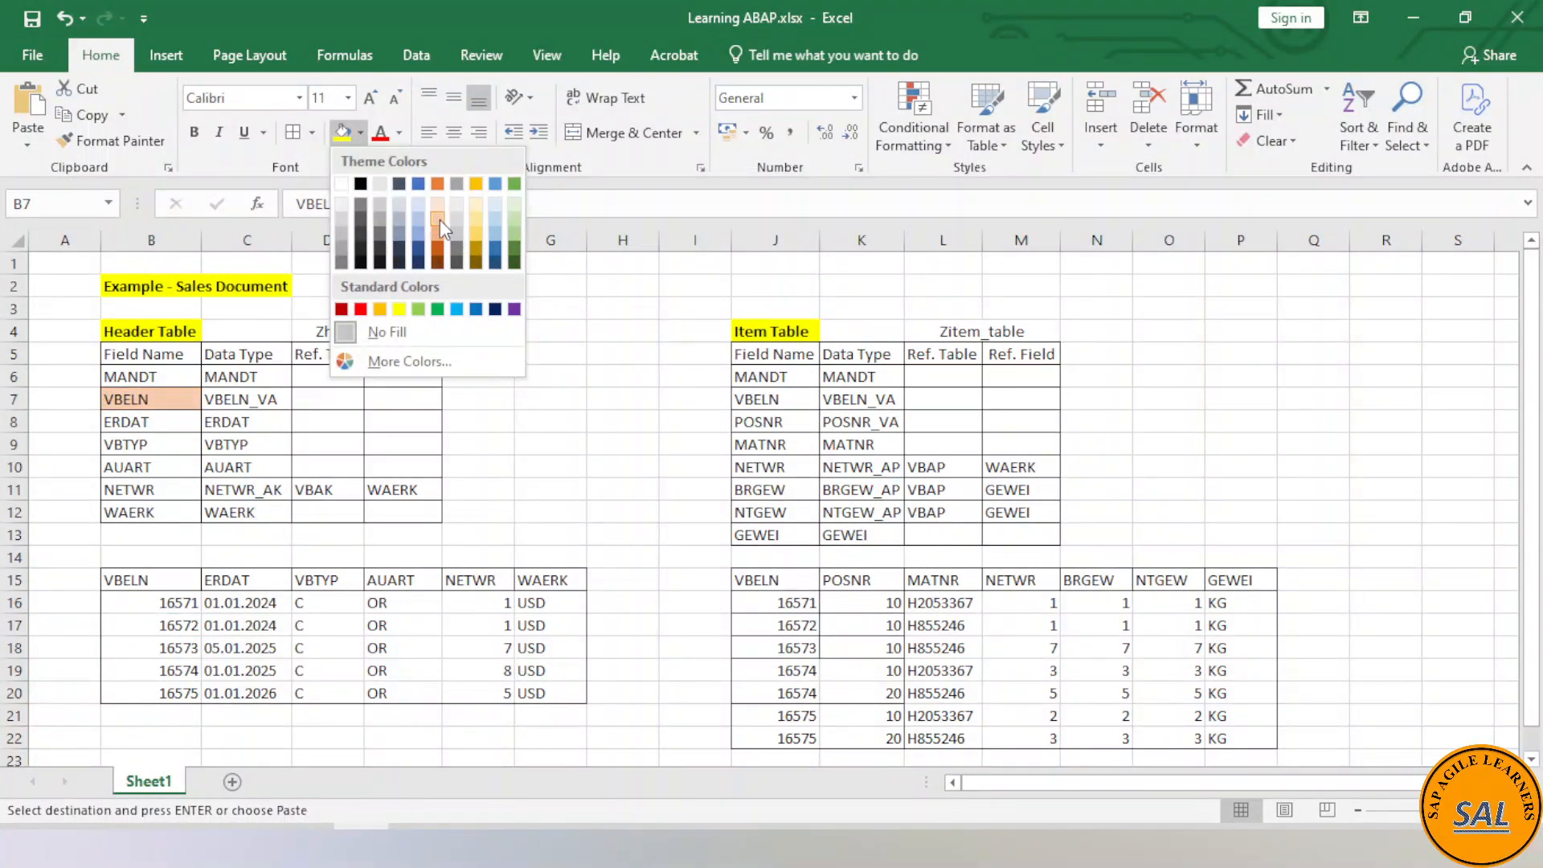
left_click(441, 219)
left_click(623, 444)
- Fill the item table's VBELN and POSNR field names in cells J7 and J8 with the same light orange
left_click(752, 402)
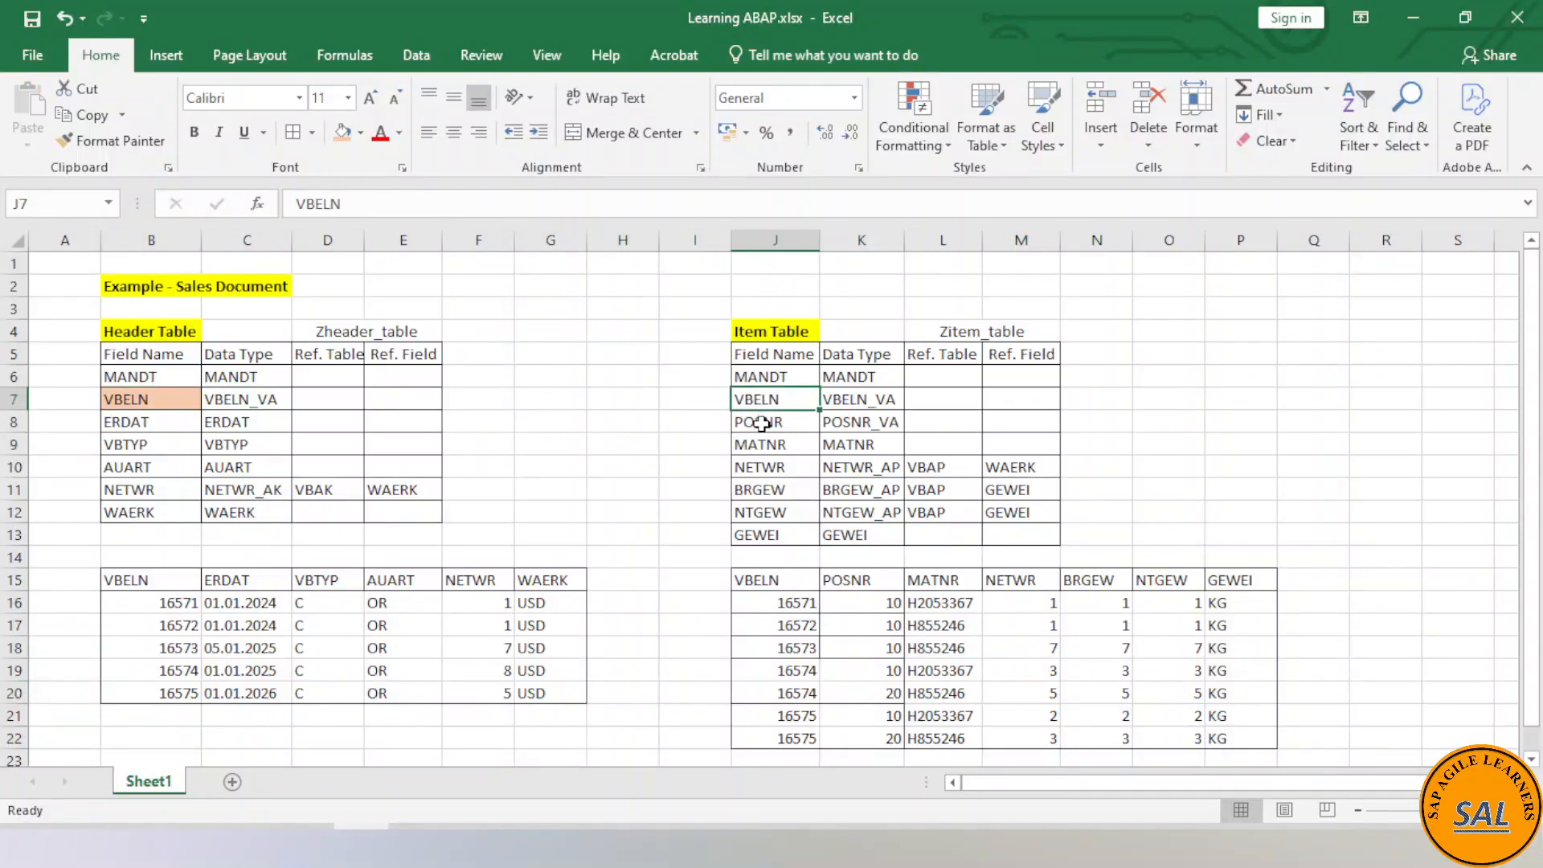
left_click(761, 424, "ctrl")
left_click(342, 132)
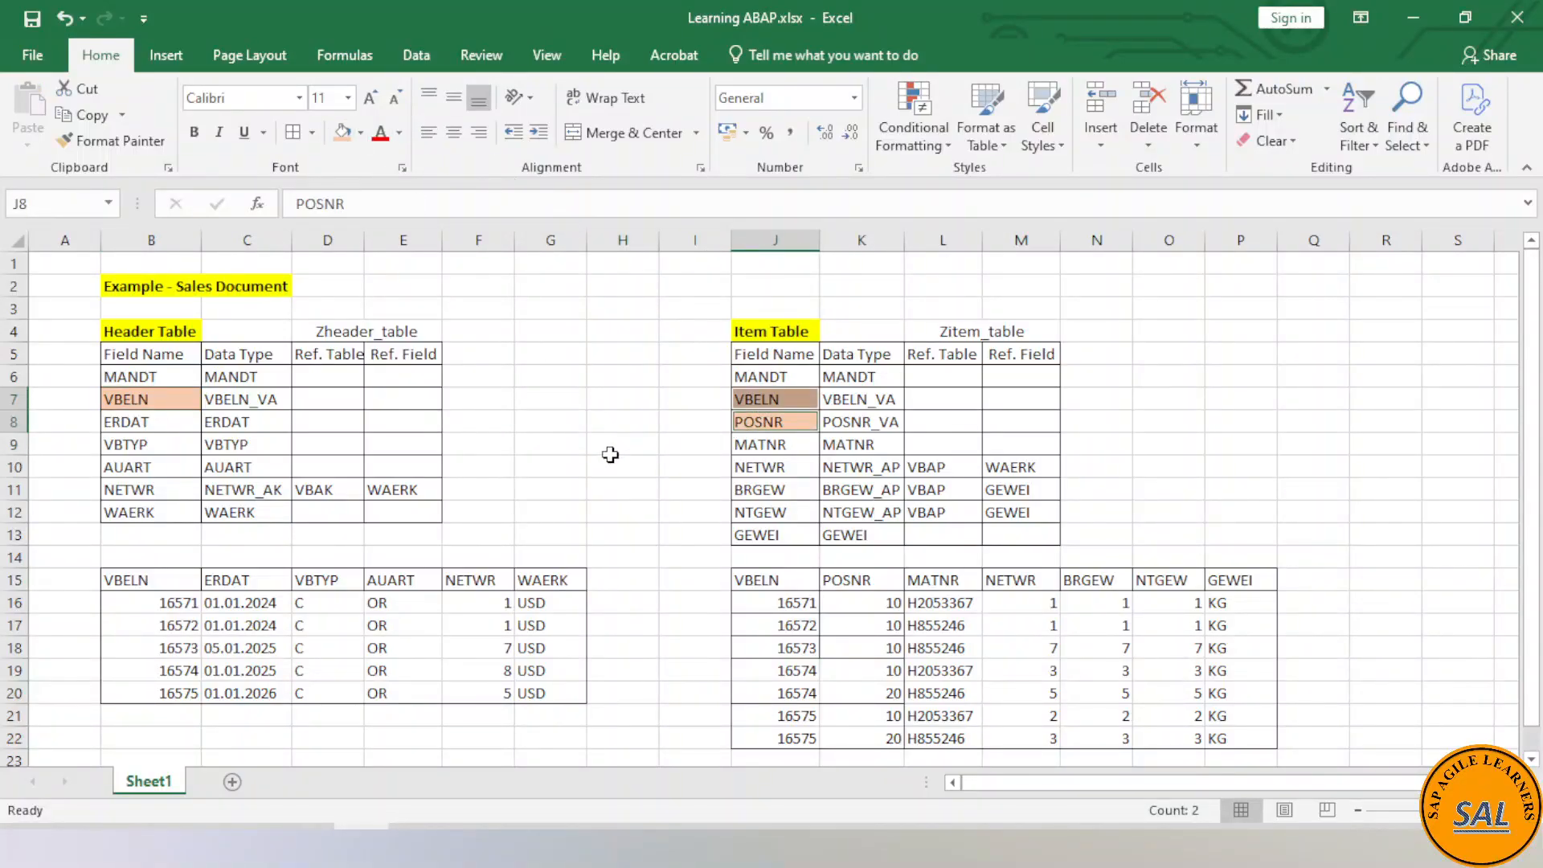
left_click(609, 464)
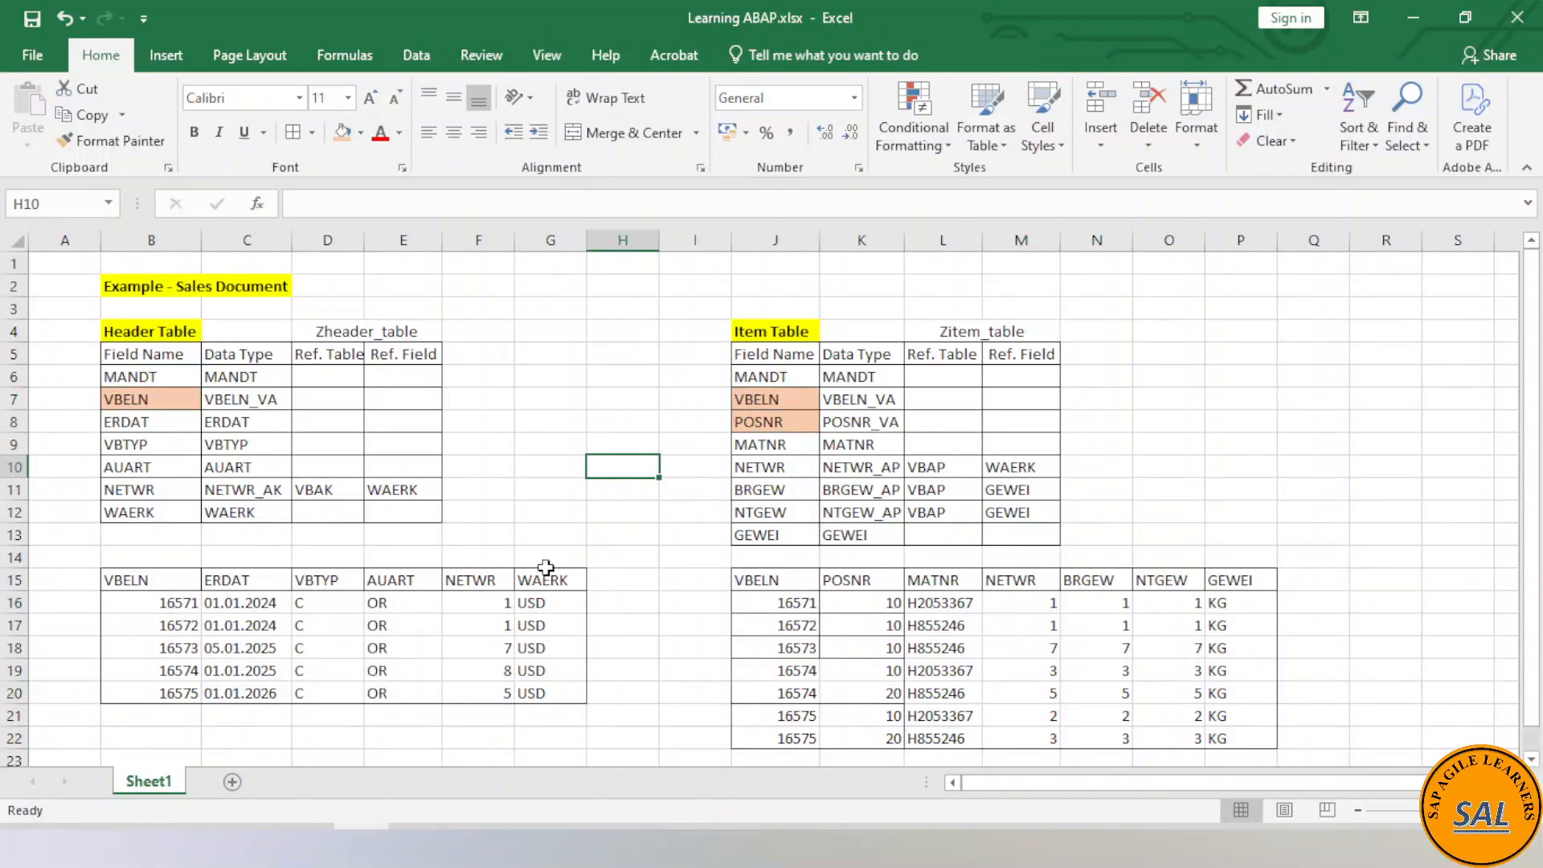
- Return to SAP, display all ZHEADER_TABLE entries with SE16N in a new session, and widen the WAERK and NETWR columns
left_click_drag(163, 605, 164, 629)
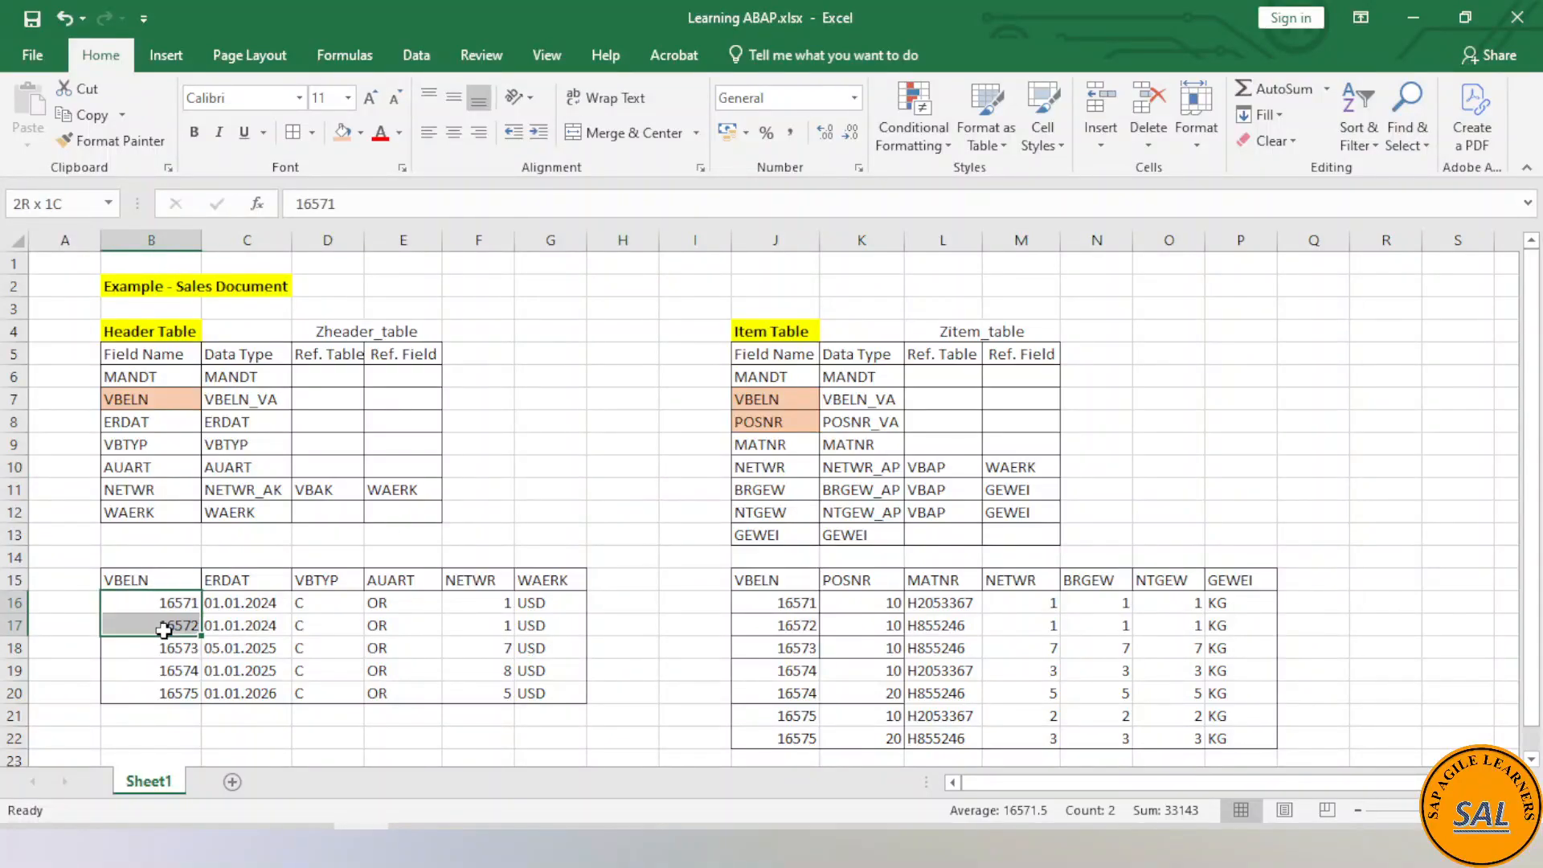
left_click(75, 620)
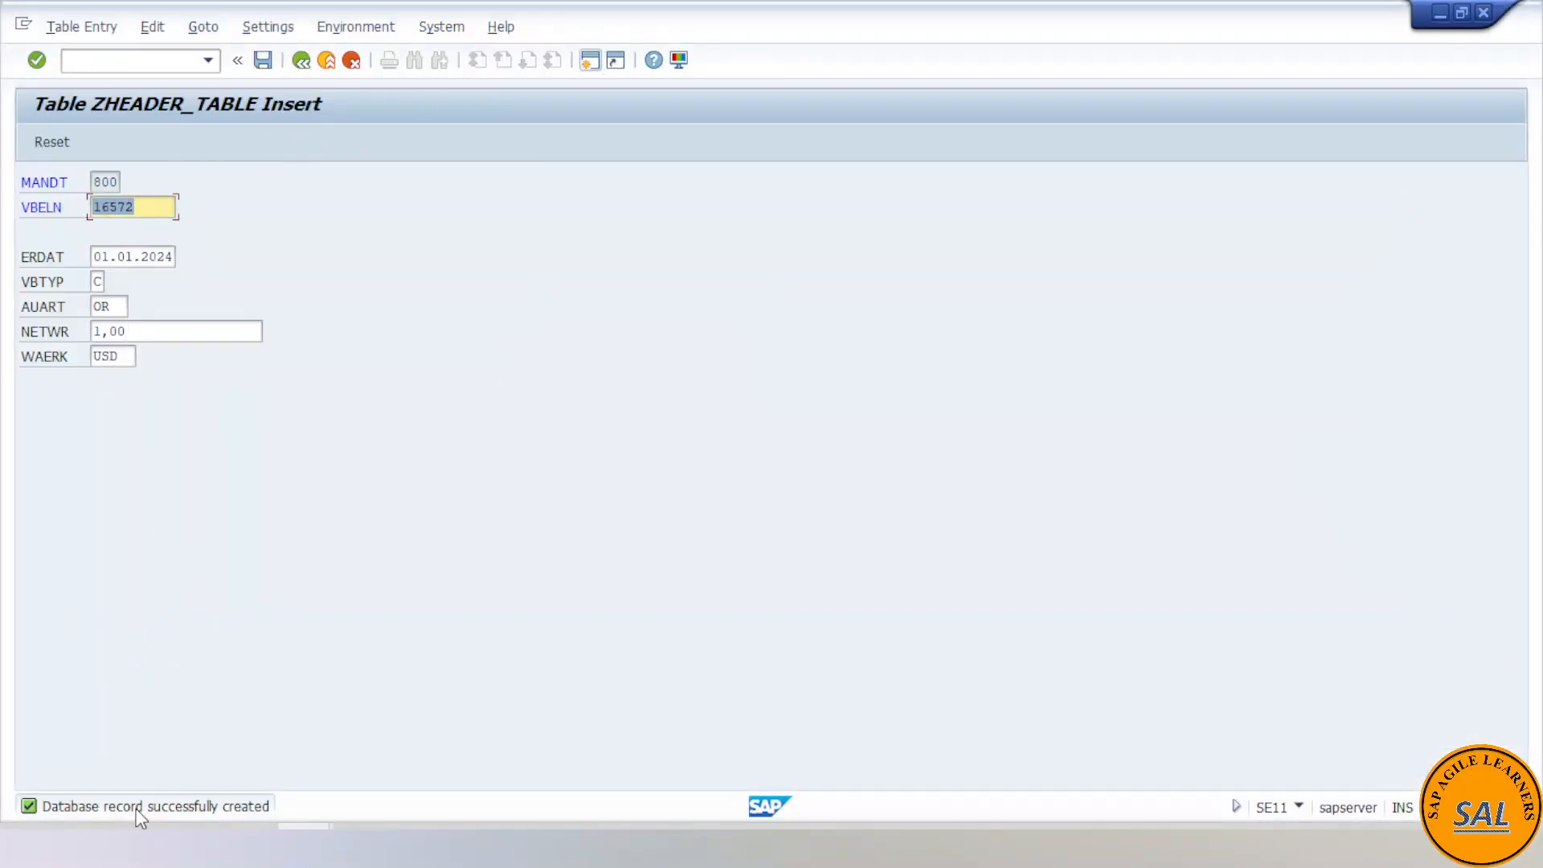
left_click(591, 65)
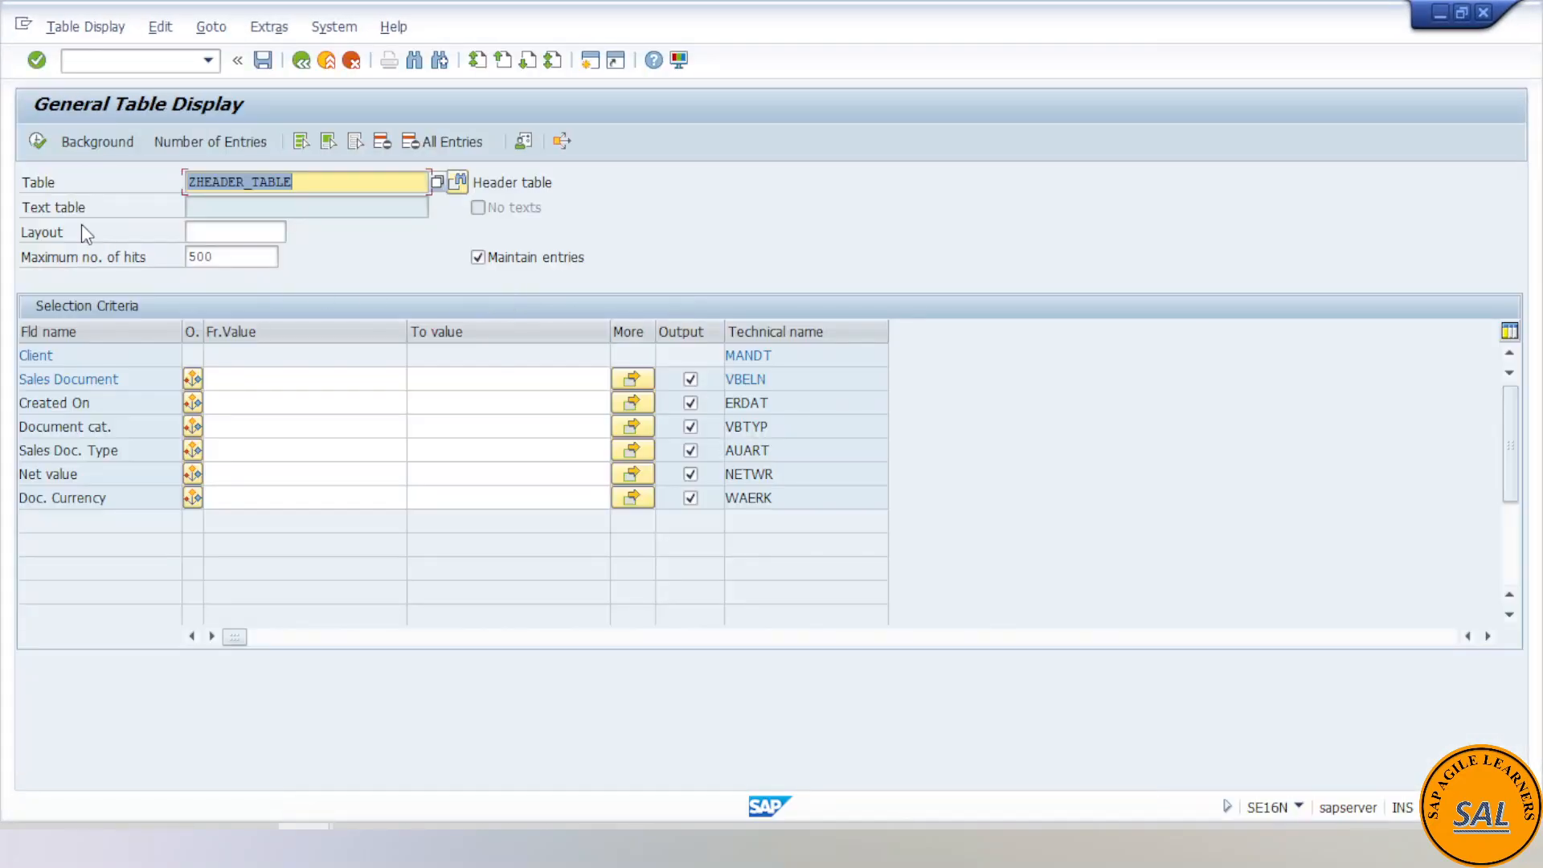
left_click(38, 142)
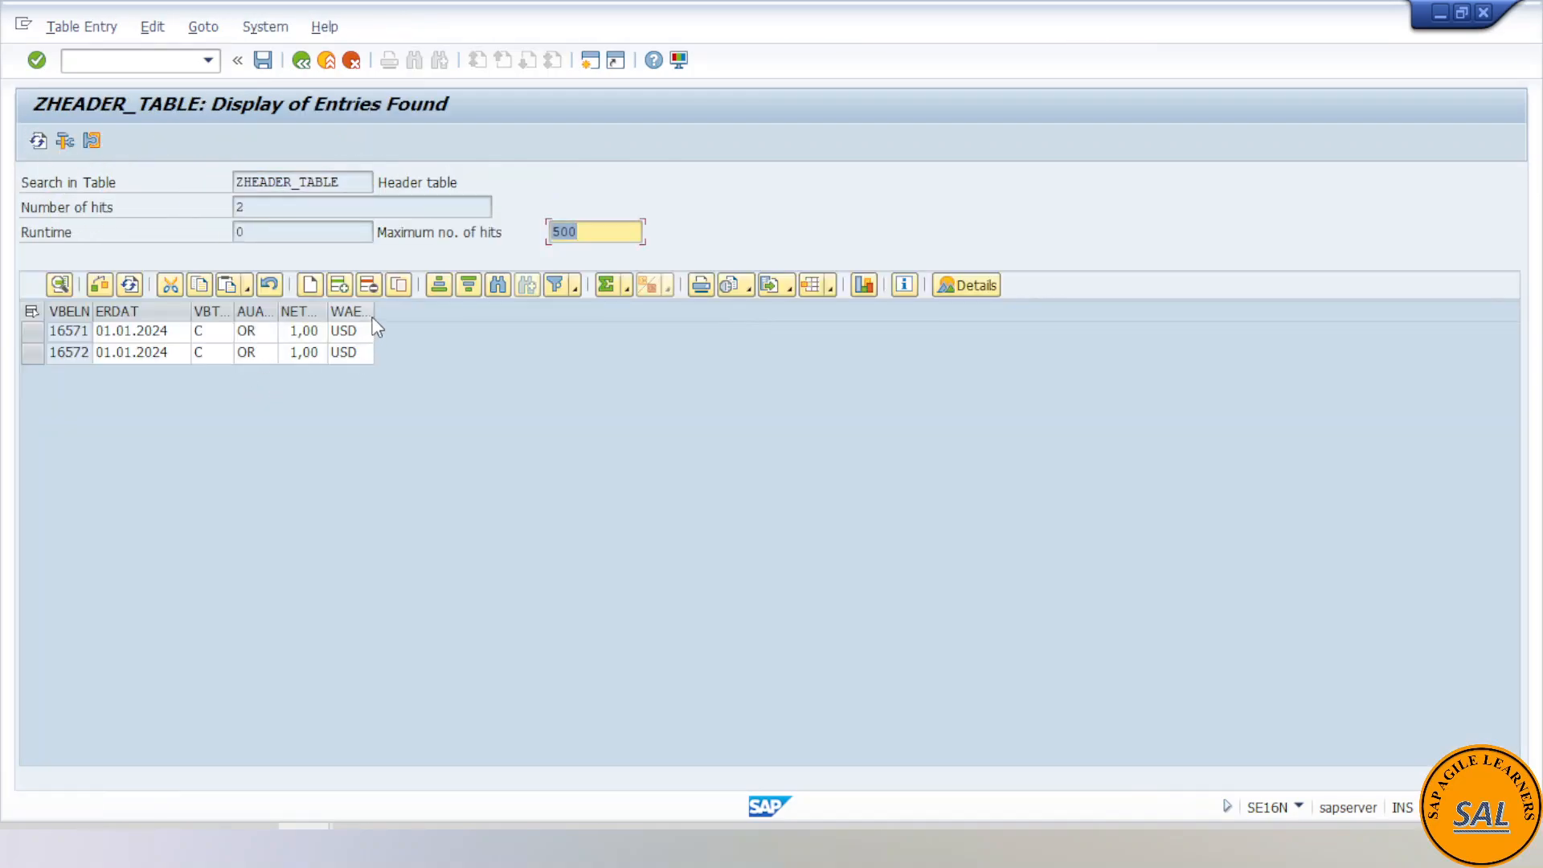
left_click_drag(374, 312, 500, 312)
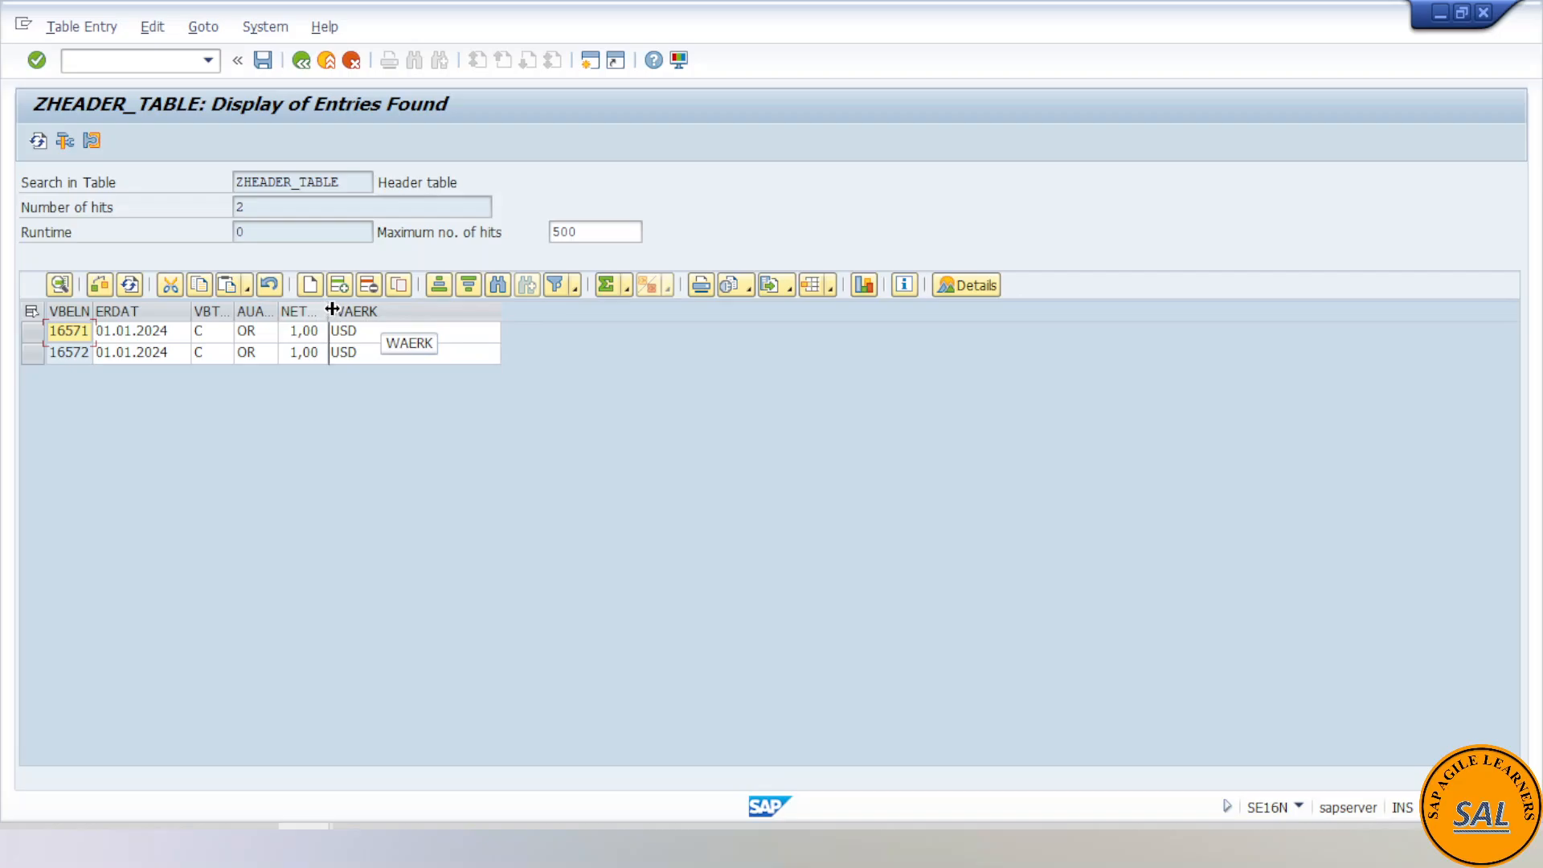
left_click_drag(331, 310, 379, 311)
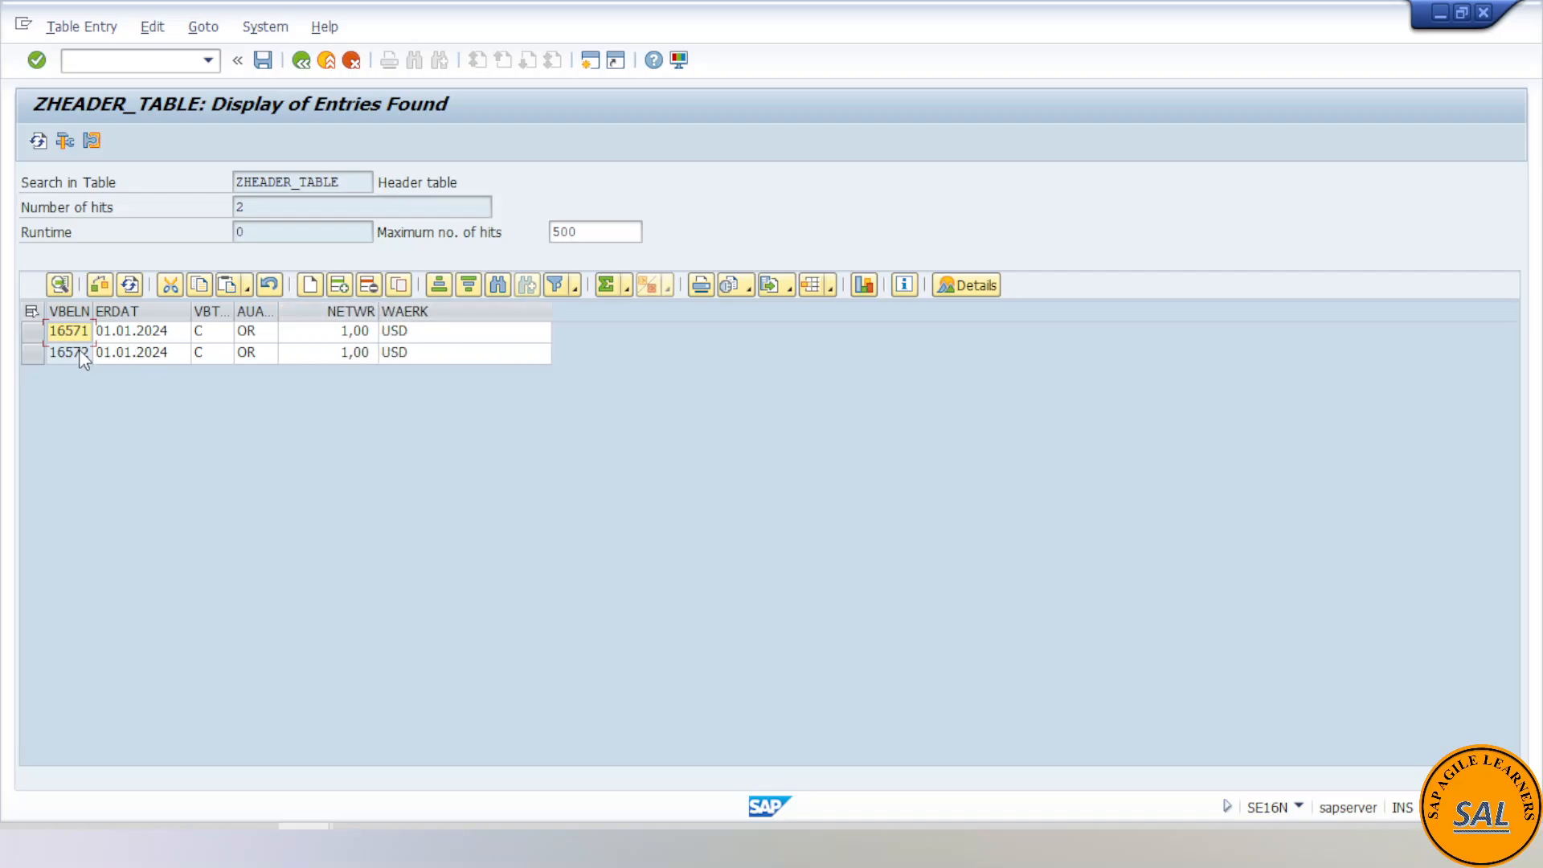
- Compare the displayed ZHEADER_TABLE entries with the first two header records in the Excel sheet
left_click(362, 827)
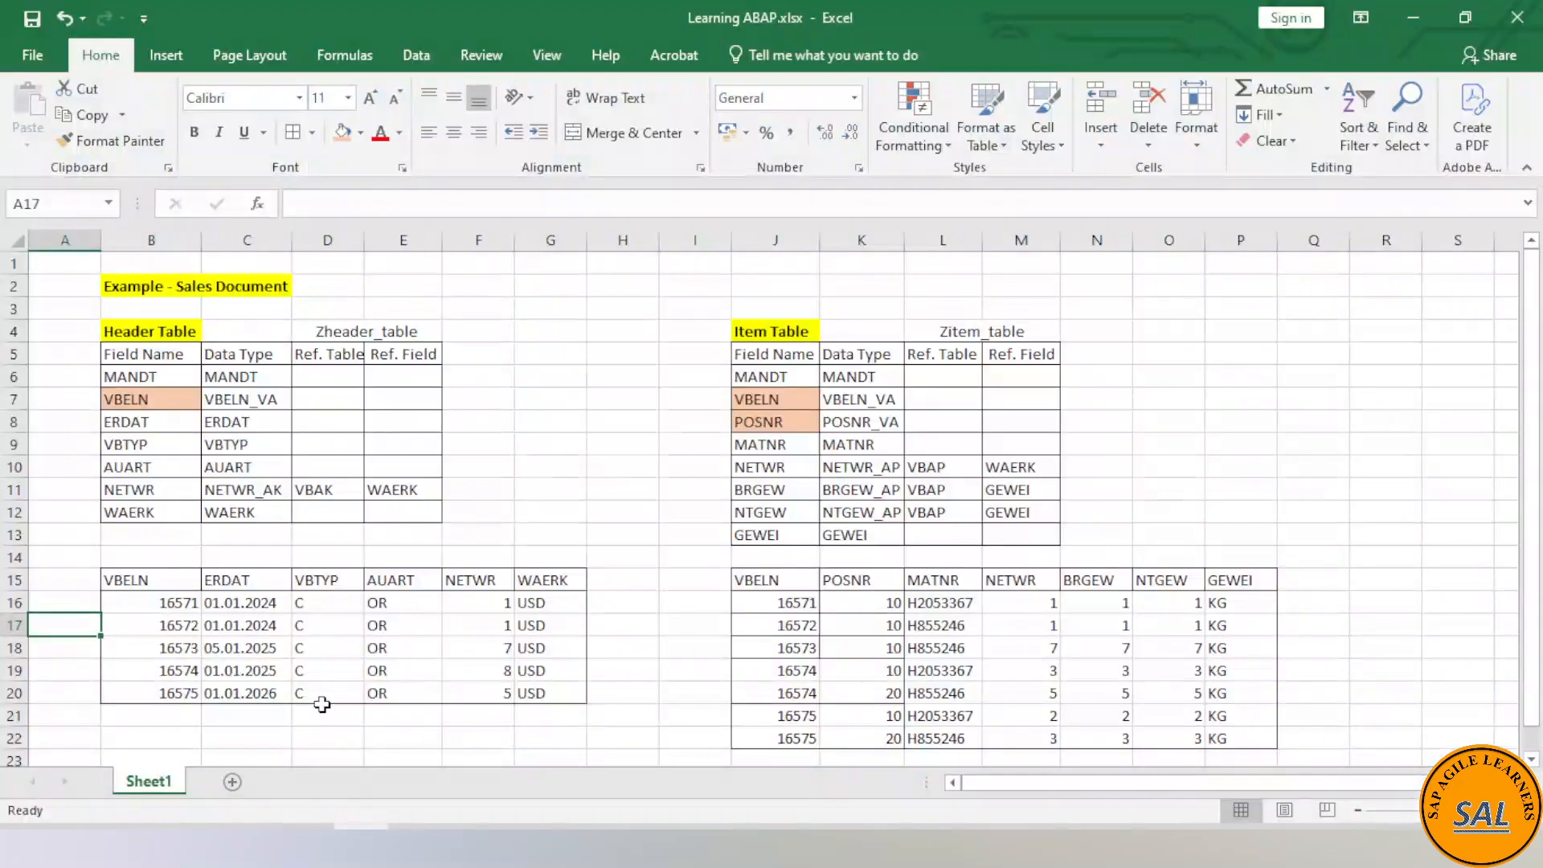
left_click_drag(167, 611, 179, 623)
key("alt+Tab")
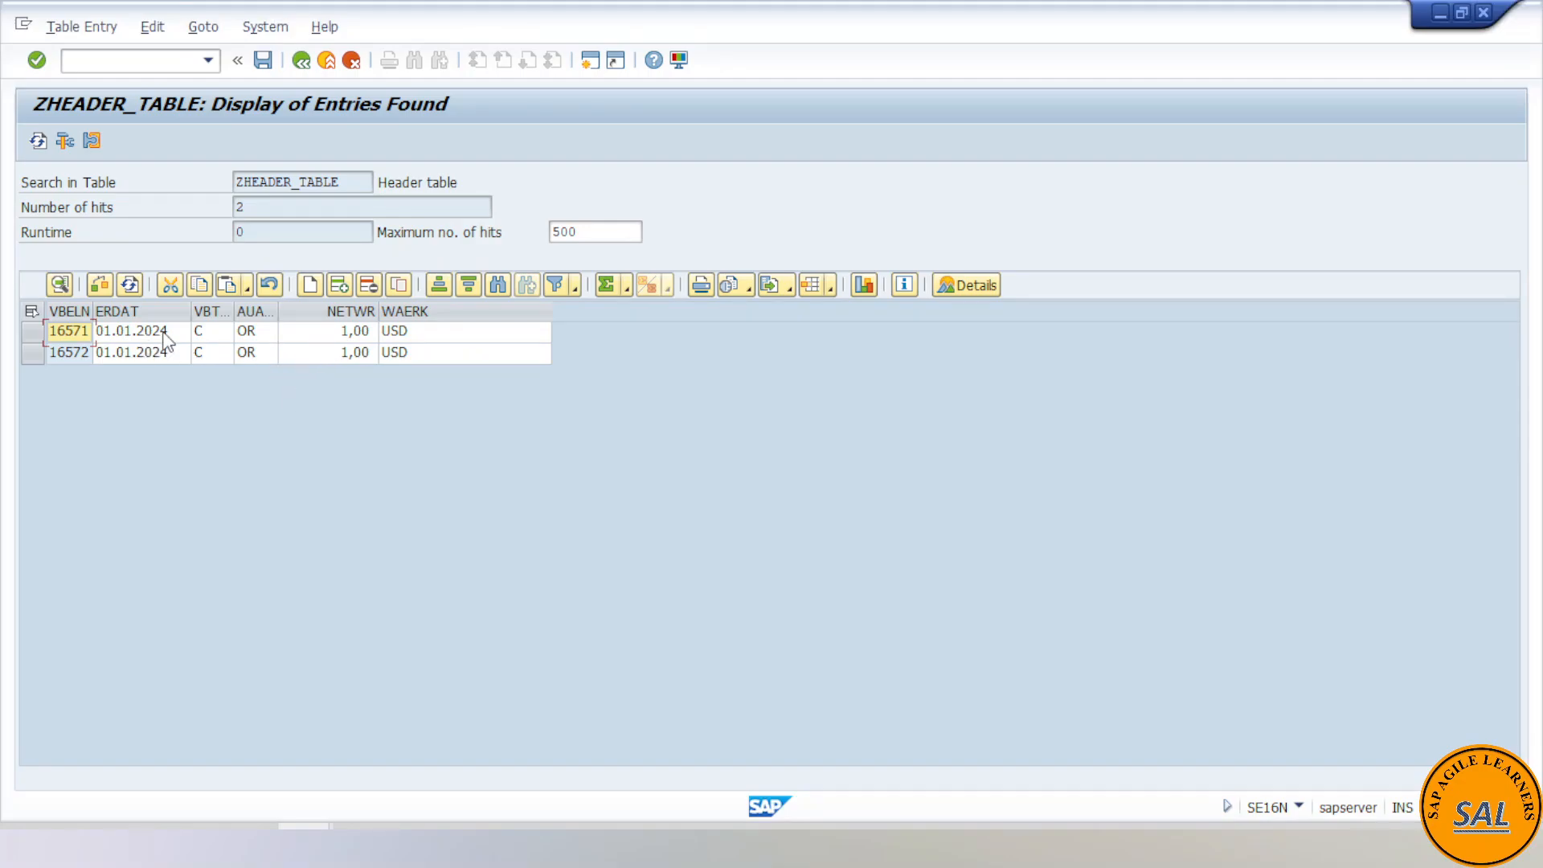
- Examine the first entry's detailed display, comparing the sales document's converted and unconverted values, and close it
double_click(164, 334)
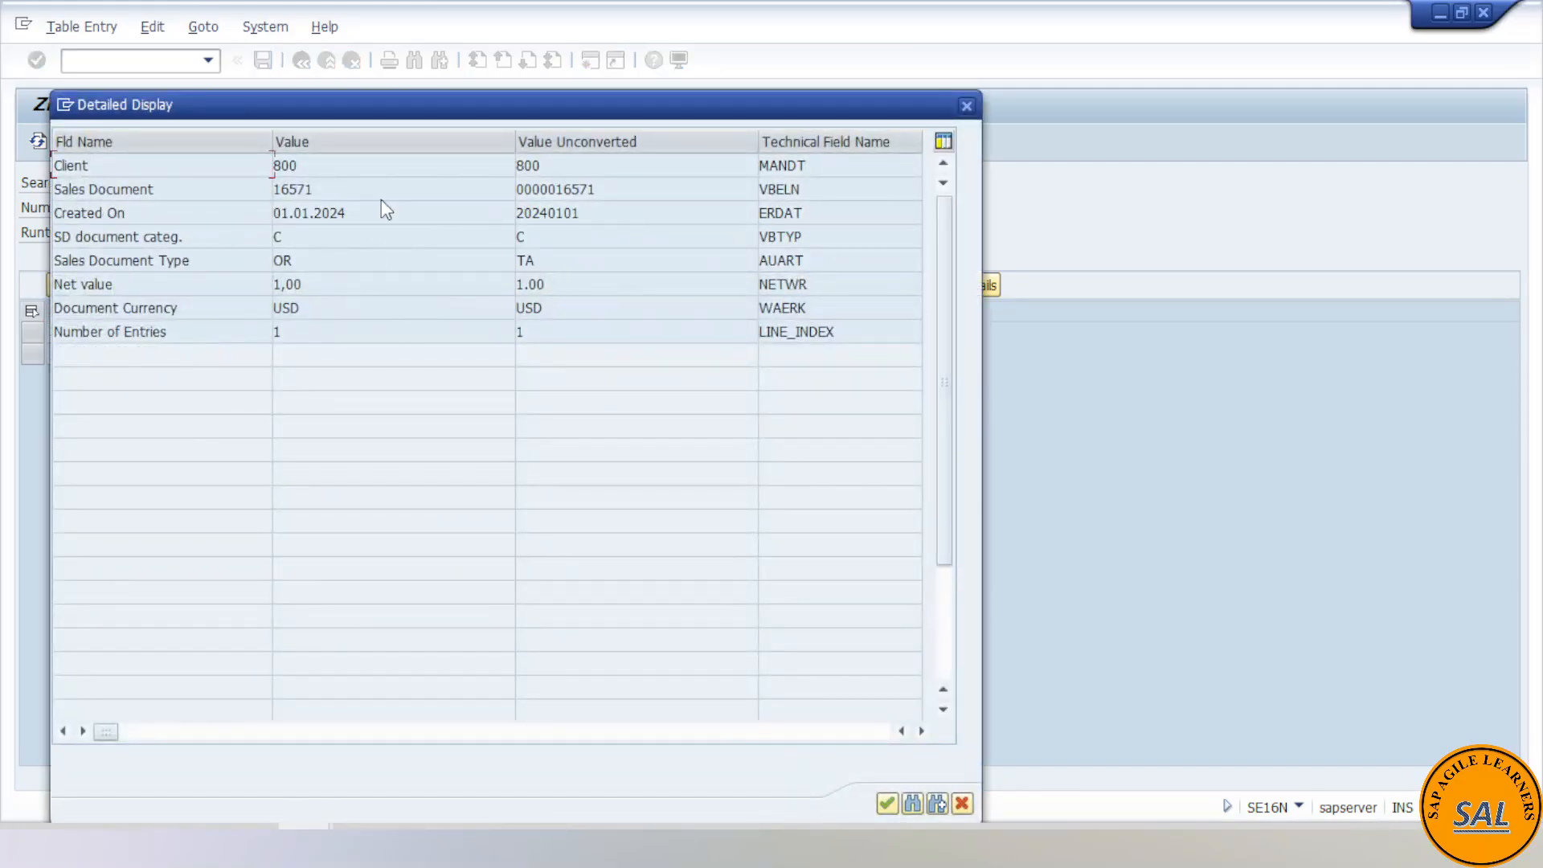
left_click(386, 191)
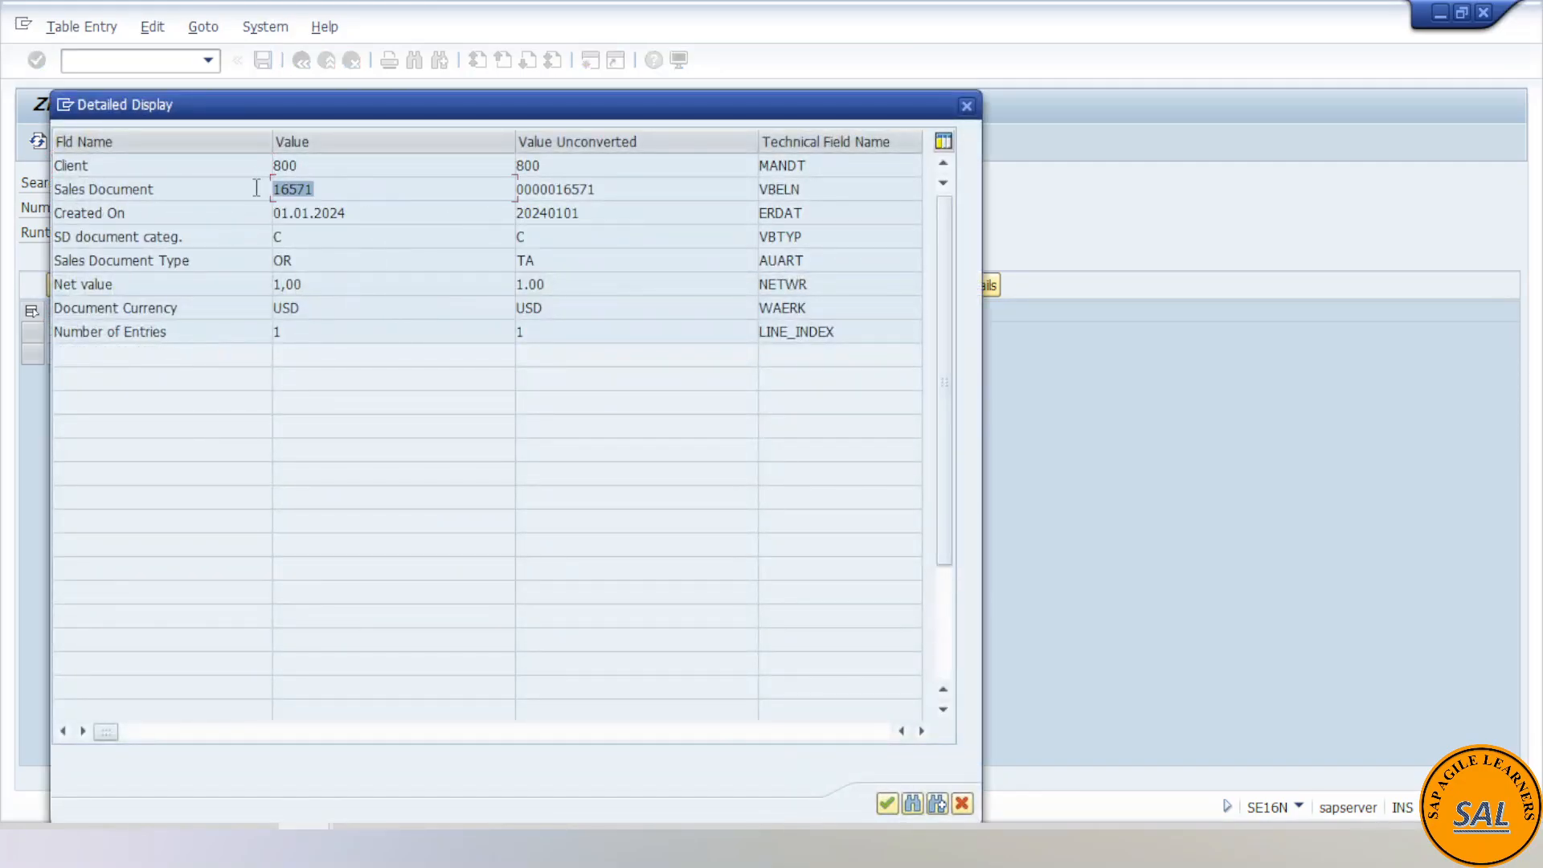
left_click(583, 193)
left_click_drag(557, 190, 510, 191)
left_click(602, 193)
double_click(617, 186)
left_click(629, 197)
left_click_drag(573, 195, 516, 193)
left_click(518, 193)
double_click(579, 196)
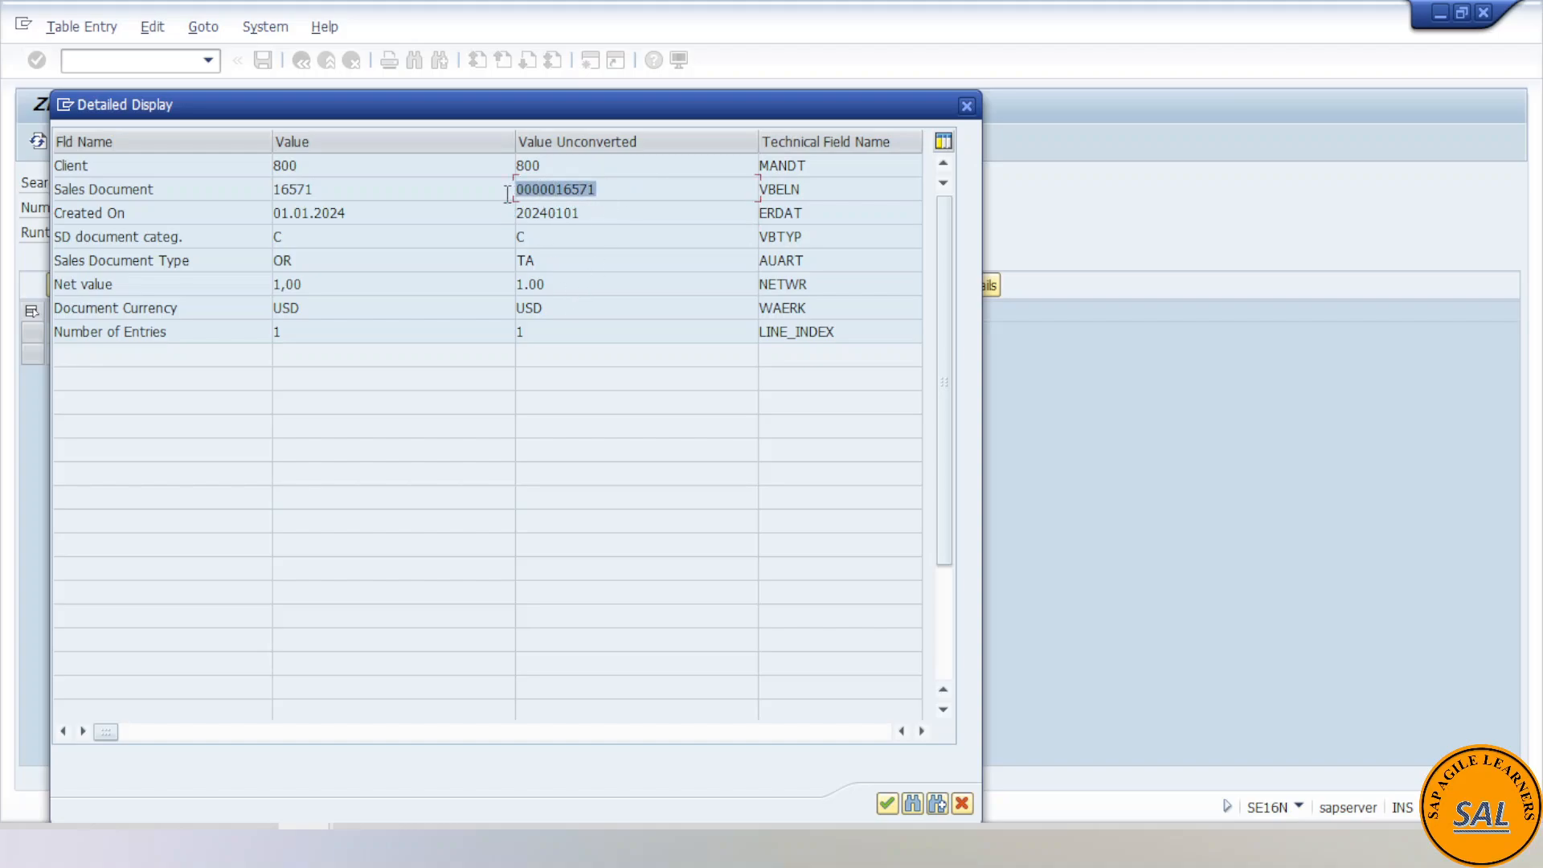
left_click(437, 196)
left_click(967, 107)
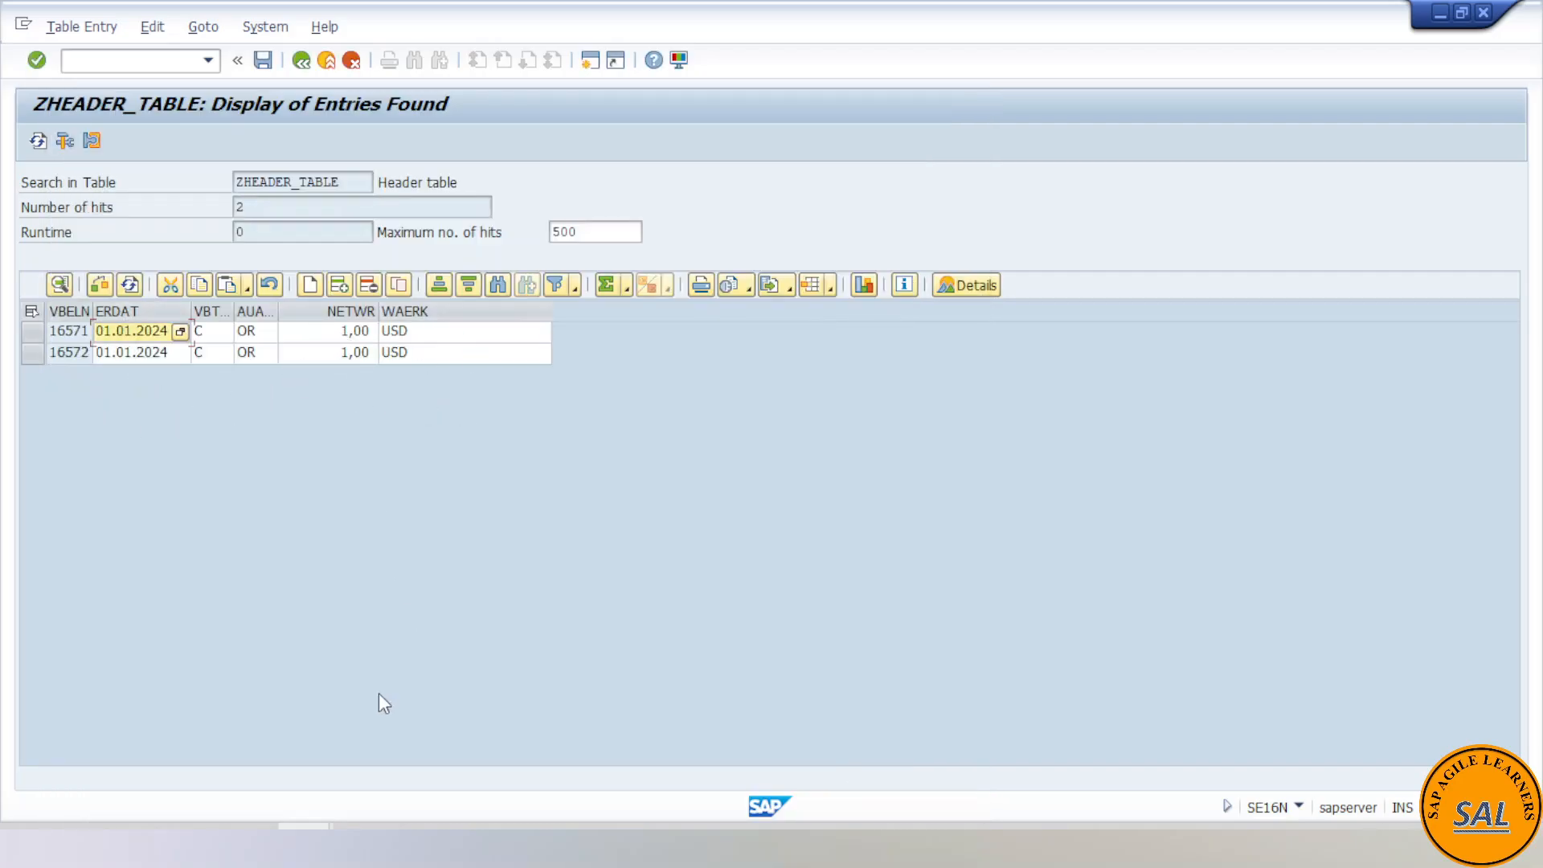
- Switch back to the SE11 session, leave the insert form and view the Delivery and Maintenance settings of ZHEADER_TABLE
left_click(305, 841)
left_click(336, 734)
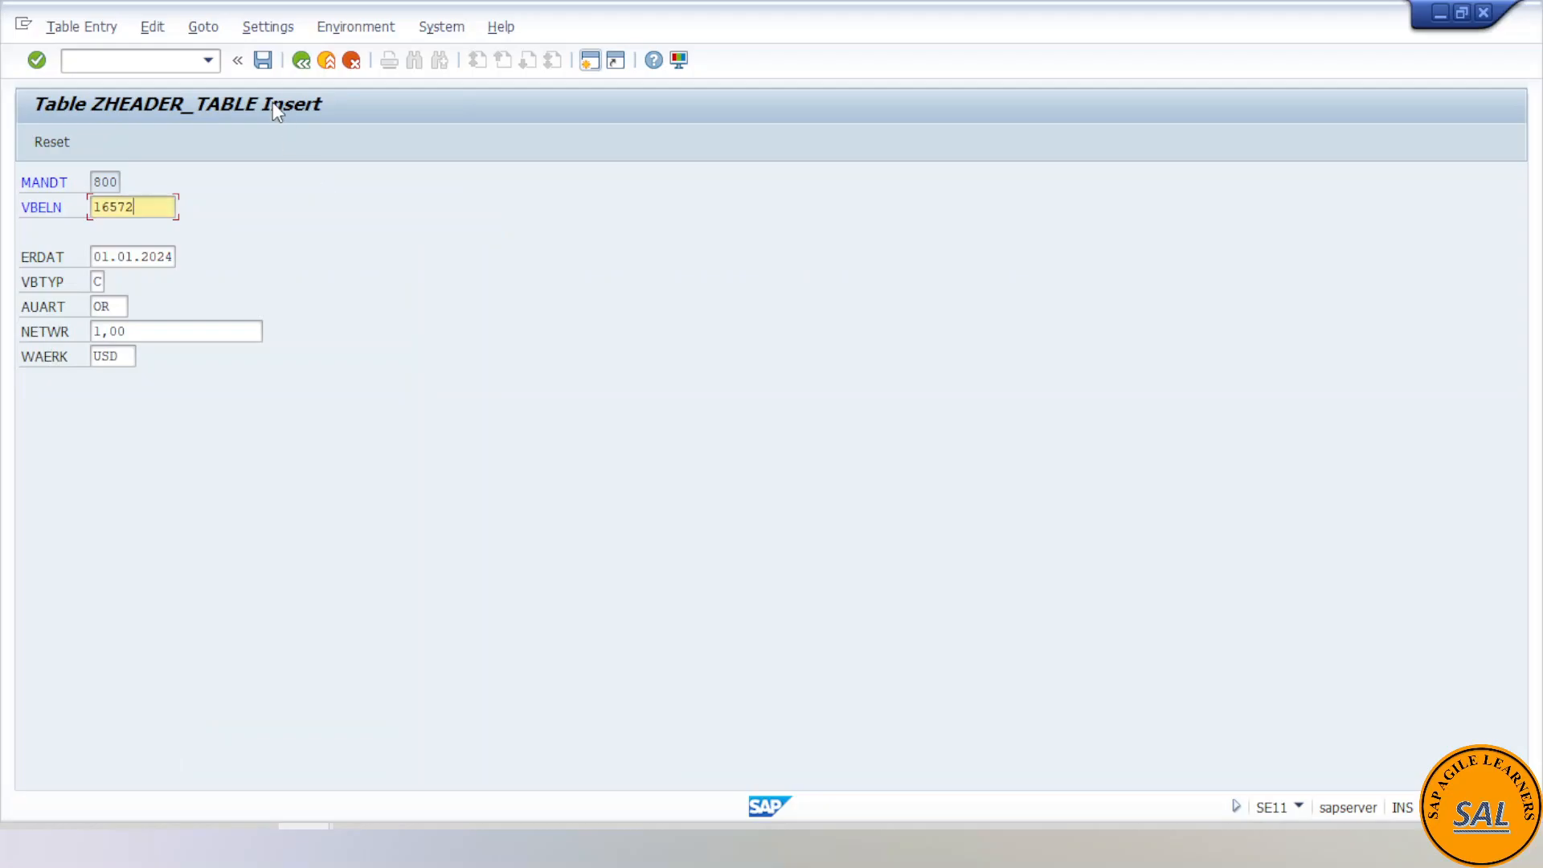
left_click(309, 66)
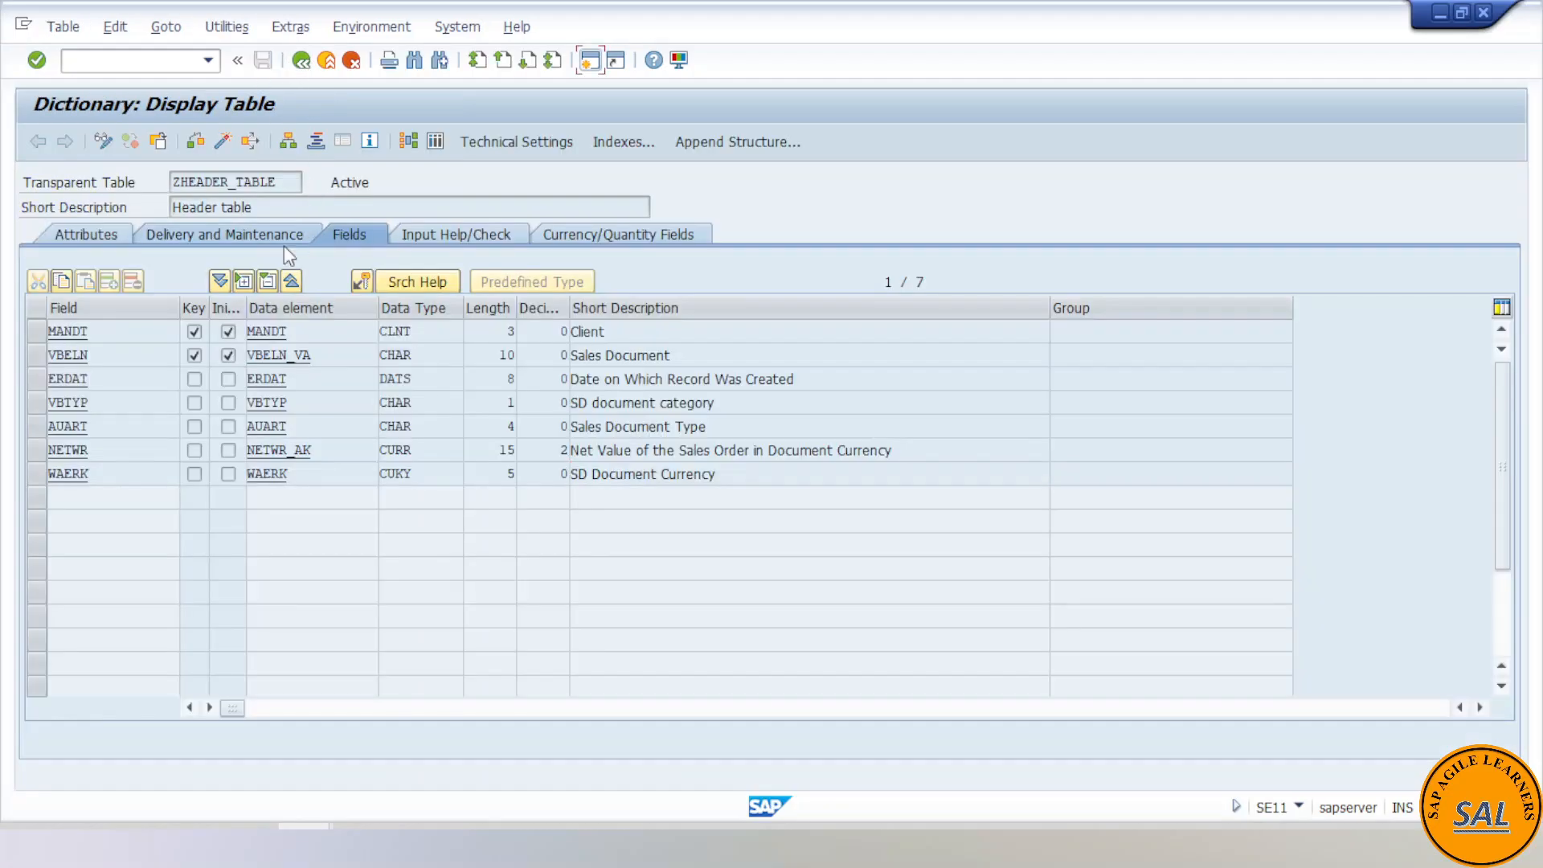
left_click(219, 234)
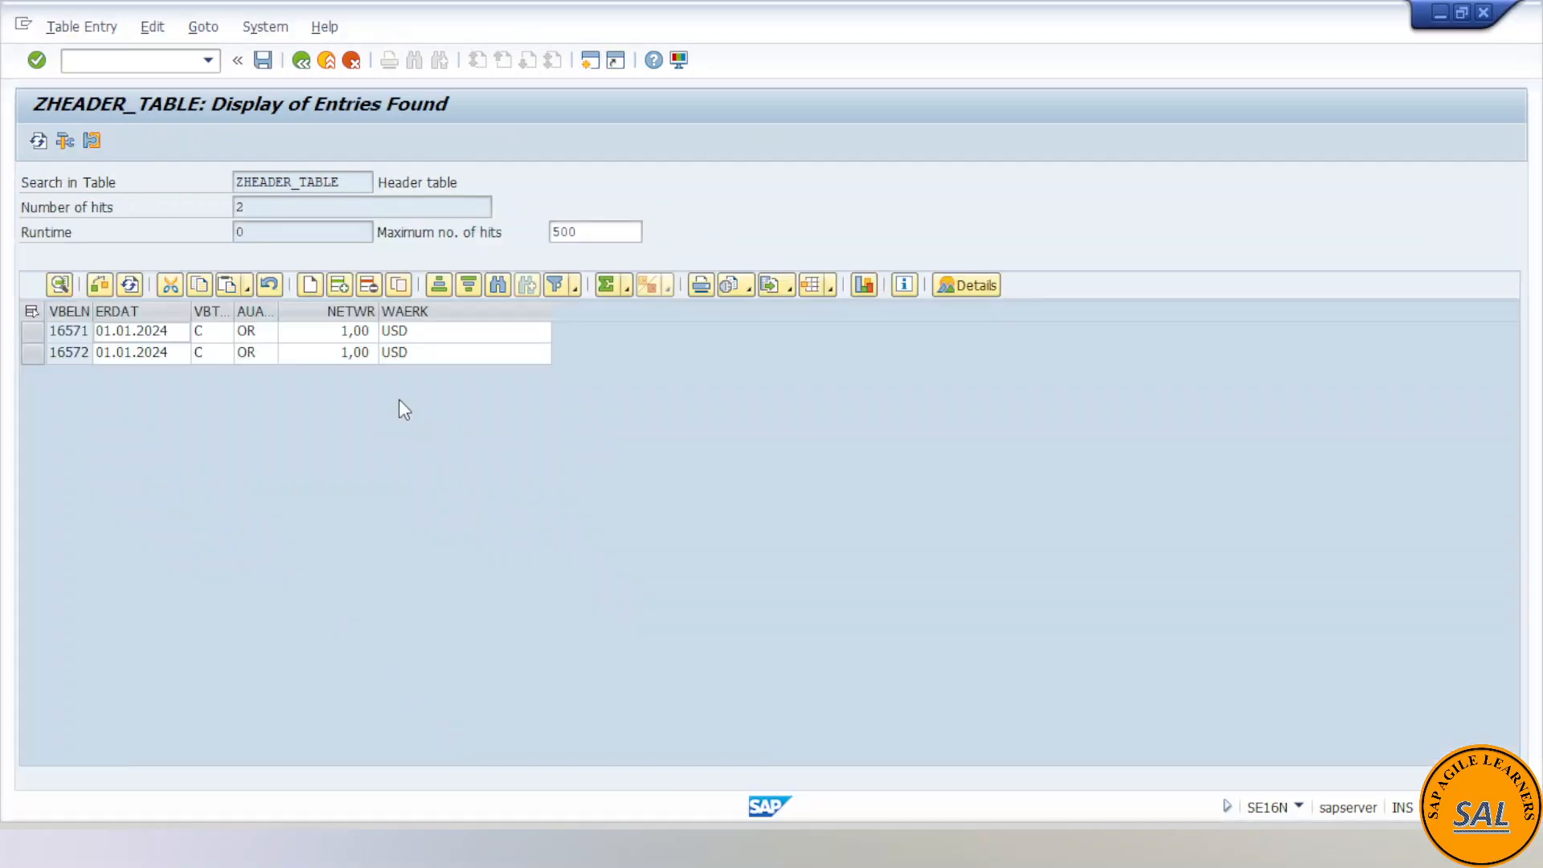
- Add three empty rows below the existing entries in the SE16N list of ZHEADER_TABLE
left_click(173, 331)
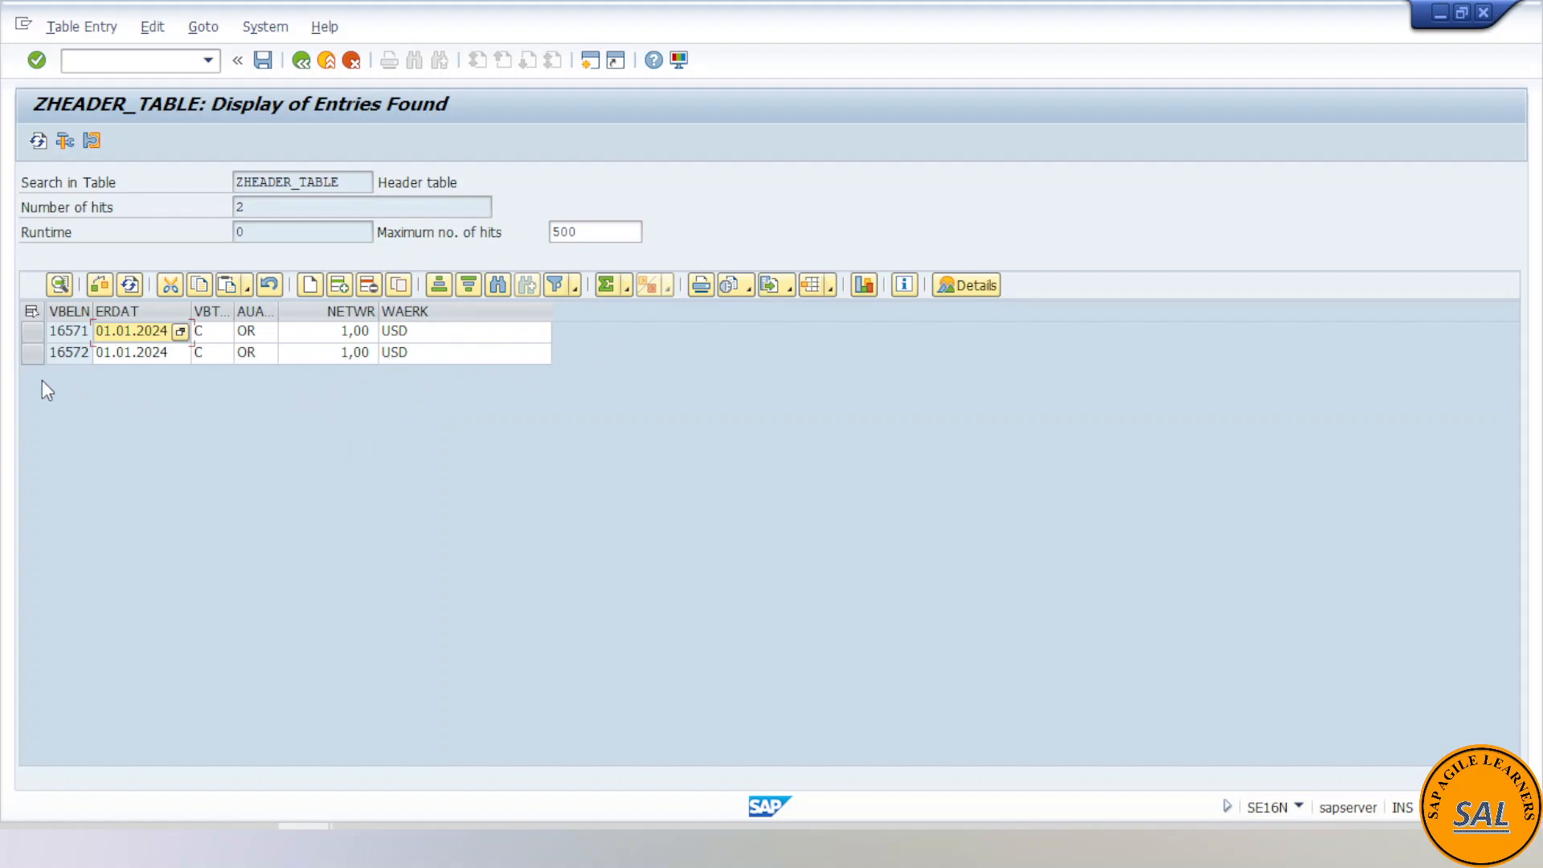
left_click(33, 354)
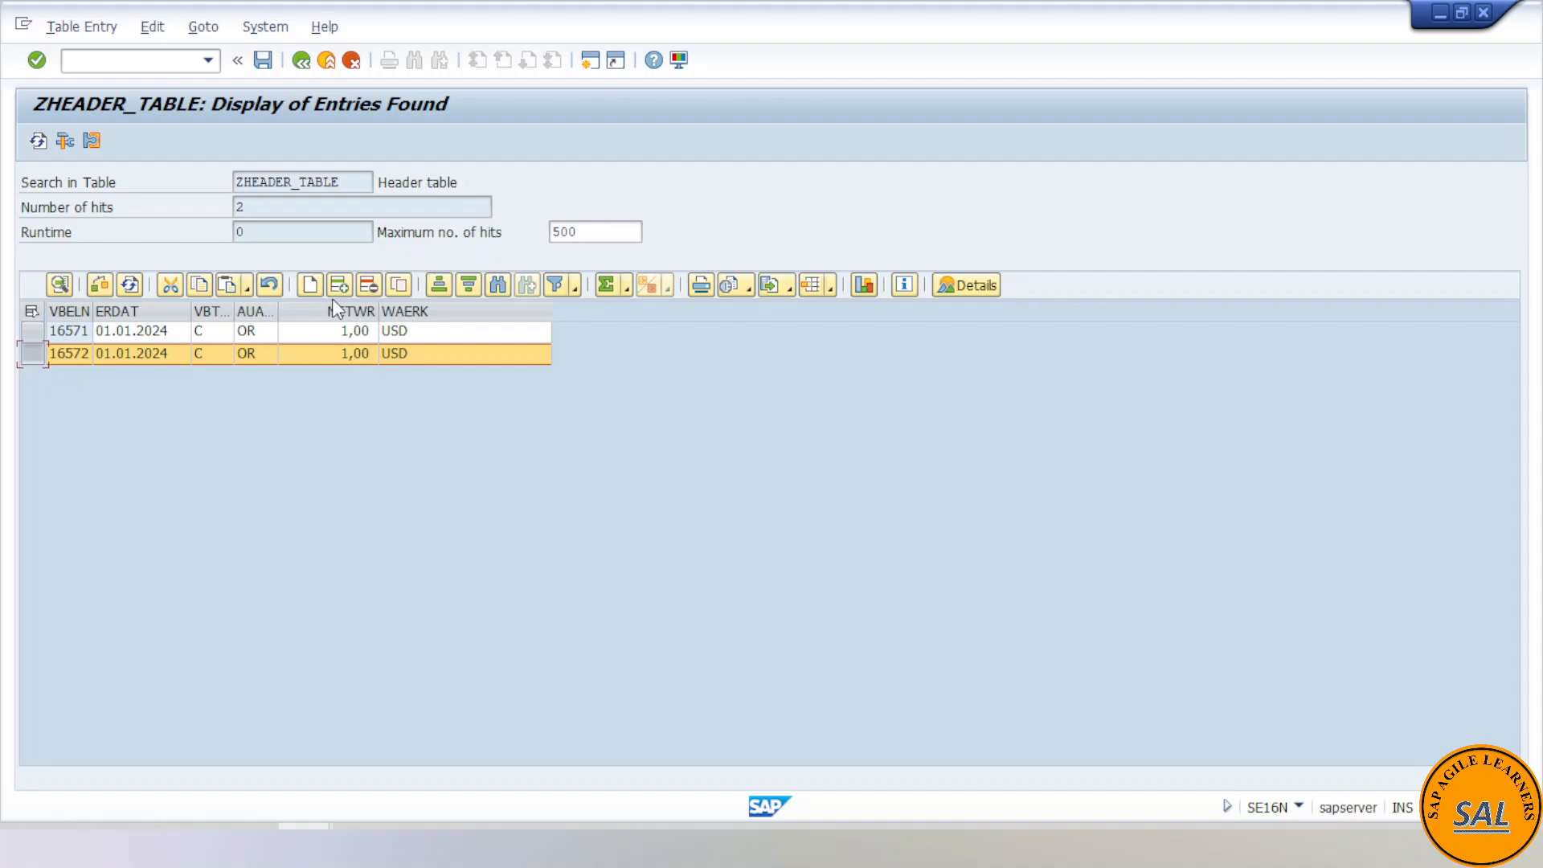
left_click(32, 331)
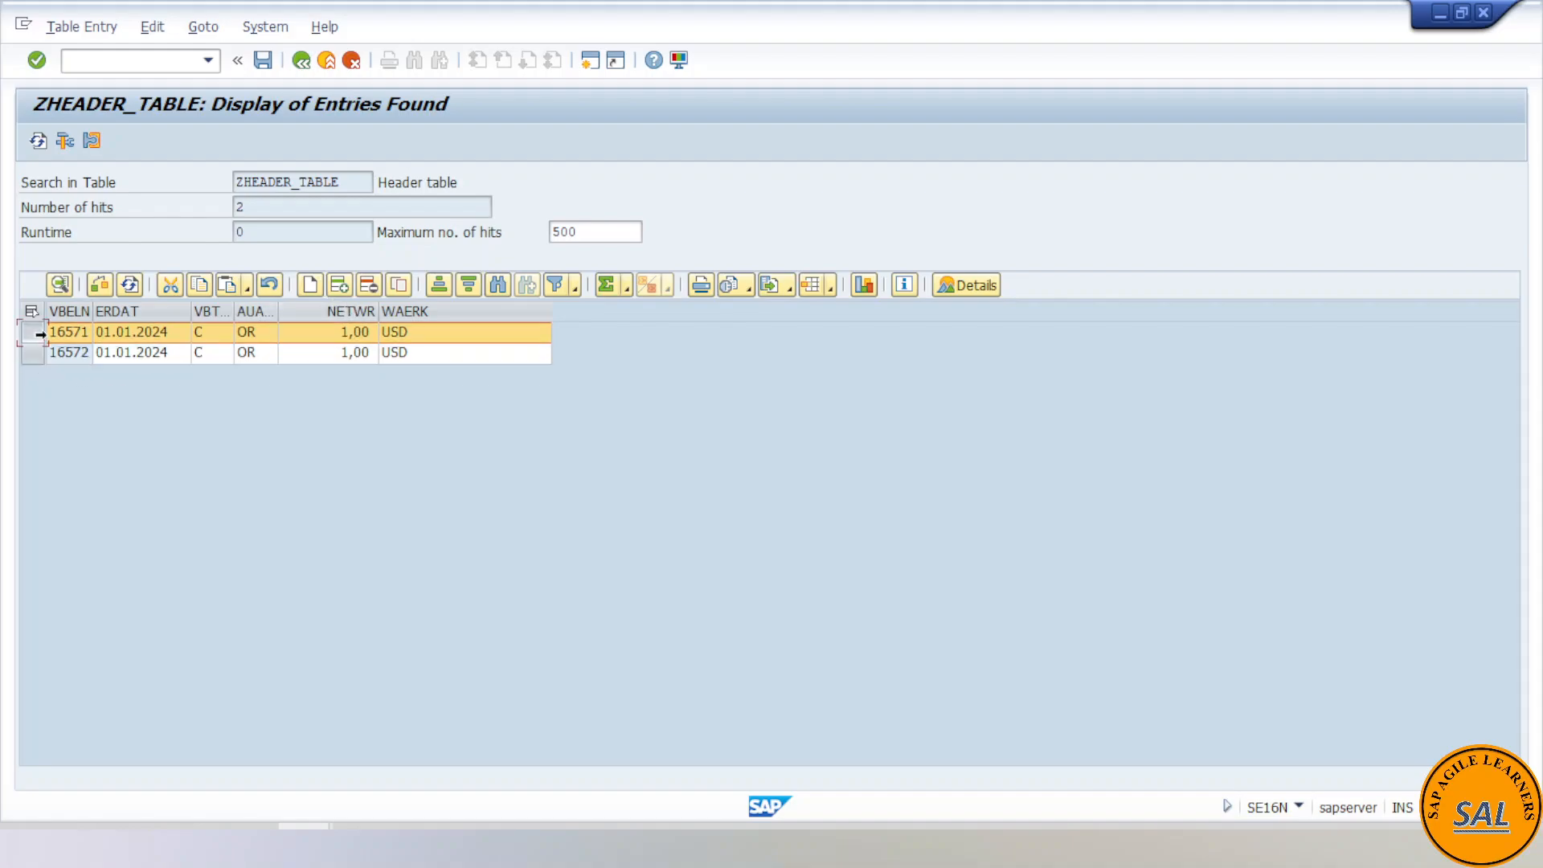
left_click(311, 285)
left_click(311, 286)
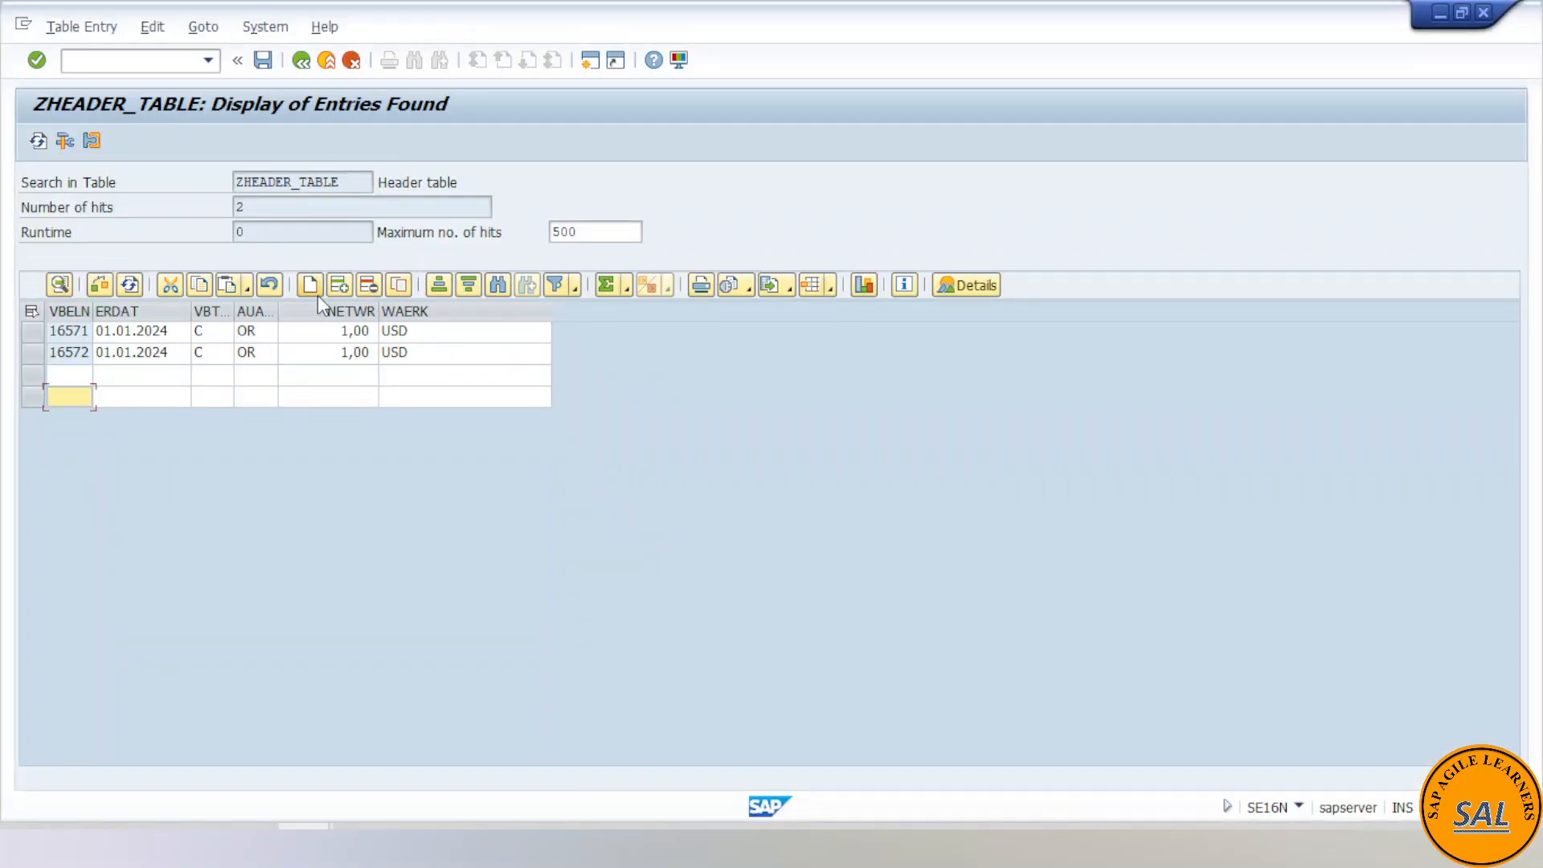
left_click(317, 291)
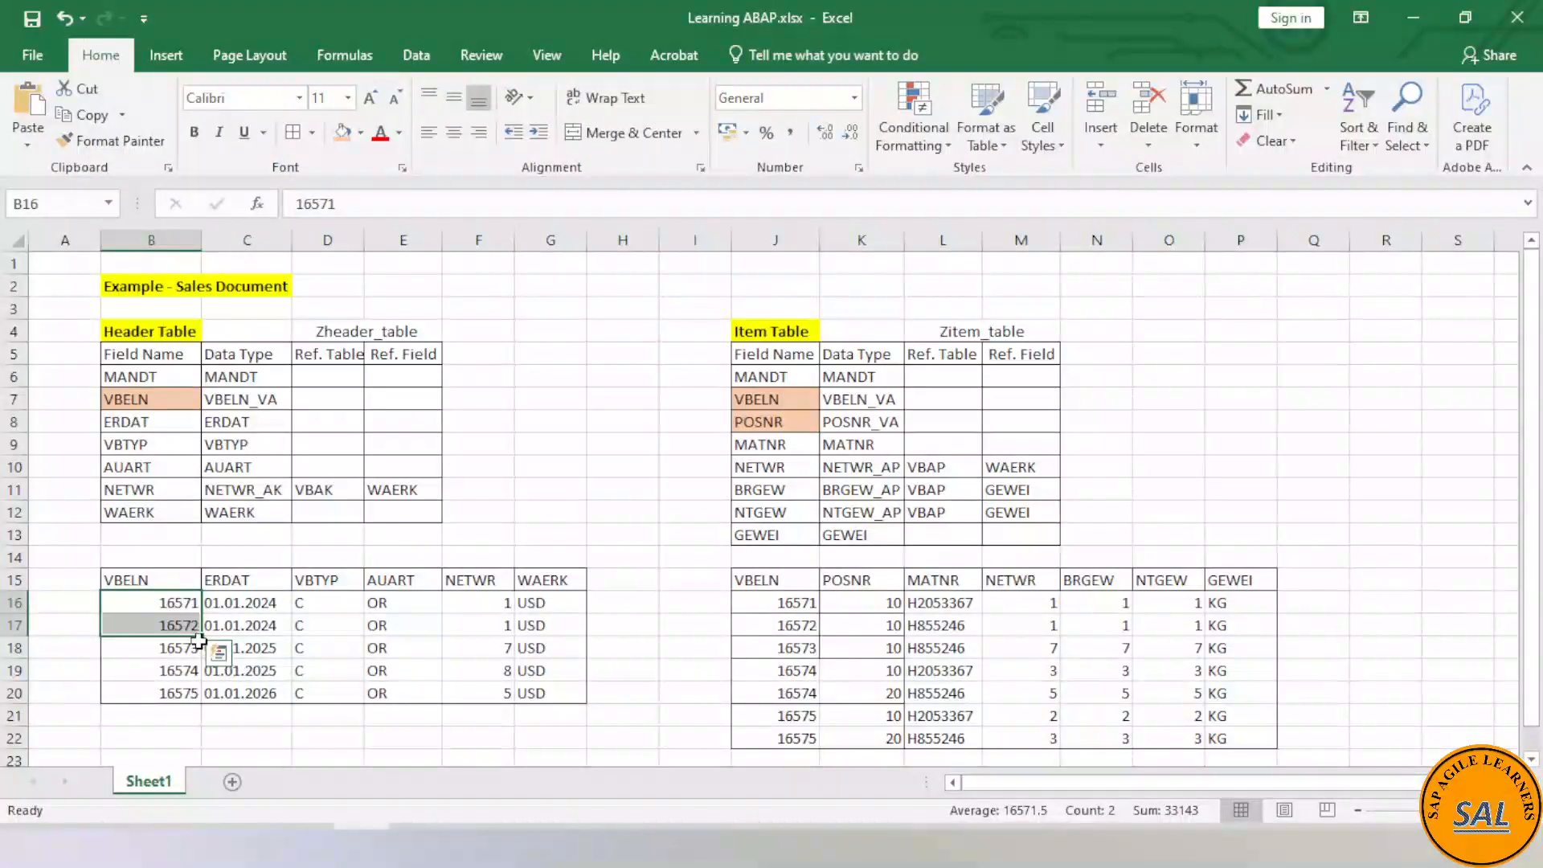
- Copy the last three header records from Excel rows 18 to 20 and paste them into the empty ZHEADER_TABLE rows
left_click(161, 648)
left_click_drag(162, 648, 517, 691)
key("ctrl+c")
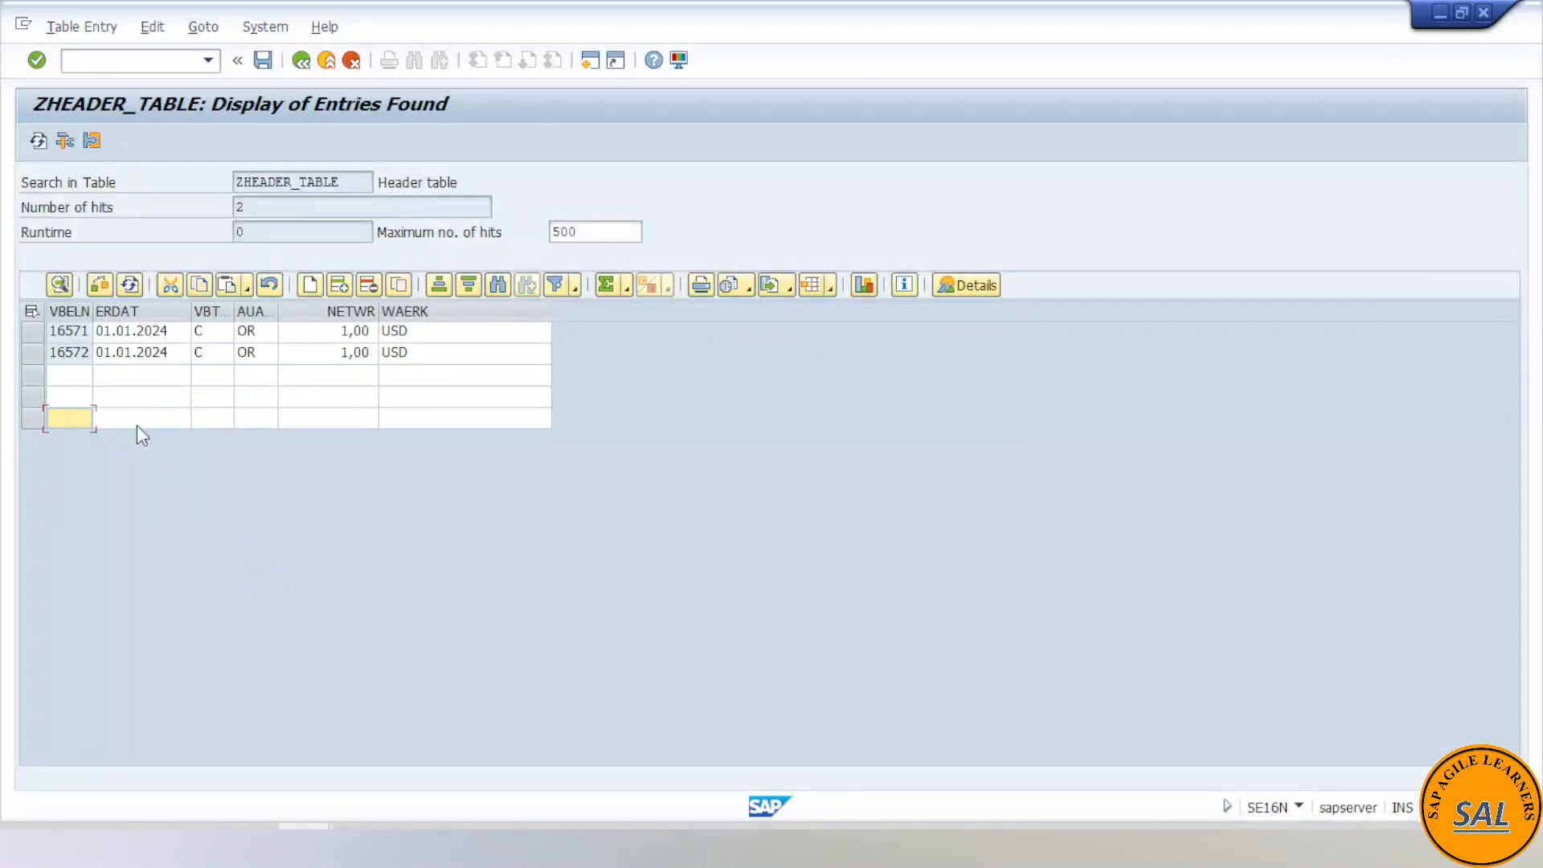
left_click(68, 380)
key("ctrl+v")
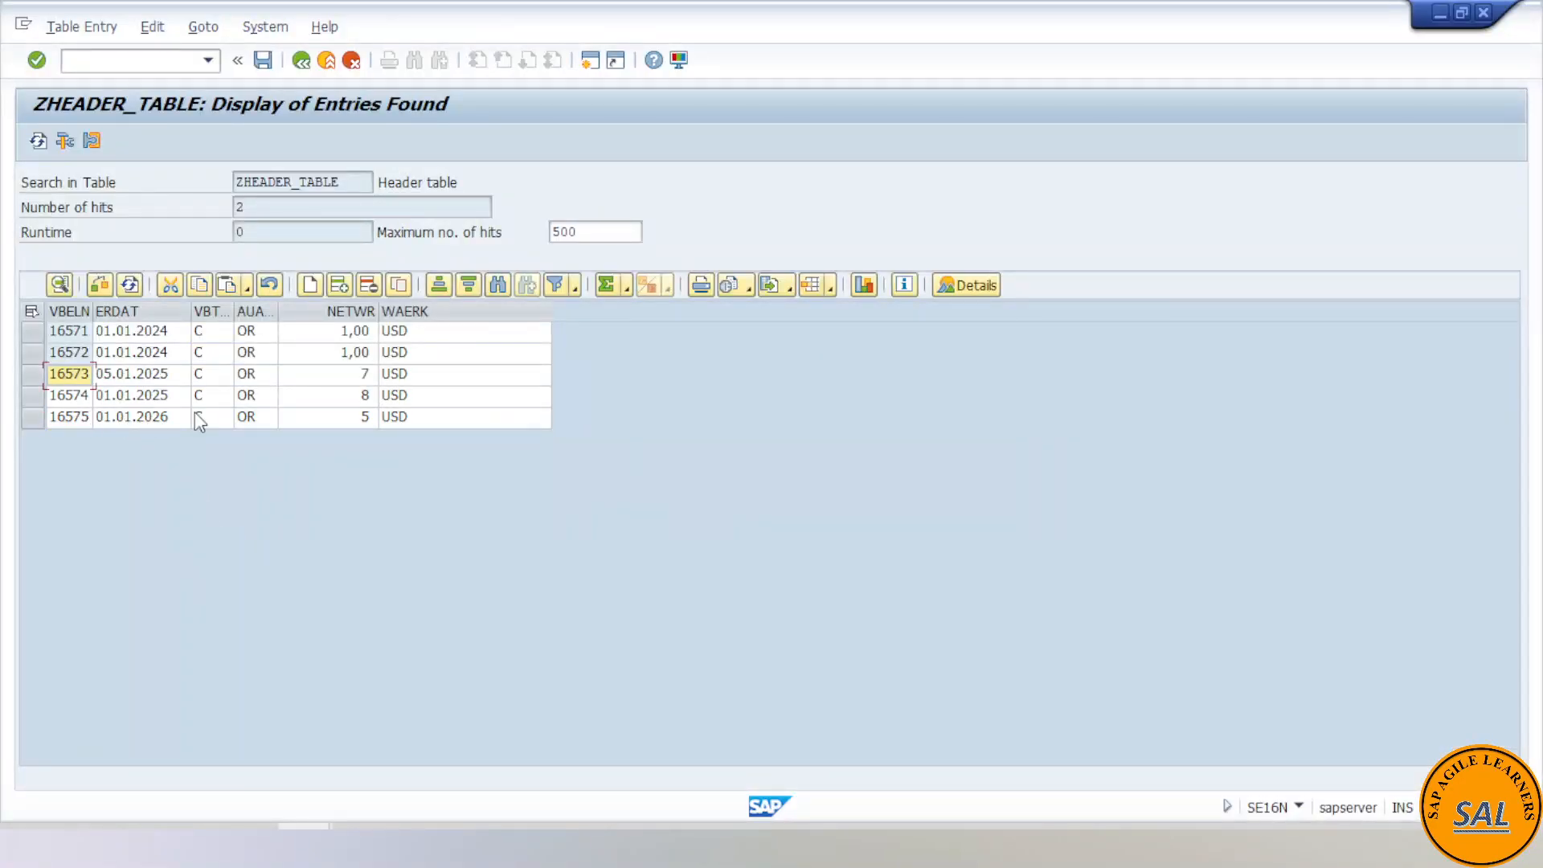
- Validate and save the three pasted rows, confirm the changes made, and reload the ZHEADER_TABLE entries
left_click(433, 380)
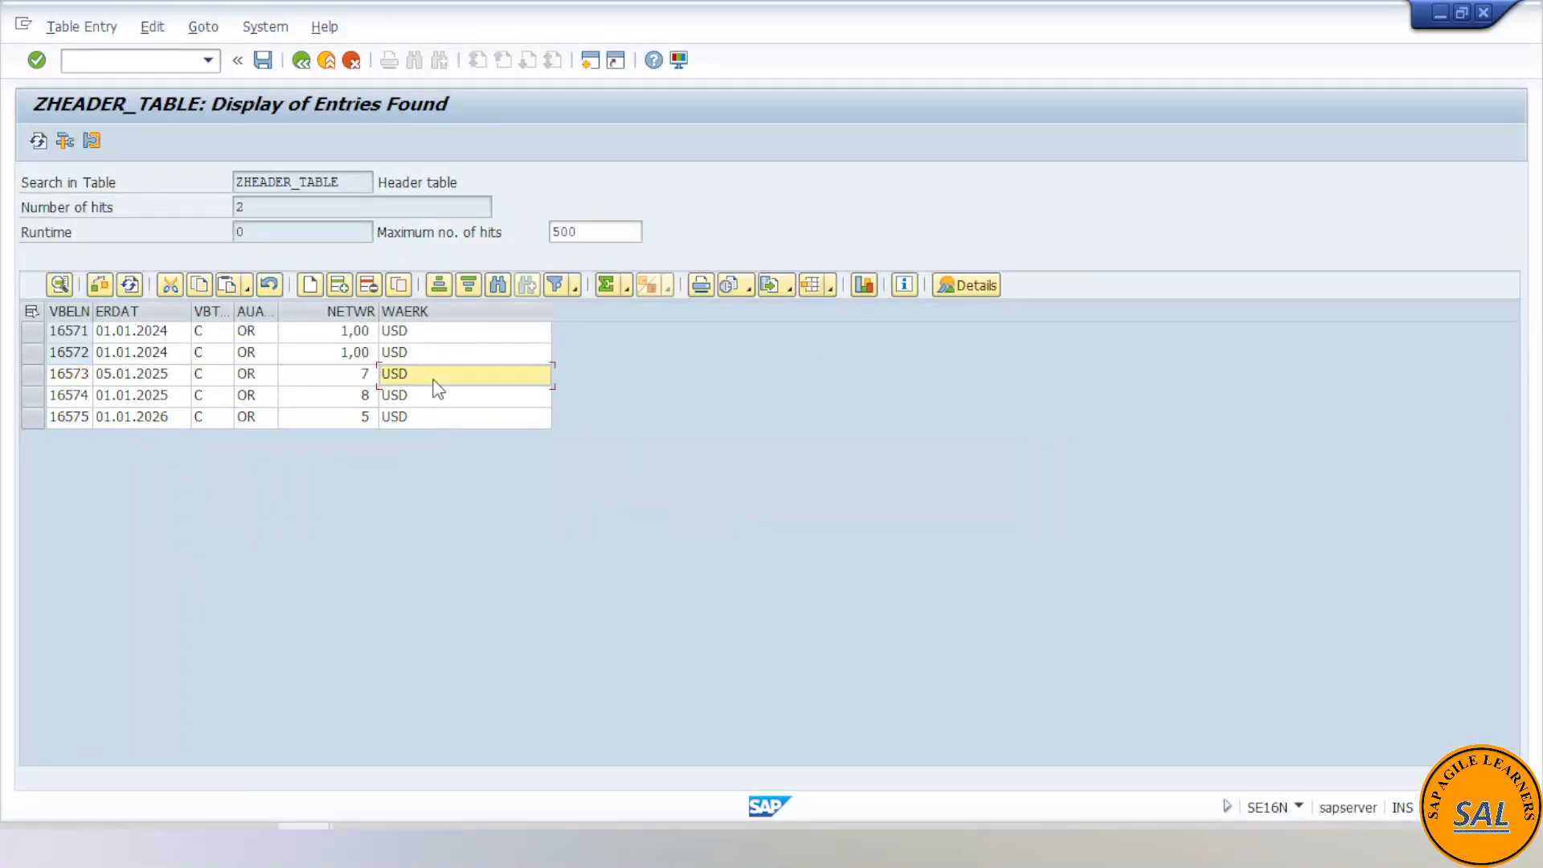
key("Return")
left_click(265, 62)
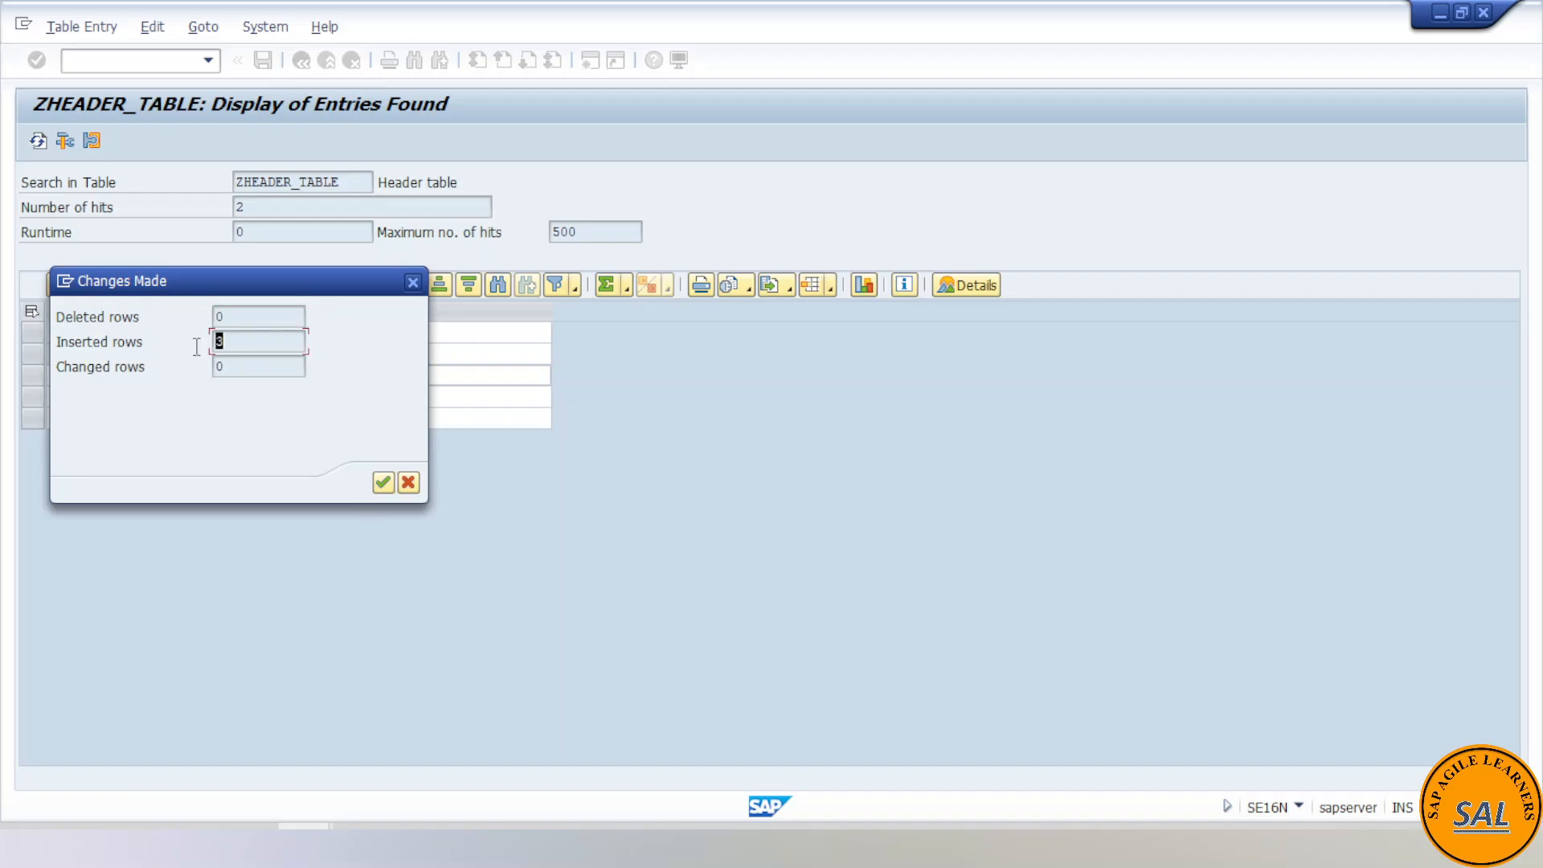
left_click(383, 482)
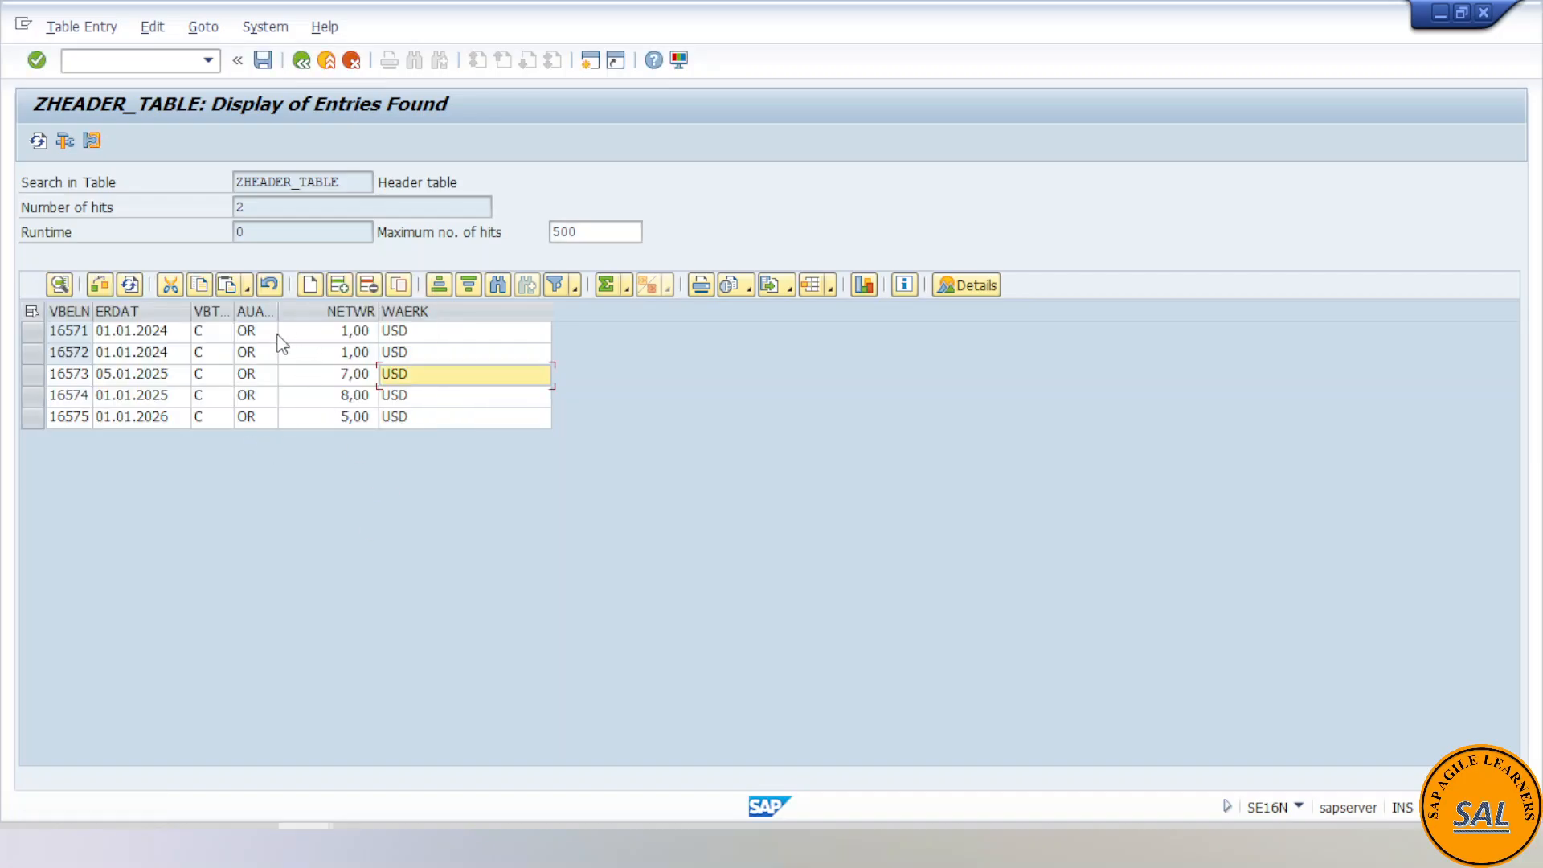
left_click(302, 61)
left_click(37, 141)
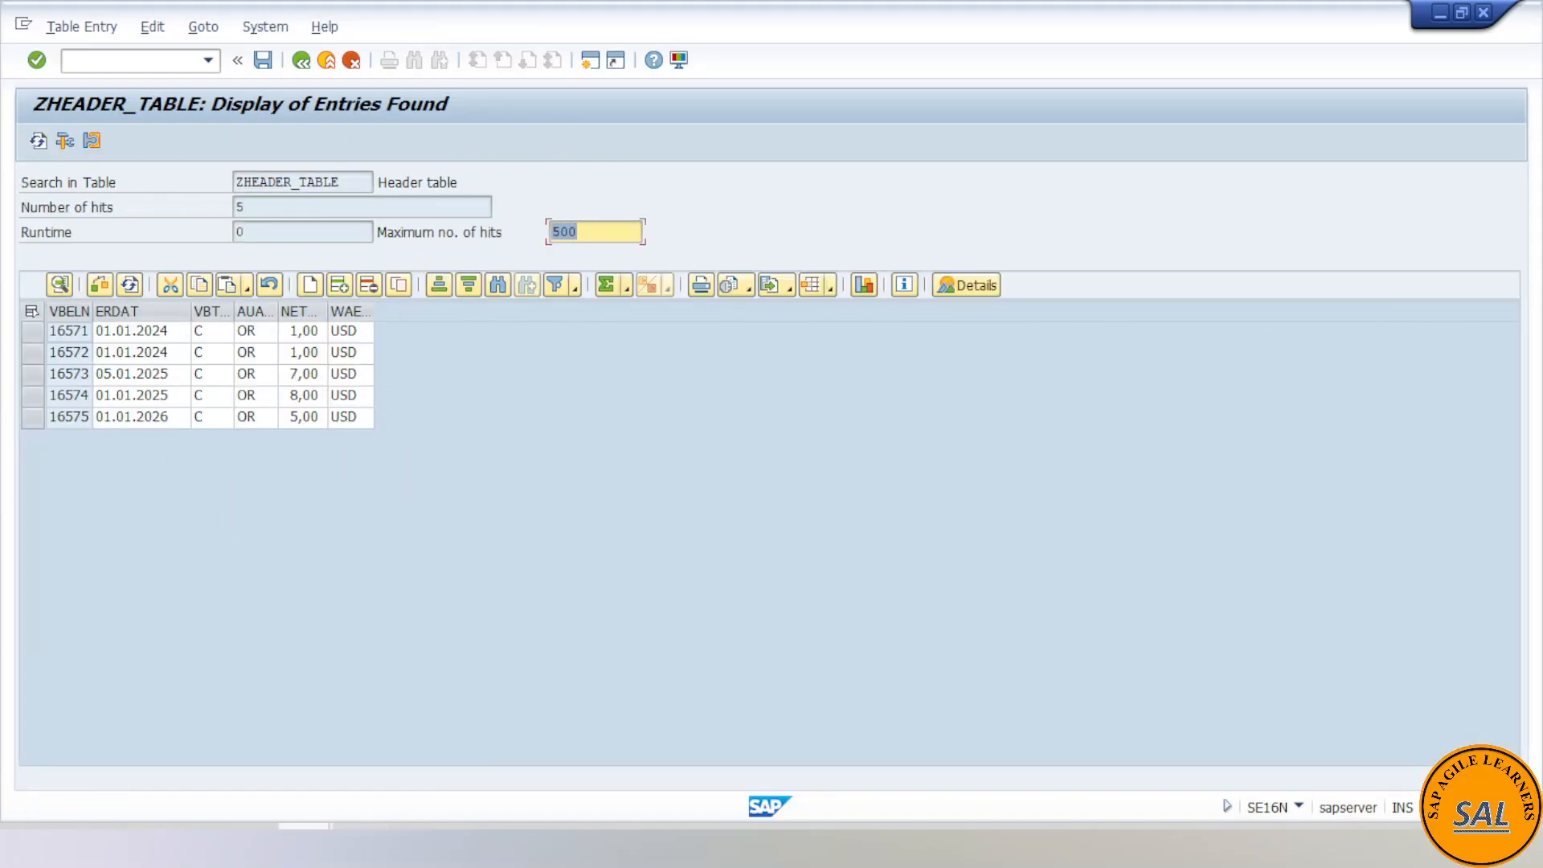
- Switch to the SE11 session and display all ZHEADER_TABLE contents in the Data Browser to check the AUART values
mouse_move(360, 825)
left_click(383, 746)
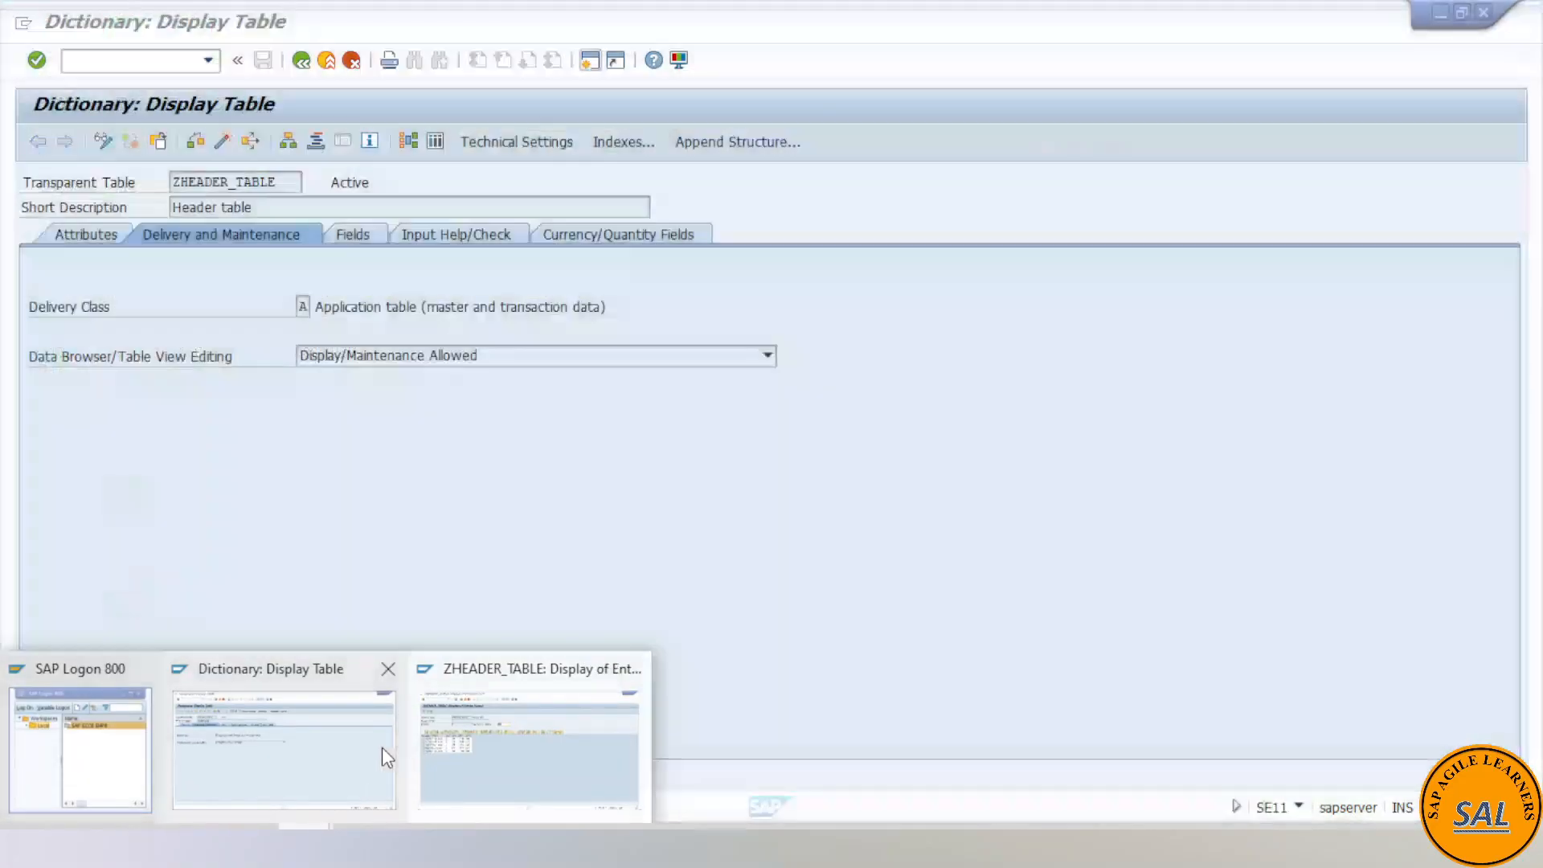
left_click(354, 234)
left_click(227, 26)
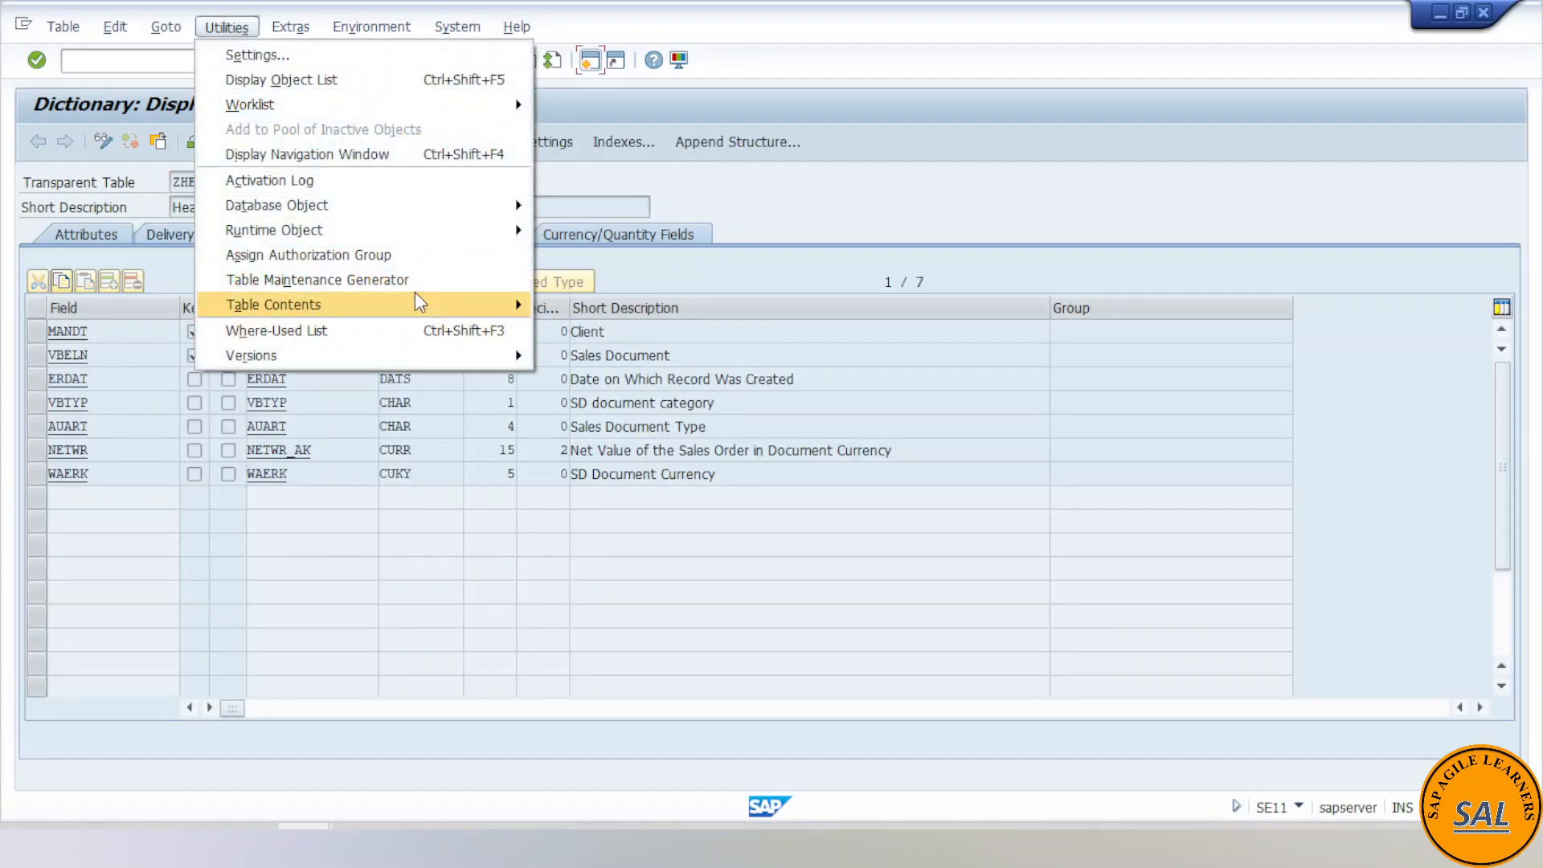
left_click(796, 233)
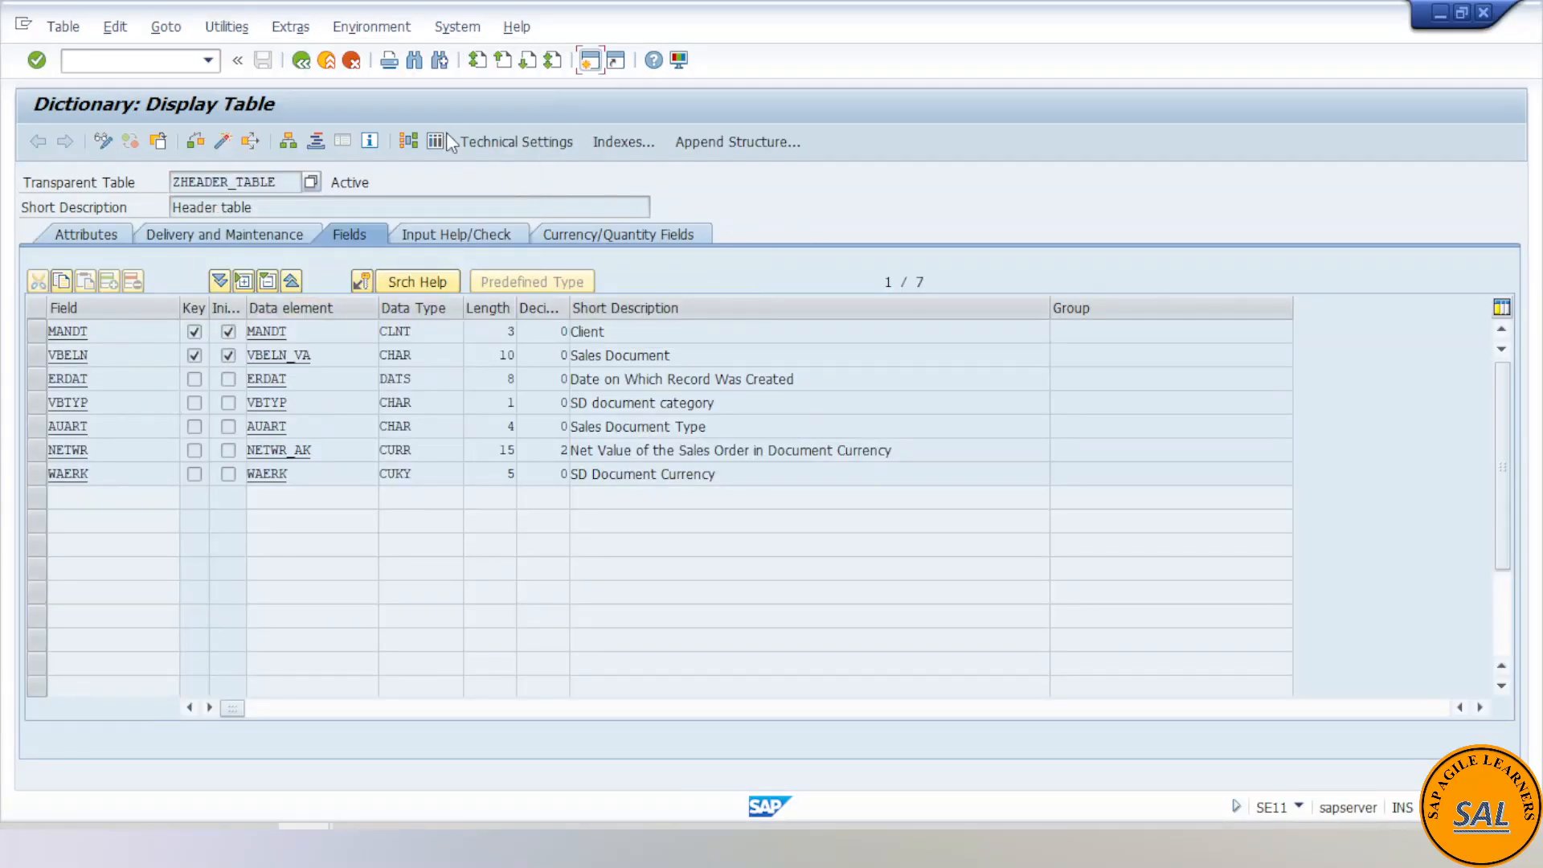
left_click(442, 135)
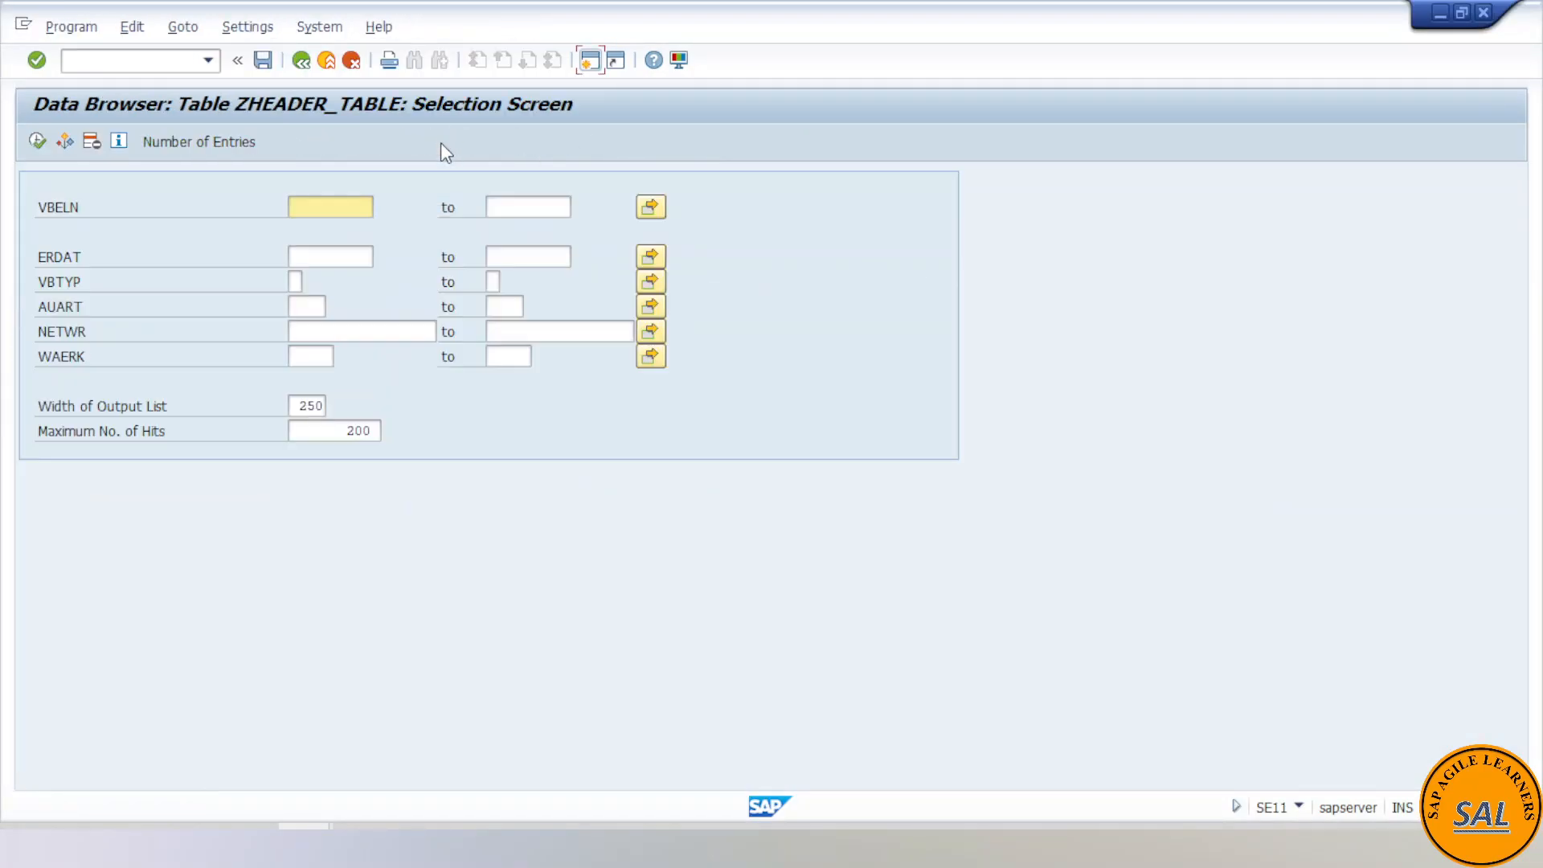
left_click(38, 141)
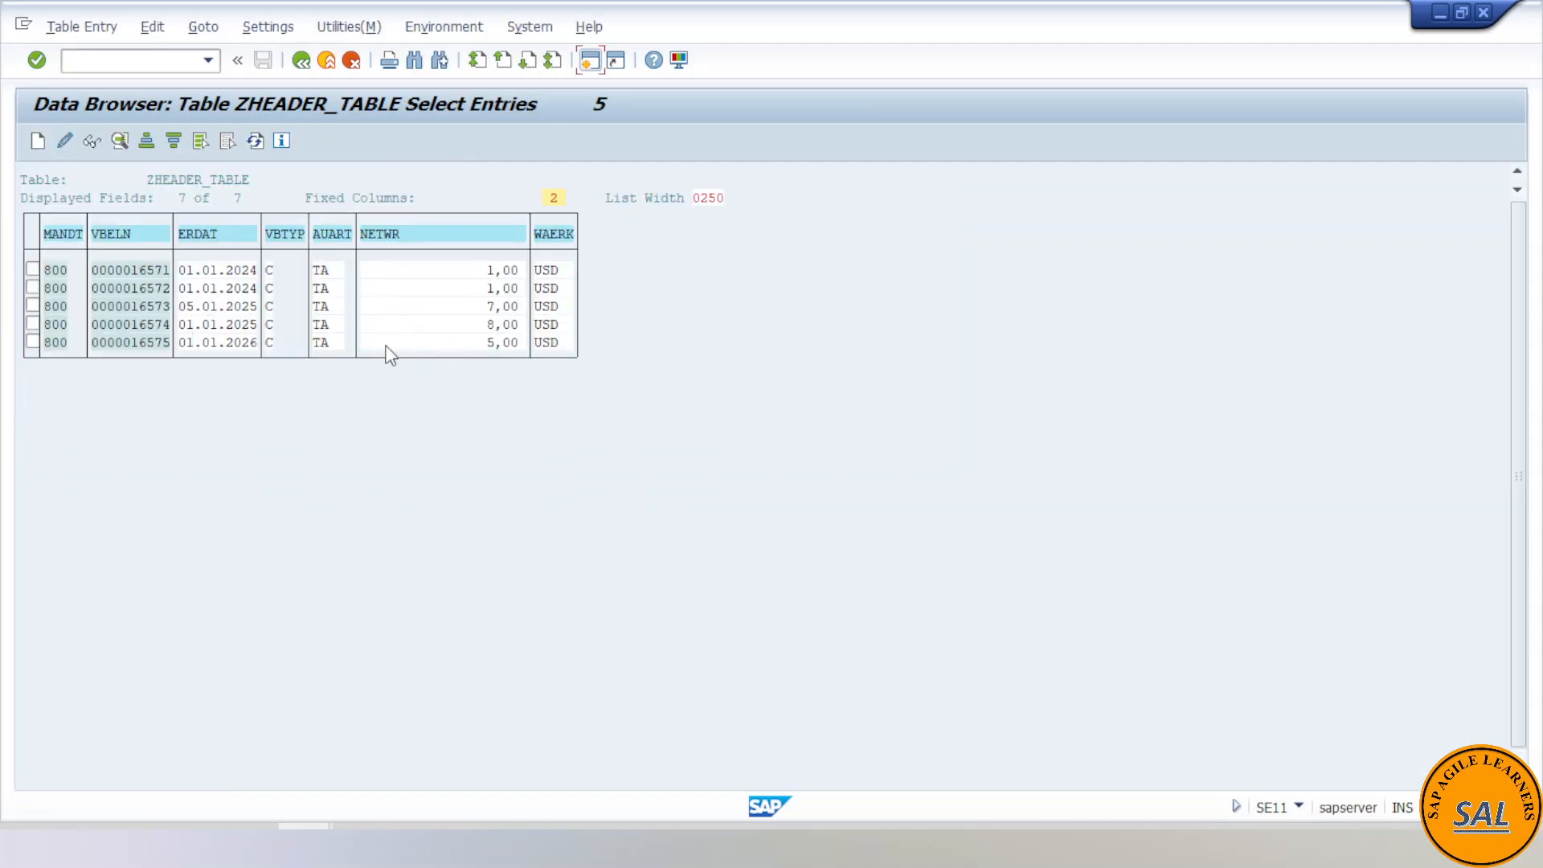
left_click(334, 290)
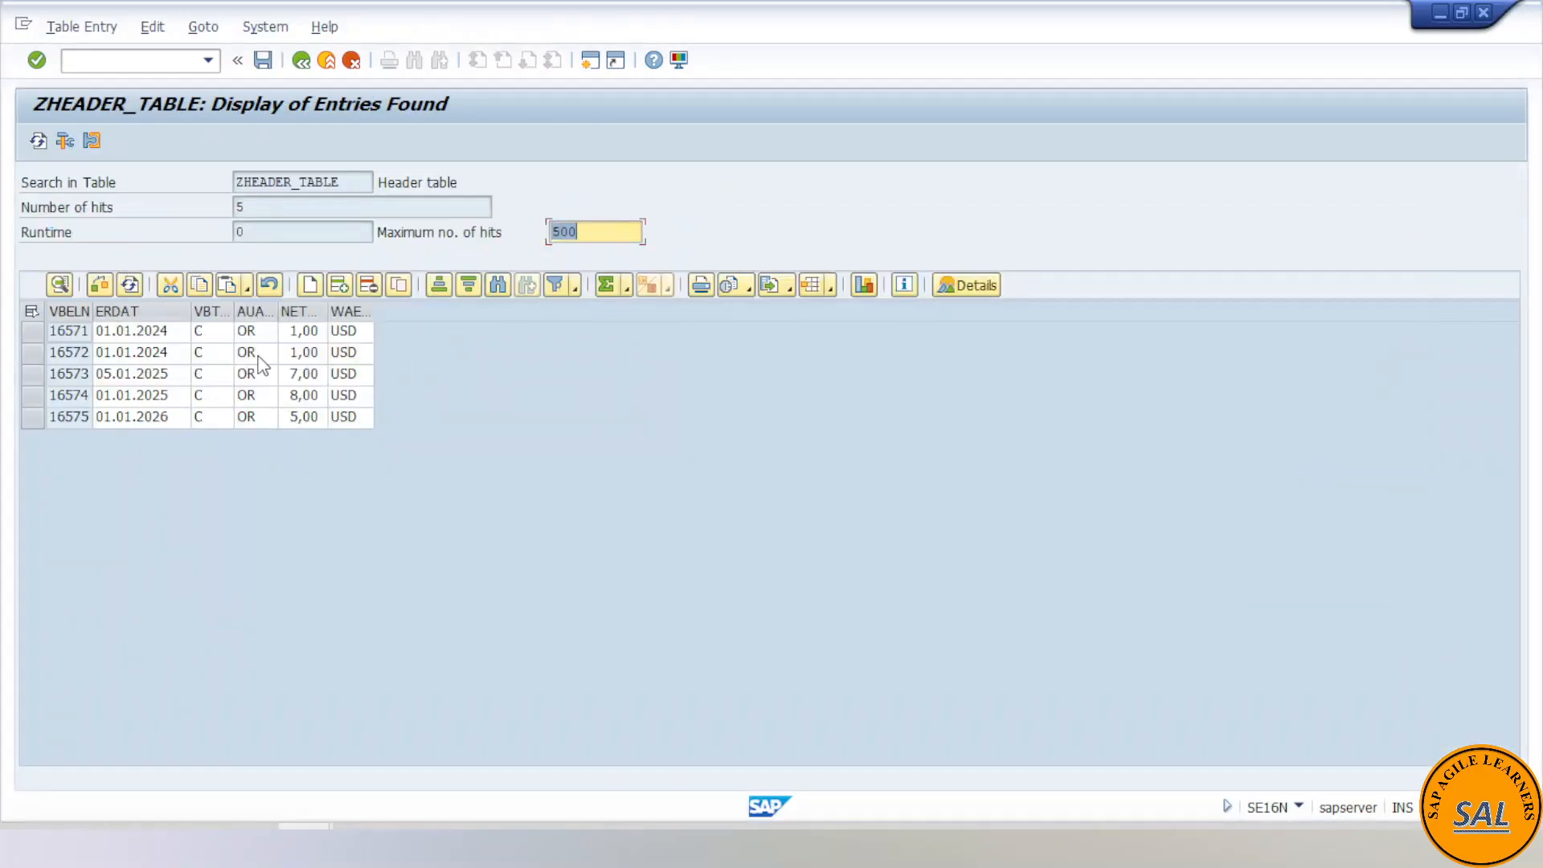
- In the SE16N list, widen the AUART column and compare the second entry's converted and unconverted Sales Document Type in its detailed display
left_click_drag(276, 312, 309, 312)
double_click(273, 350)
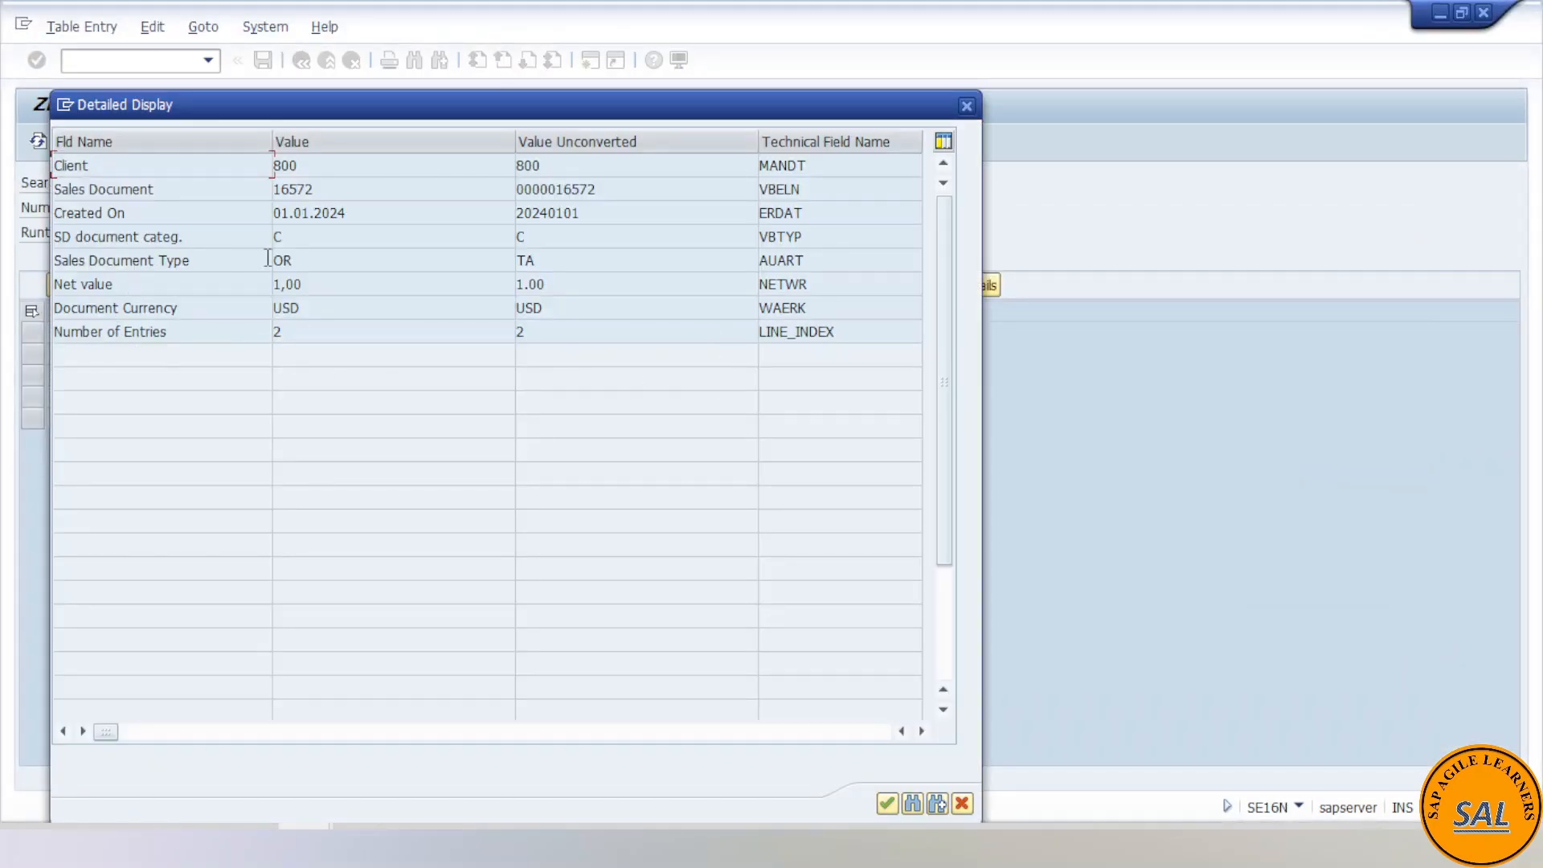
left_click(218, 255)
left_click(967, 106)
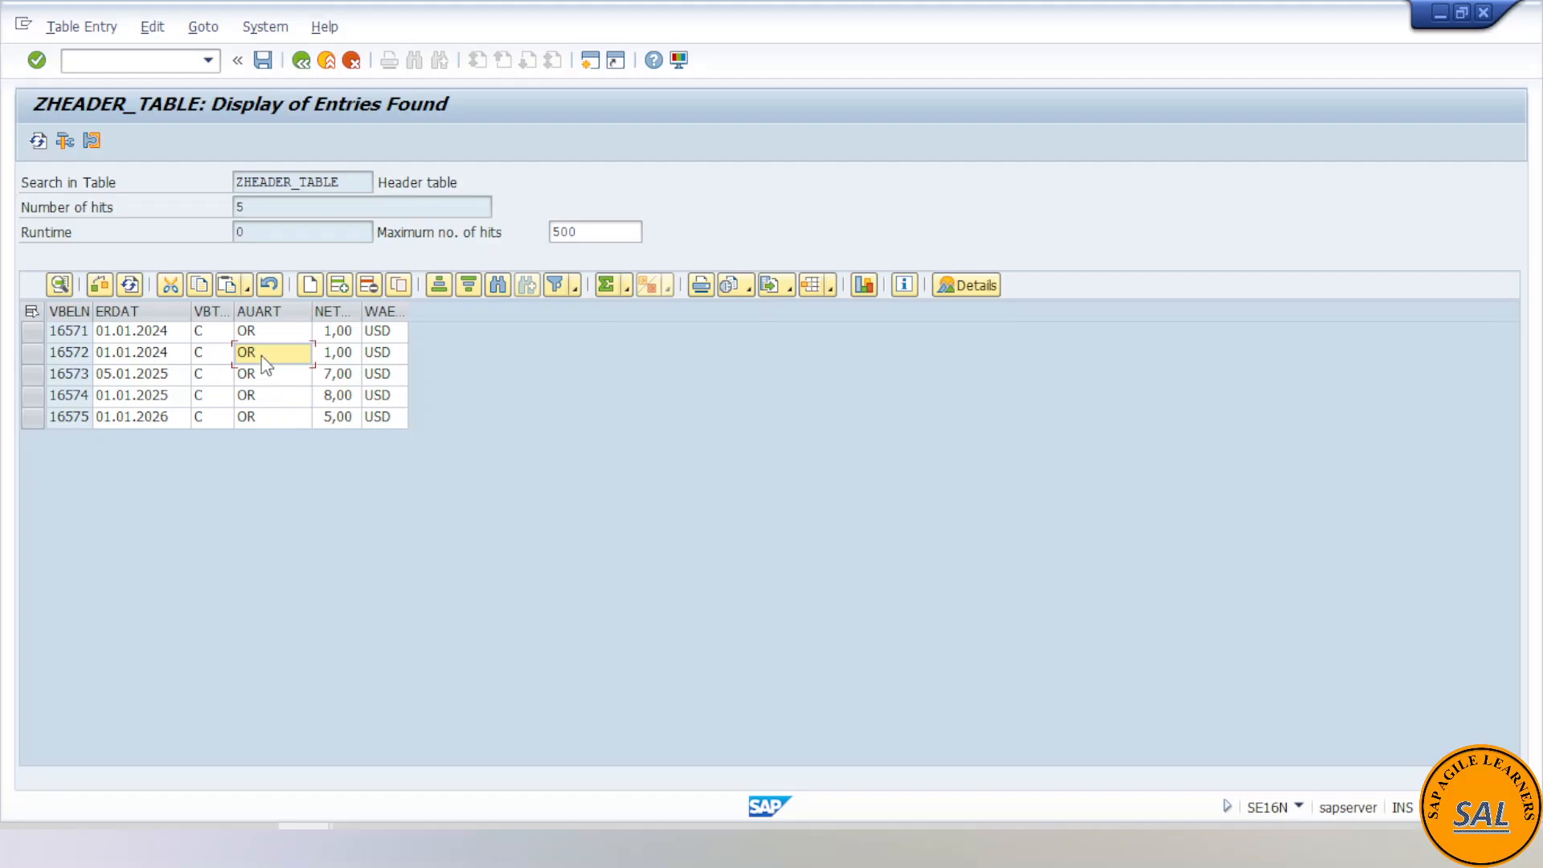
double_click(263, 357)
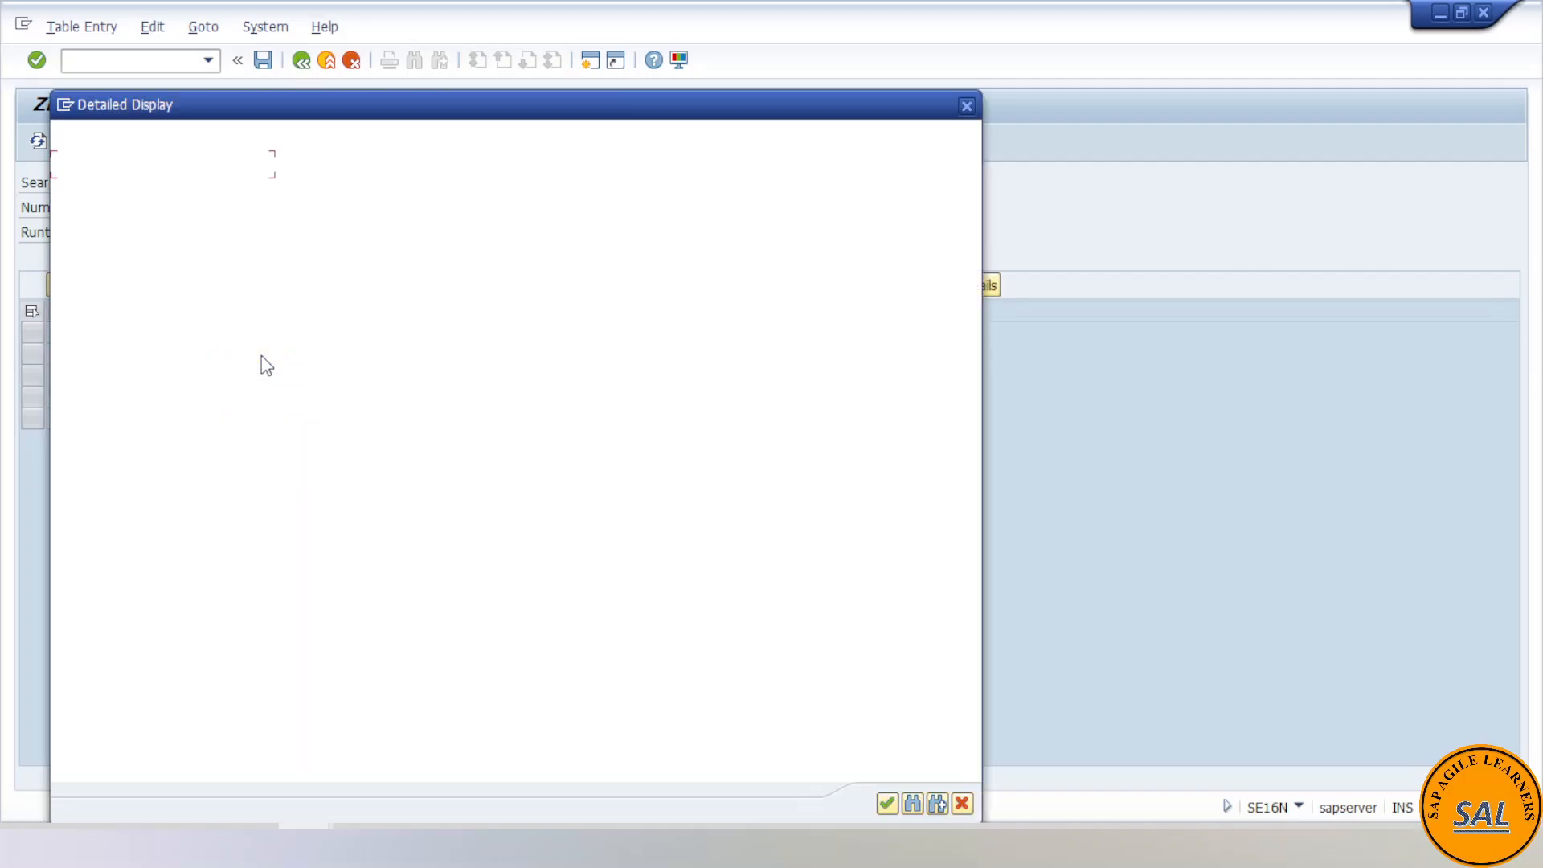
left_click(549, 263)
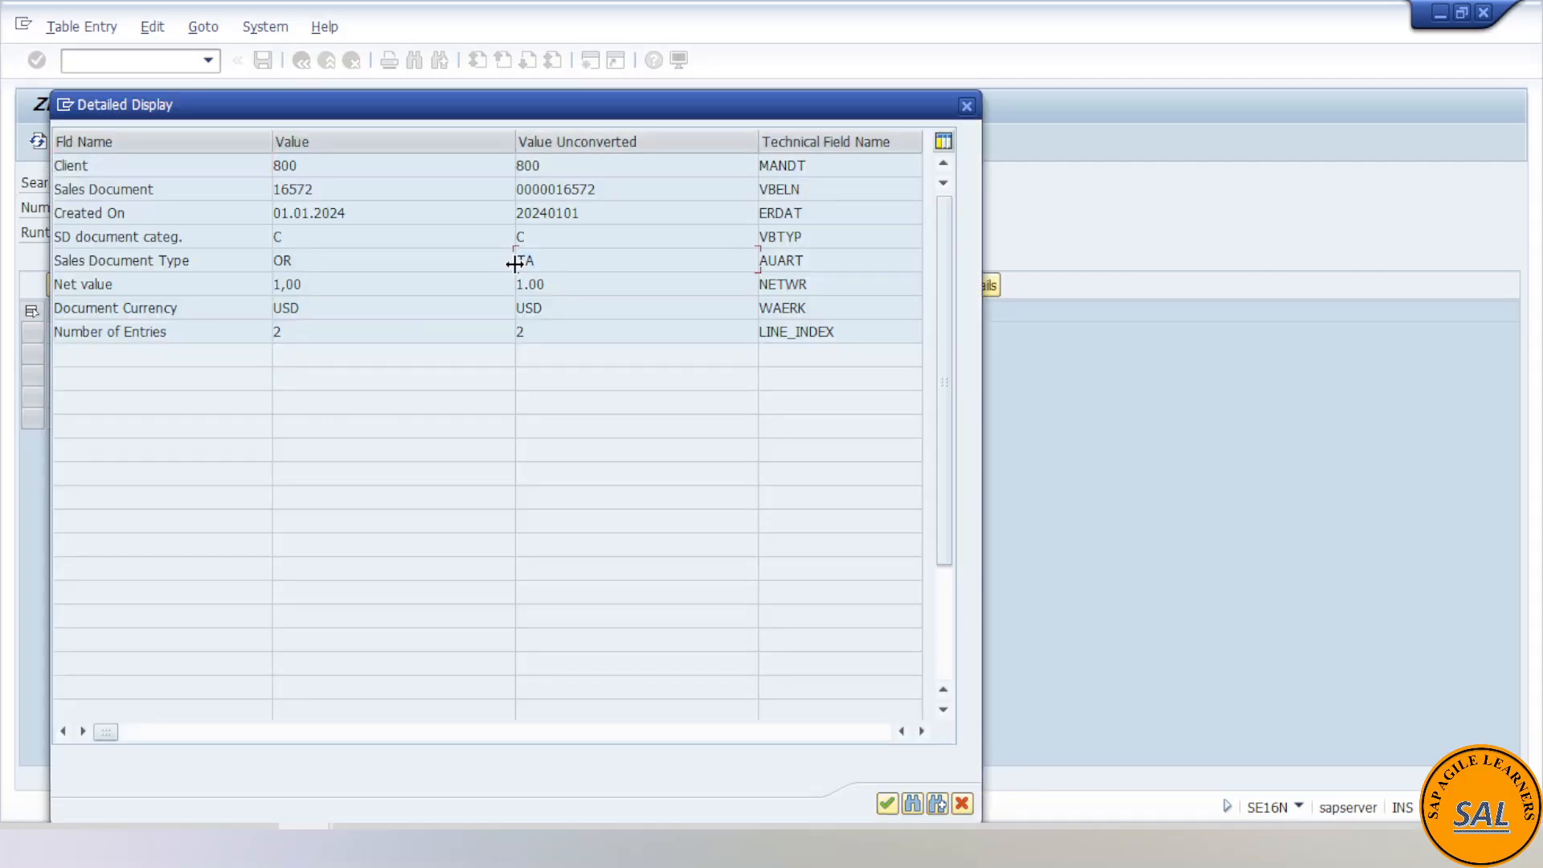
left_click(305, 265)
left_click(966, 106)
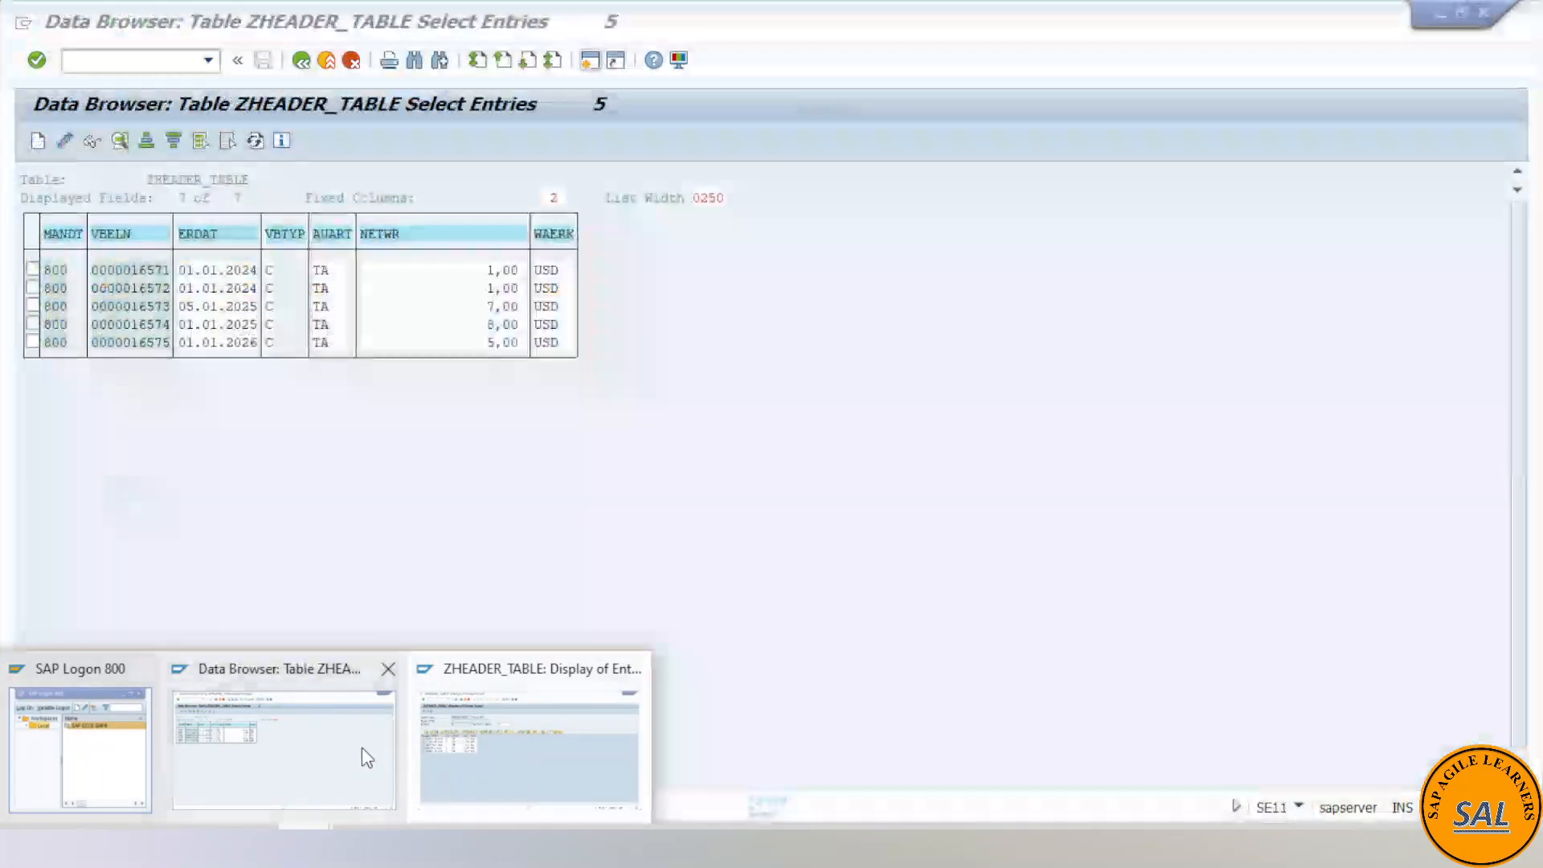
- Return to the SE11 session, go back to the ABAP Dictionary initial screen, and display the database table Zitem_table
left_click(361, 754)
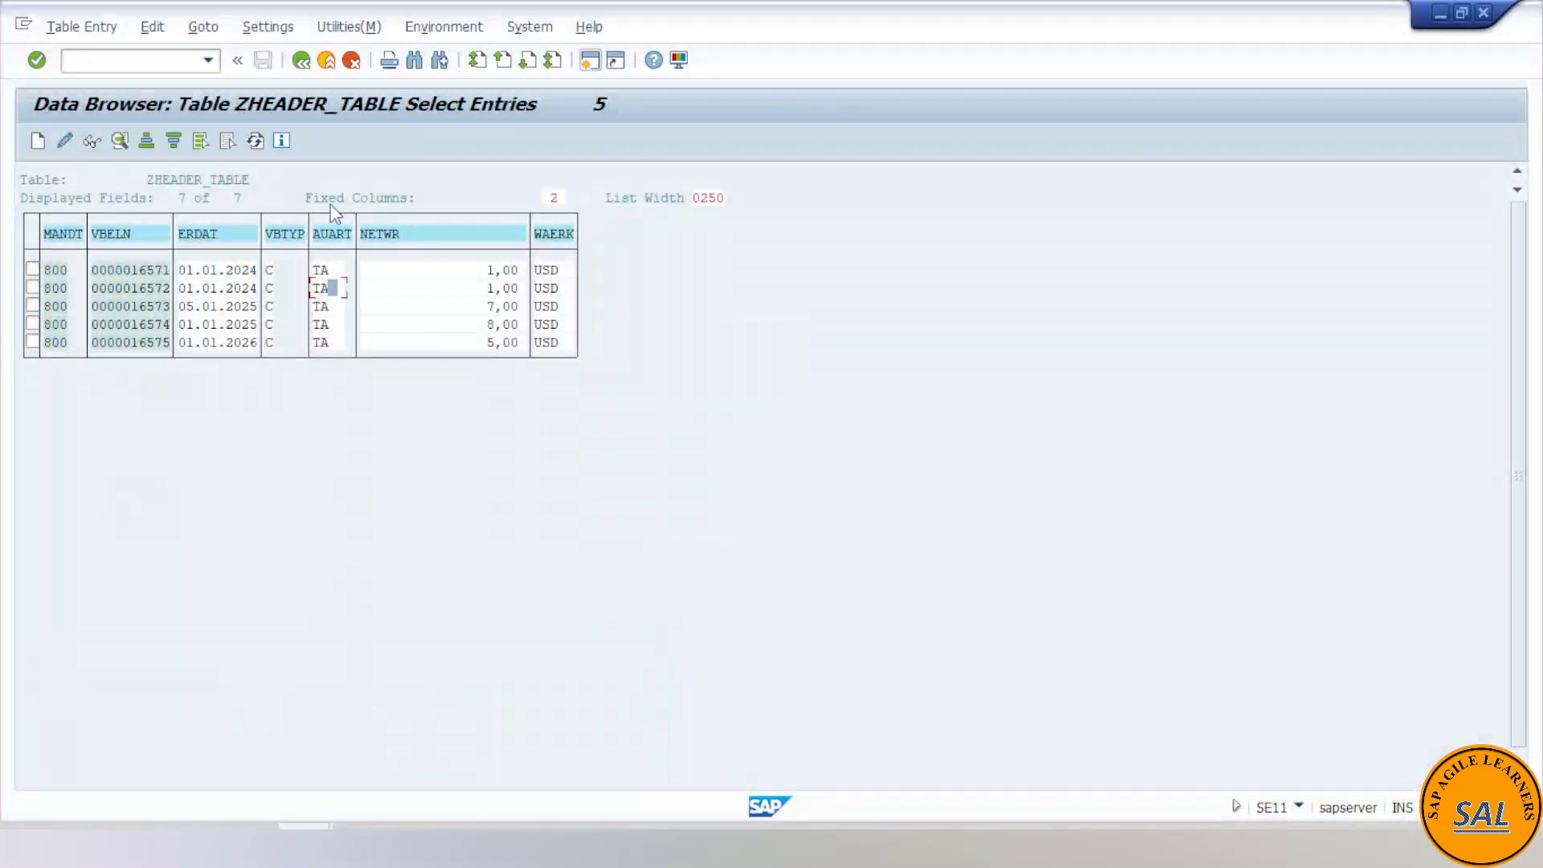
left_click(301, 62)
left_click(301, 61)
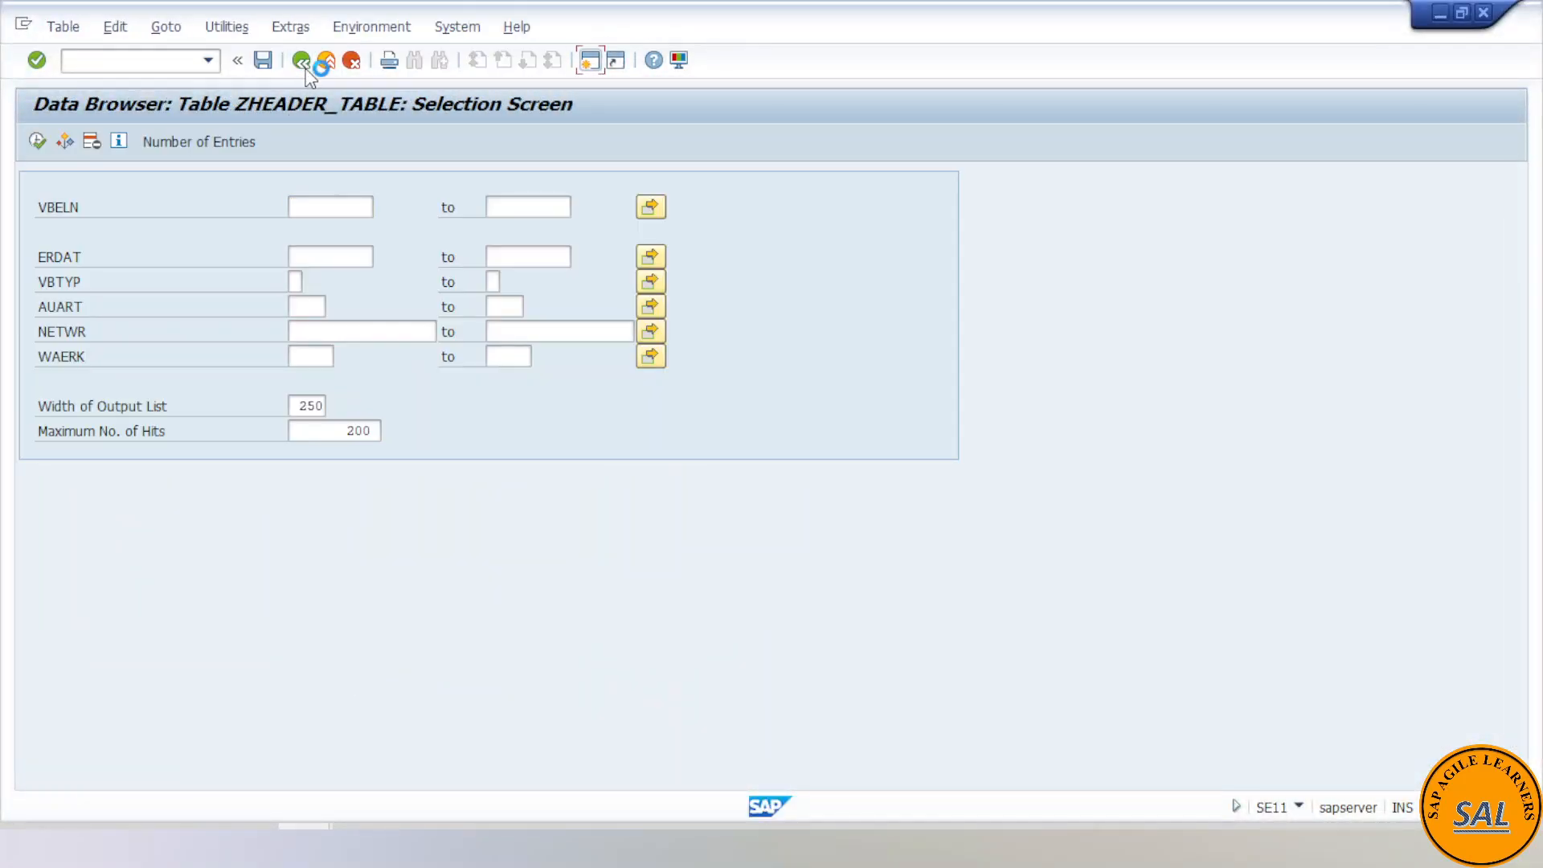
left_click(302, 60)
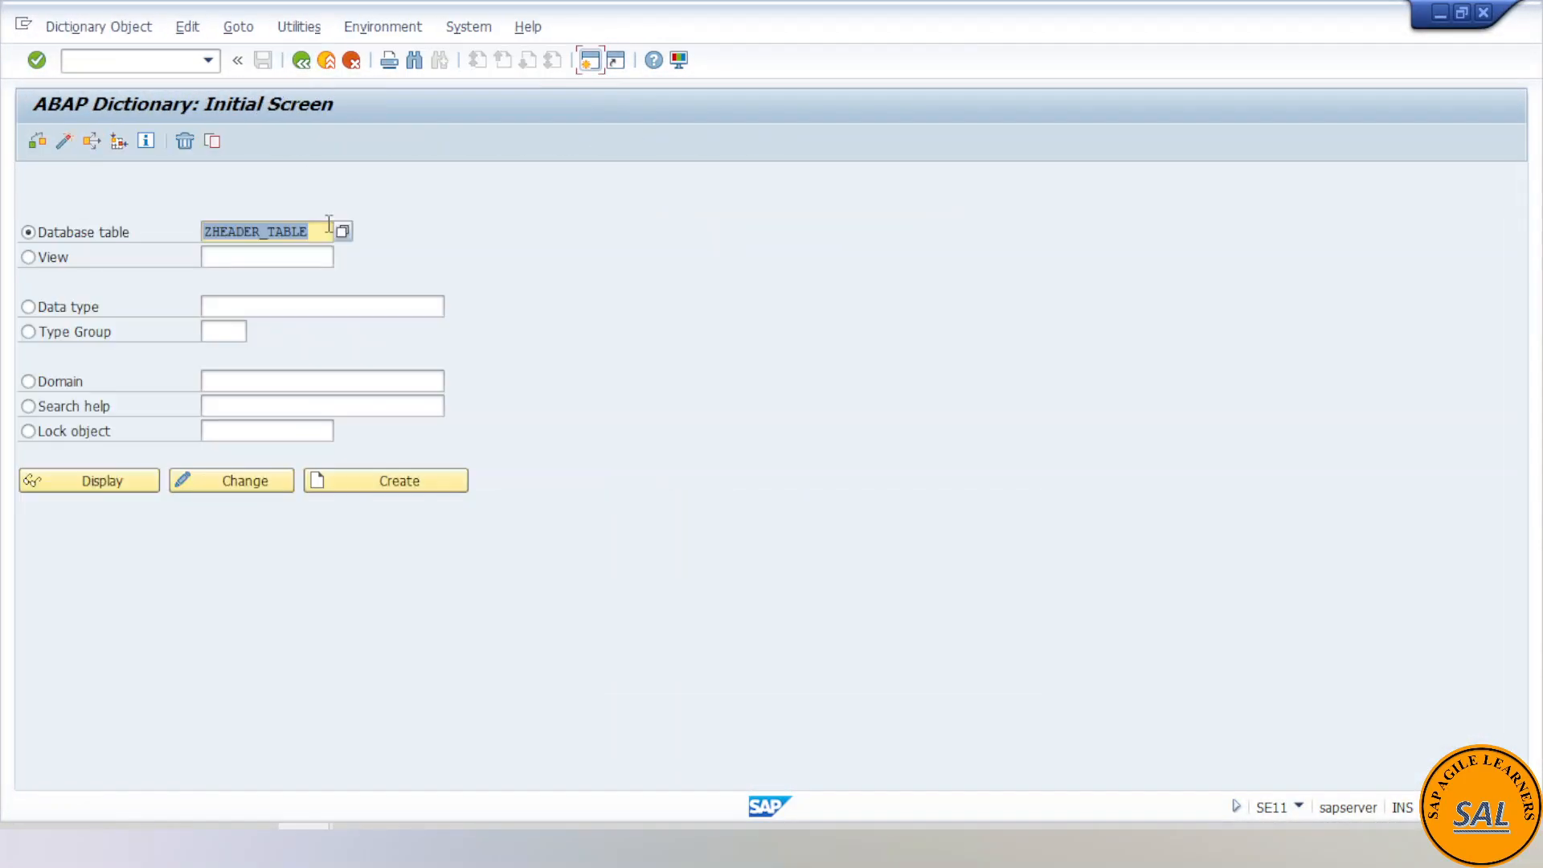
key("BackSpace")
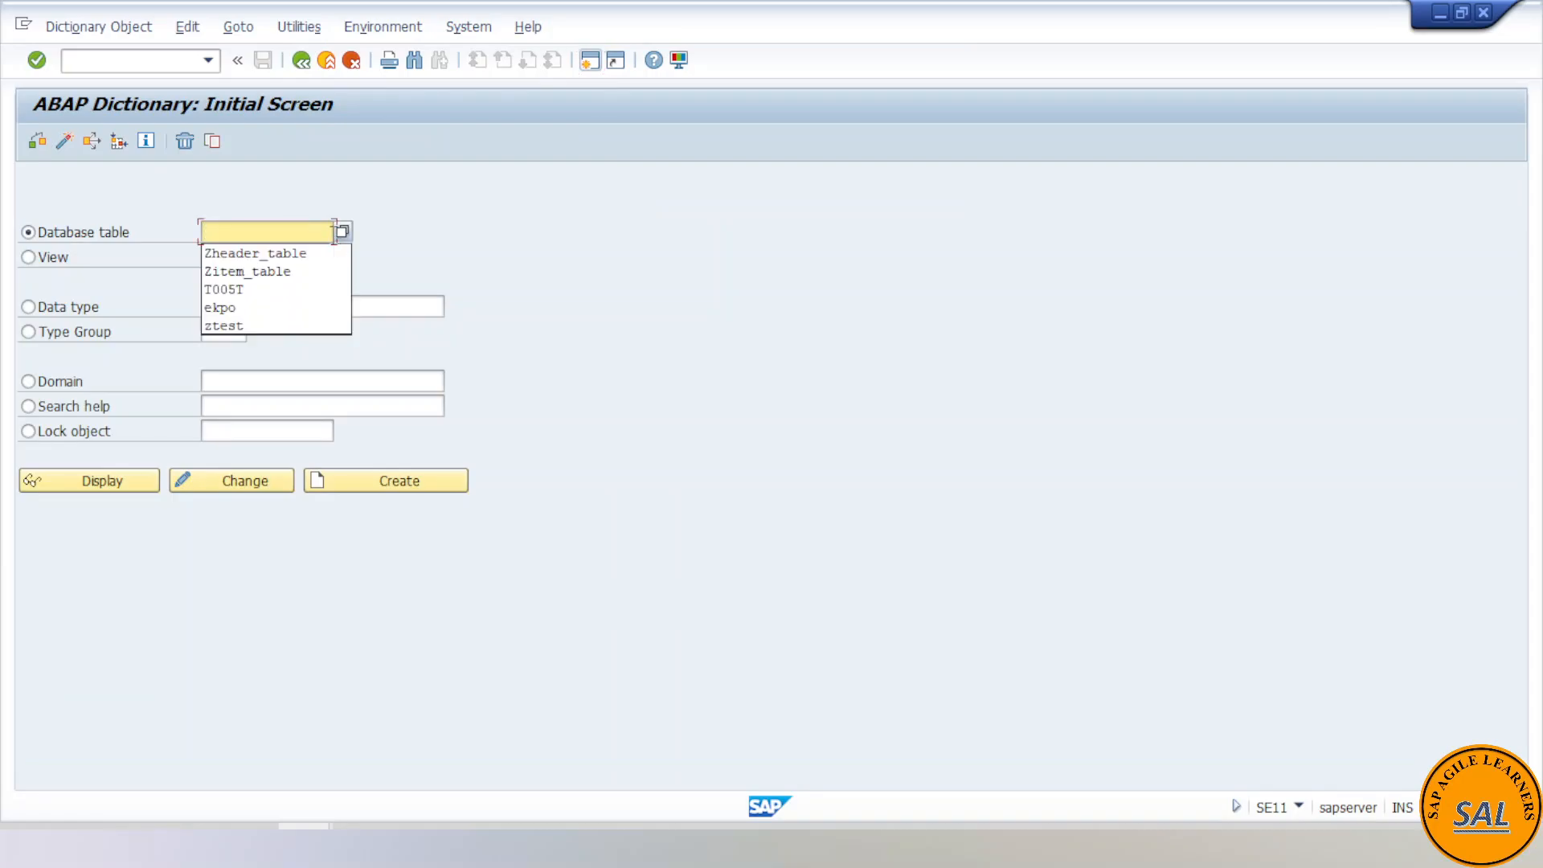
left_click(308, 272)
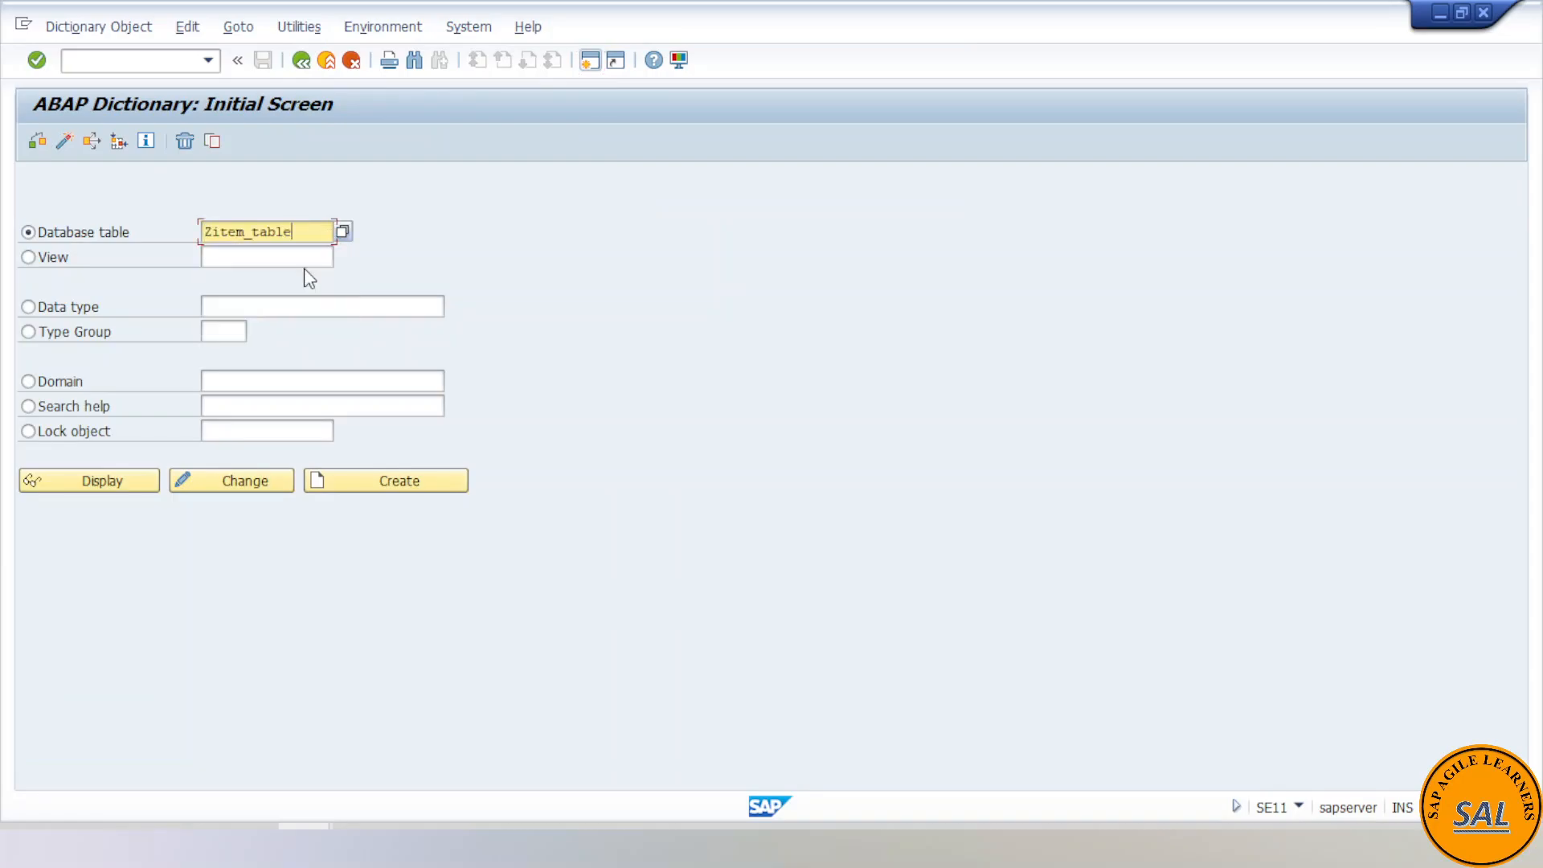
left_click(134, 487)
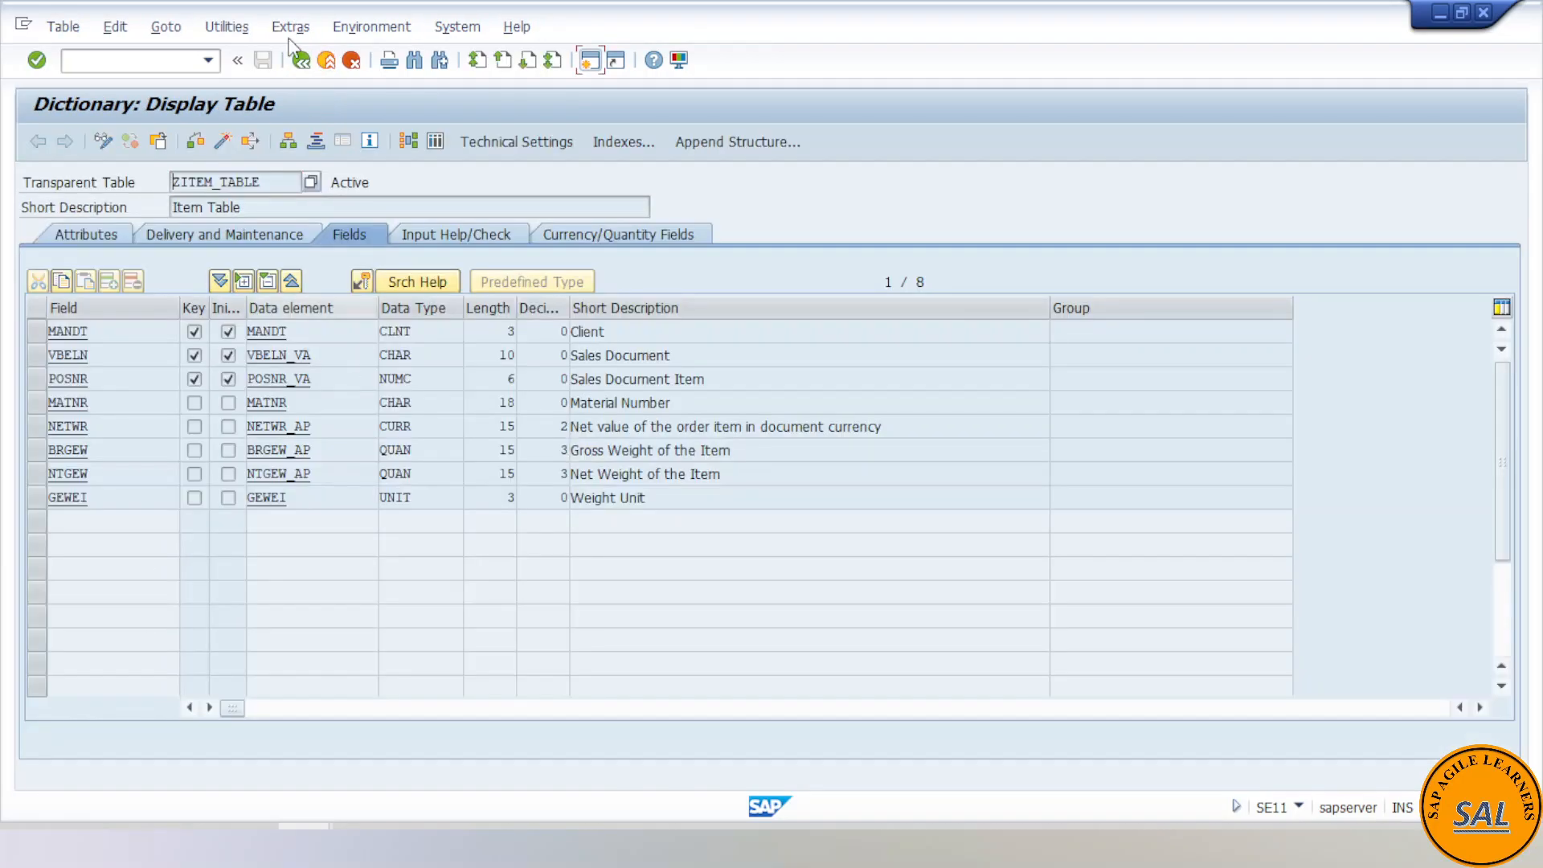
- Open the insert form for creating table entries in ZITEM_TABLE
left_click(227, 26)
mouse_move(481, 314)
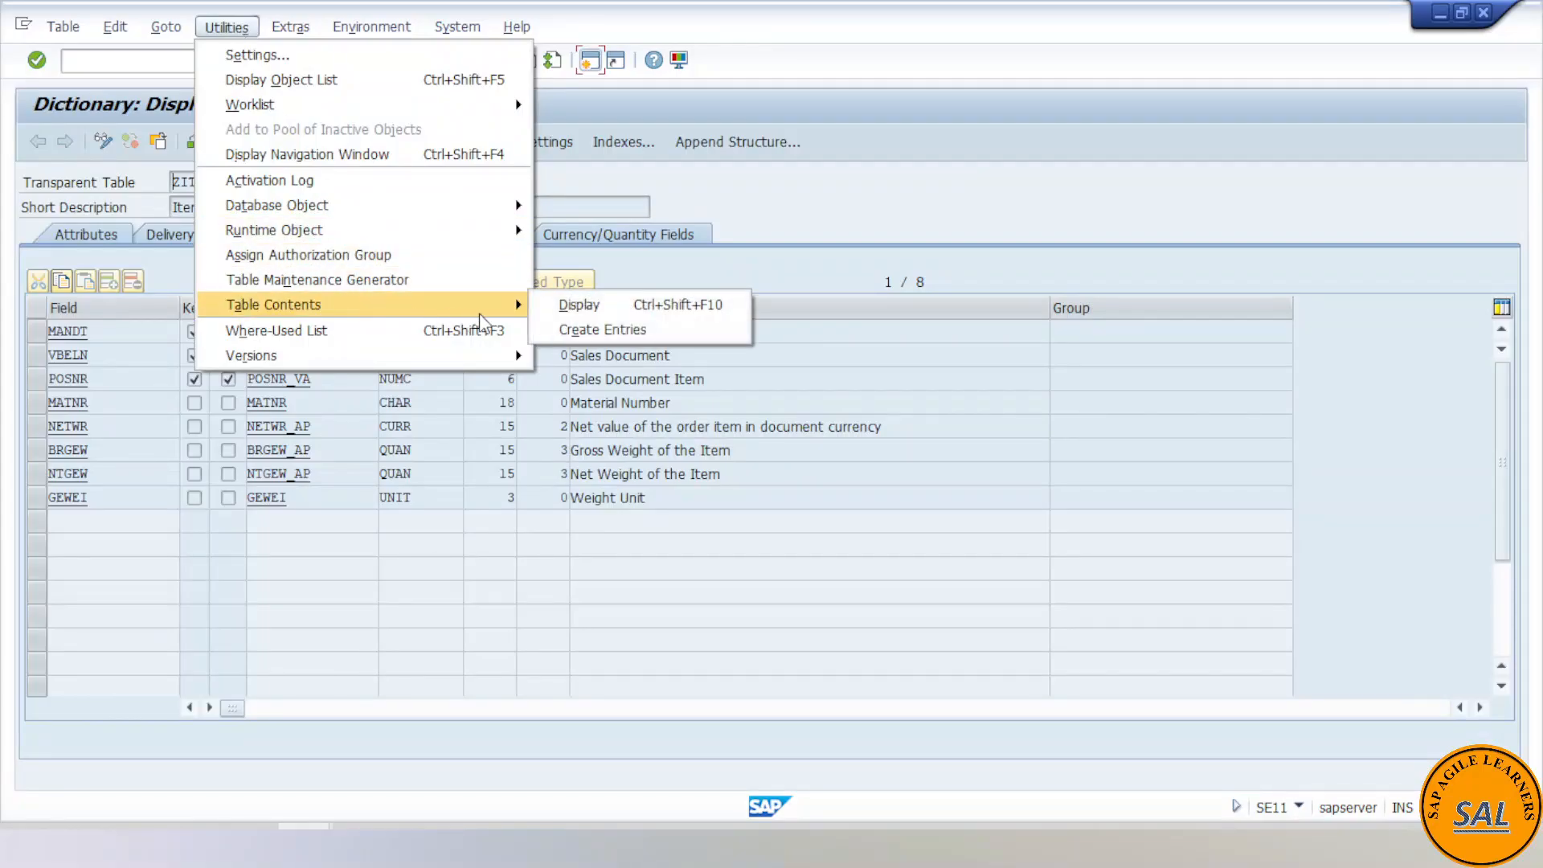
left_click(603, 330)
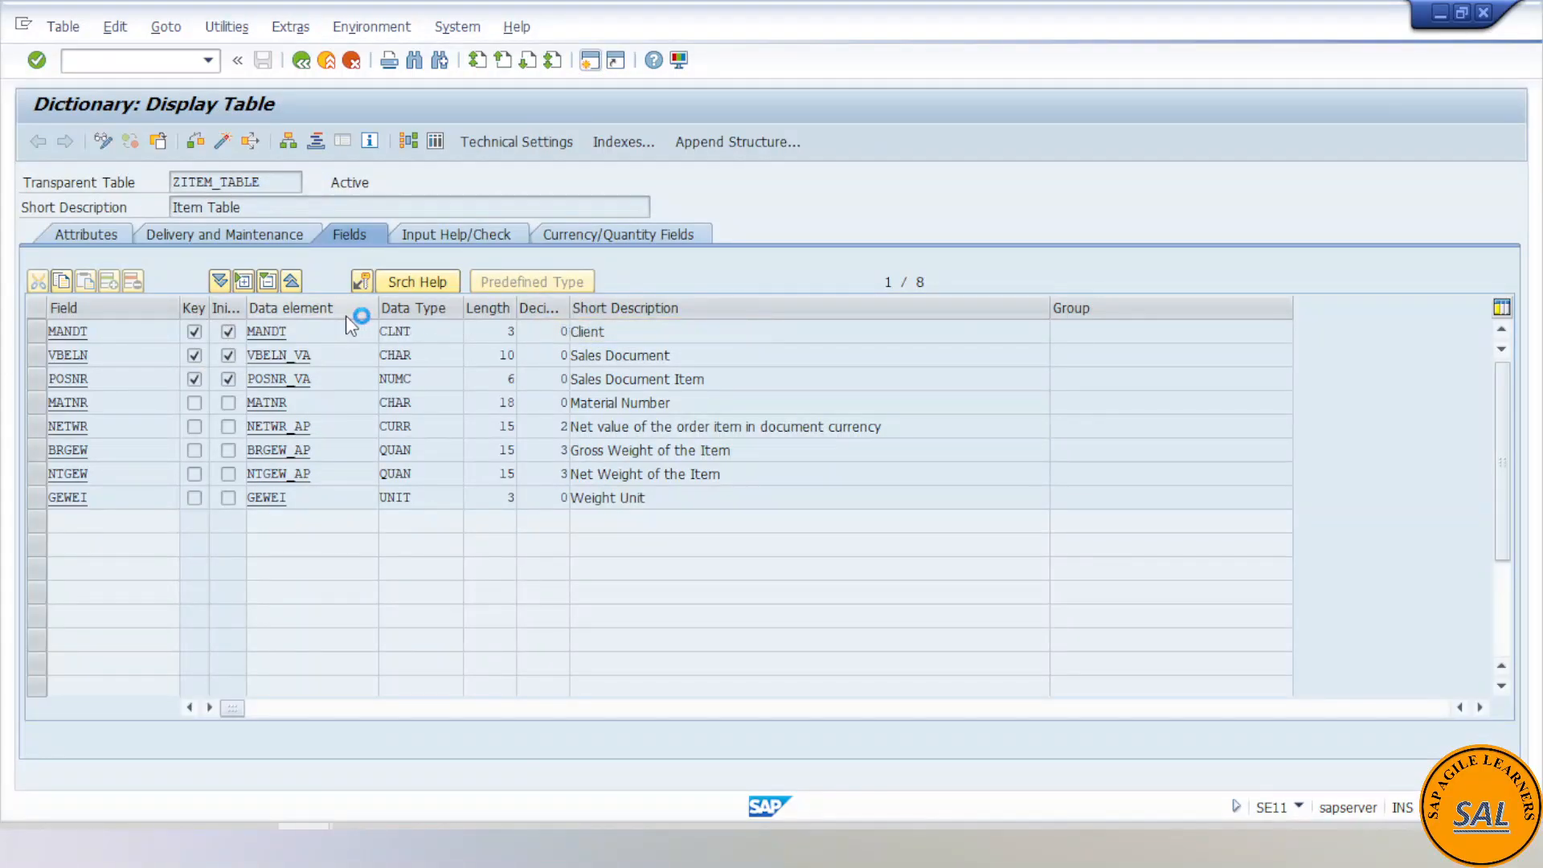
- Fill in VBELN with the sales document number from Excel cell J16 and set POSNR to 10 in the ZITEM_TABLE insert form
left_click(359, 846)
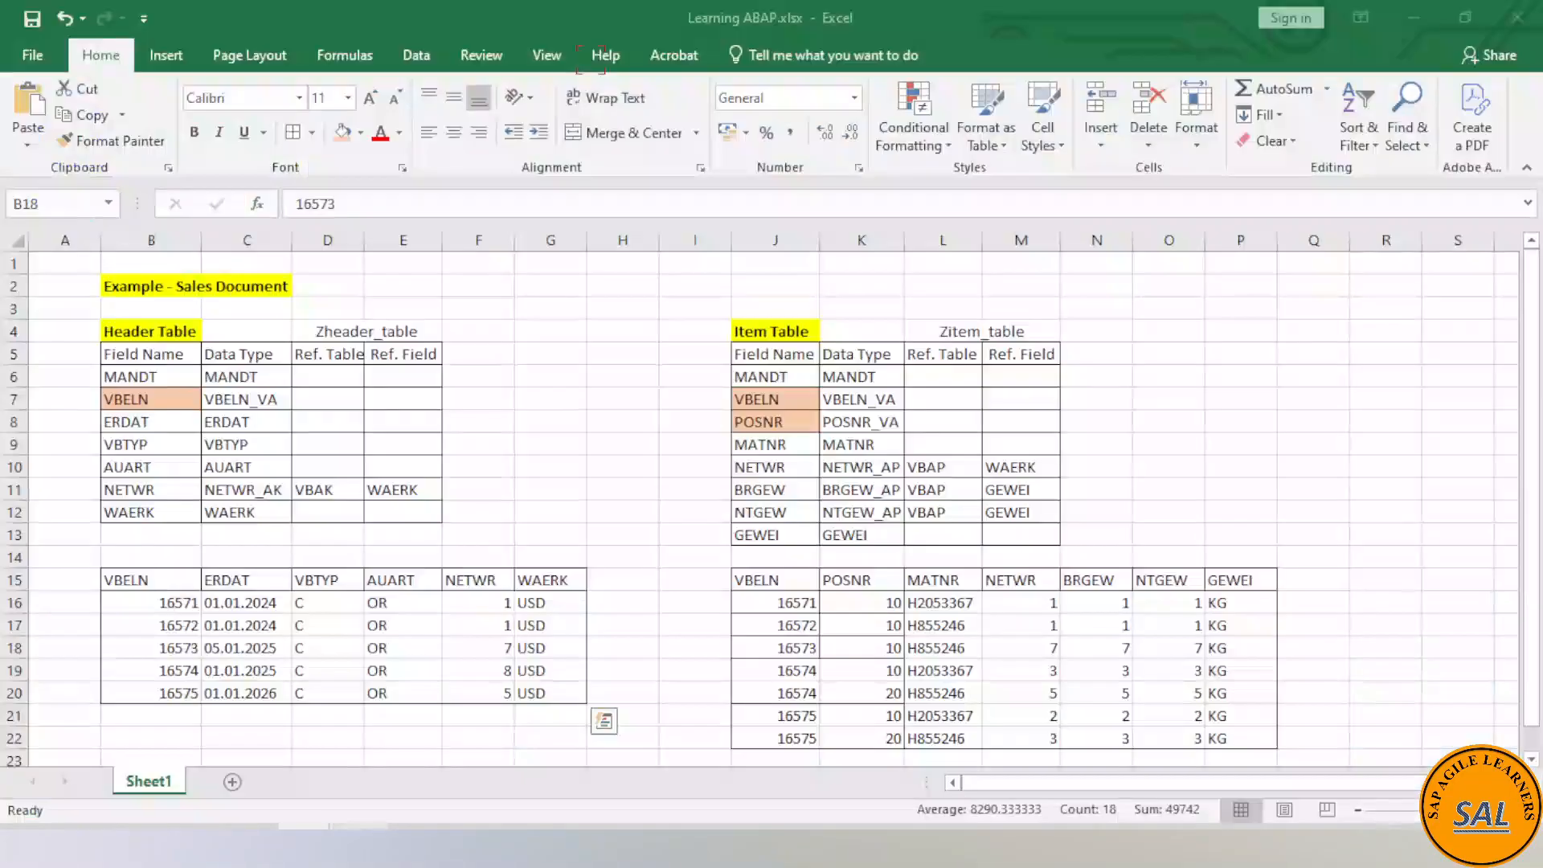
left_click(760, 625)
scroll(759, 623, "down", 1)
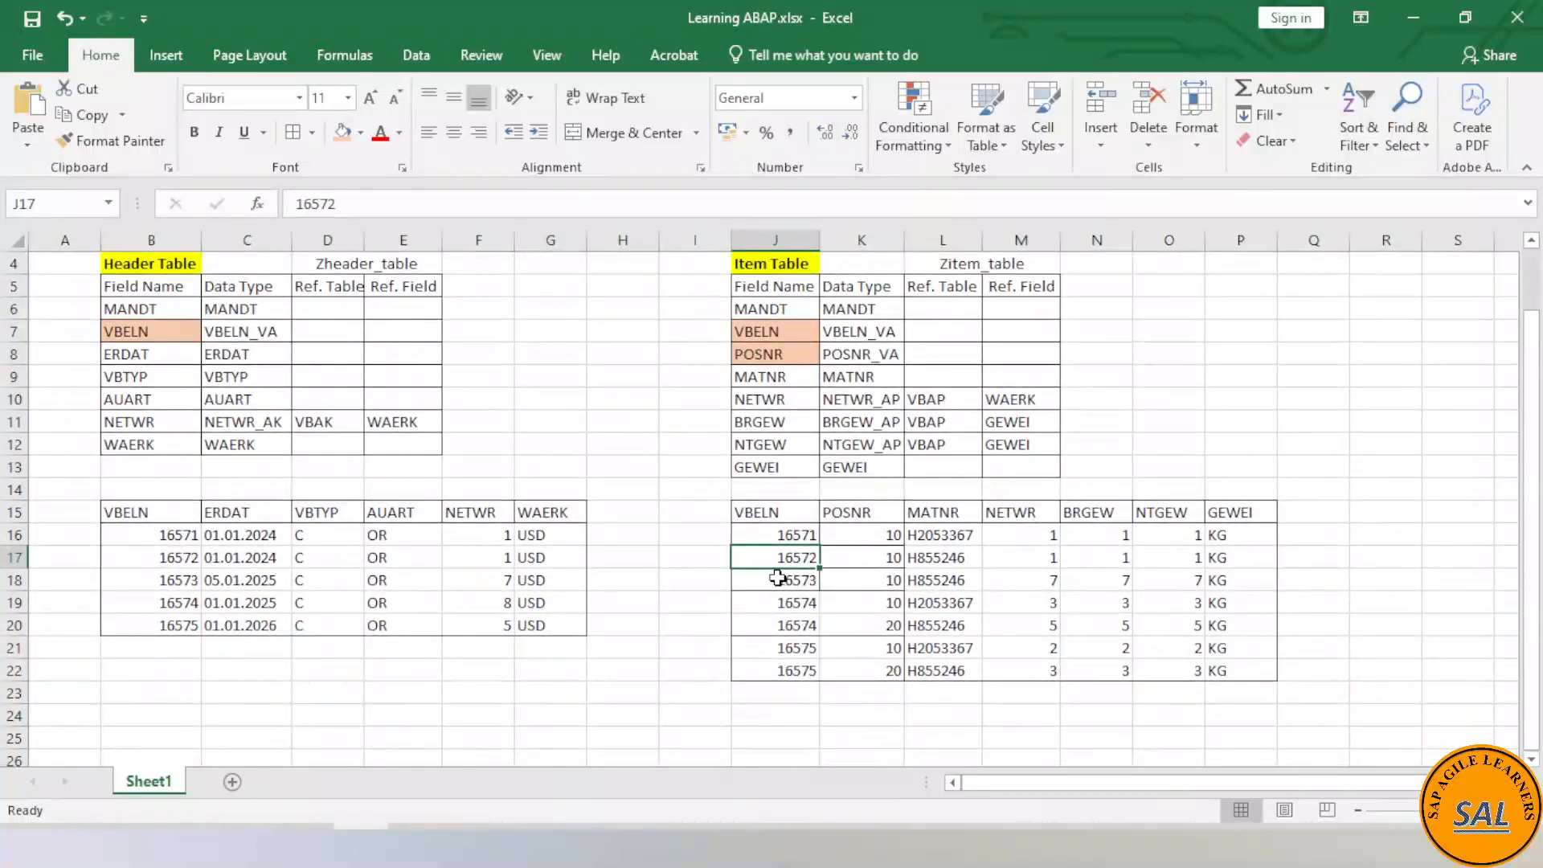
left_click(796, 534)
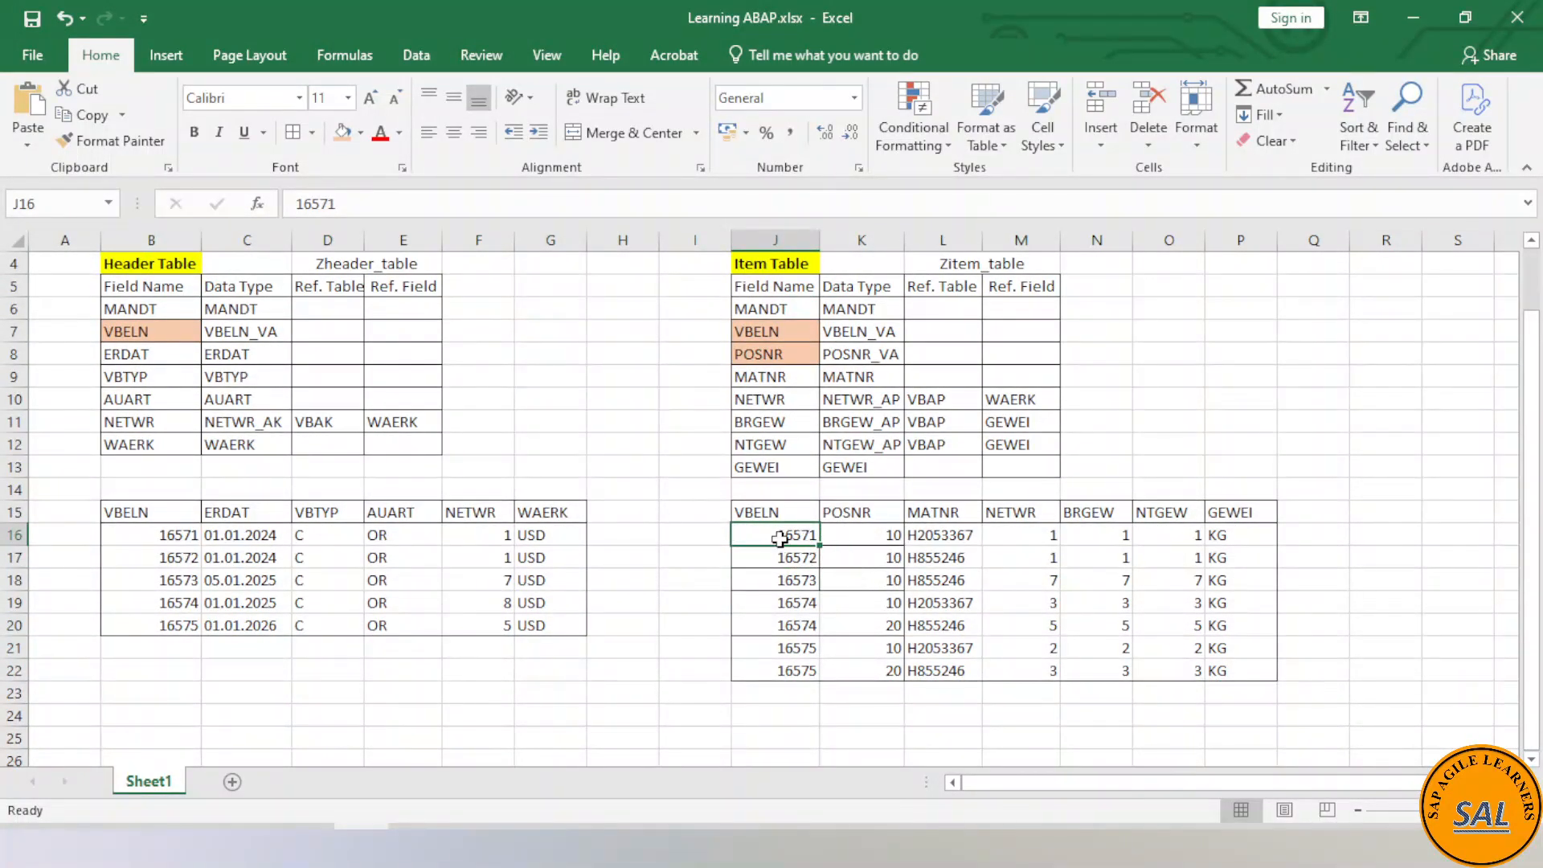
key("ctrl+c")
key("alt+Tab")
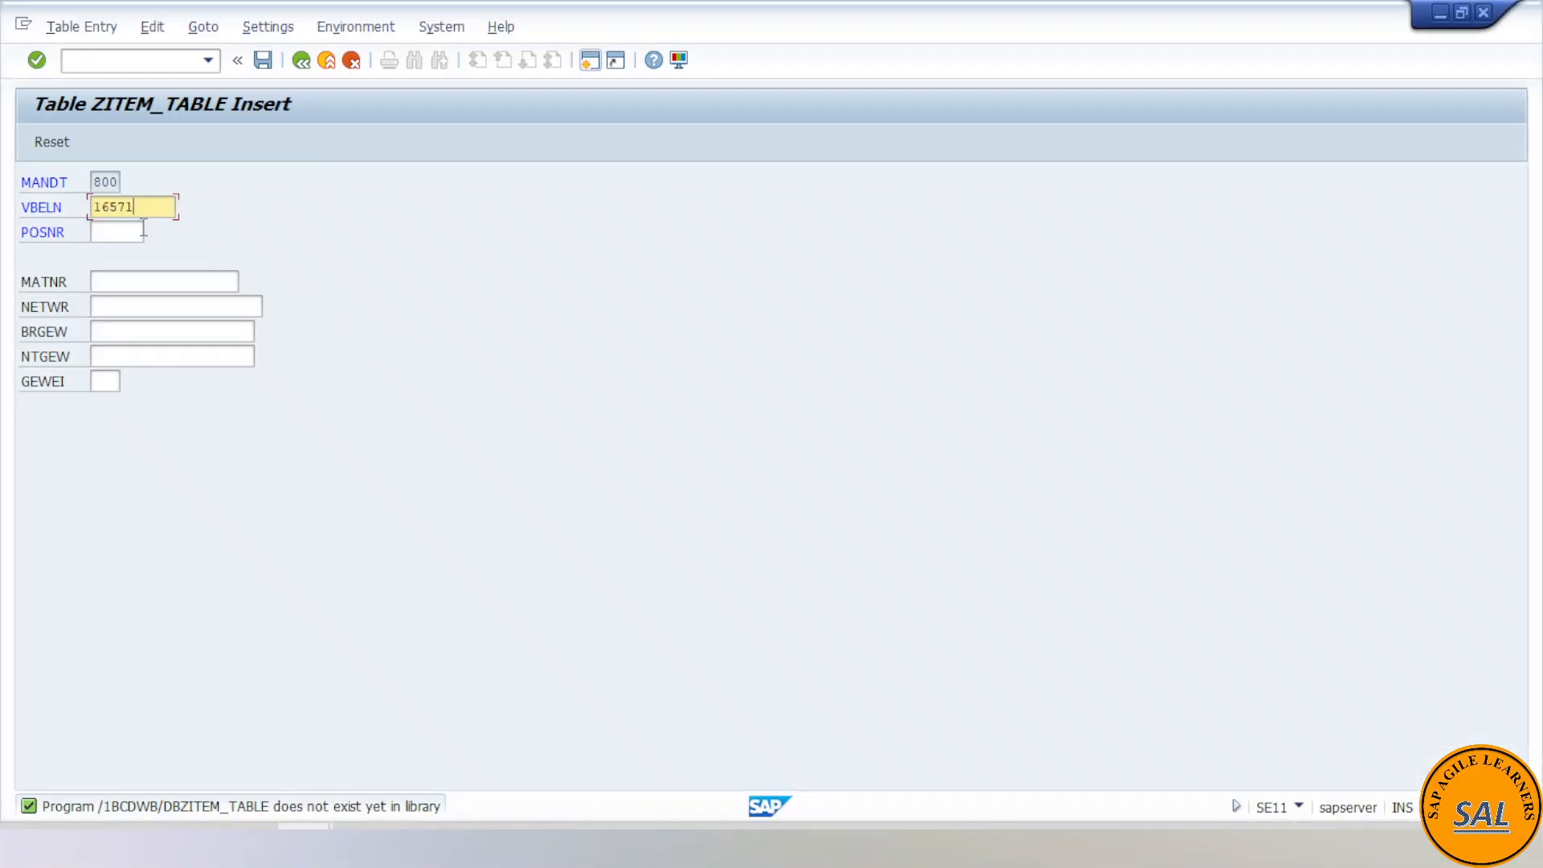
left_click(132, 230)
key("alt+Tab")
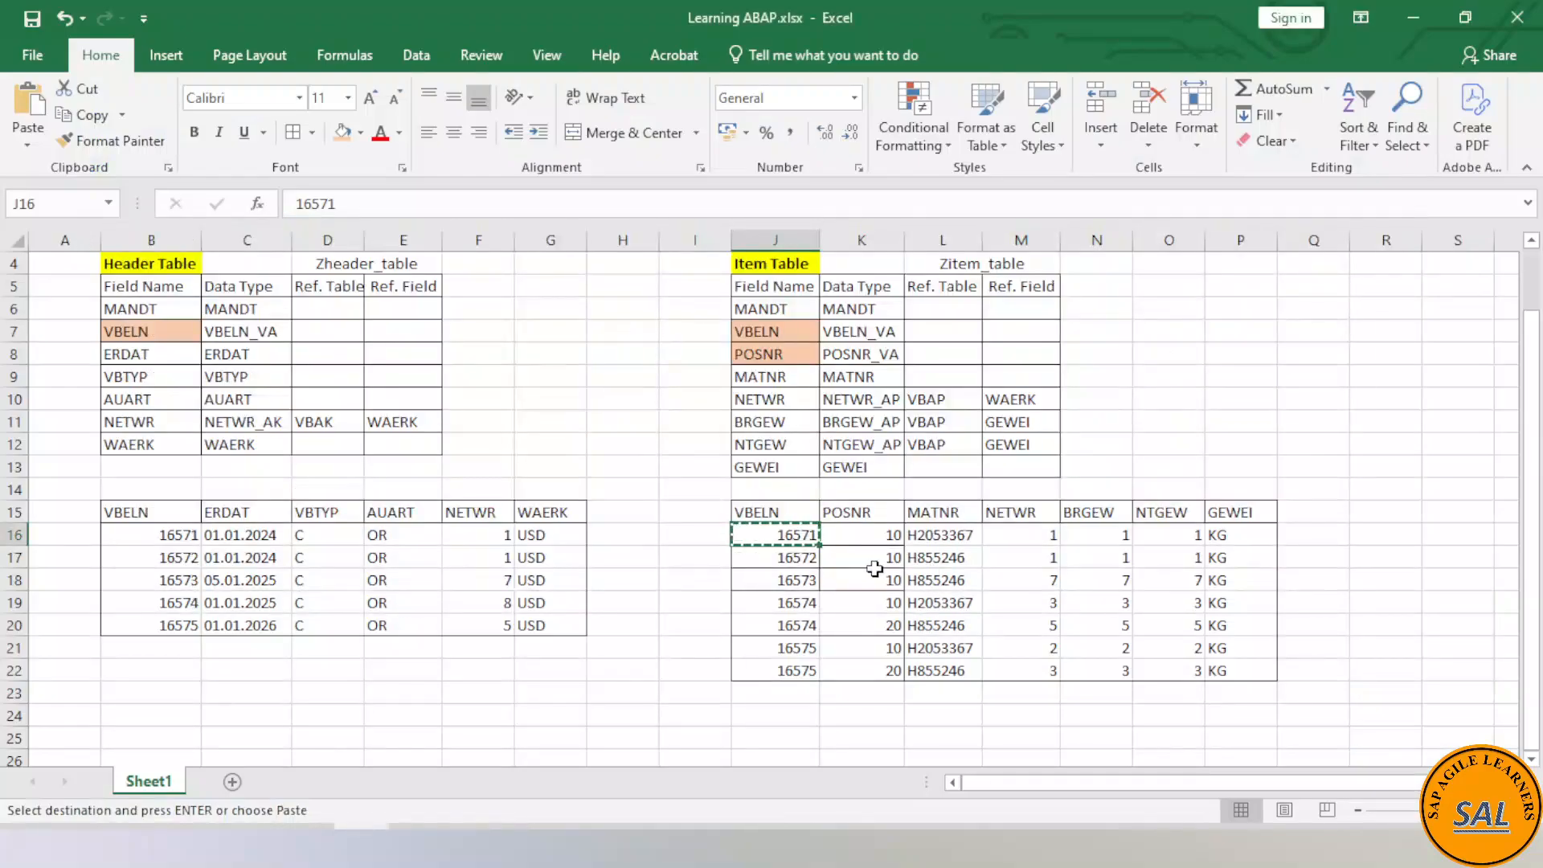
key("alt+Tab")
key("ctrl+v")
key("Tab")
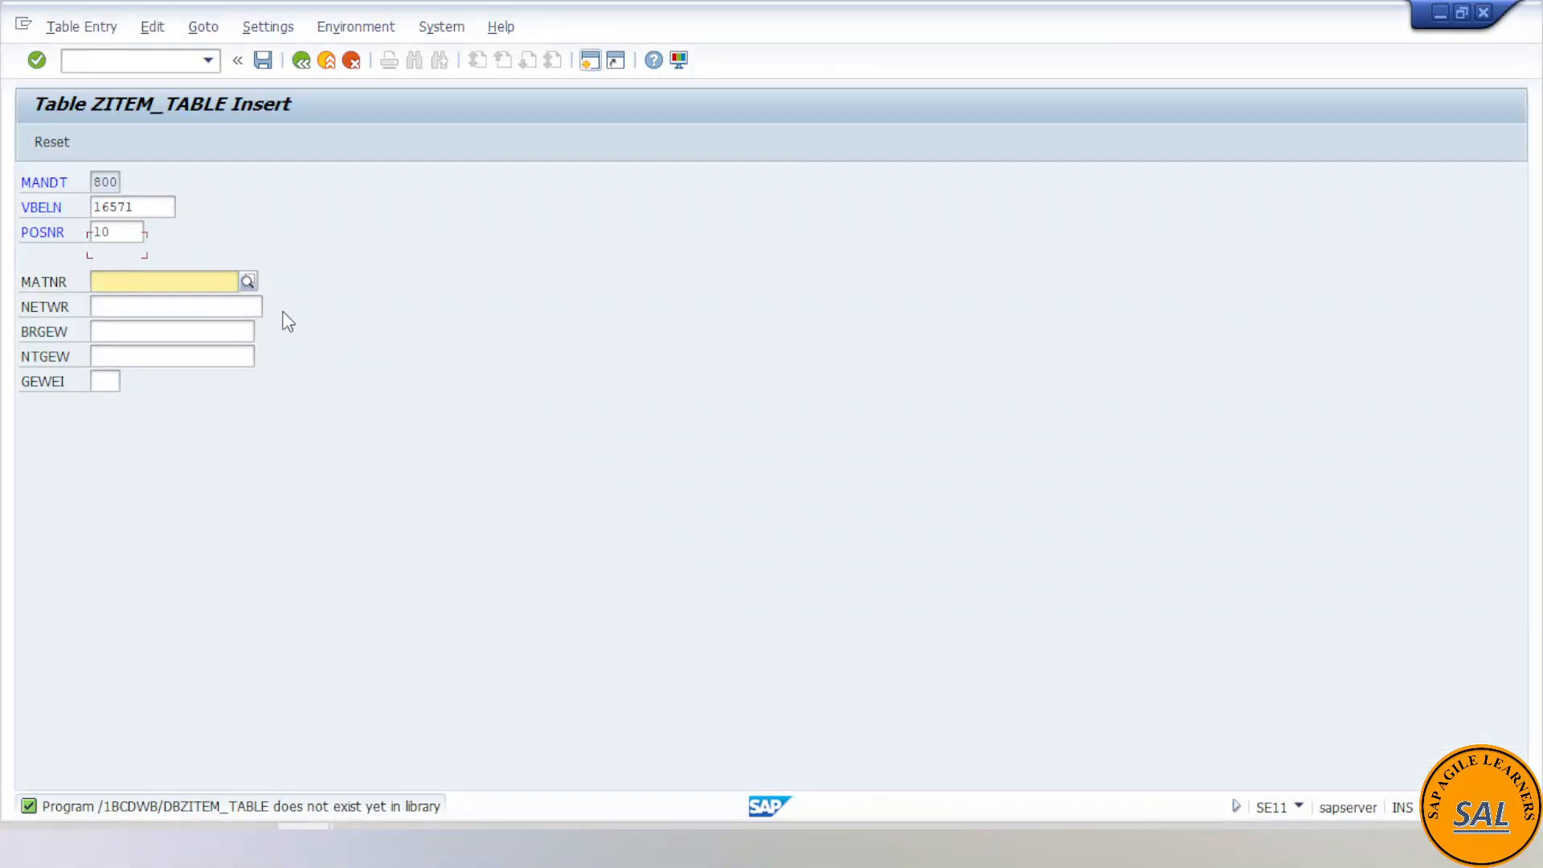
- Copy material number H2053367 from the first item row in Excel into the MATNR field
key("alt+Tab")
left_click(938, 535)
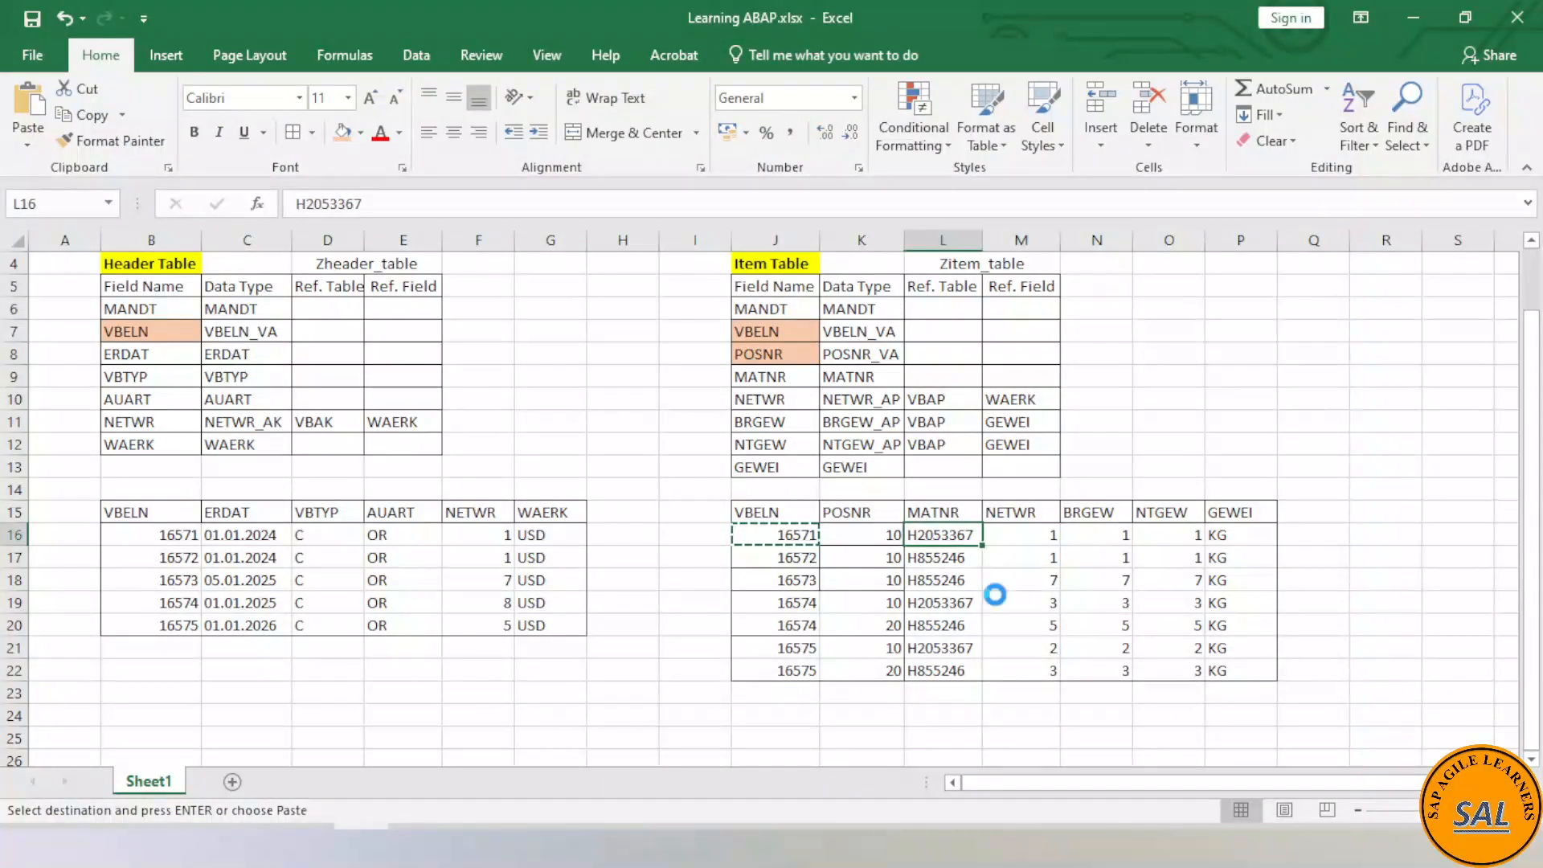
key("ctrl+c")
key("alt+Tab")
key("ctrl+v")
key("Tab")
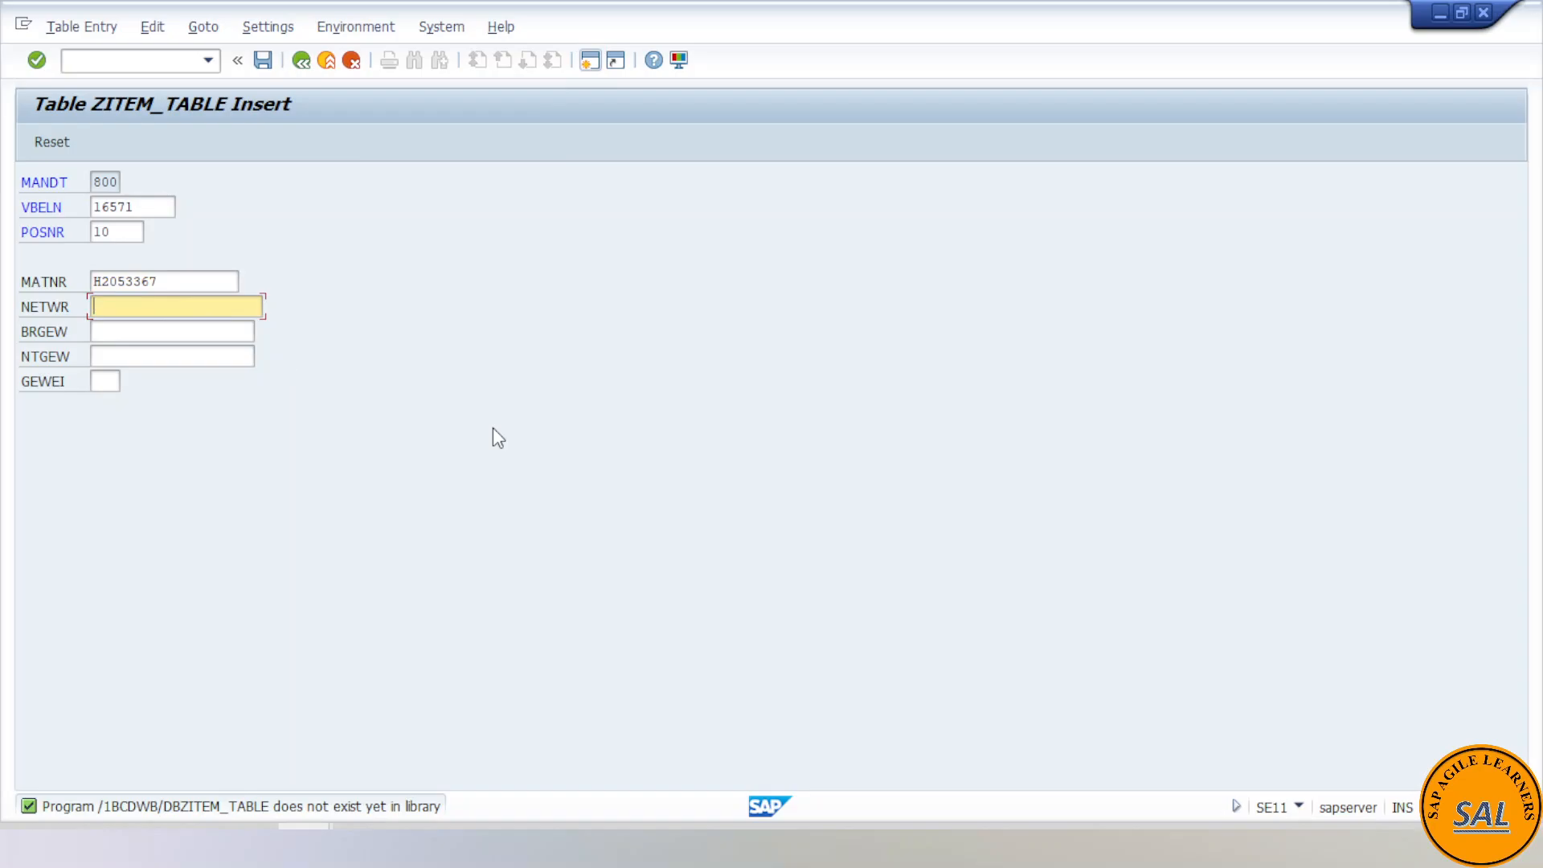
- Check the first item row's amounts in Excel and set NETWR, BRGEW and NTGEW to 1 in the insert form
key("alt+Tab")
left_click(1031, 529)
left_click(1118, 535)
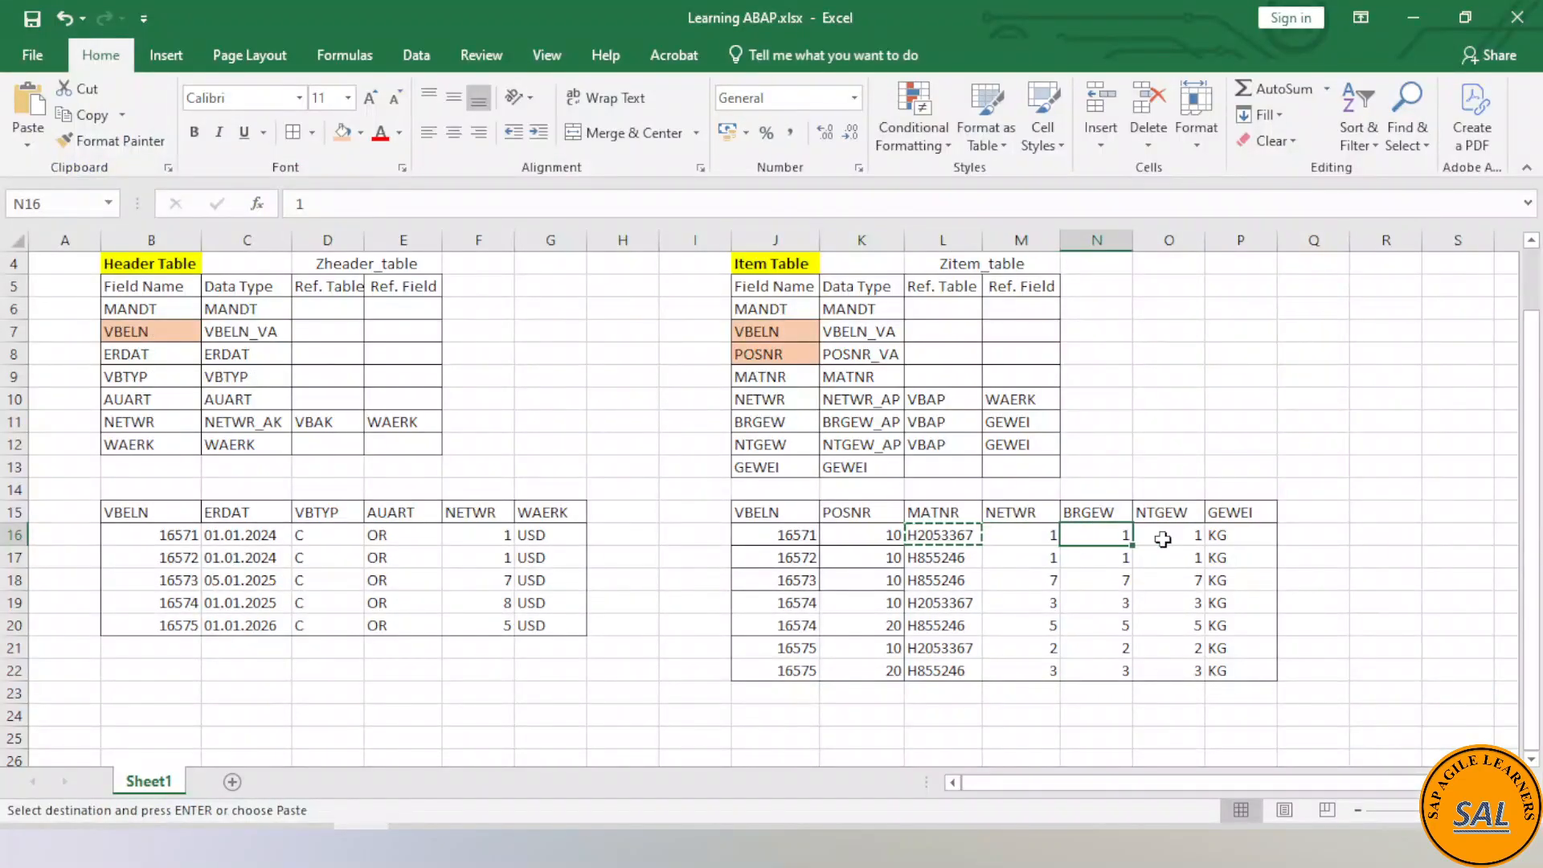
left_click(1163, 538)
key("alt+Tab")
type("1")
key("Tab")
type("1")
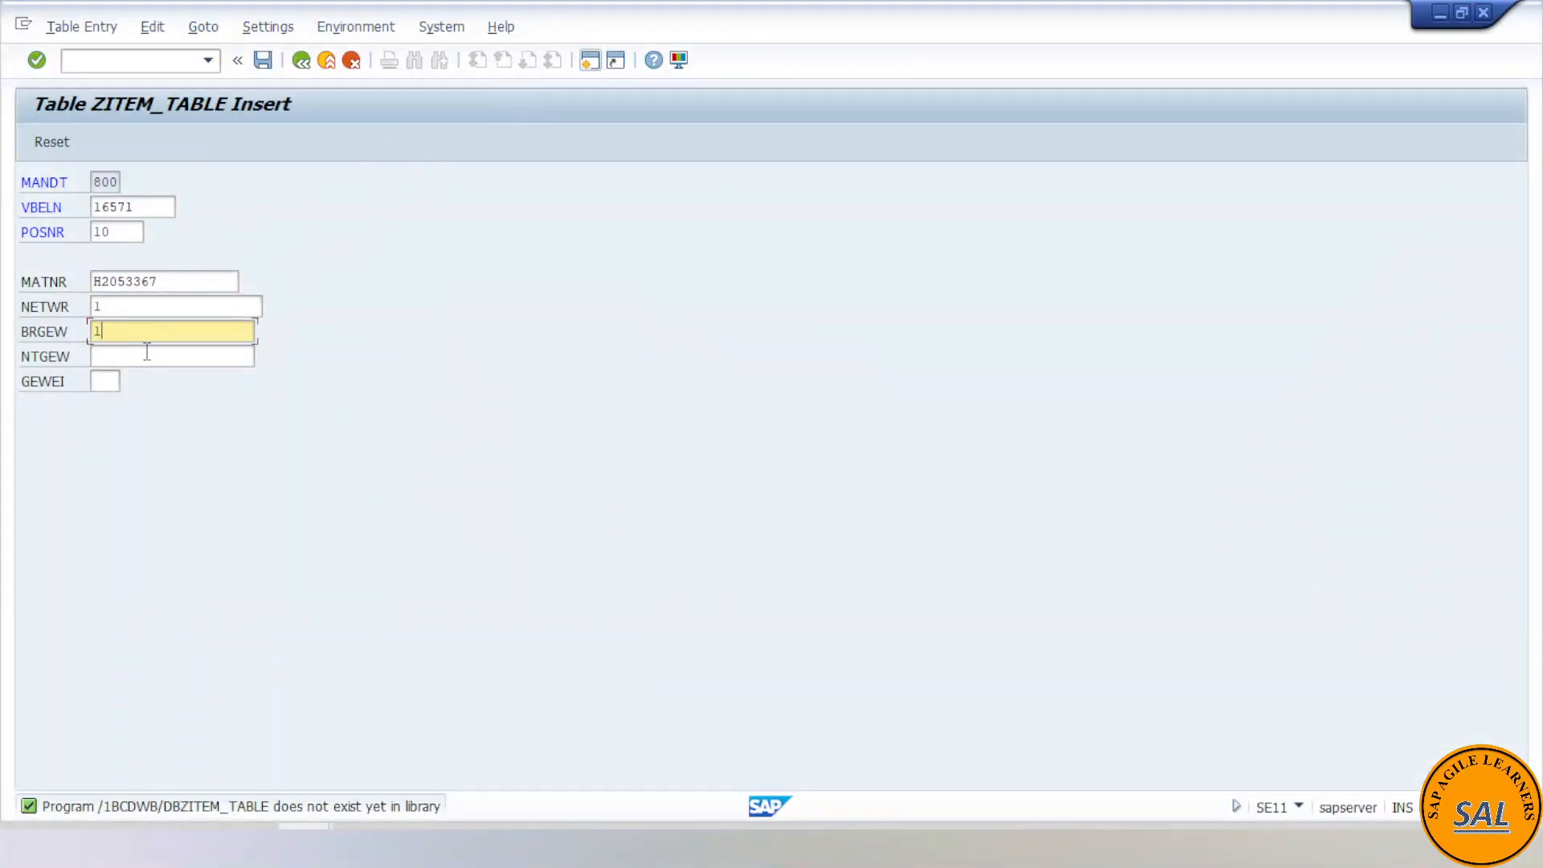
key("Tab")
type("1")
- Set GEWEI to KG and save the first ZITEM_TABLE record
left_click(102, 381)
type("KG")
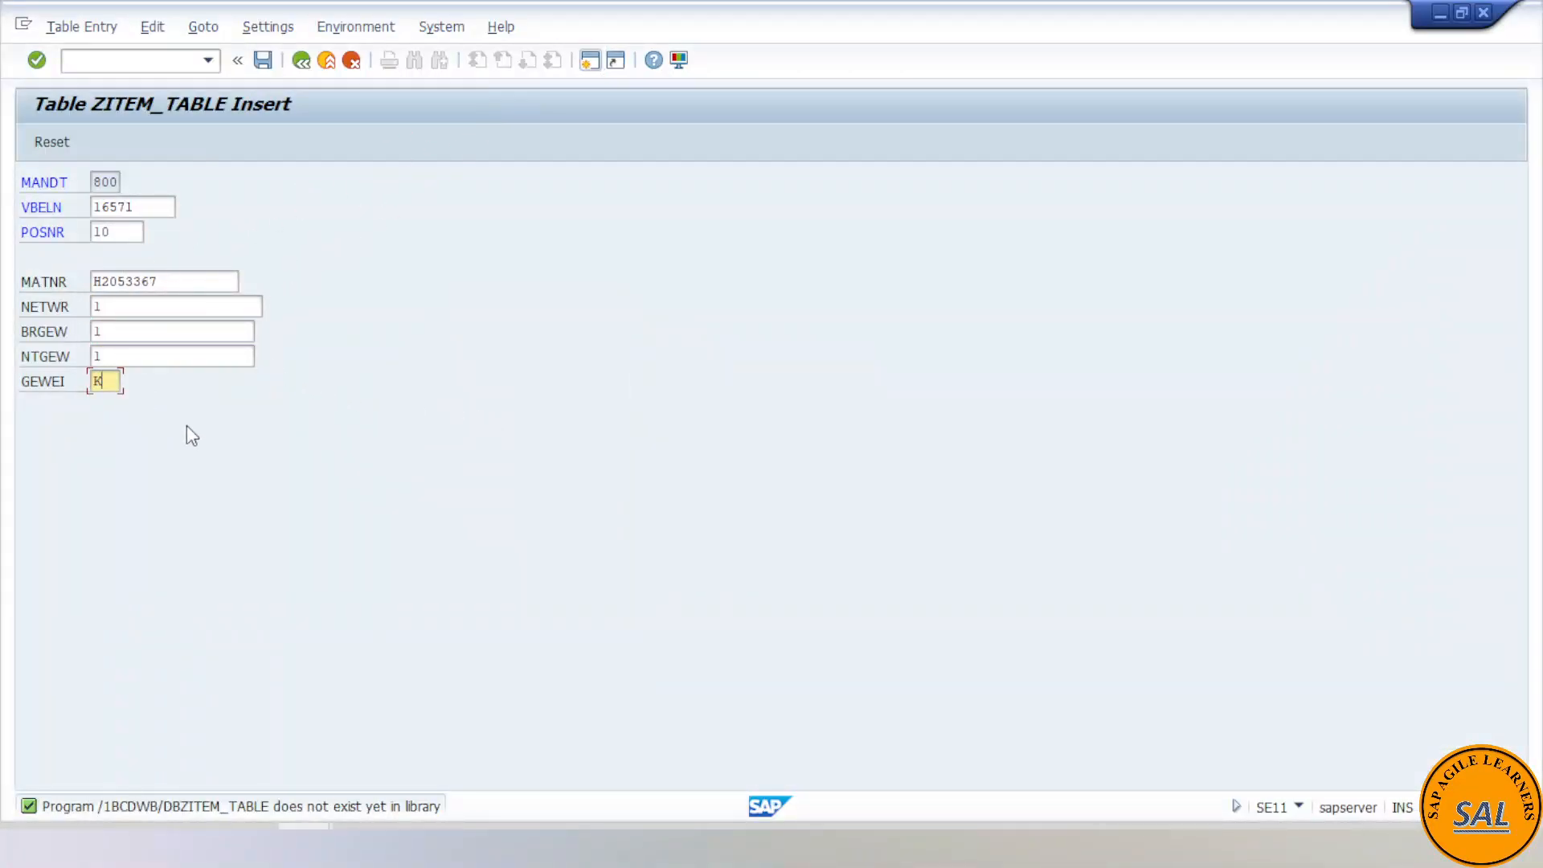
left_click(265, 62)
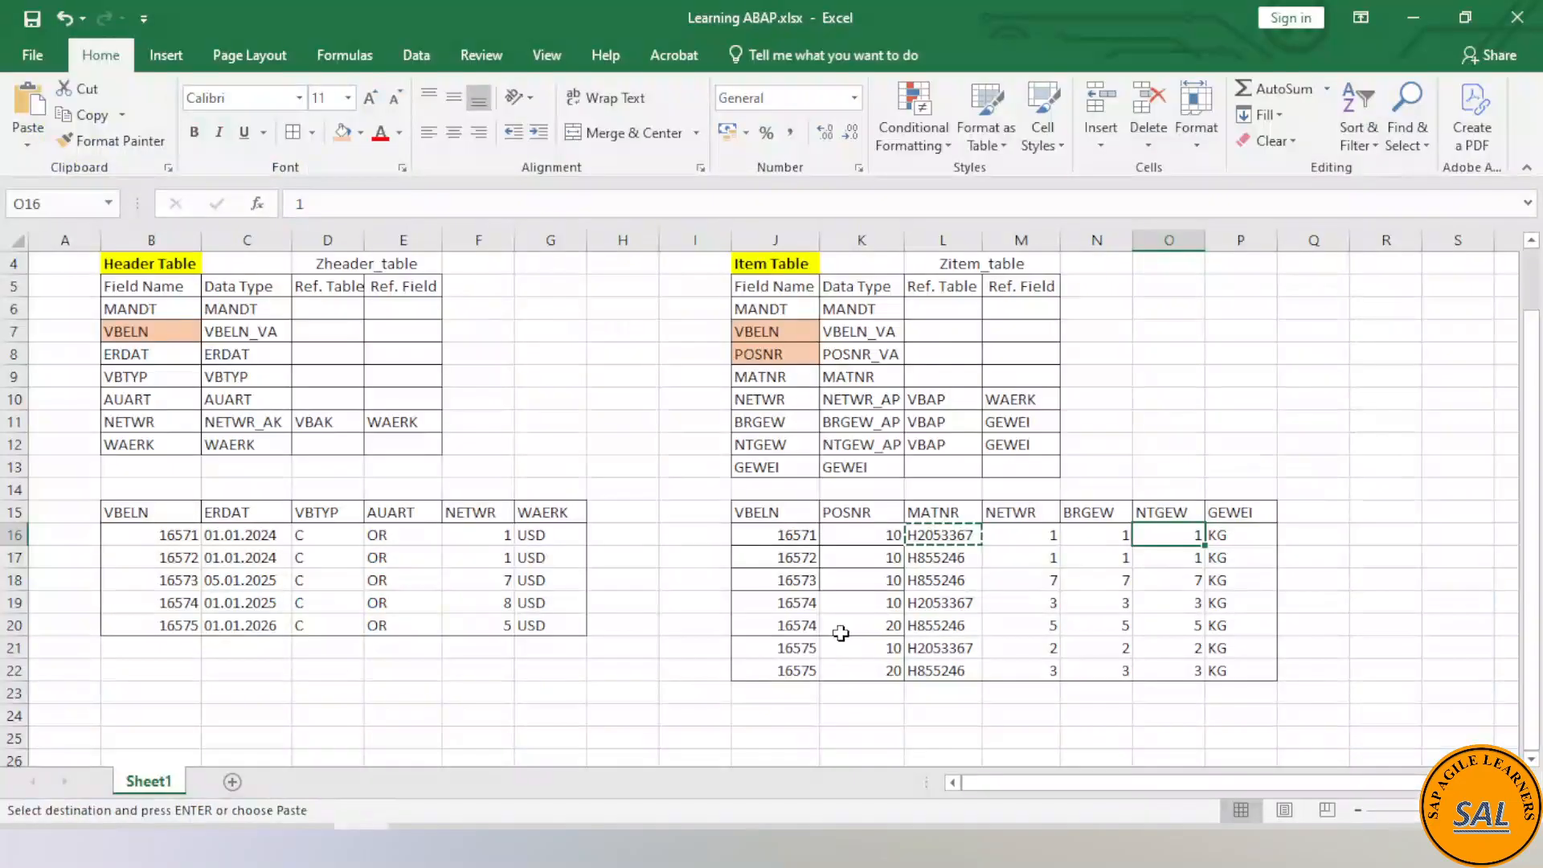
- Change VBELN in the insert form to the sales document number of the second Excel item row
key("alt+Tab")
key("alt+Tab")
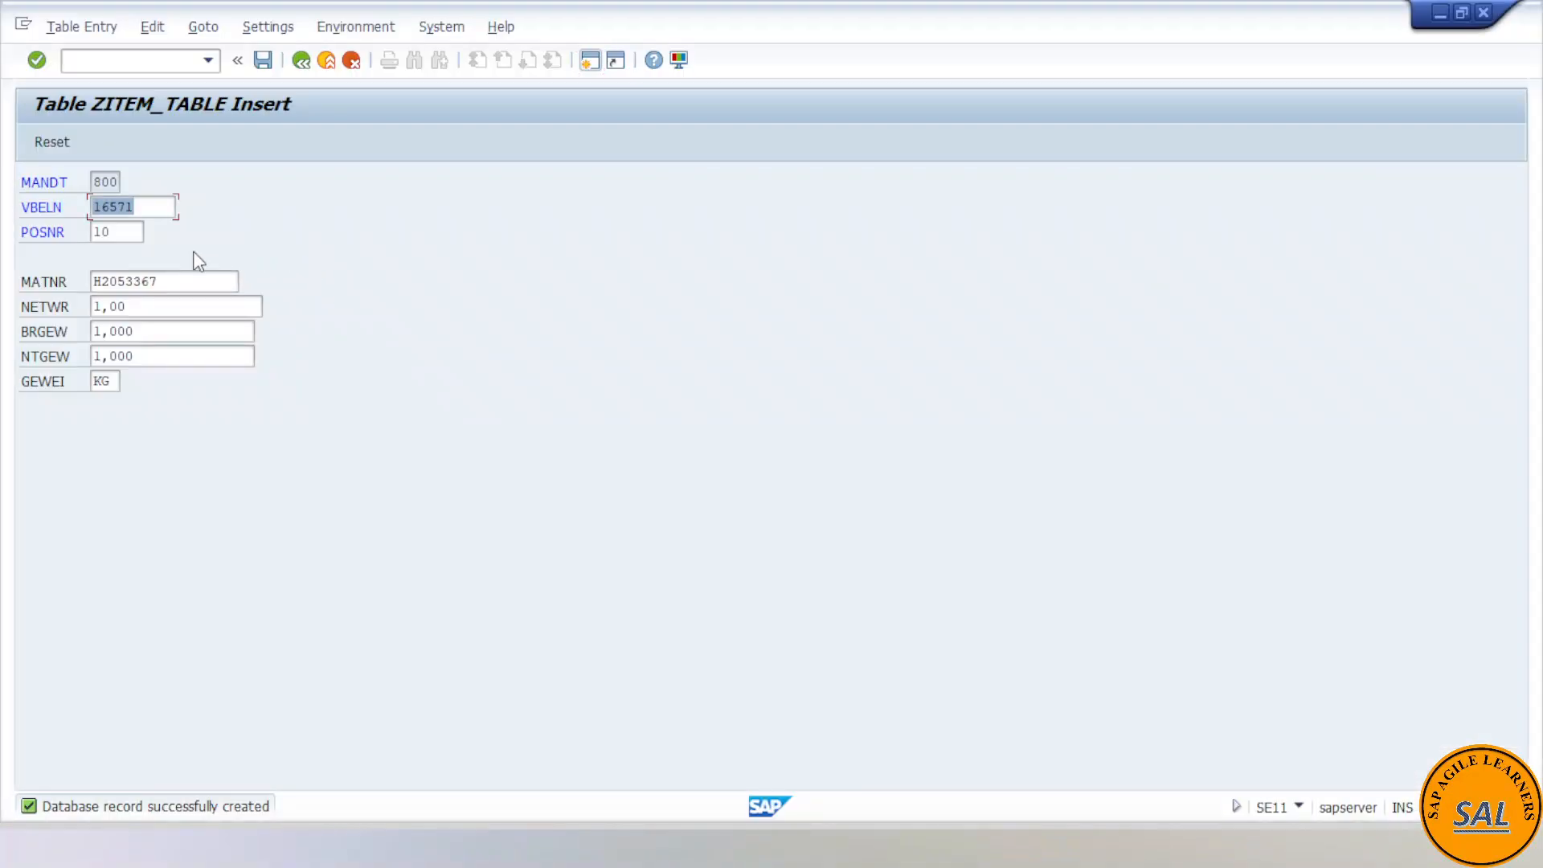
left_click(157, 208)
- Replace the MATNR value with H855246 copied from Excel cell L17
key("alt+Tab")
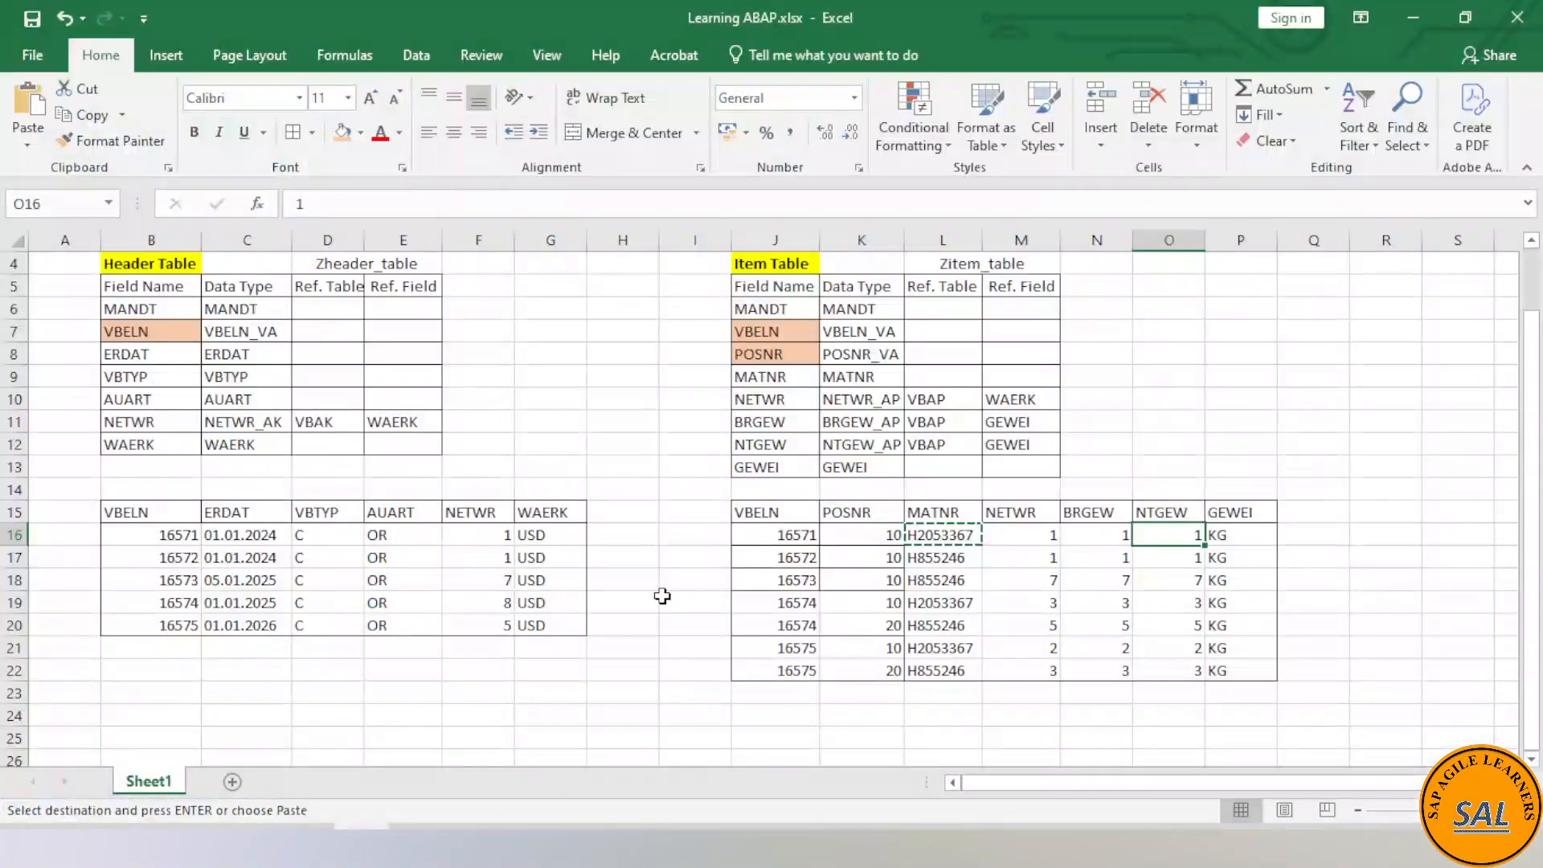
left_click(883, 562)
left_click(941, 561)
key("ctrl+c")
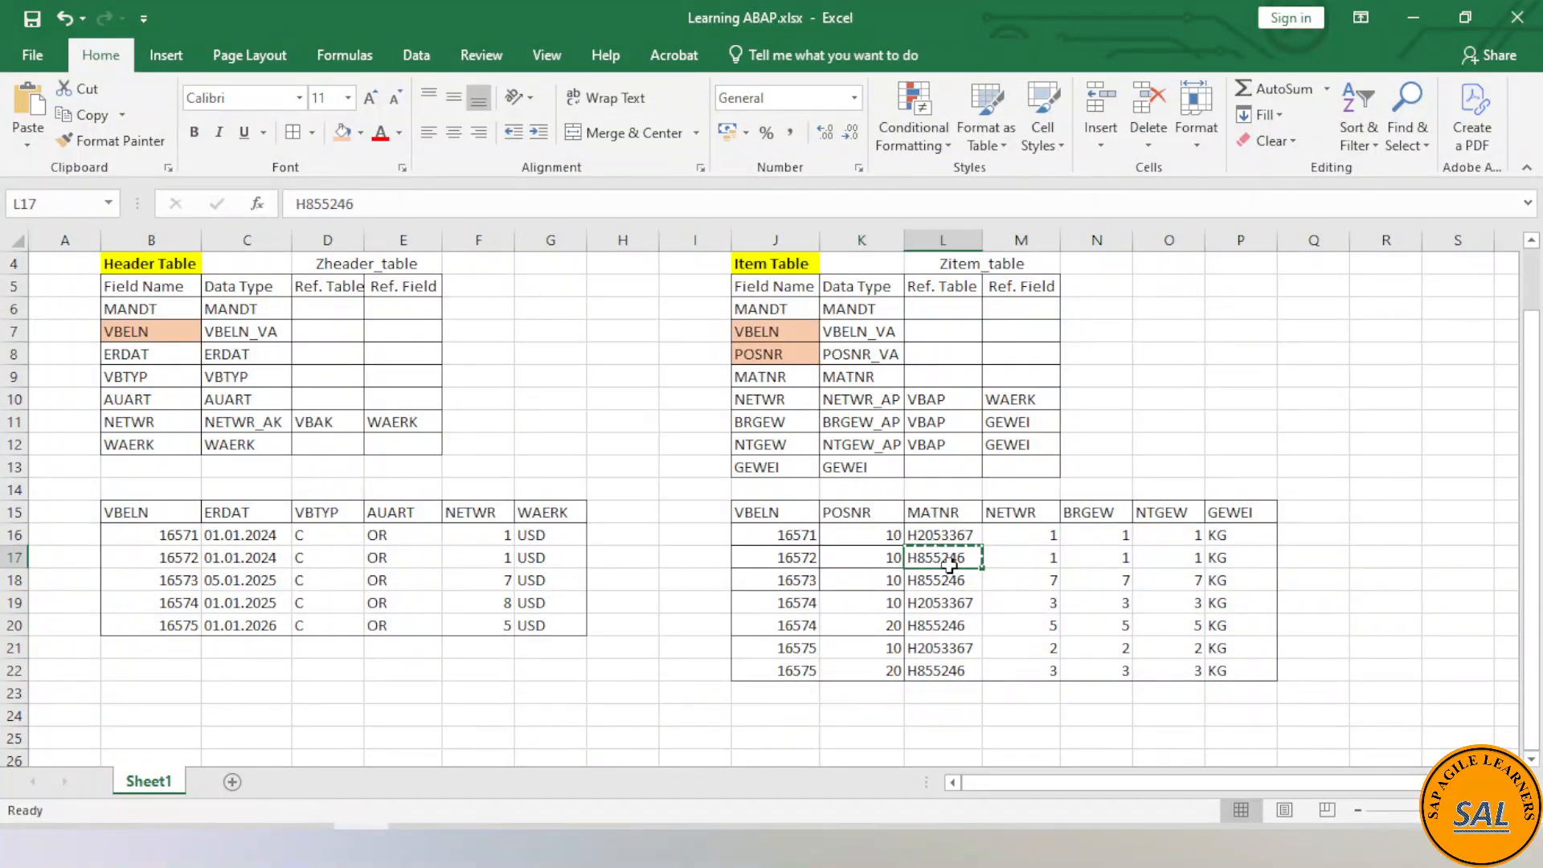
key("alt+Tab")
left_click(152, 283)
double_click(152, 283)
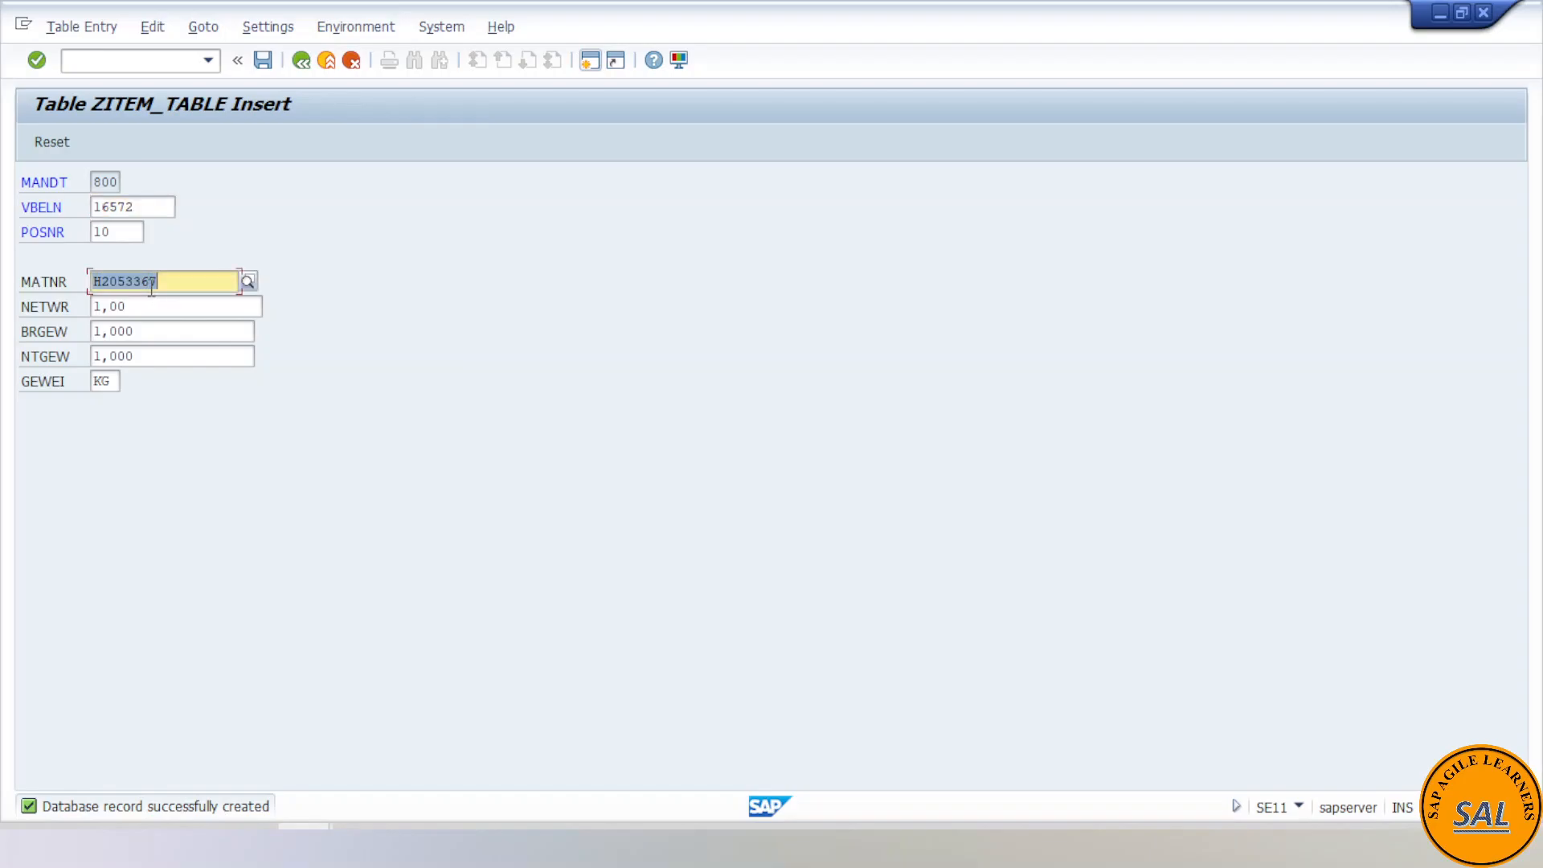
key("ctrl+v")
- Check the remaining values against the second Excel item row and save the record
left_click(166, 309)
key("alt+Tab")
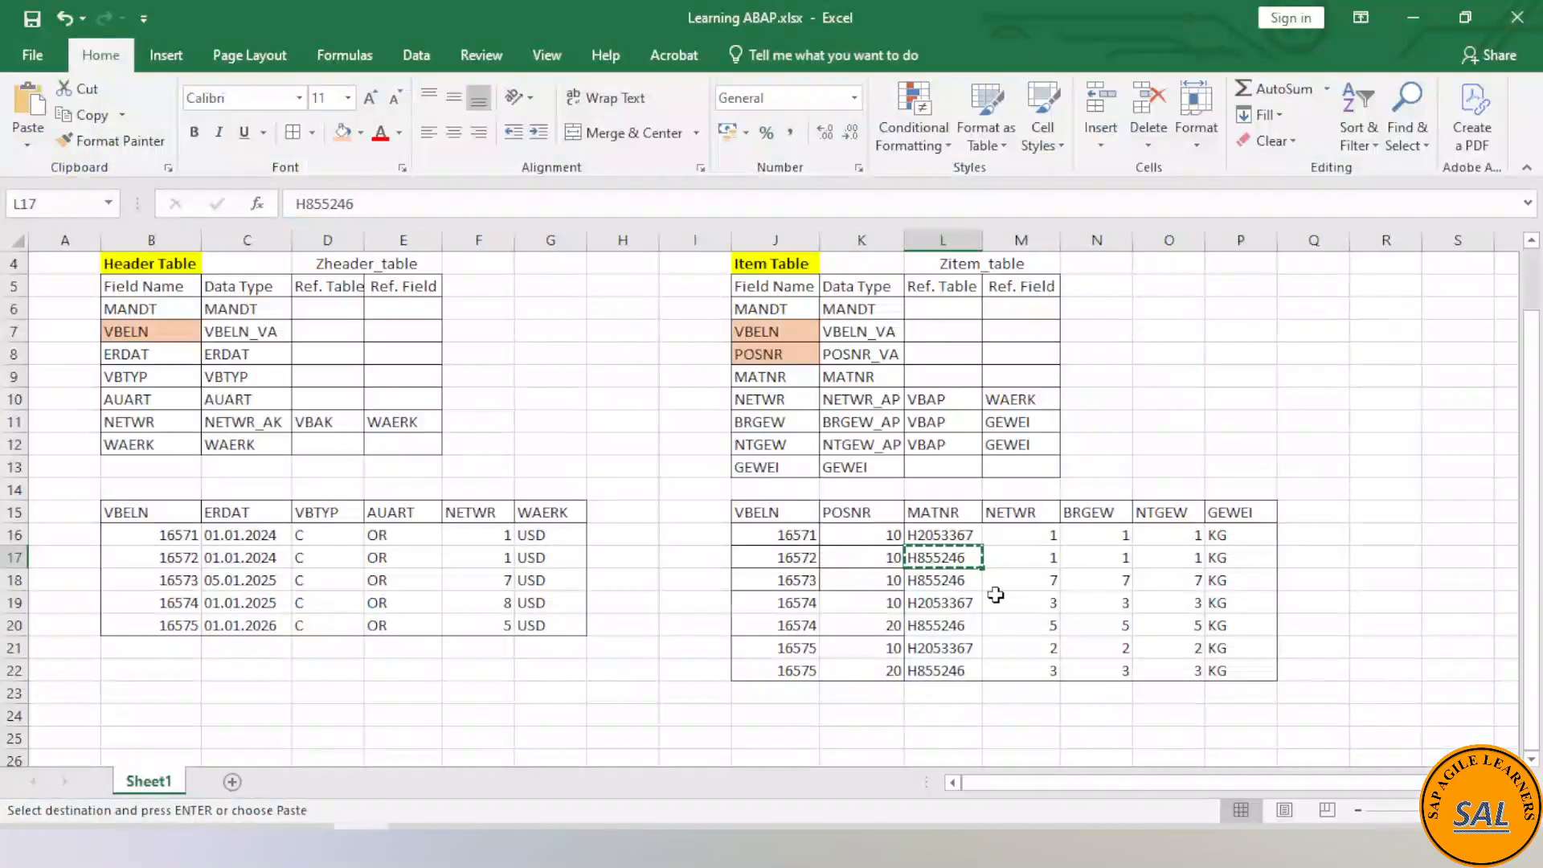
key("alt+Tab")
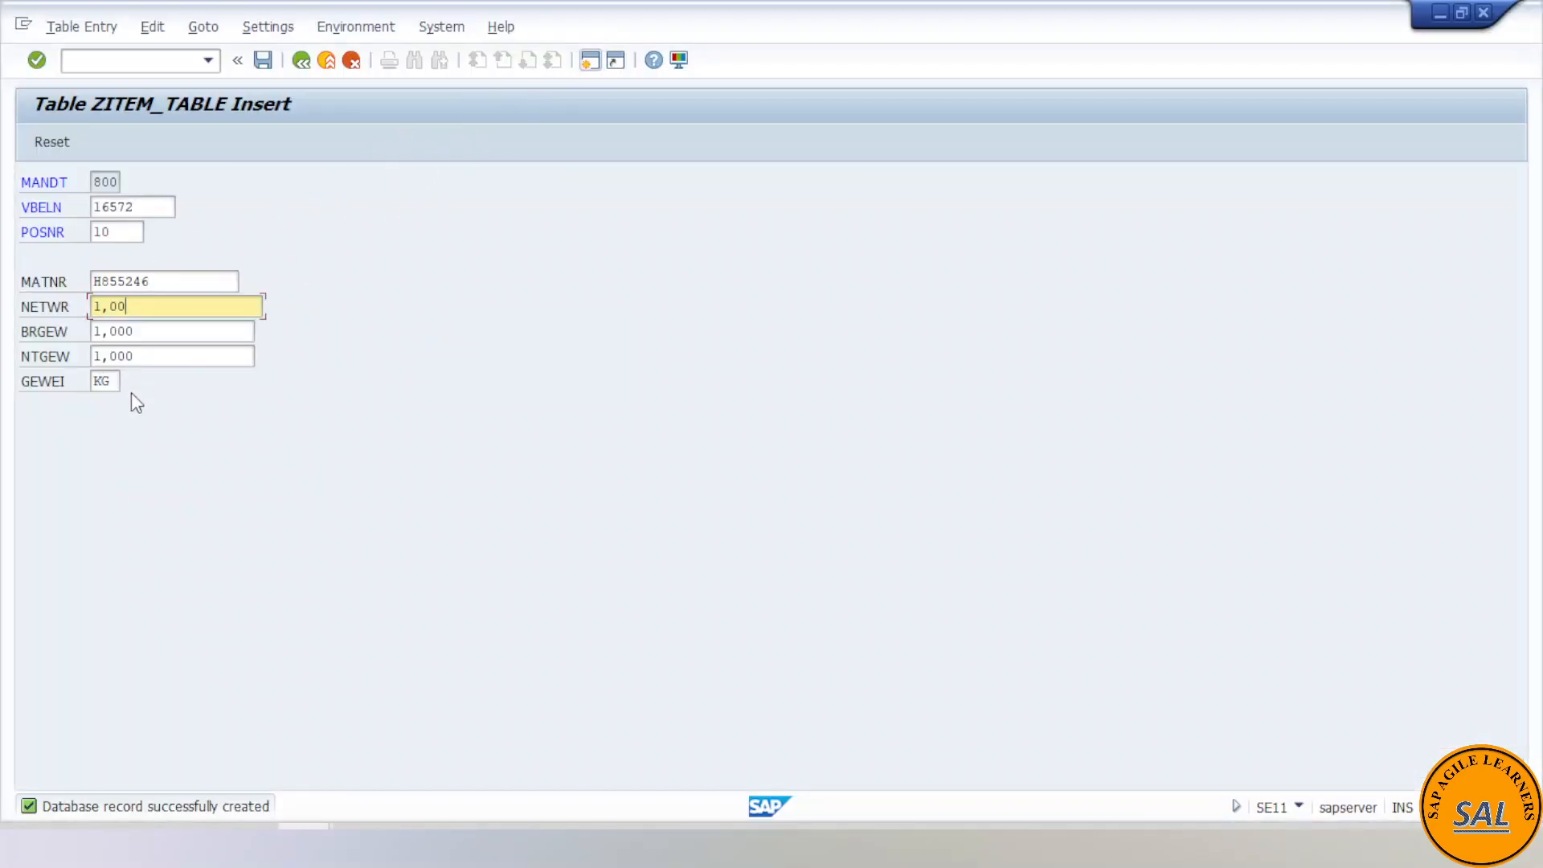
left_click(262, 61)
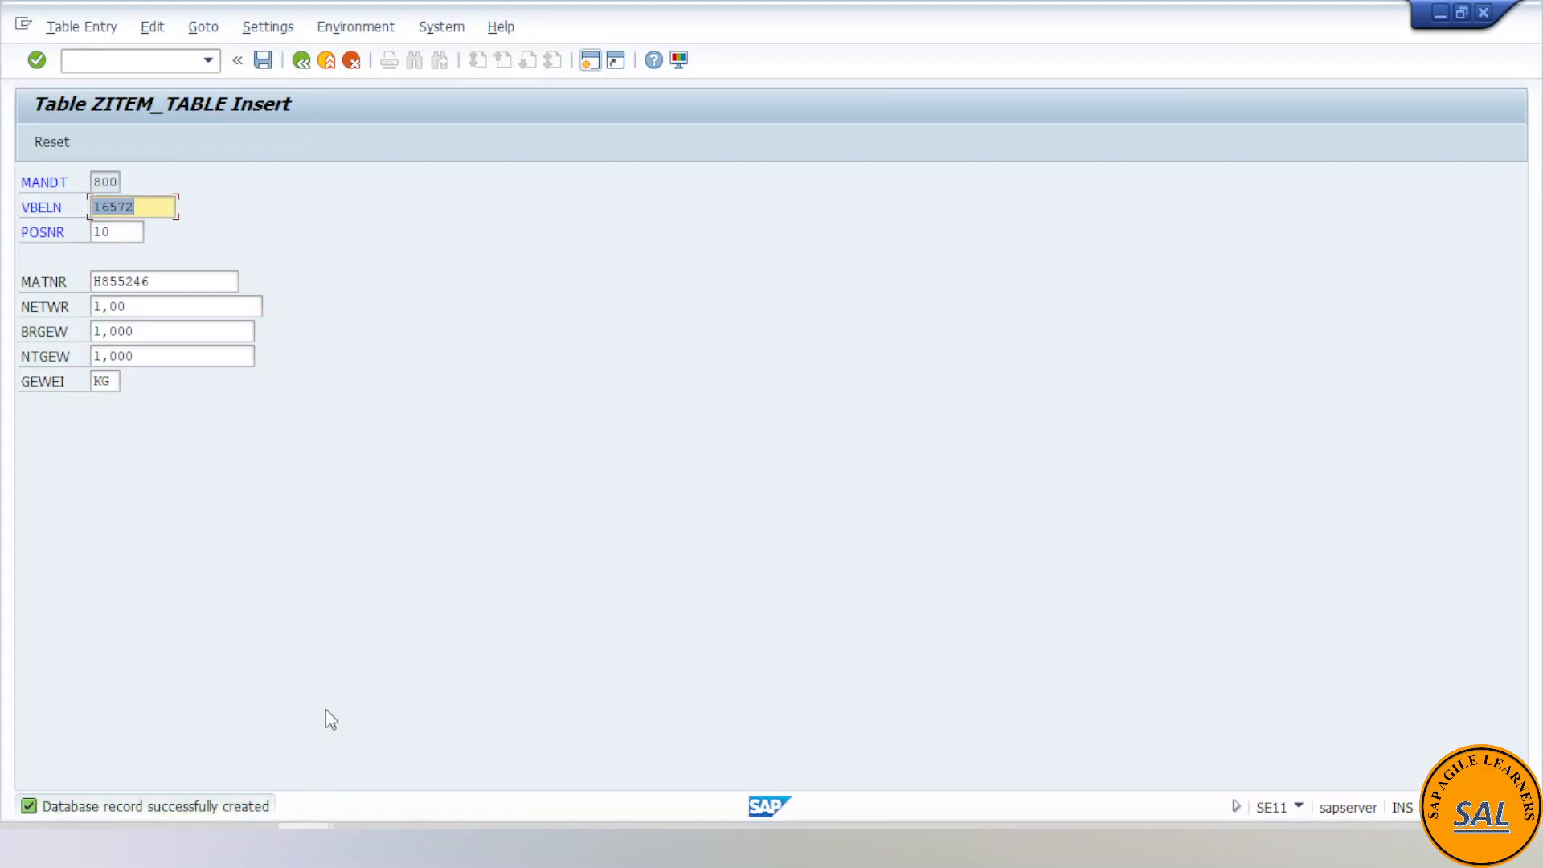
- In the SE16N session, return to General Table Display, set the table to Zitem_table copied from Excel, and display its entries
mouse_move(304, 827)
left_click(441, 765)
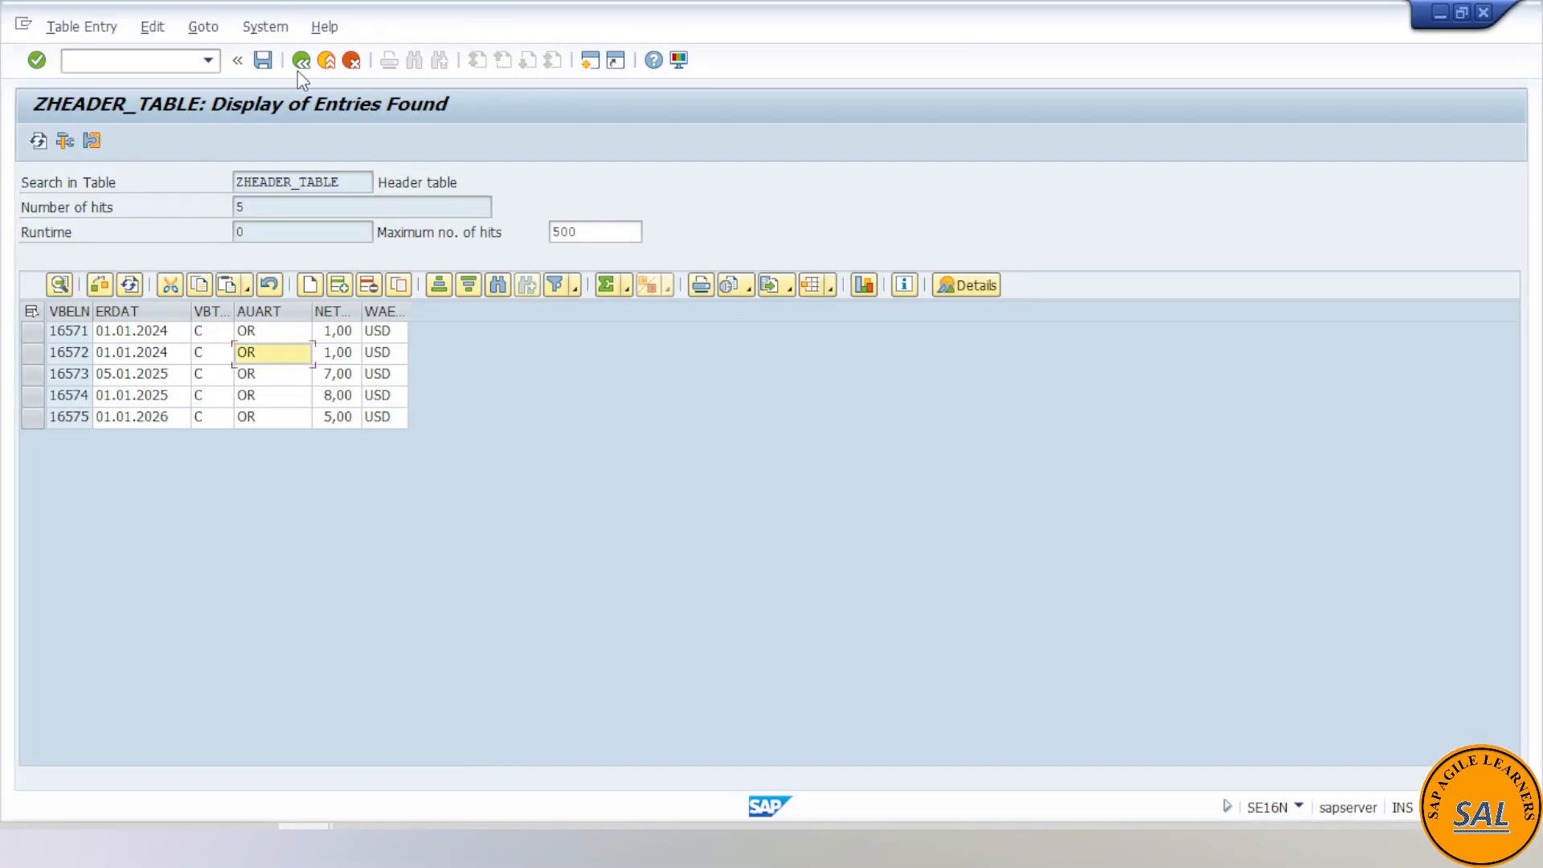
left_click(303, 64)
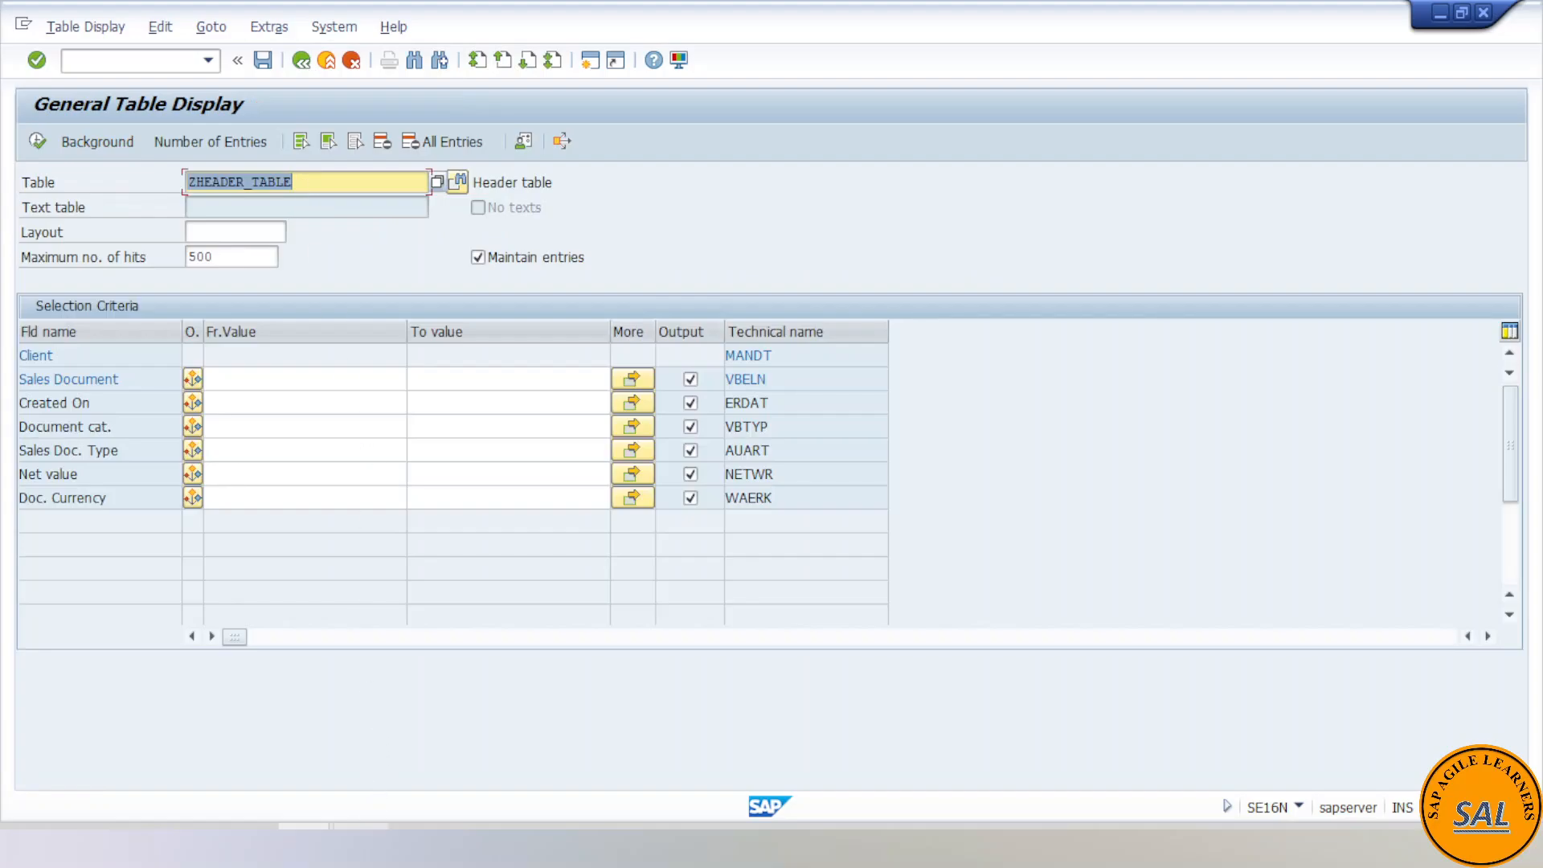
left_click(362, 840)
left_click(981, 267)
key("ctrl+c")
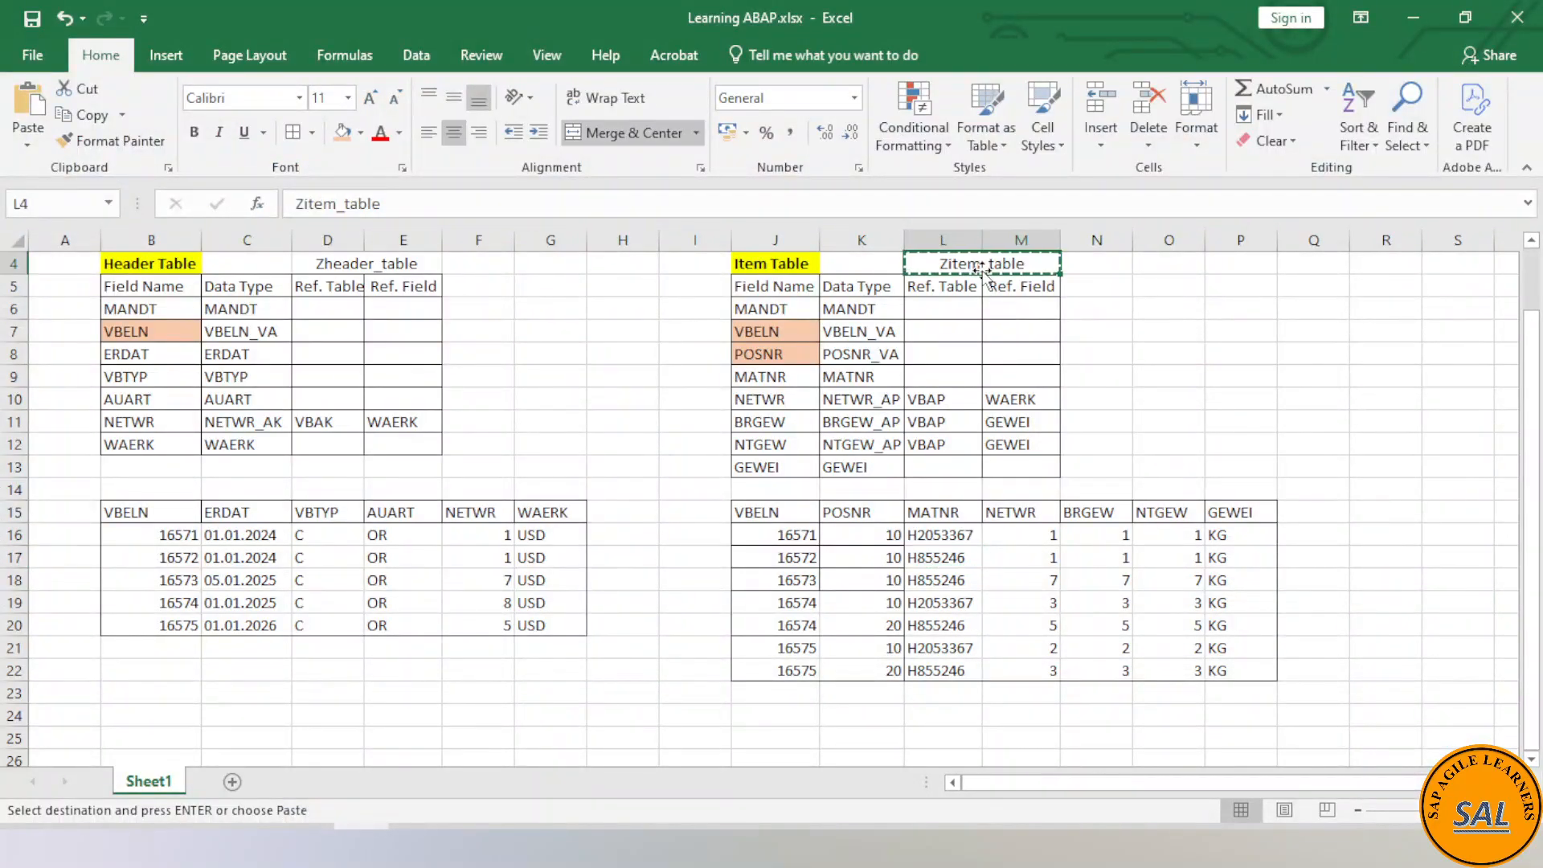
key("alt+Tab")
key("ctrl+v")
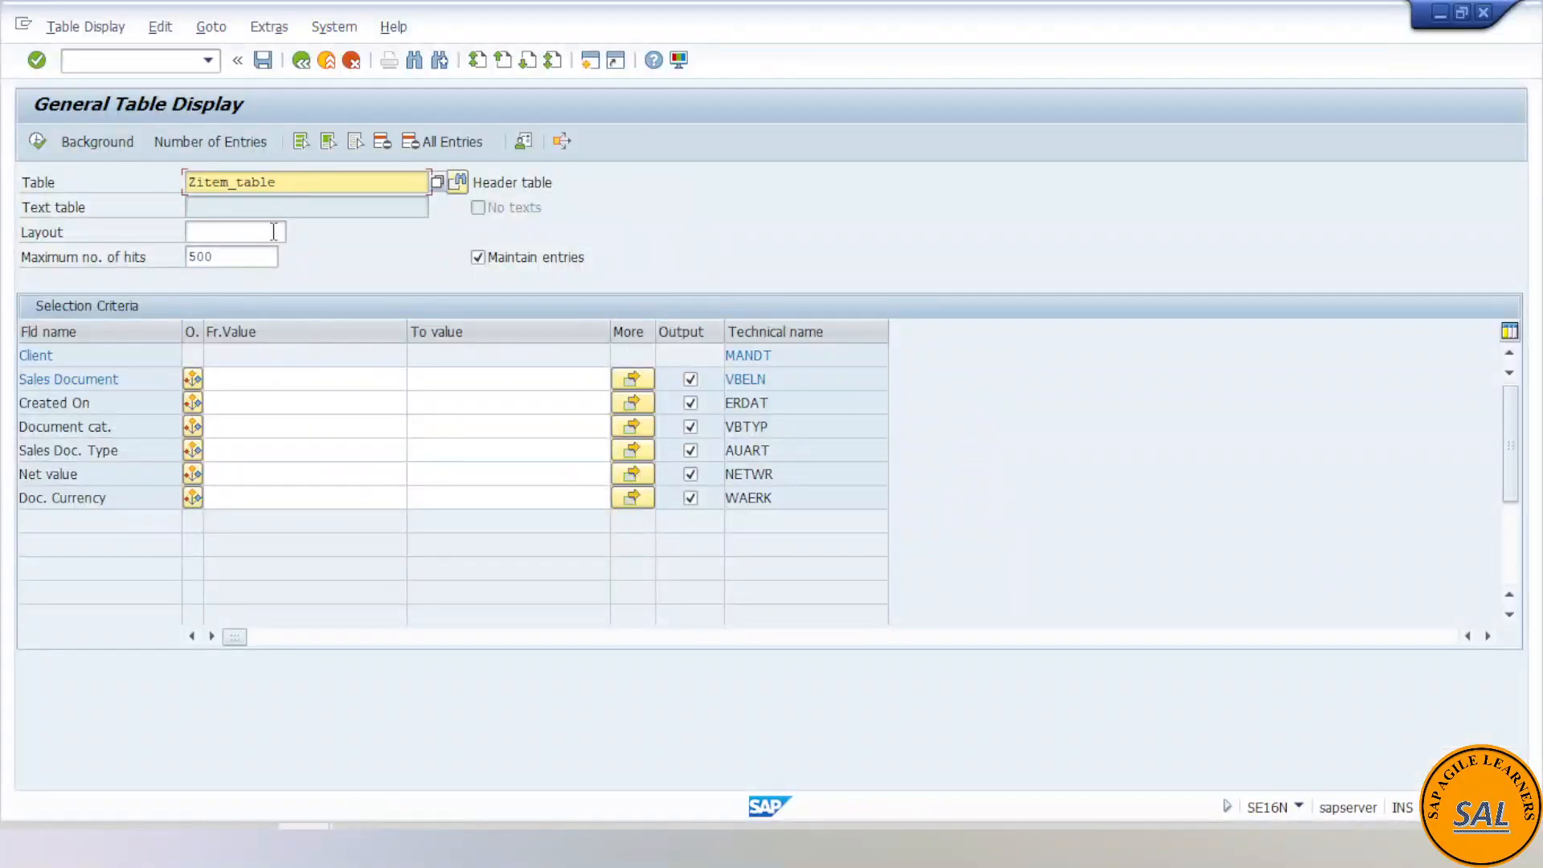
key("Return")
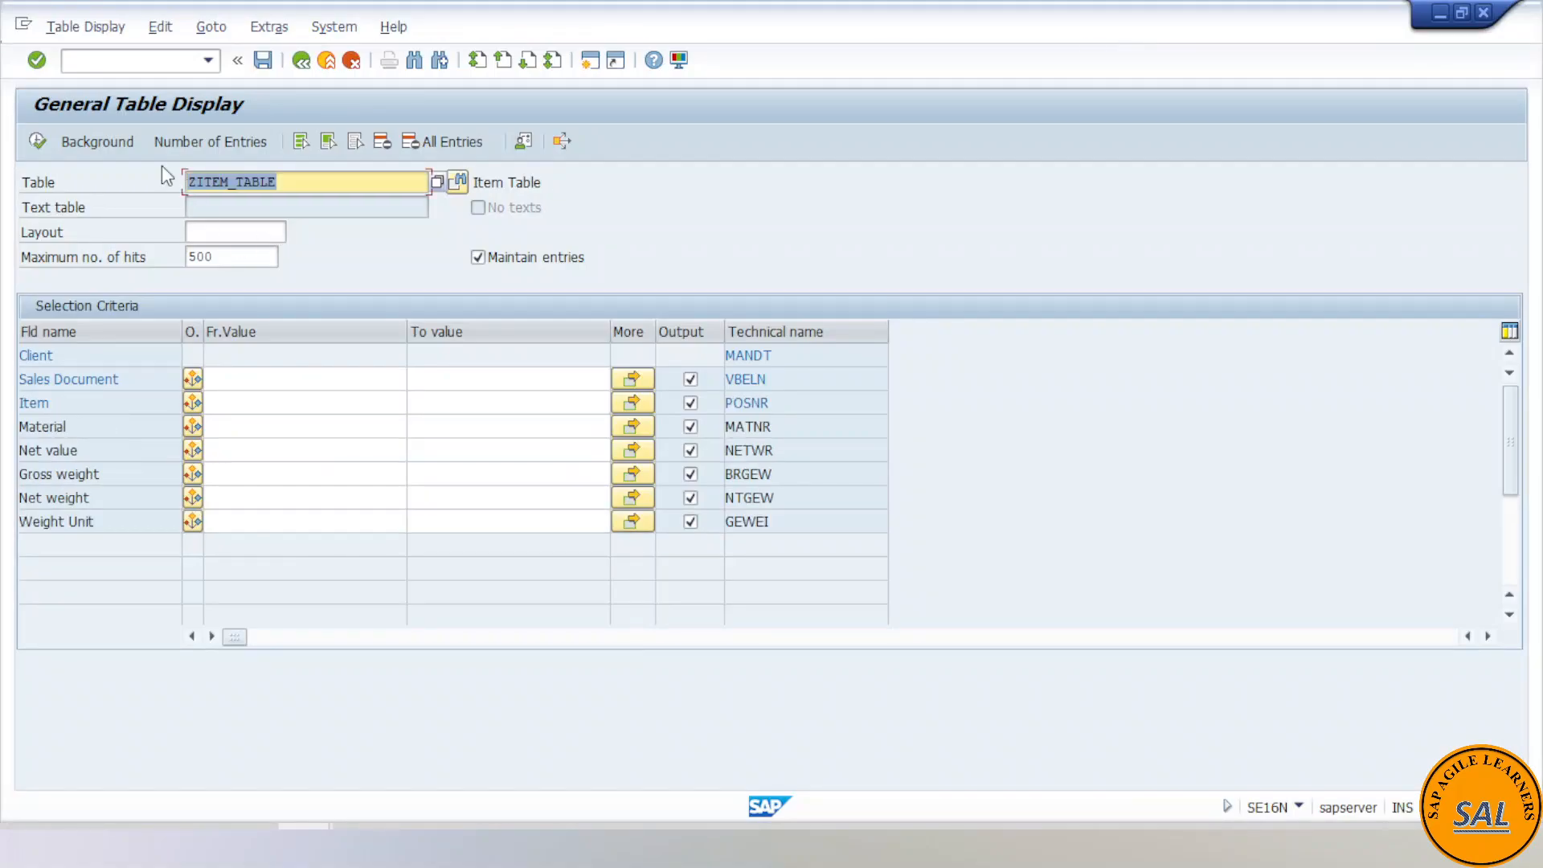
left_click(39, 143)
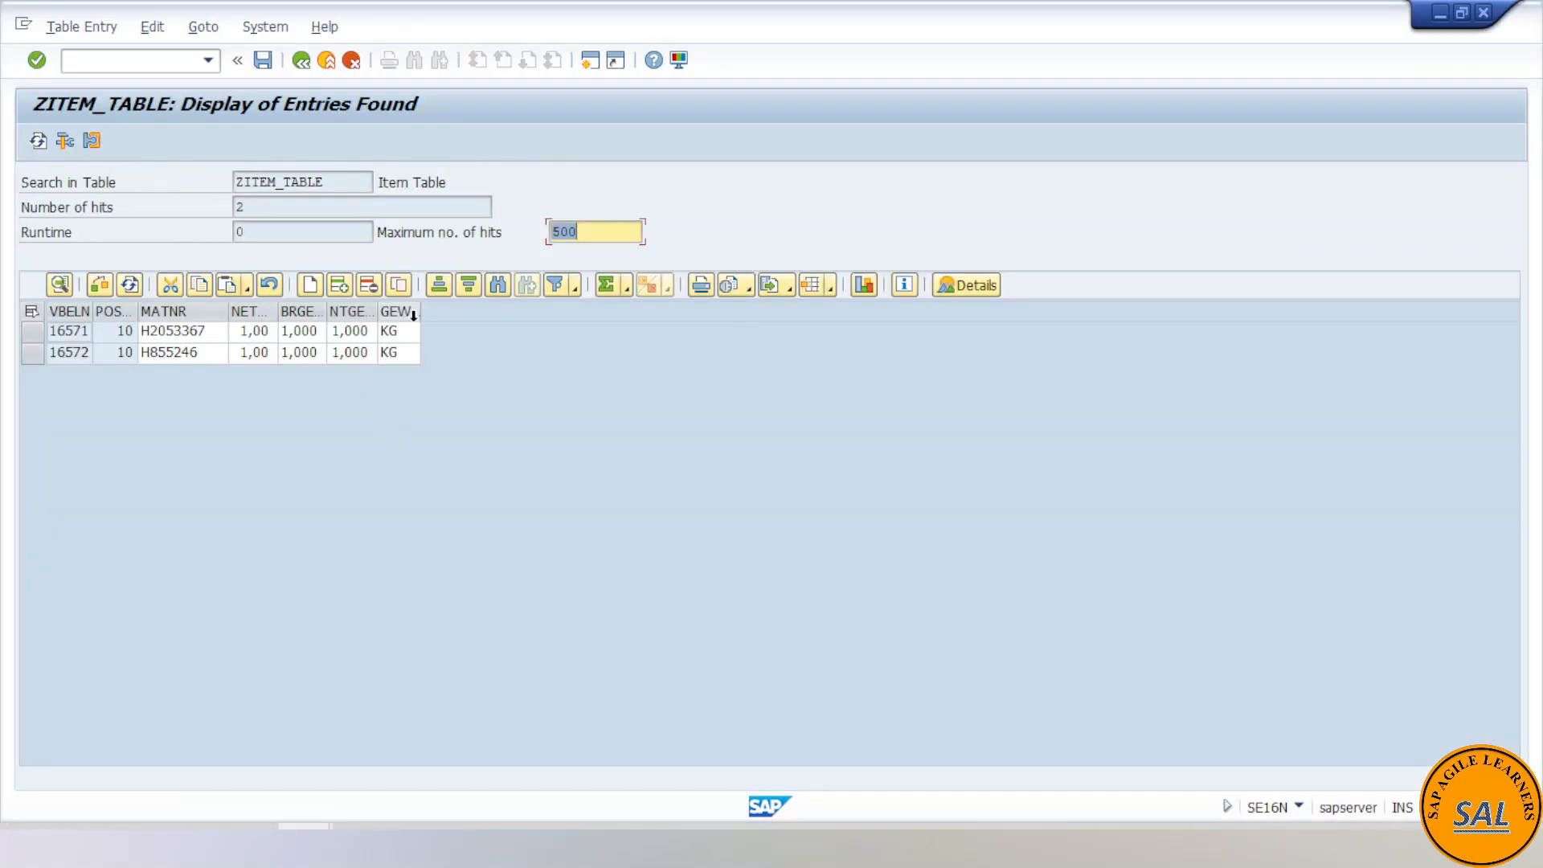
- Widen the GEWEI, NTGEW, BRGEW and NETWR columns in the entry list to fit their full headings
double_click(420, 312)
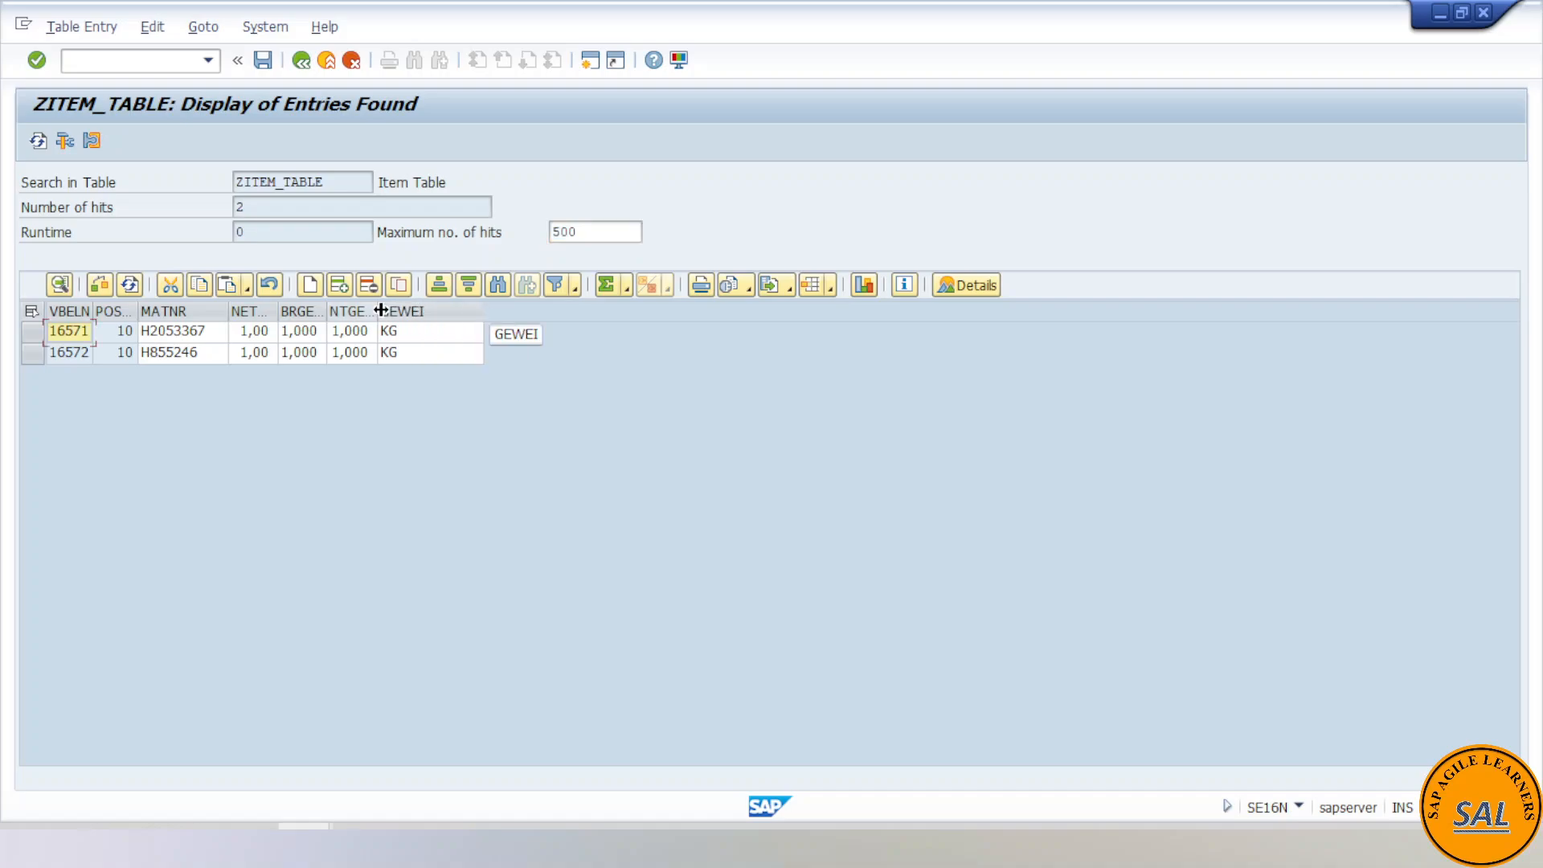
double_click(379, 311)
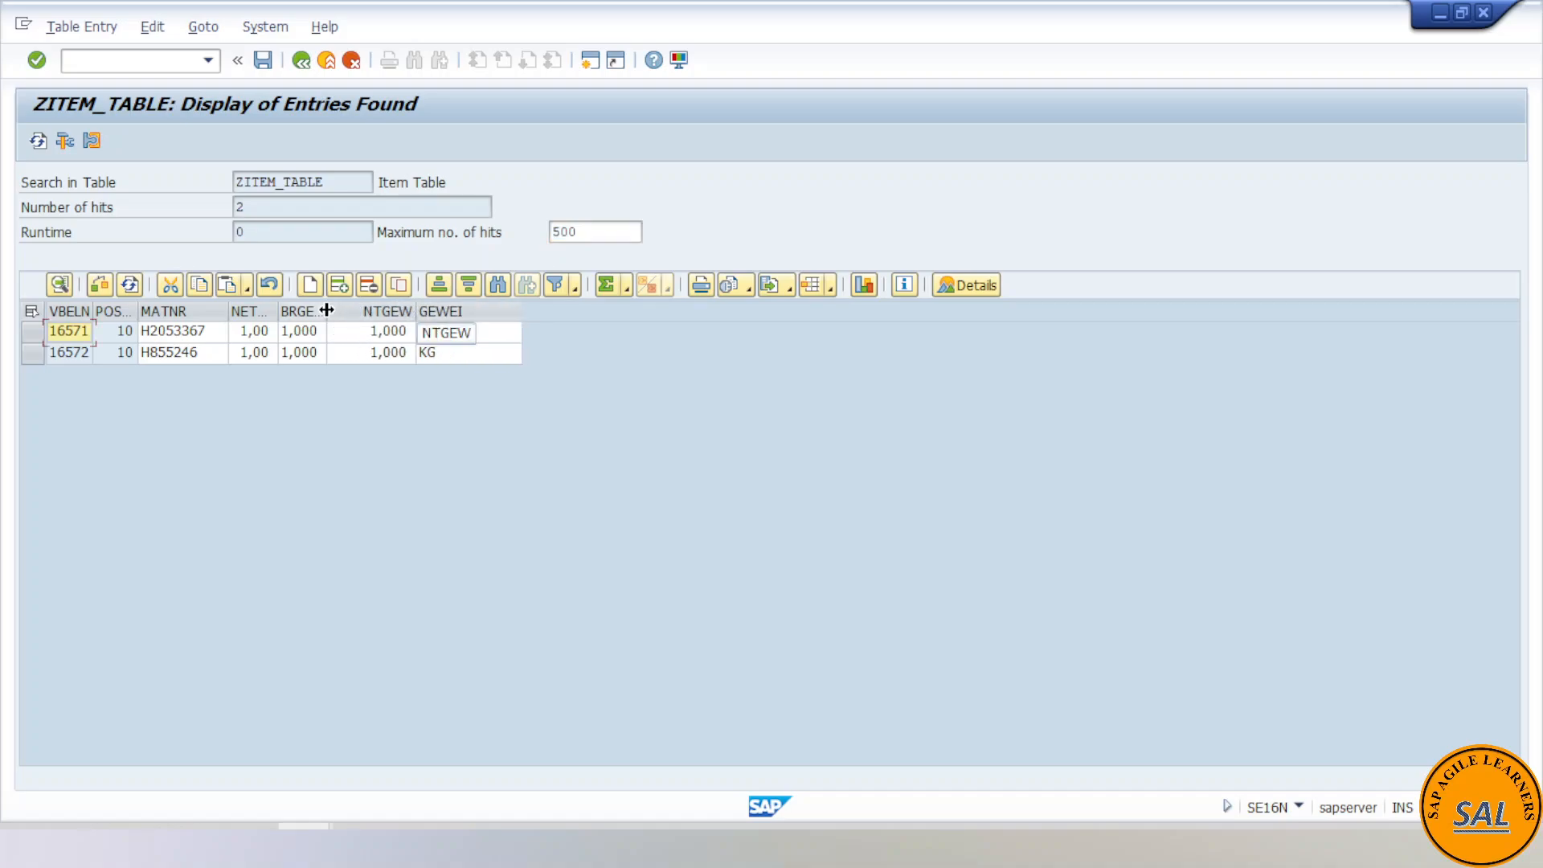
double_click(326, 311)
double_click(277, 310)
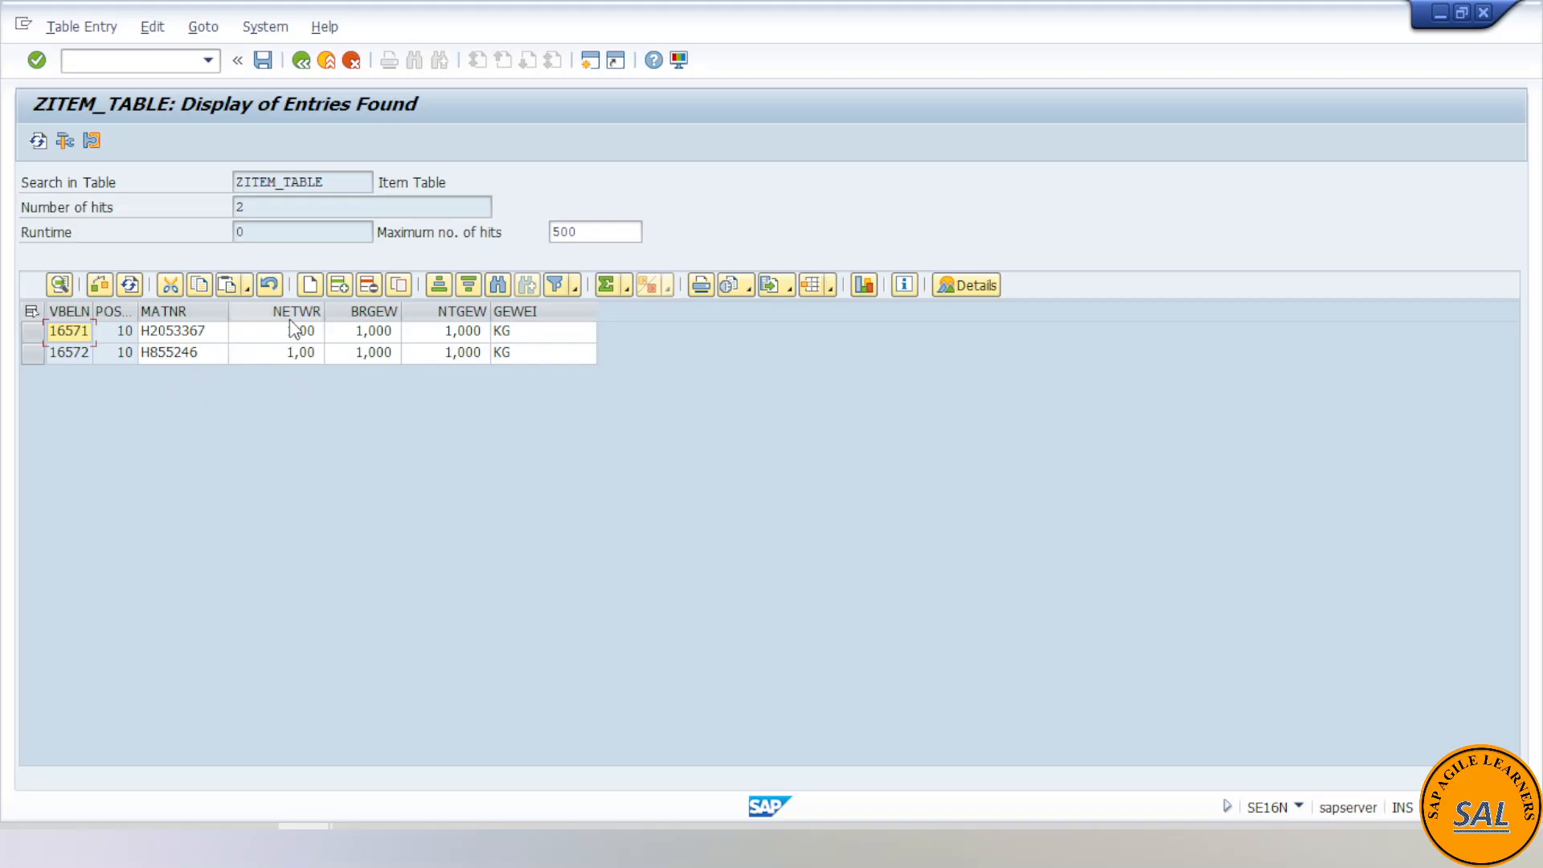
- Count the remaining item records in Excel rows 18 to 22 and add five blank rows to the ZITEM_TABLE entry list
left_click(361, 844)
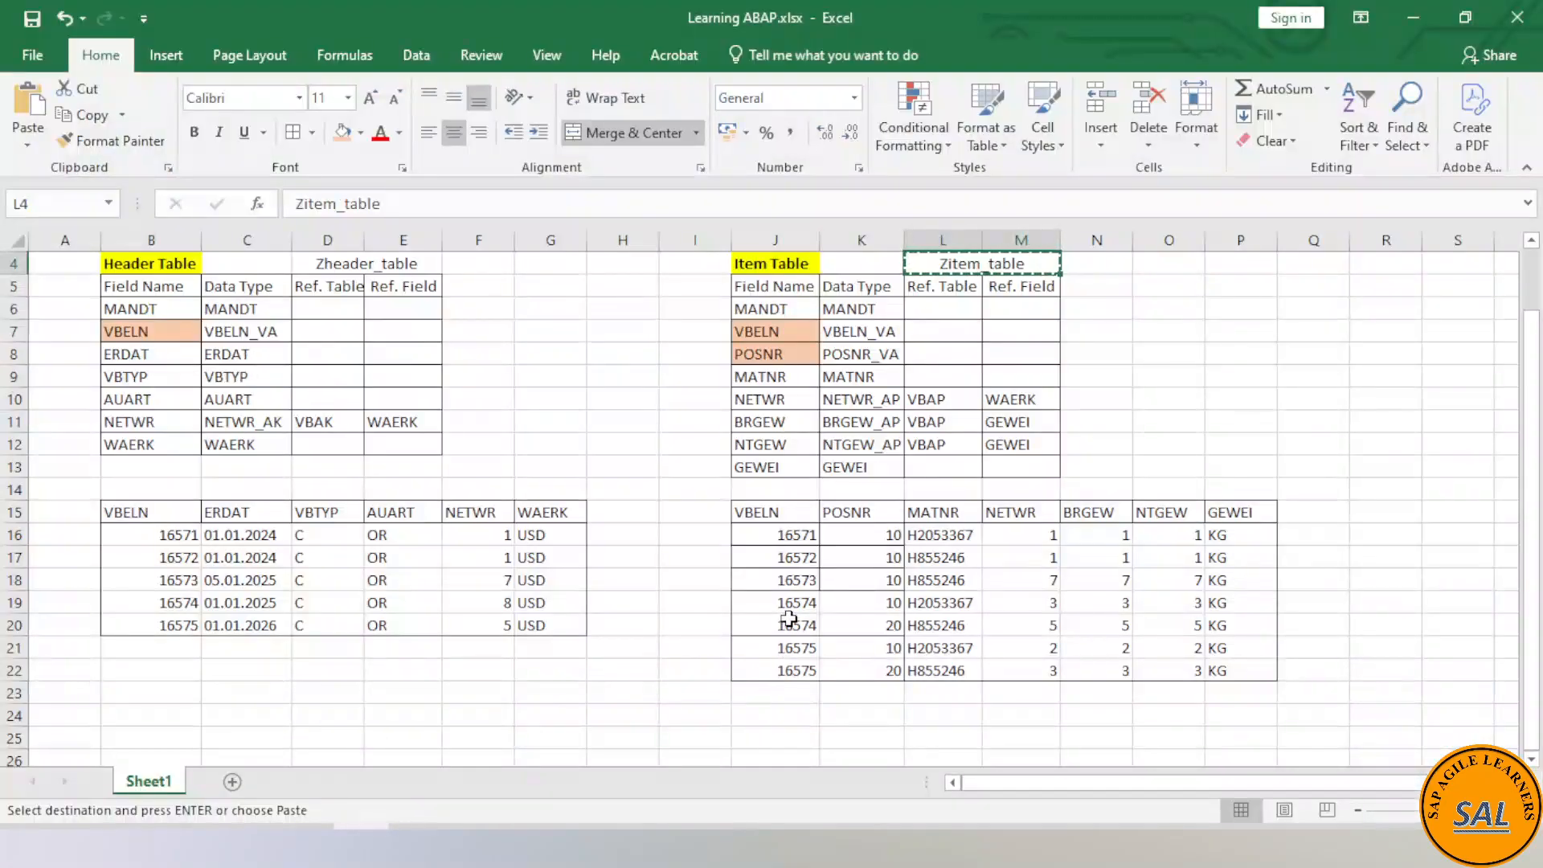
left_click(788, 619)
left_click(784, 584)
left_click_drag(784, 584, 796, 670)
key("alt+Tab")
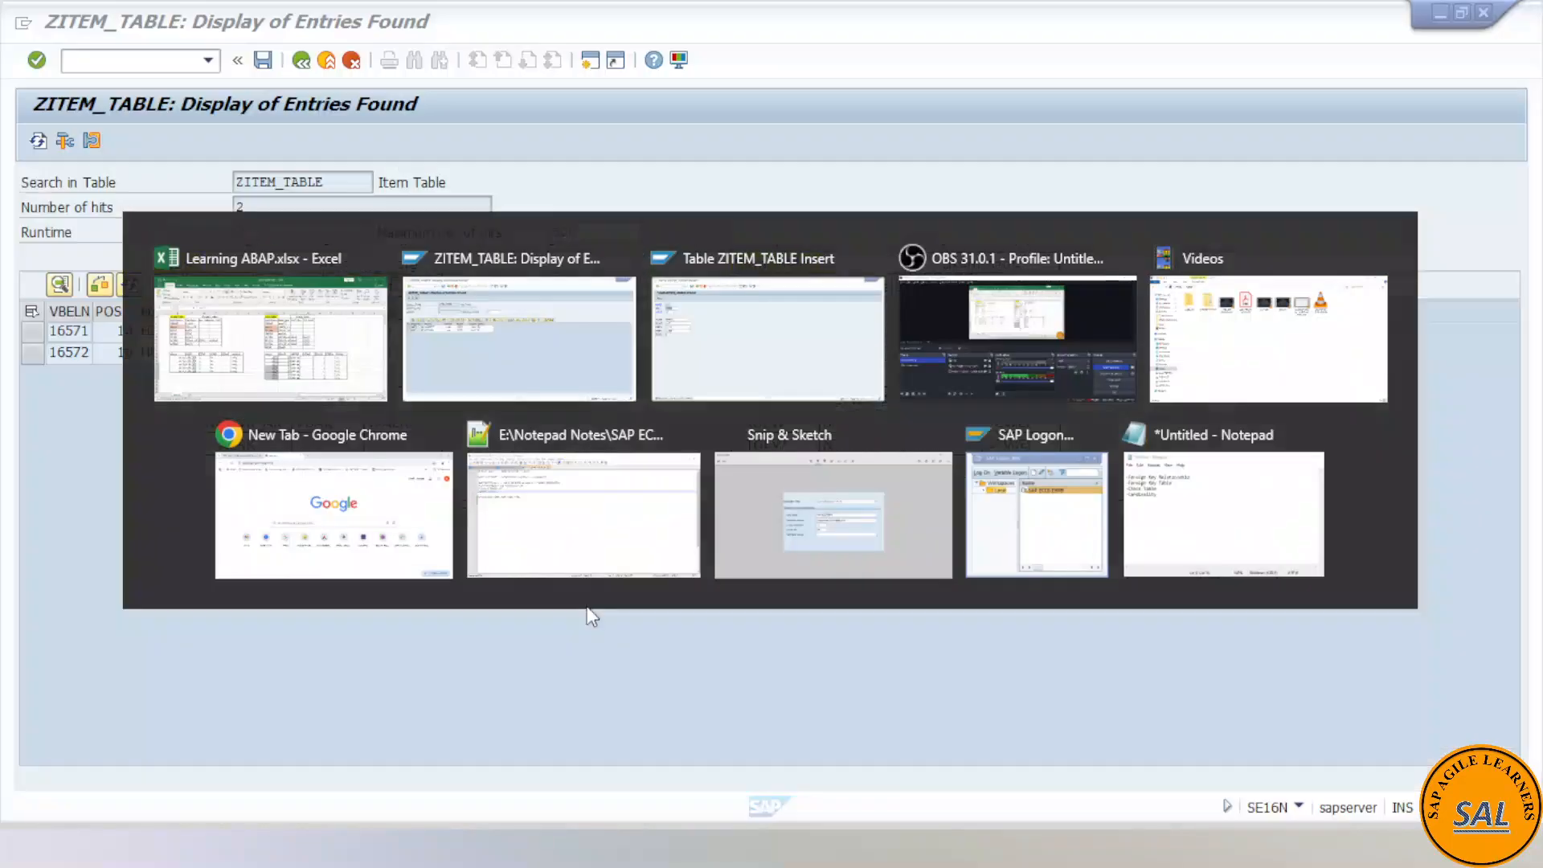
left_click(315, 288)
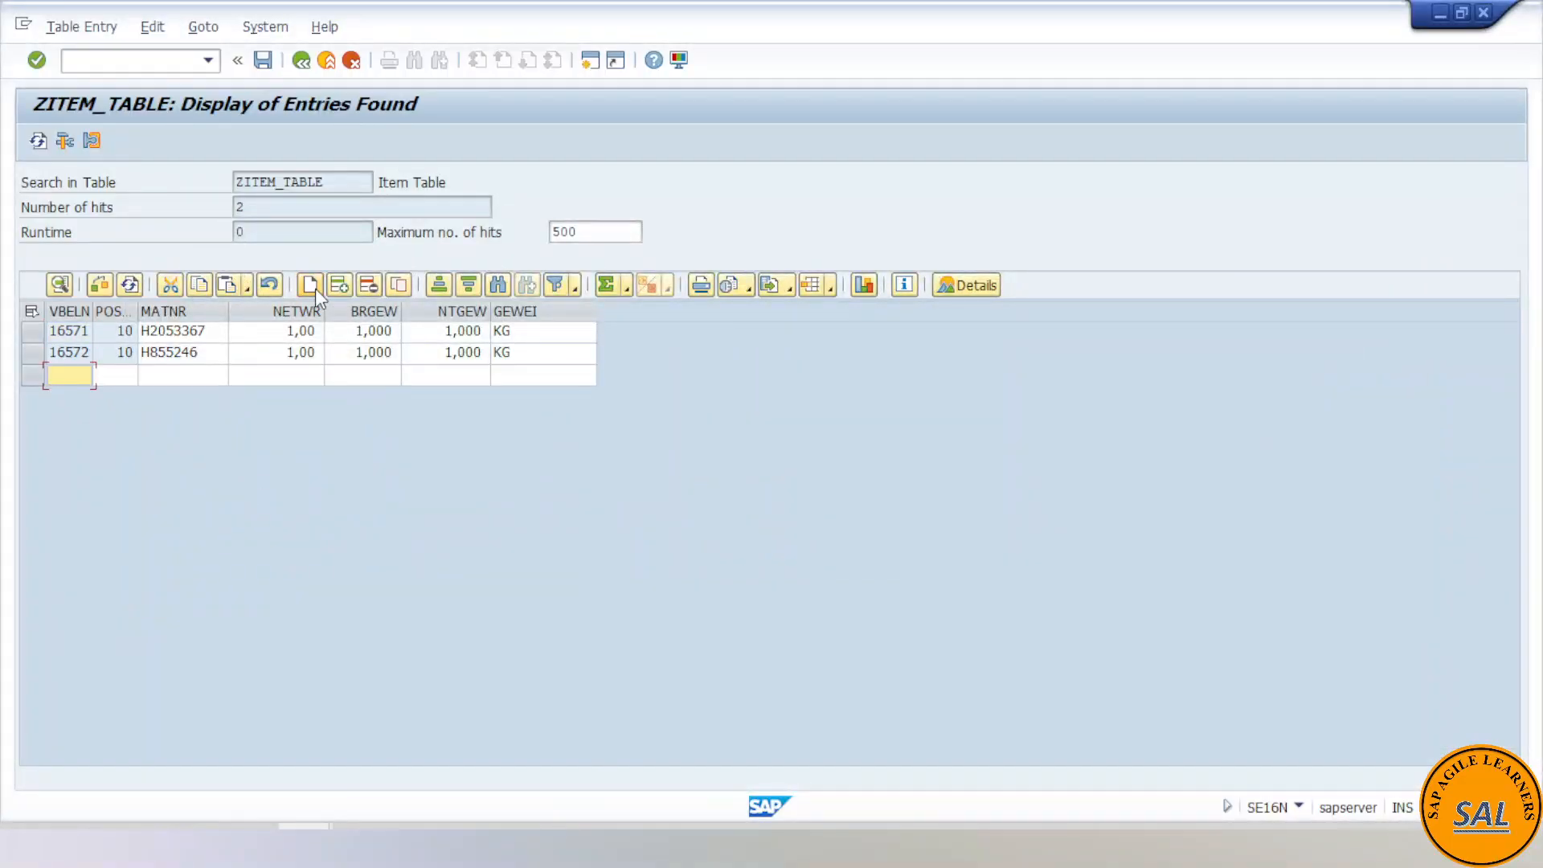
left_click(315, 288)
left_click(315, 287)
left_click(315, 288)
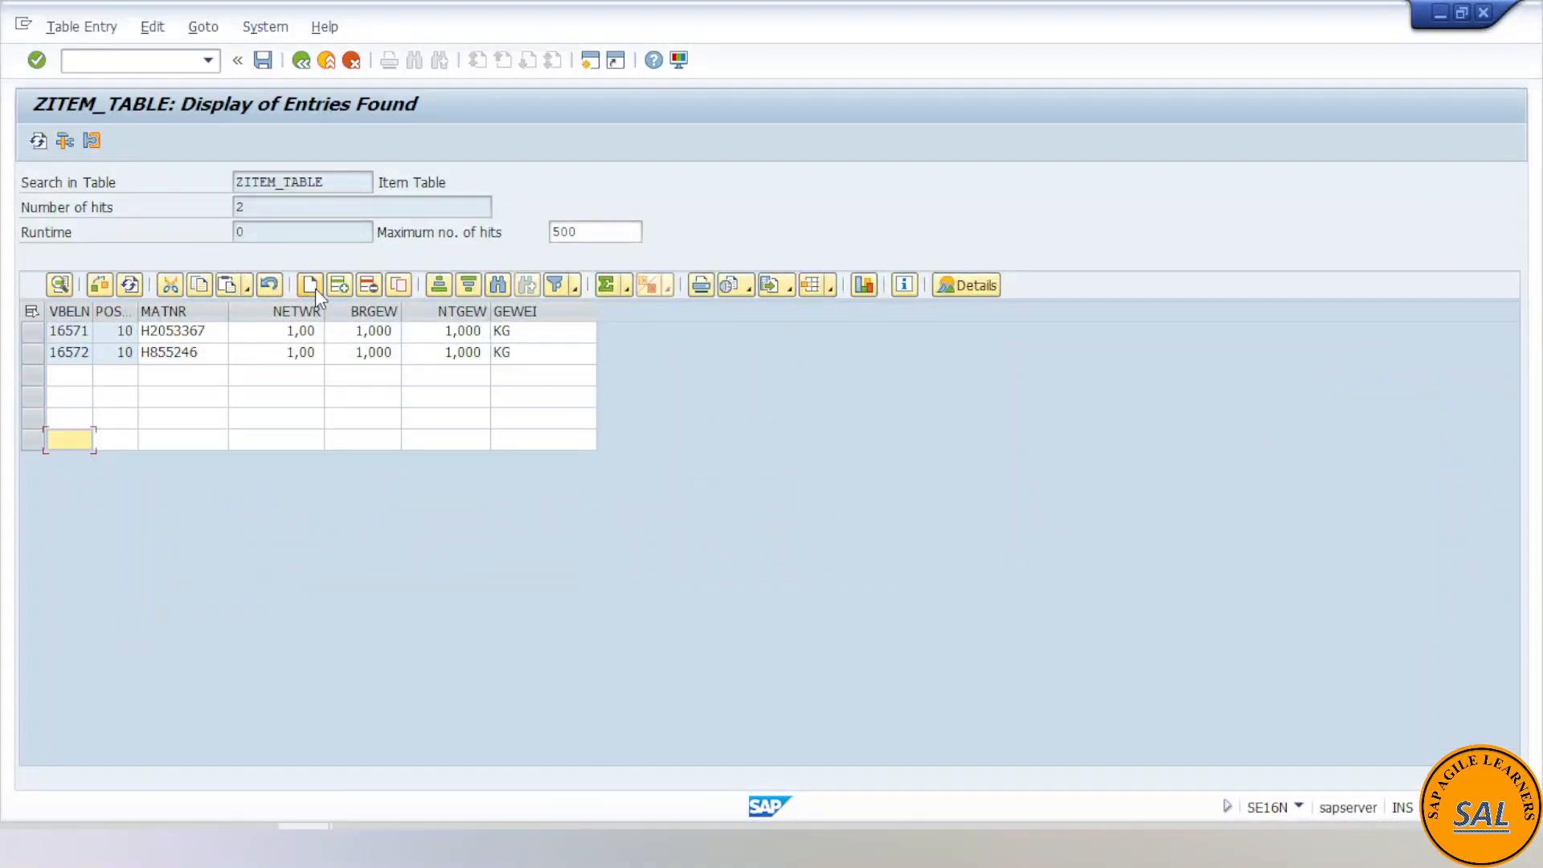
key("alt+Tab")
key("alt+Tab")
left_click(313, 288)
- Copy the five remaining item records in Excel range J18:P22 into the blank ZITEM_TABLE rows, starting at the first blank VBELN cell
key("alt+Tab")
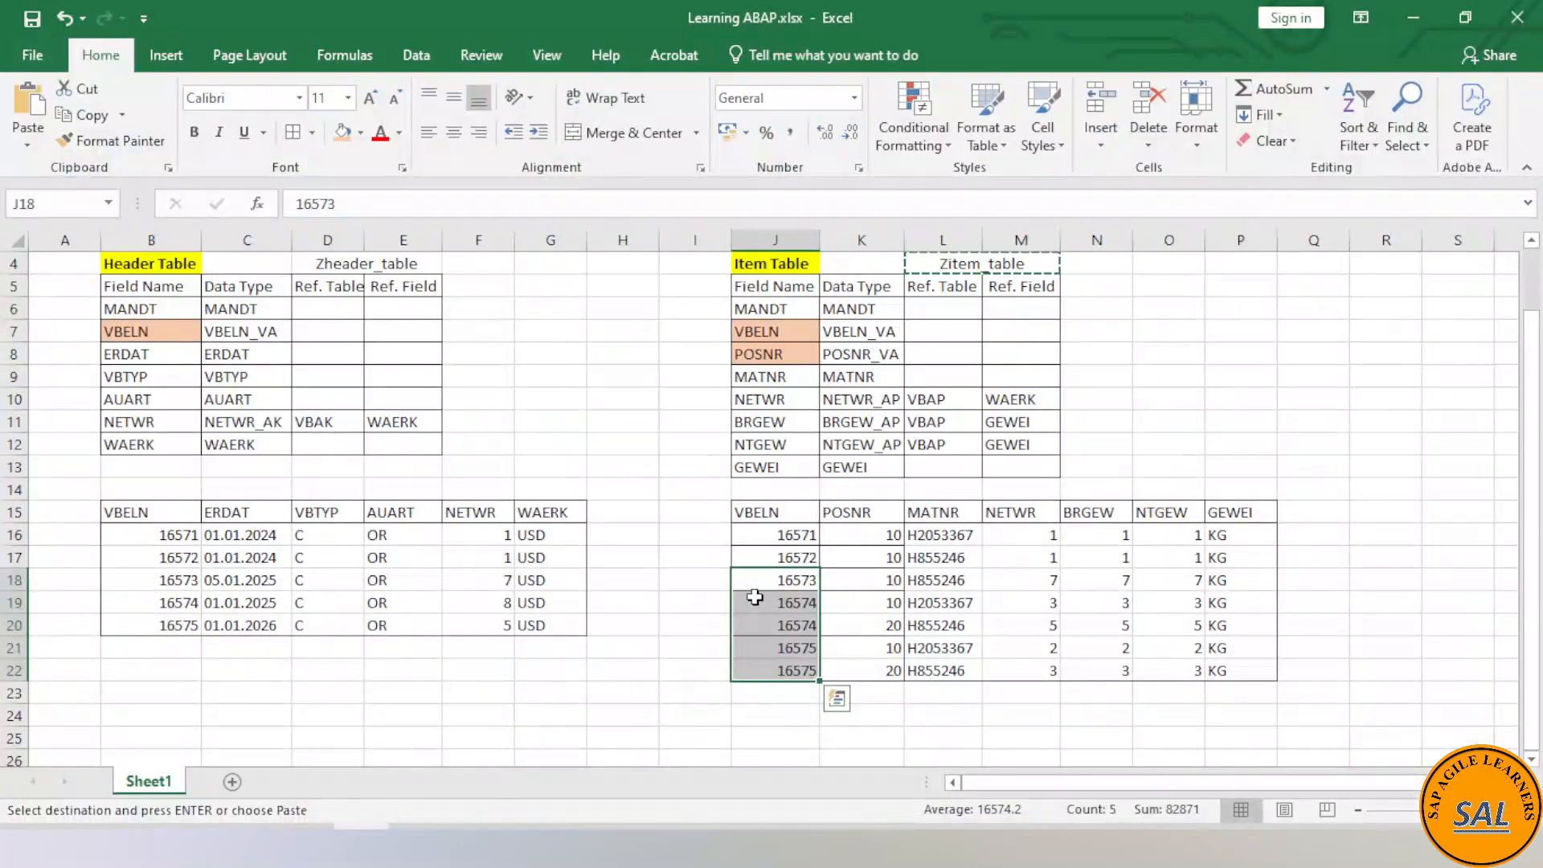
left_click_drag(771, 585, 1222, 672)
key("ctrl+c")
key("alt+Tab")
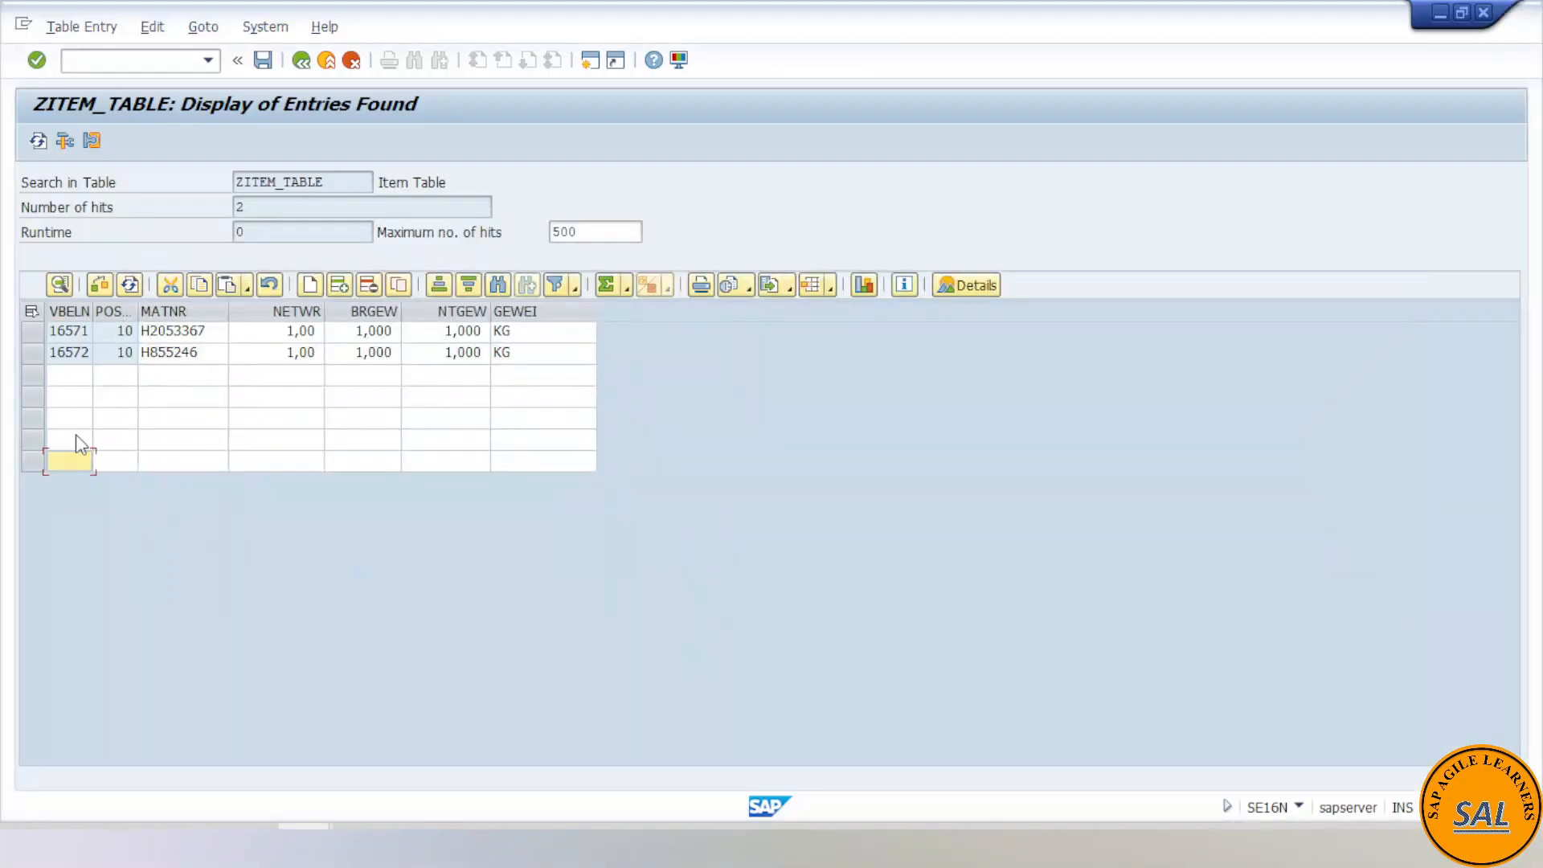
left_click(75, 376)
key("ctrl+v")
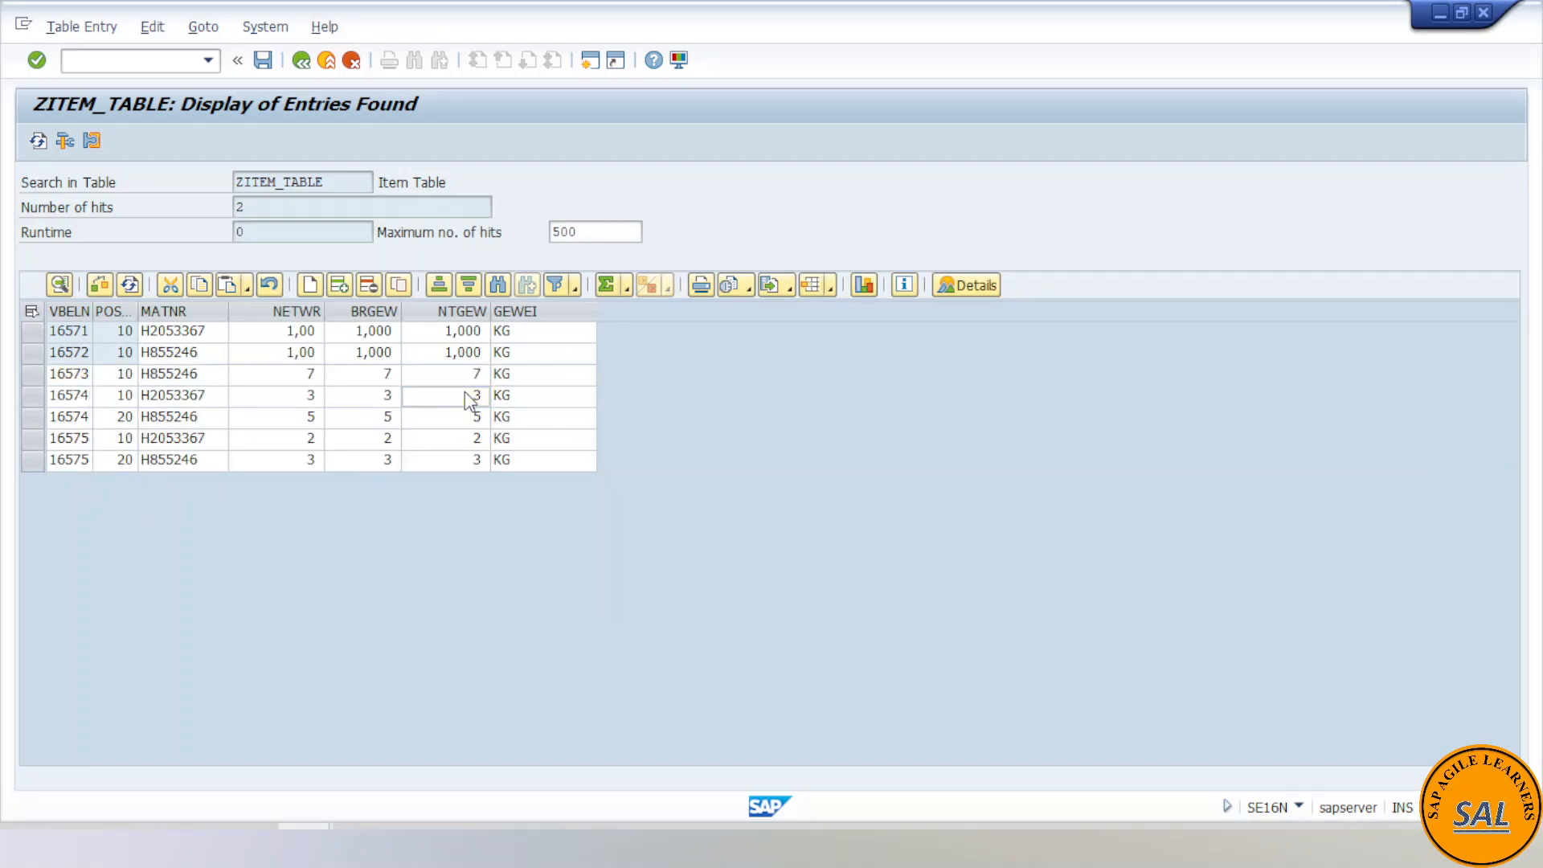
- Validate and save the five new item rows, accept the change summary, and refresh the ZITEM_TABLE entry list
key("Return")
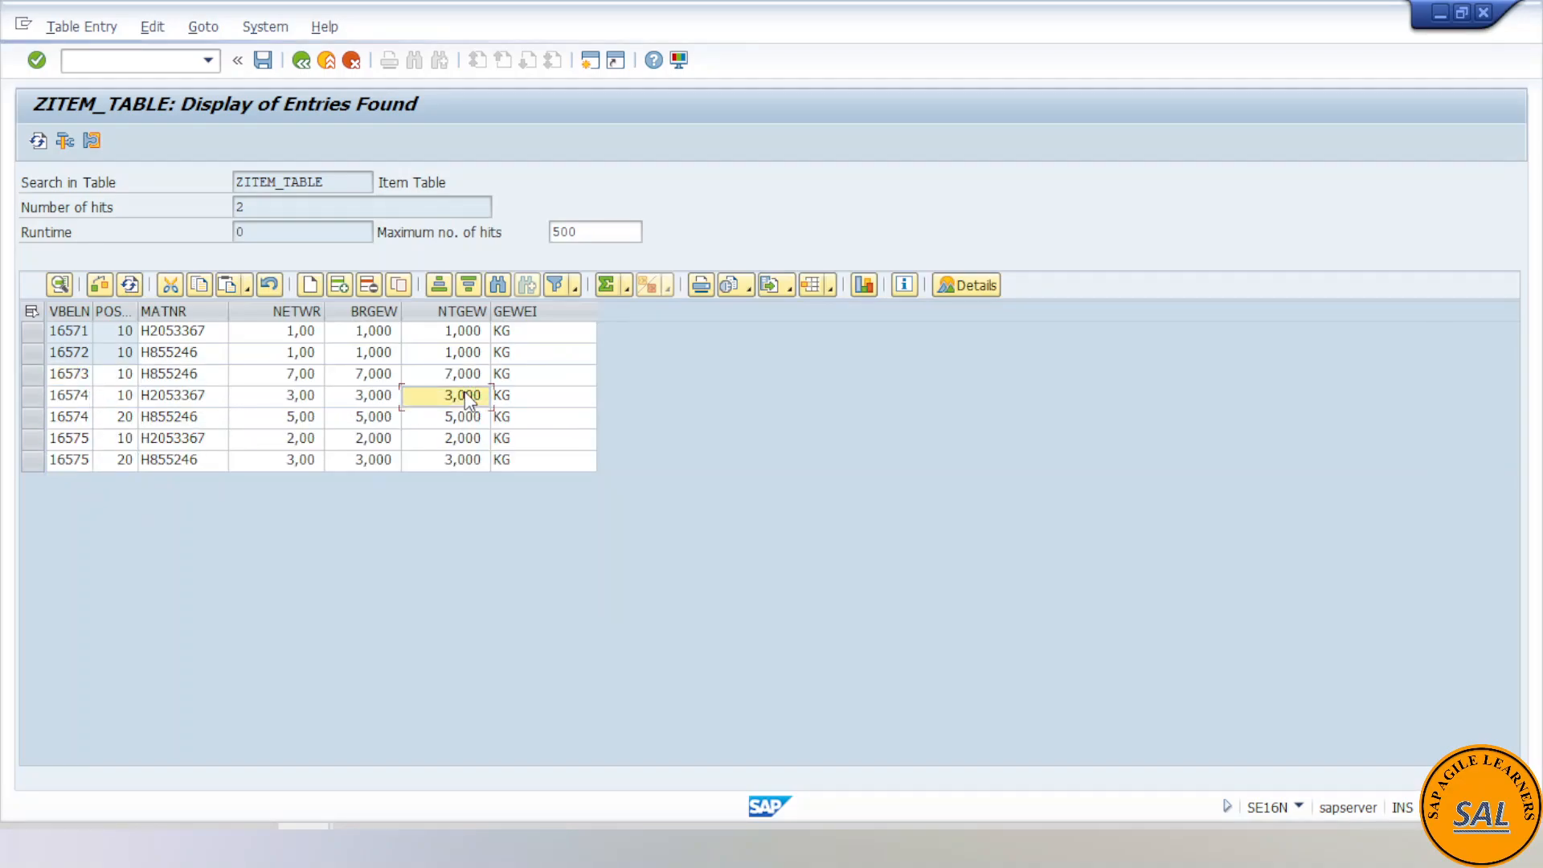
left_click(264, 61)
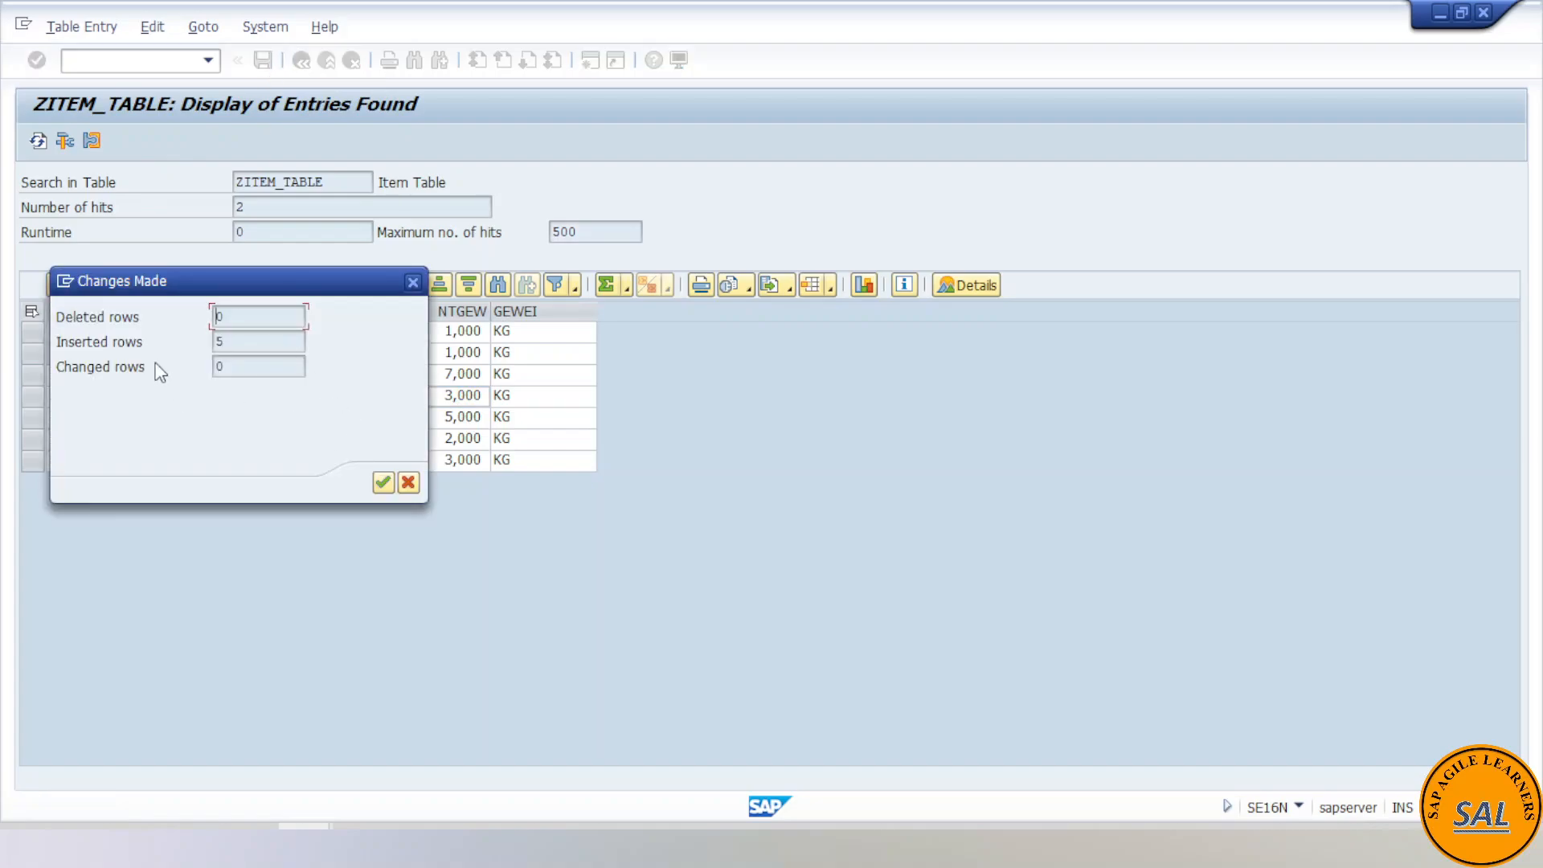
left_click_drag(242, 347, 188, 347)
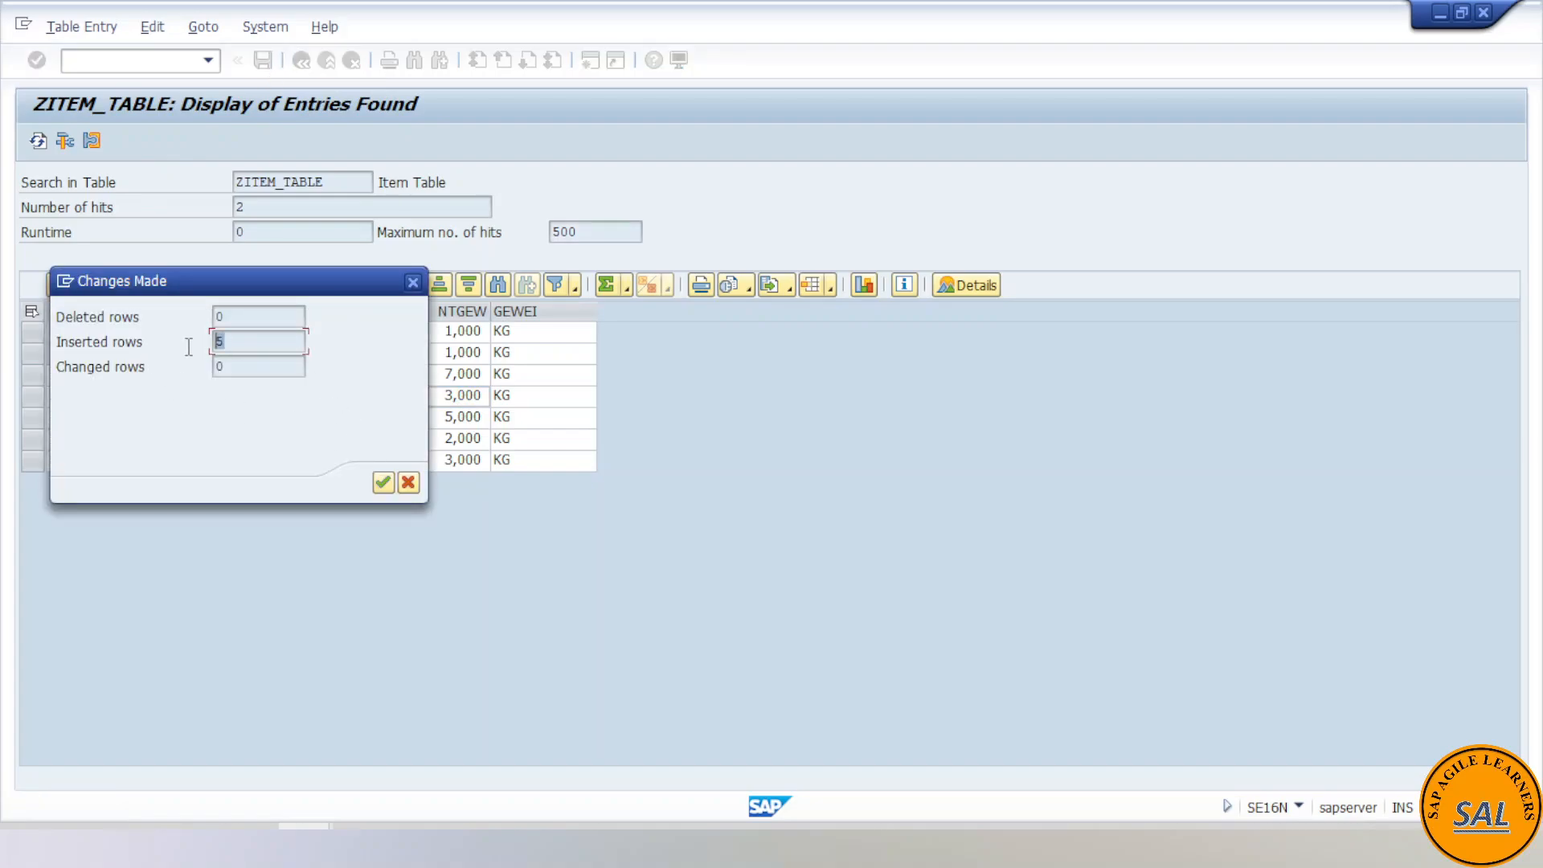
left_click(381, 483)
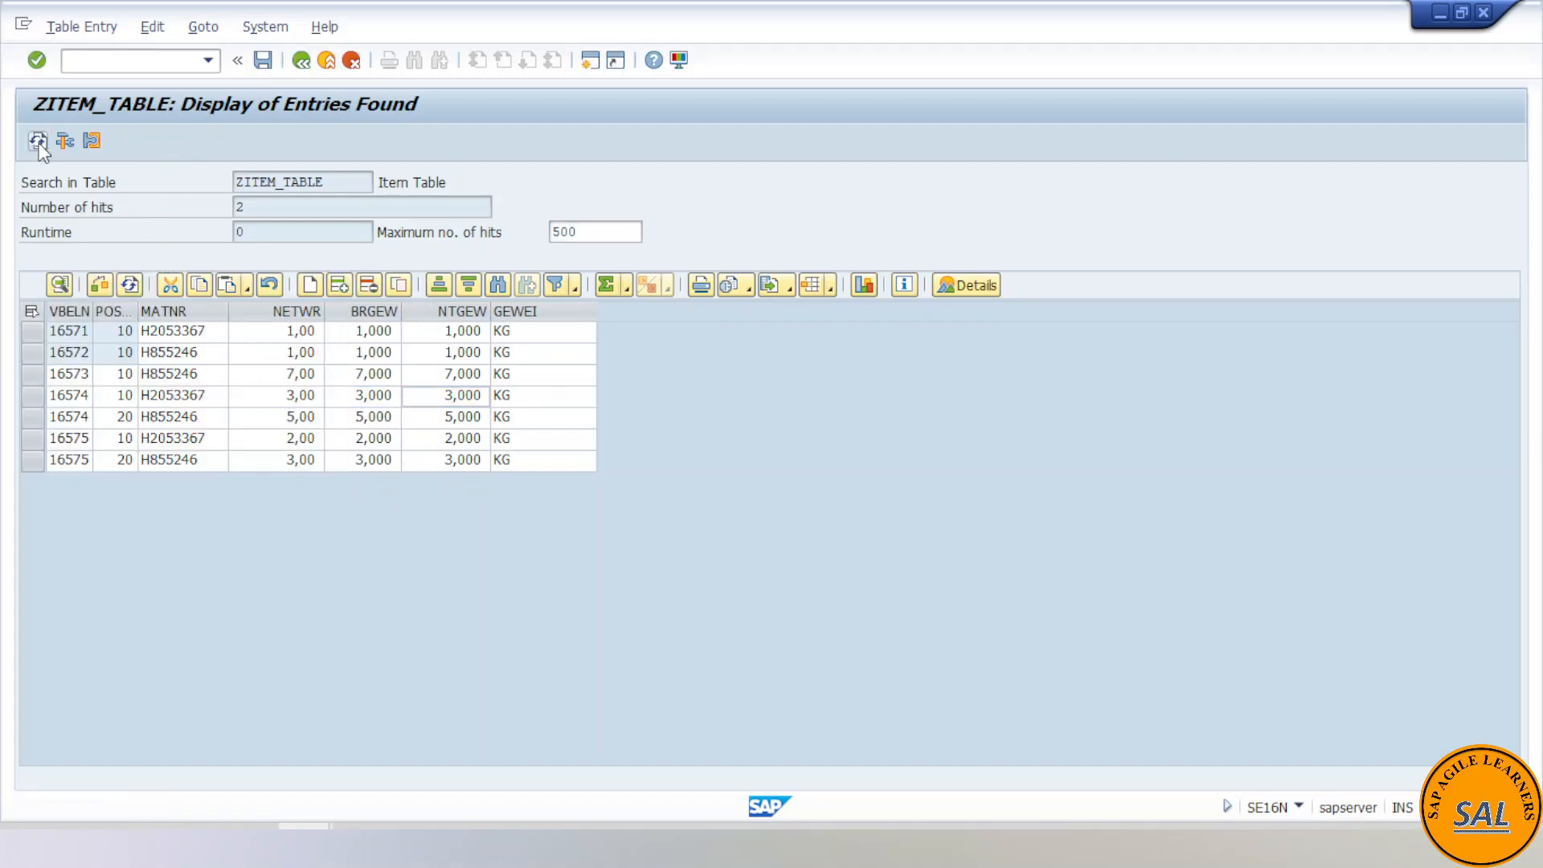
left_click(213, 398)
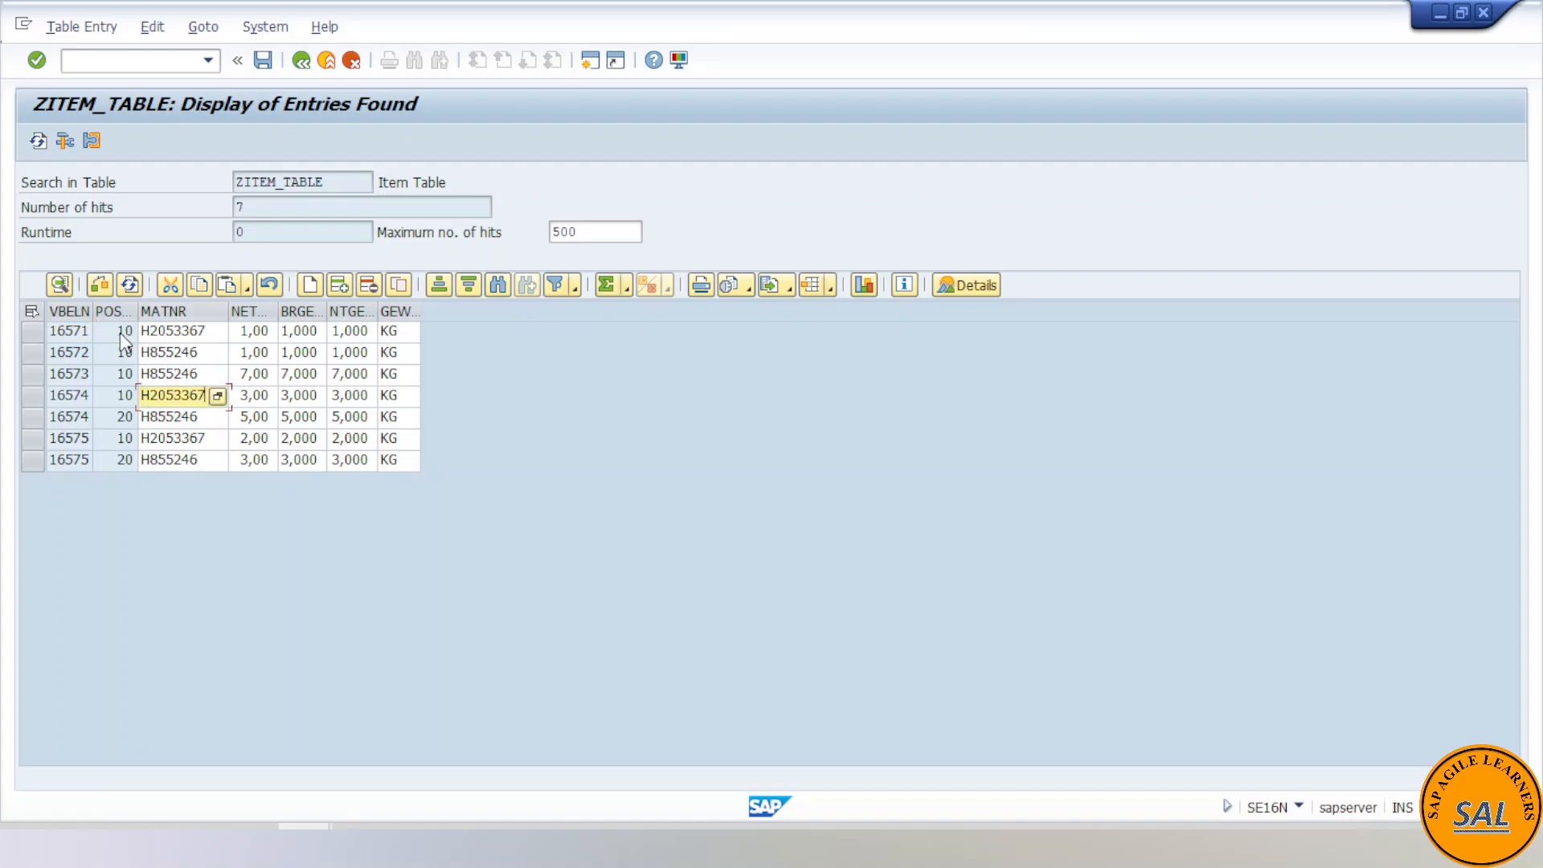
- Widen the VBELN and POSNR columns and examine the key field cells of the saved item entries
left_click(125, 353)
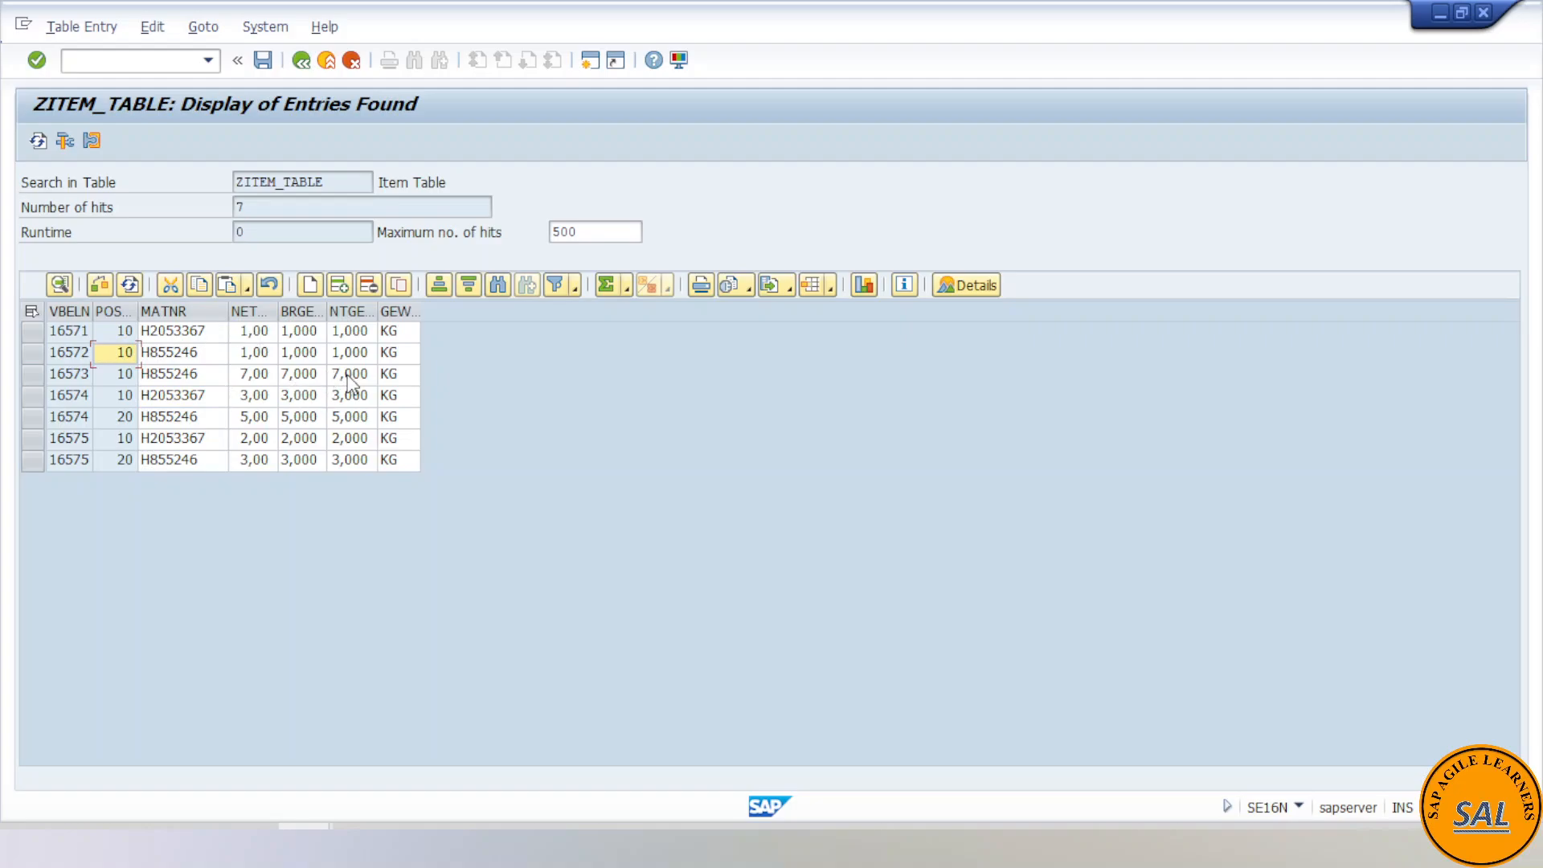
mouse_move(139, 312)
left_mouse_down()
mouse_move(160, 313)
mouse_move(123, 310)
left_mouse_up()
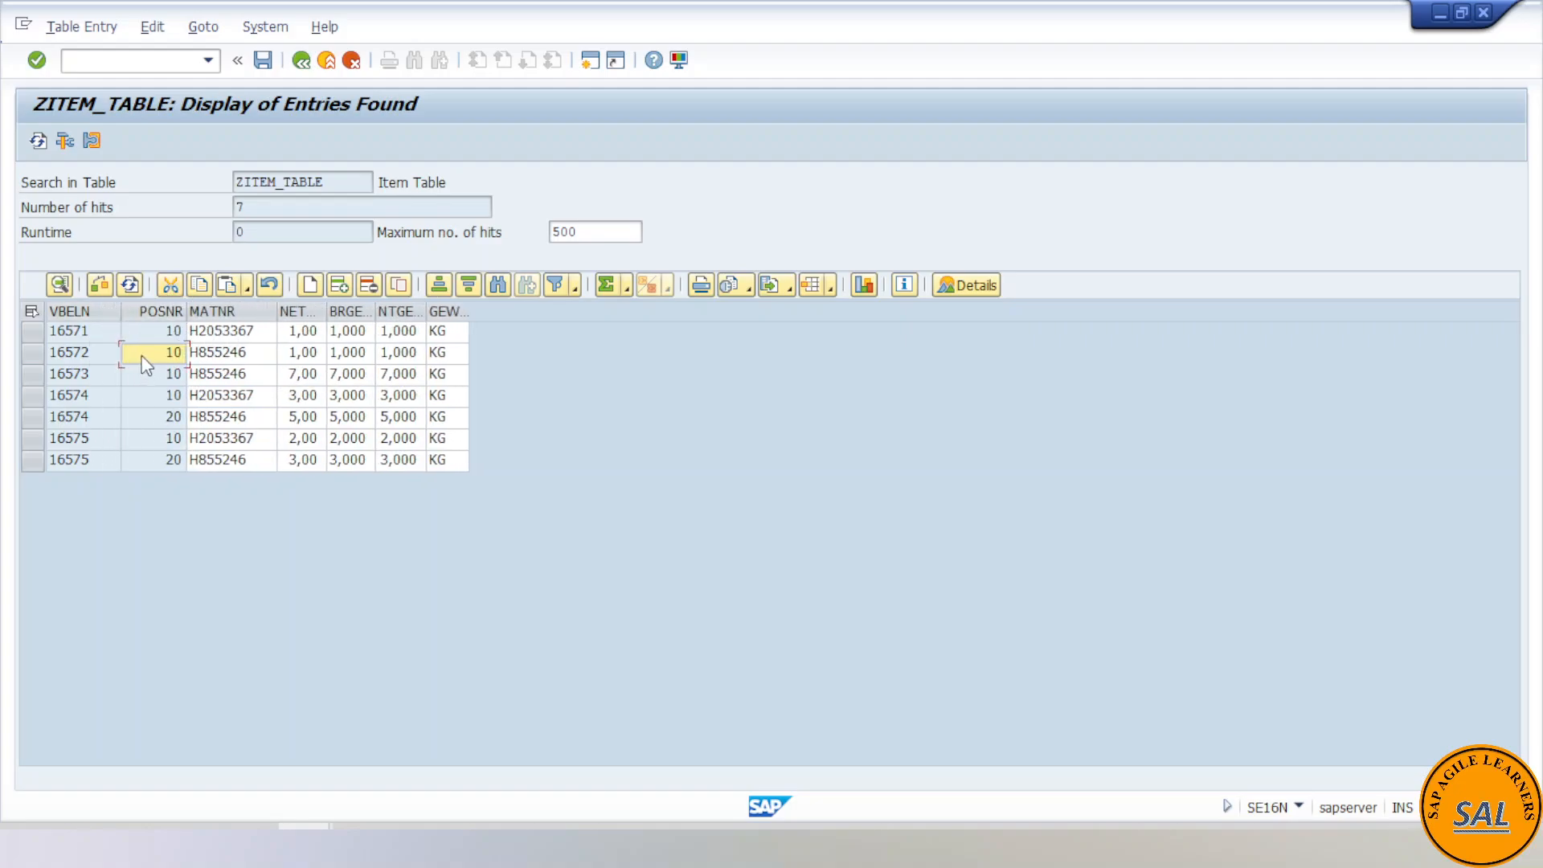
left_click(100, 375)
left_click(41, 352)
left_click(132, 374)
left_click(151, 355)
key("Up")
left_click(152, 374)
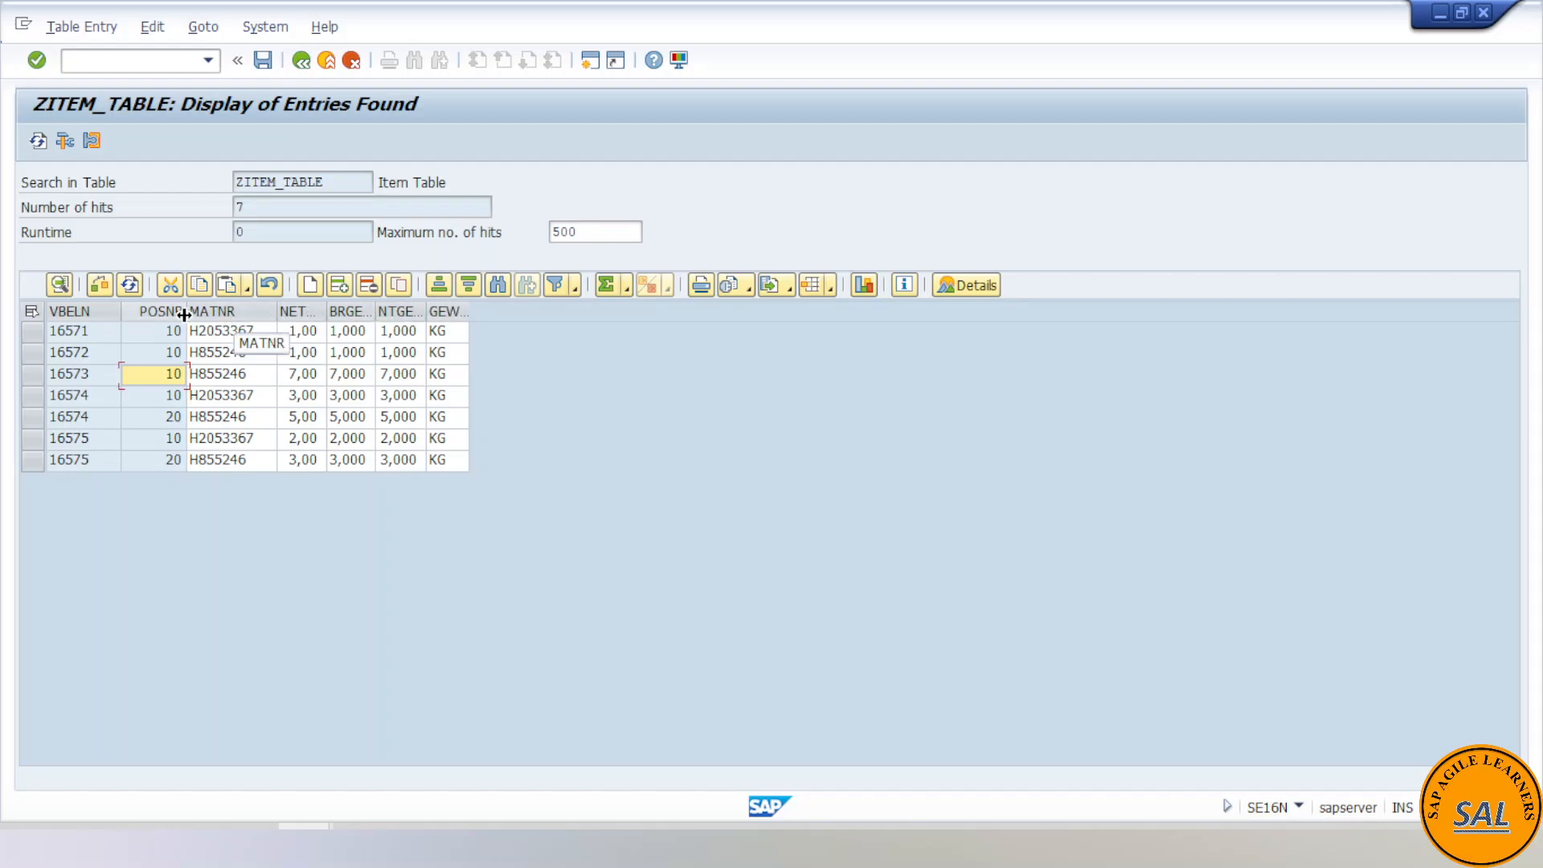
- Turn off Technical Name as Column Heading in the technical settings, redisplay the ZITEM_TABLE entries, and widen the Net value and Gross weight columns
left_click(302, 60)
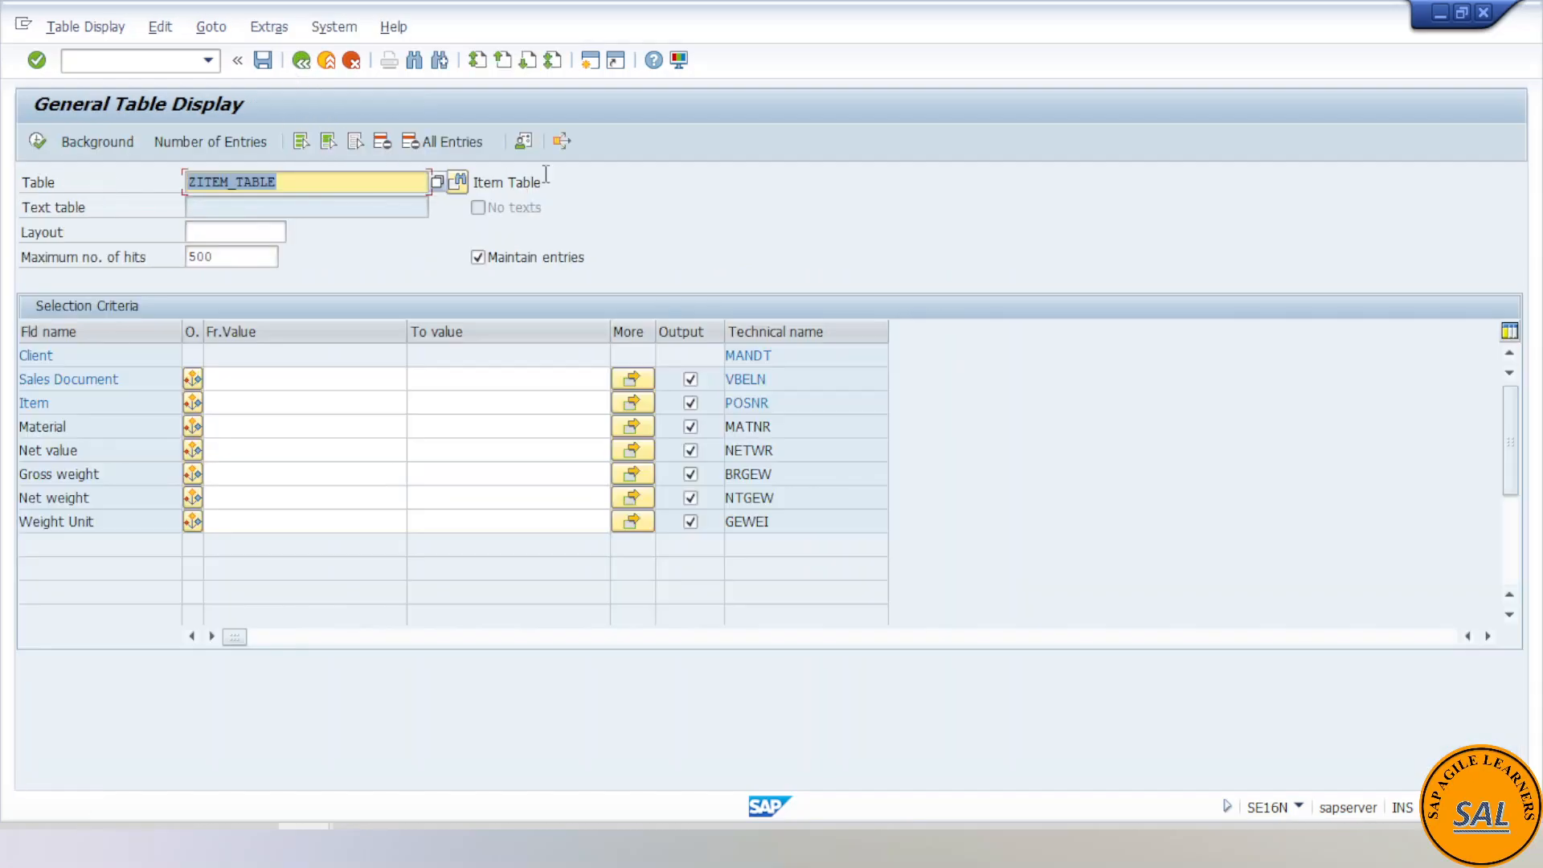
left_click(523, 142)
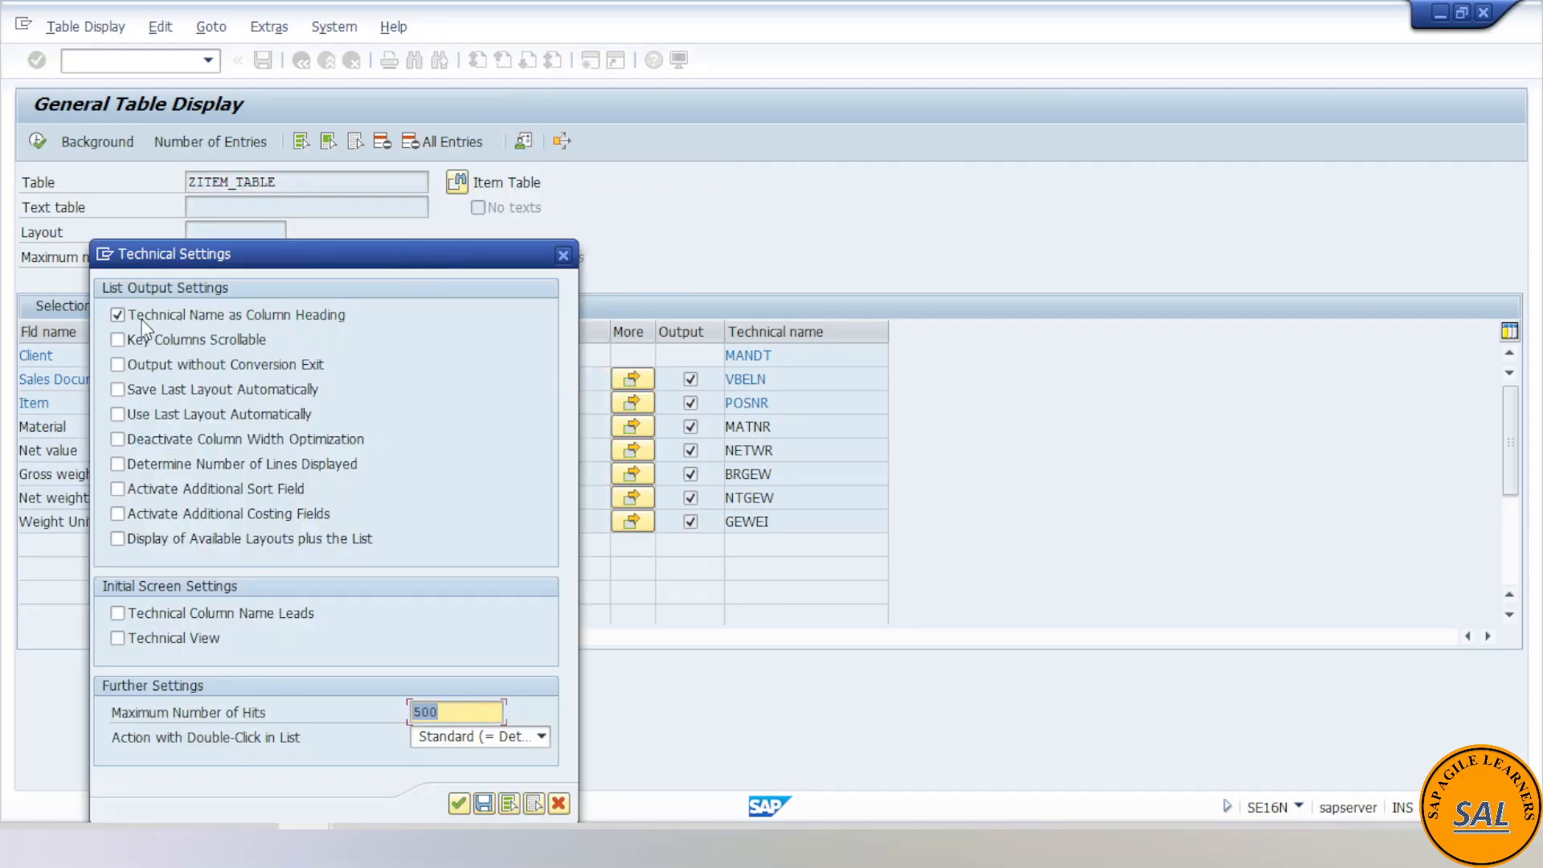
left_click(142, 318)
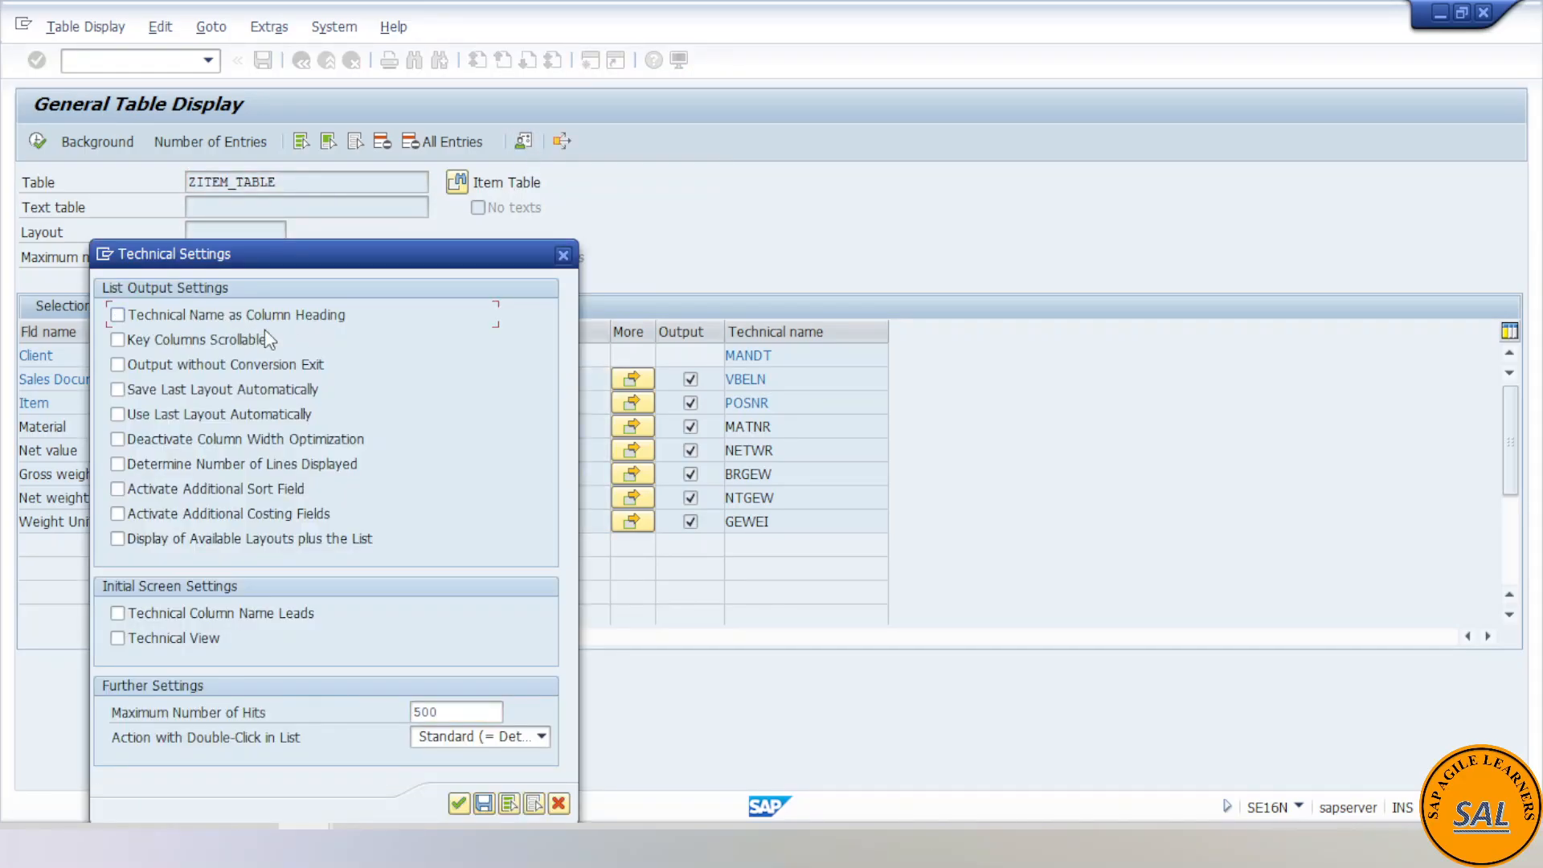
left_click(459, 804)
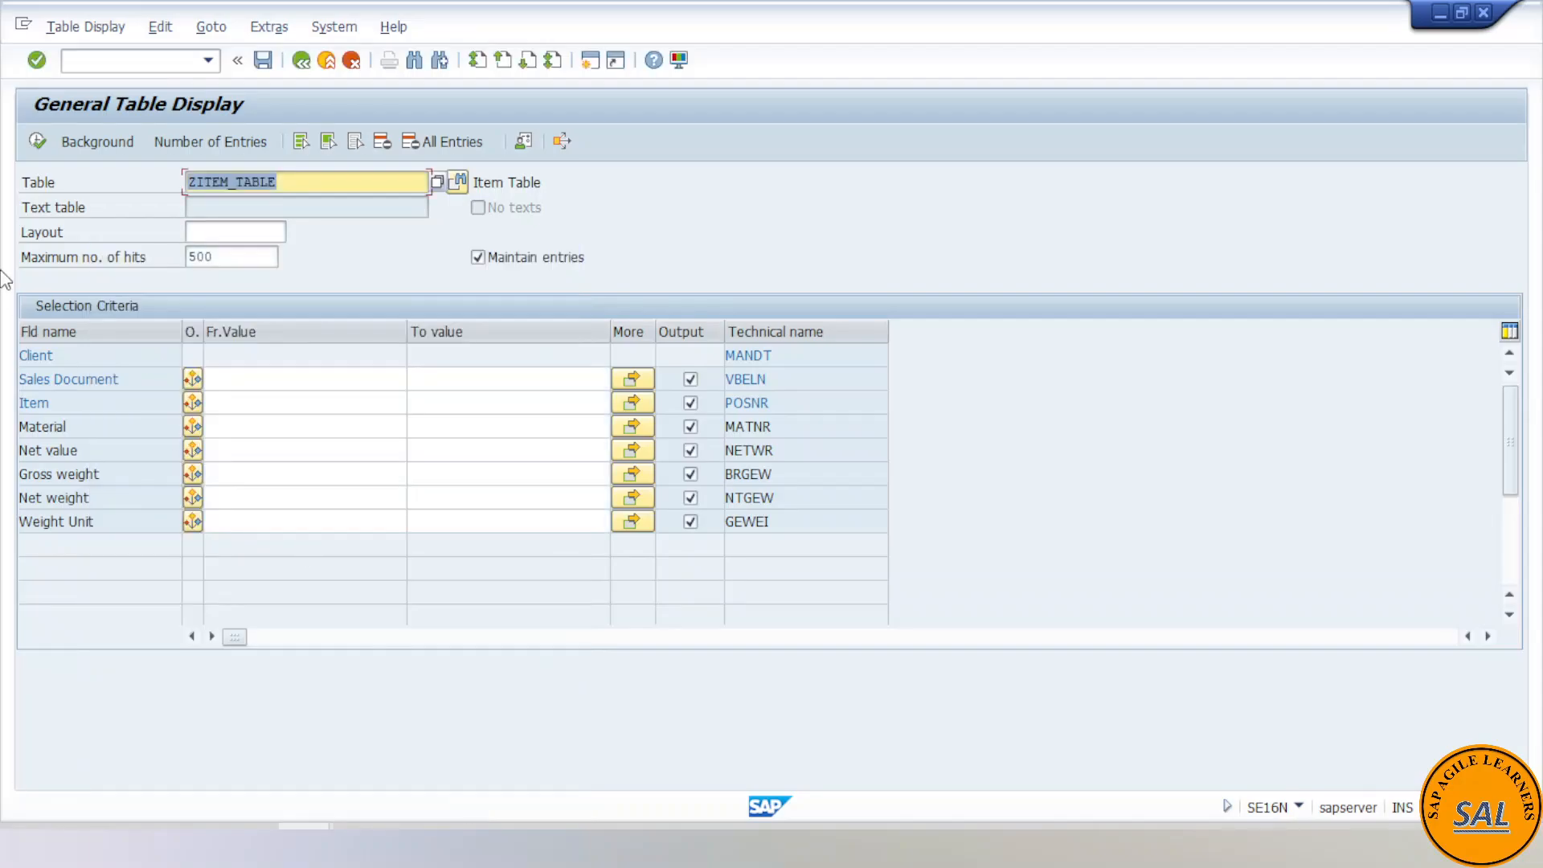
left_click(37, 141)
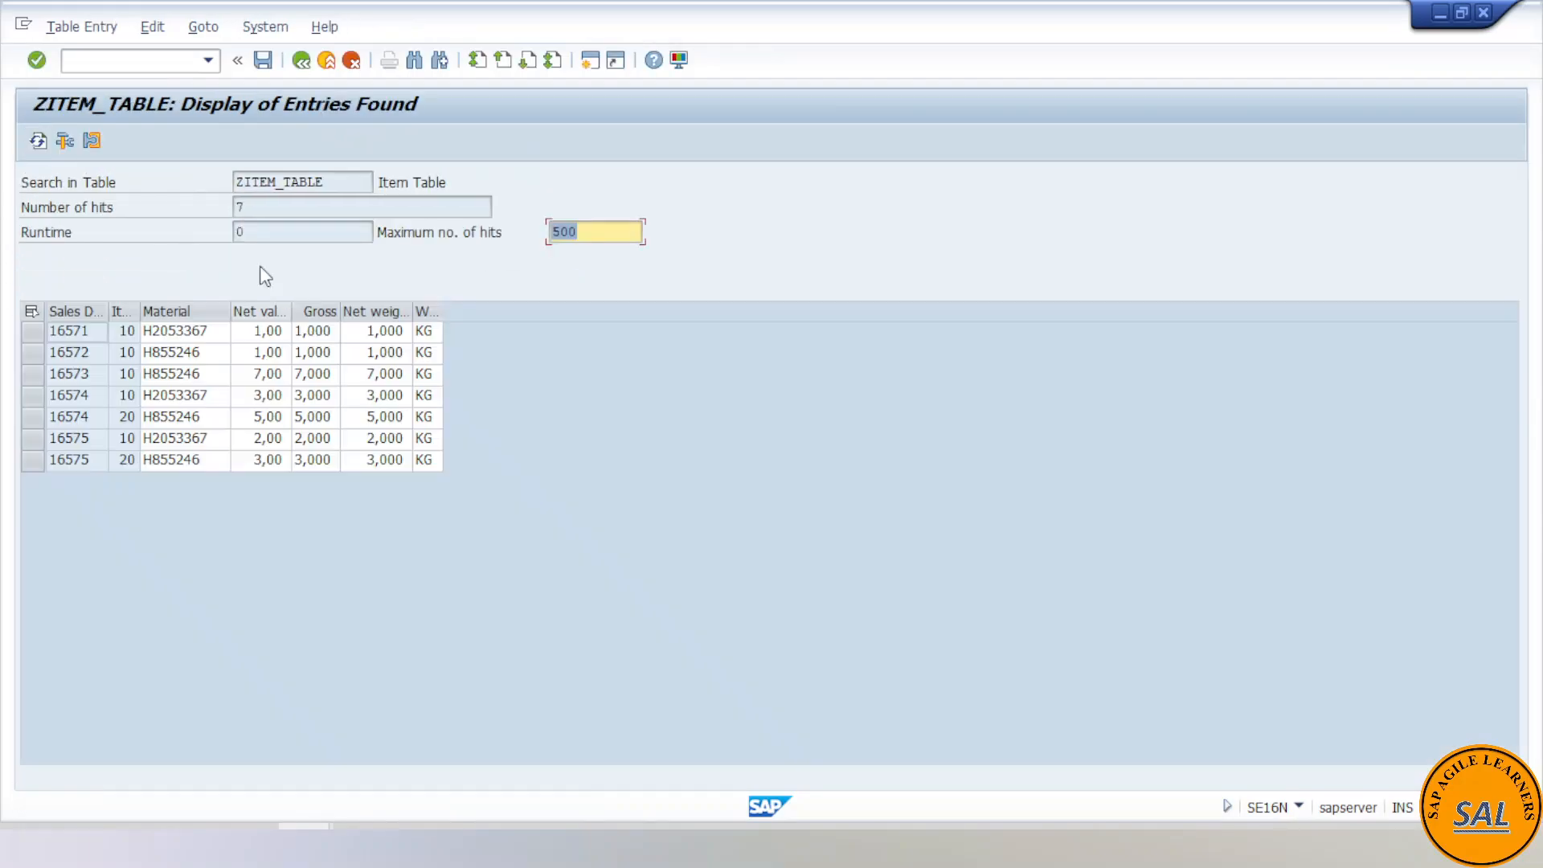
left_click(231, 312)
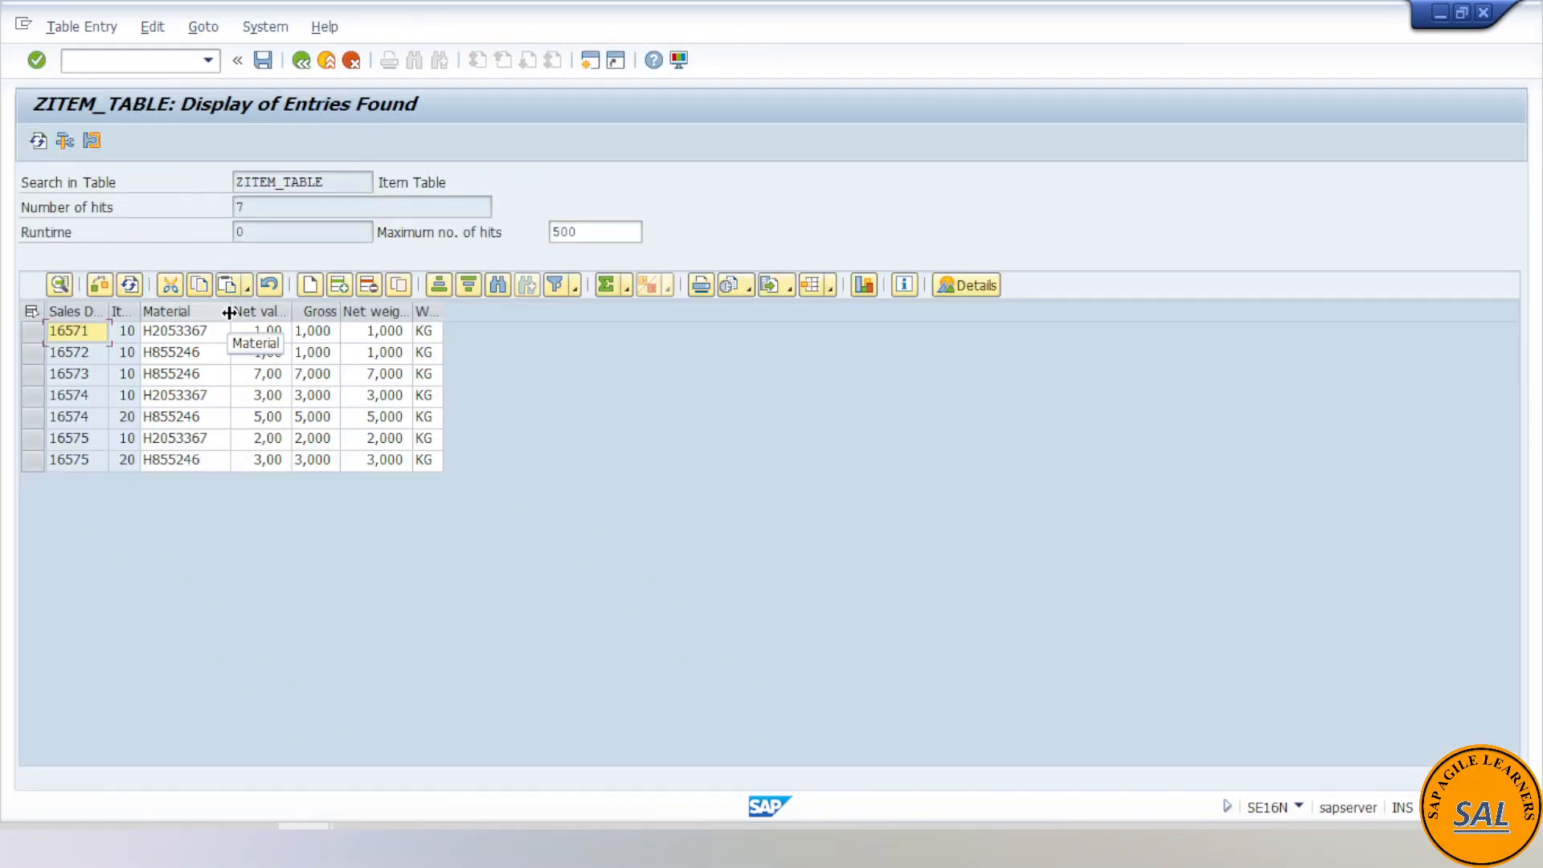
left_click_drag(292, 310, 397, 310)
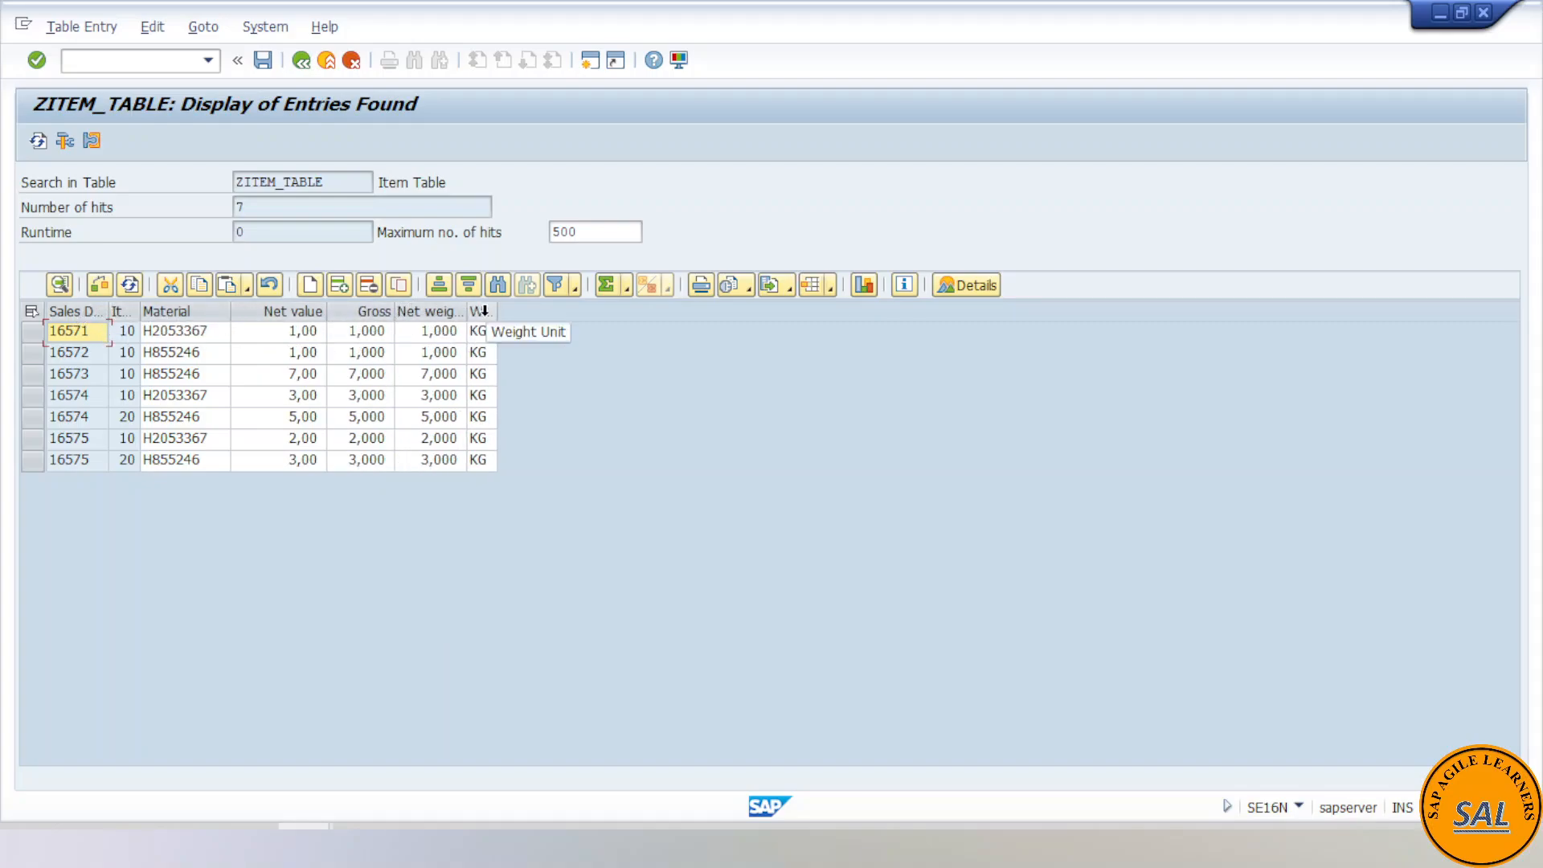
- Return to General Table Display, turn Technical Name as Column Heading back on, and display the ZITEM_TABLE entries
left_click(307, 68)
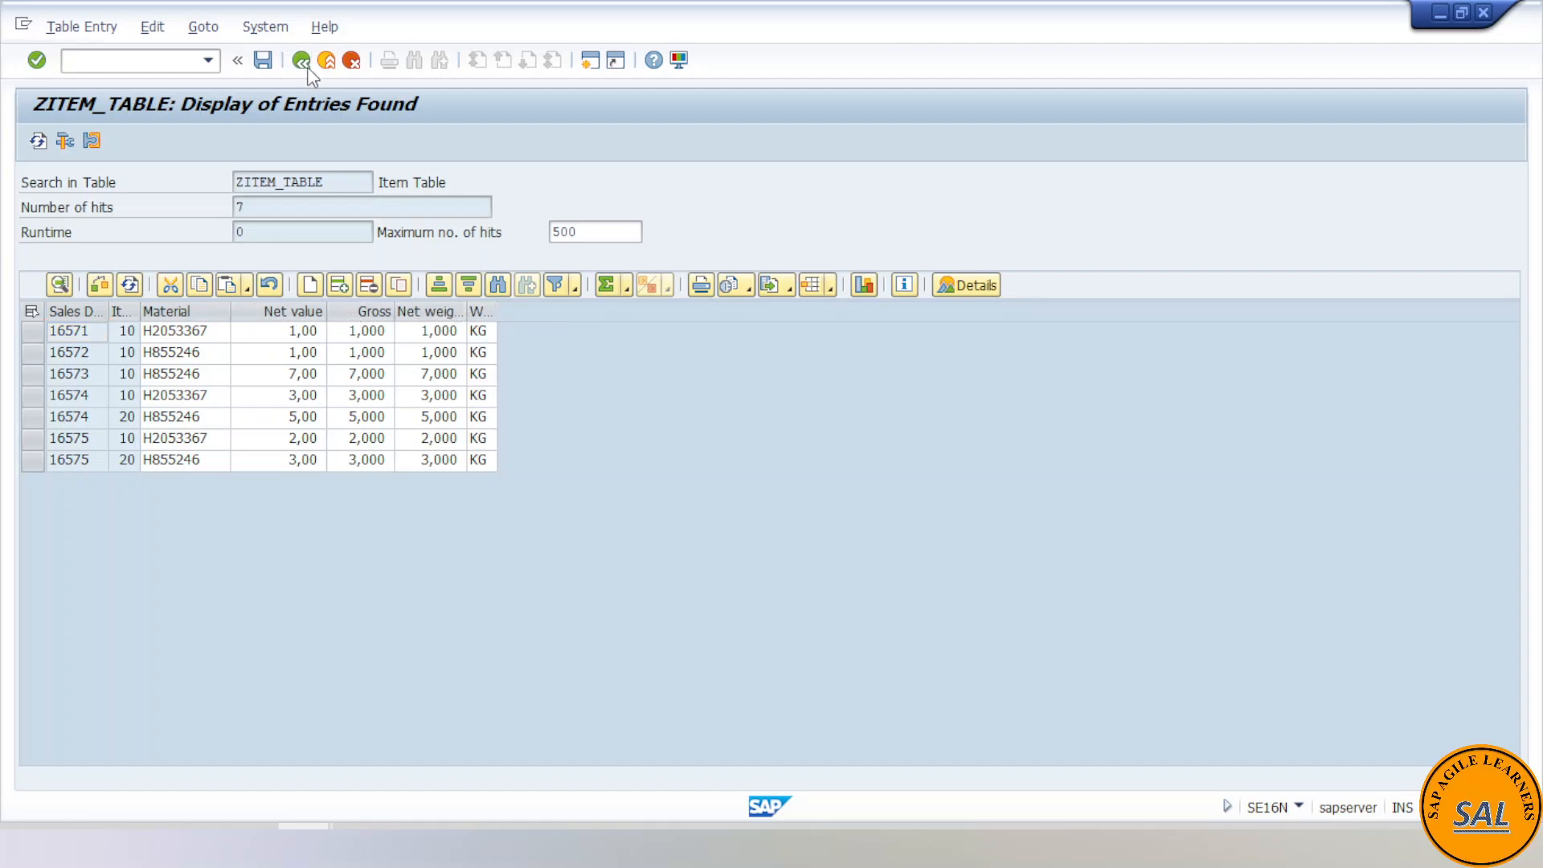
left_click(523, 143)
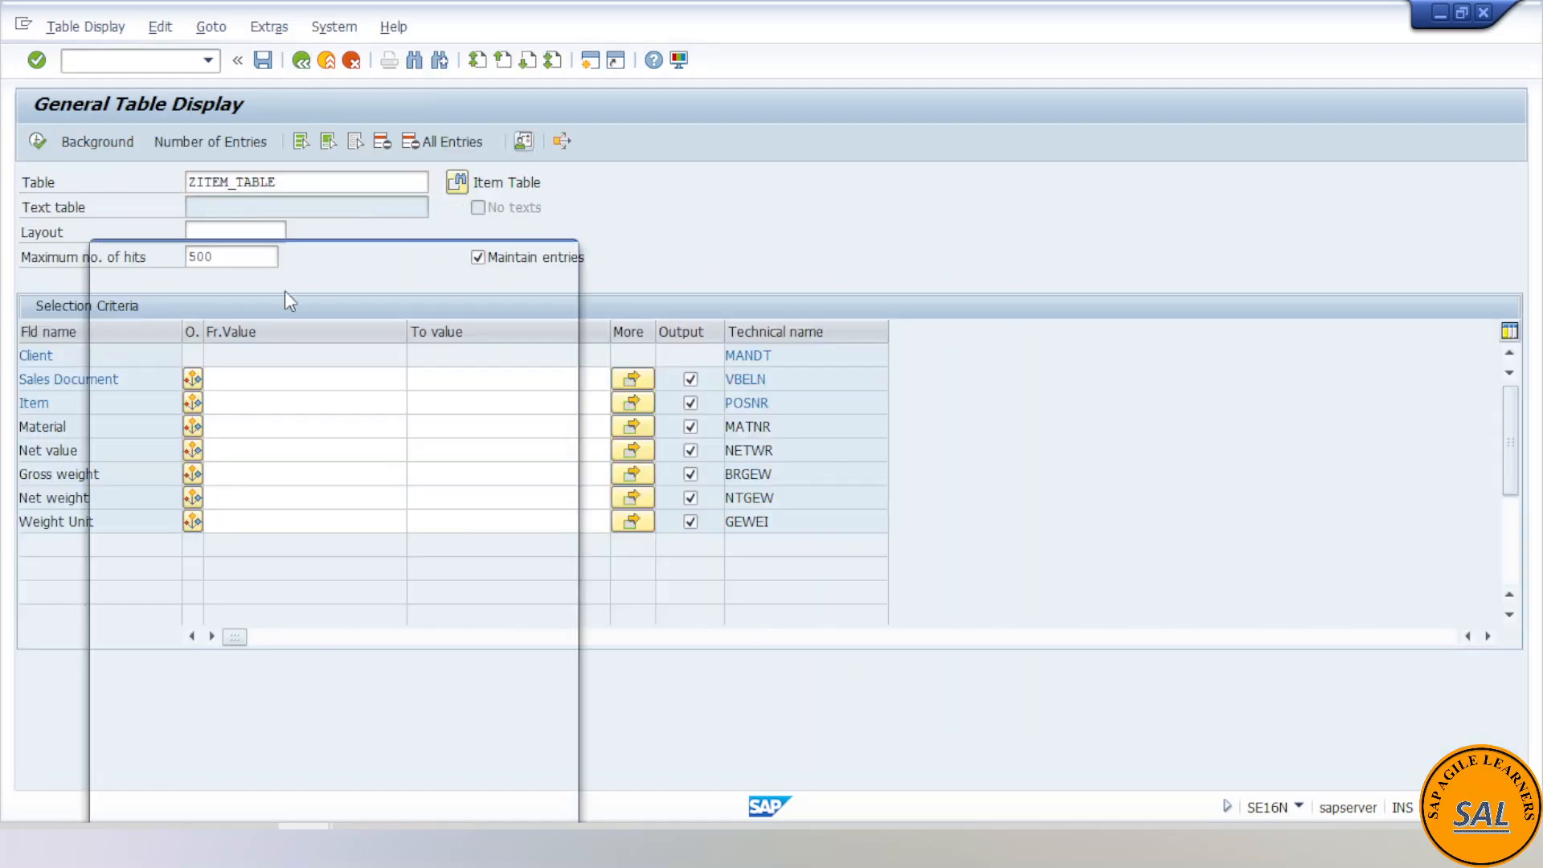
left_click(192, 316)
left_click(458, 803)
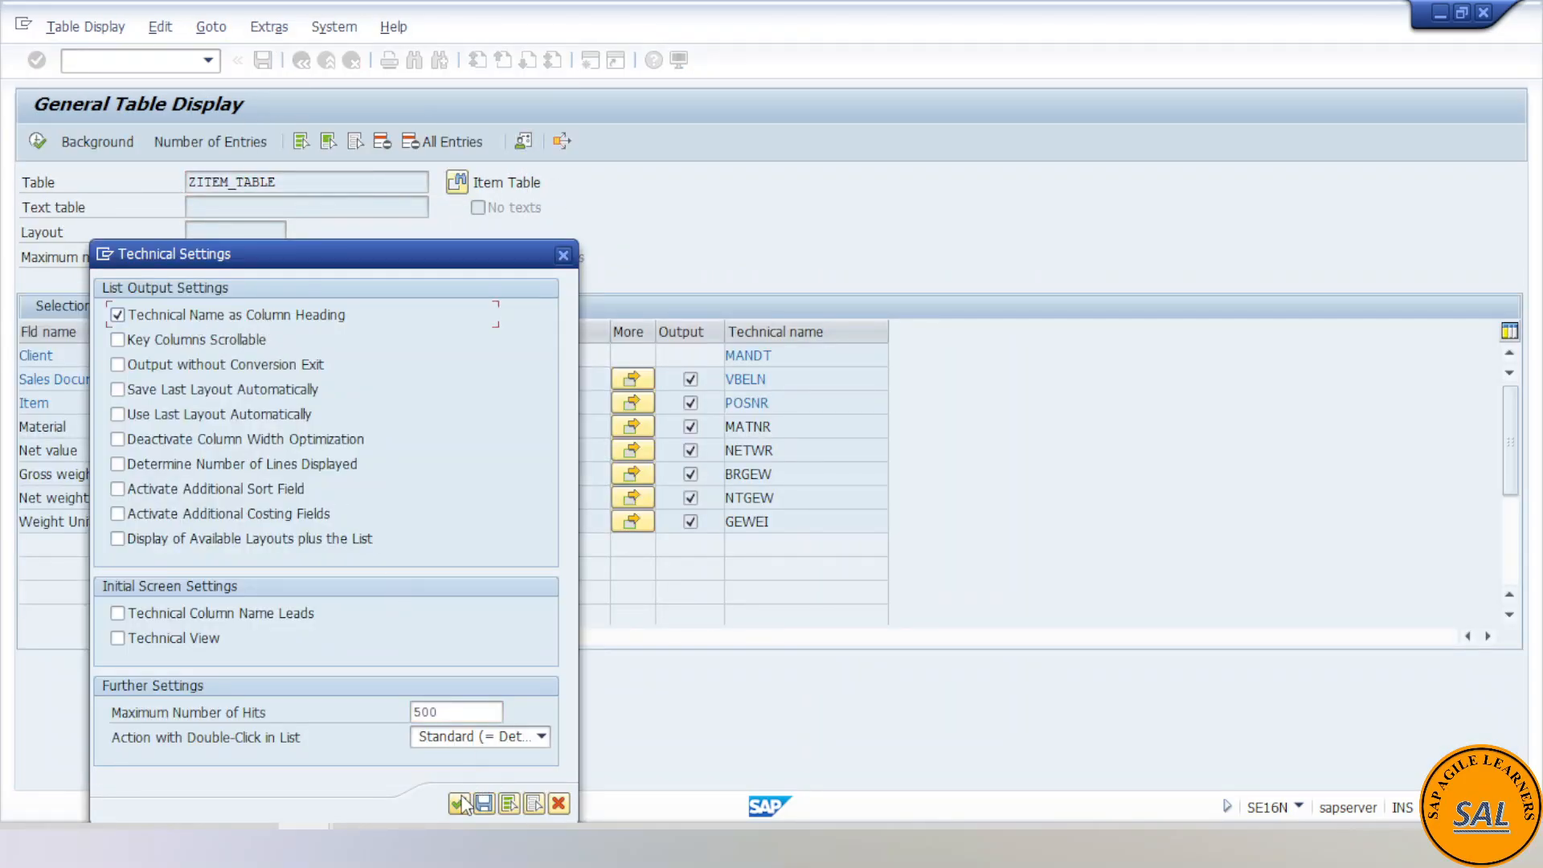
left_click(38, 143)
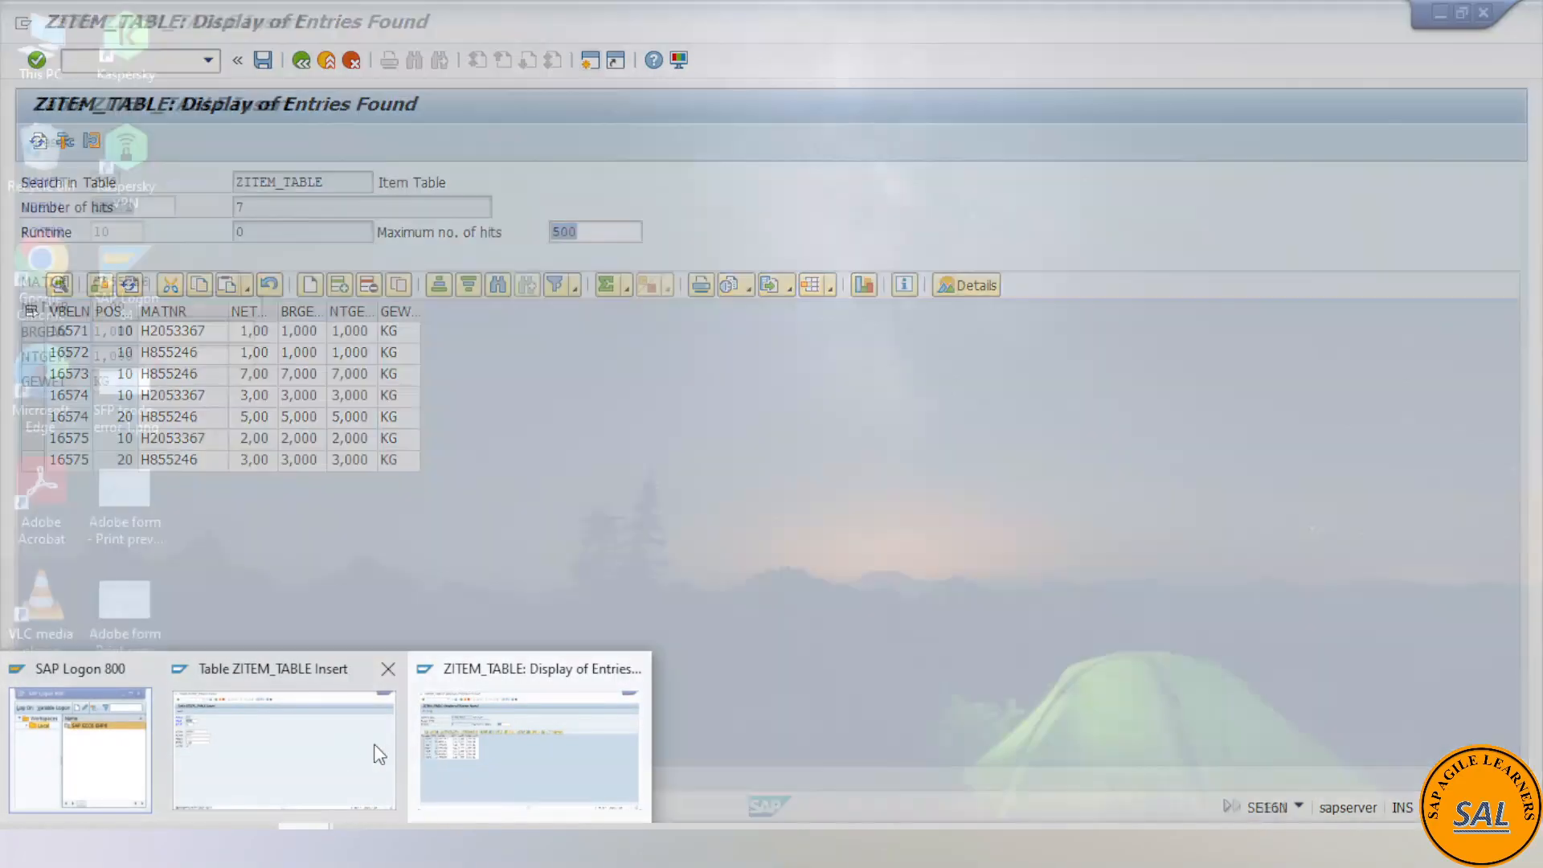
- Switch to the SE11 session, return from the insert screen to the ZITEM_TABLE definition, and display all its table contents
left_click(379, 751)
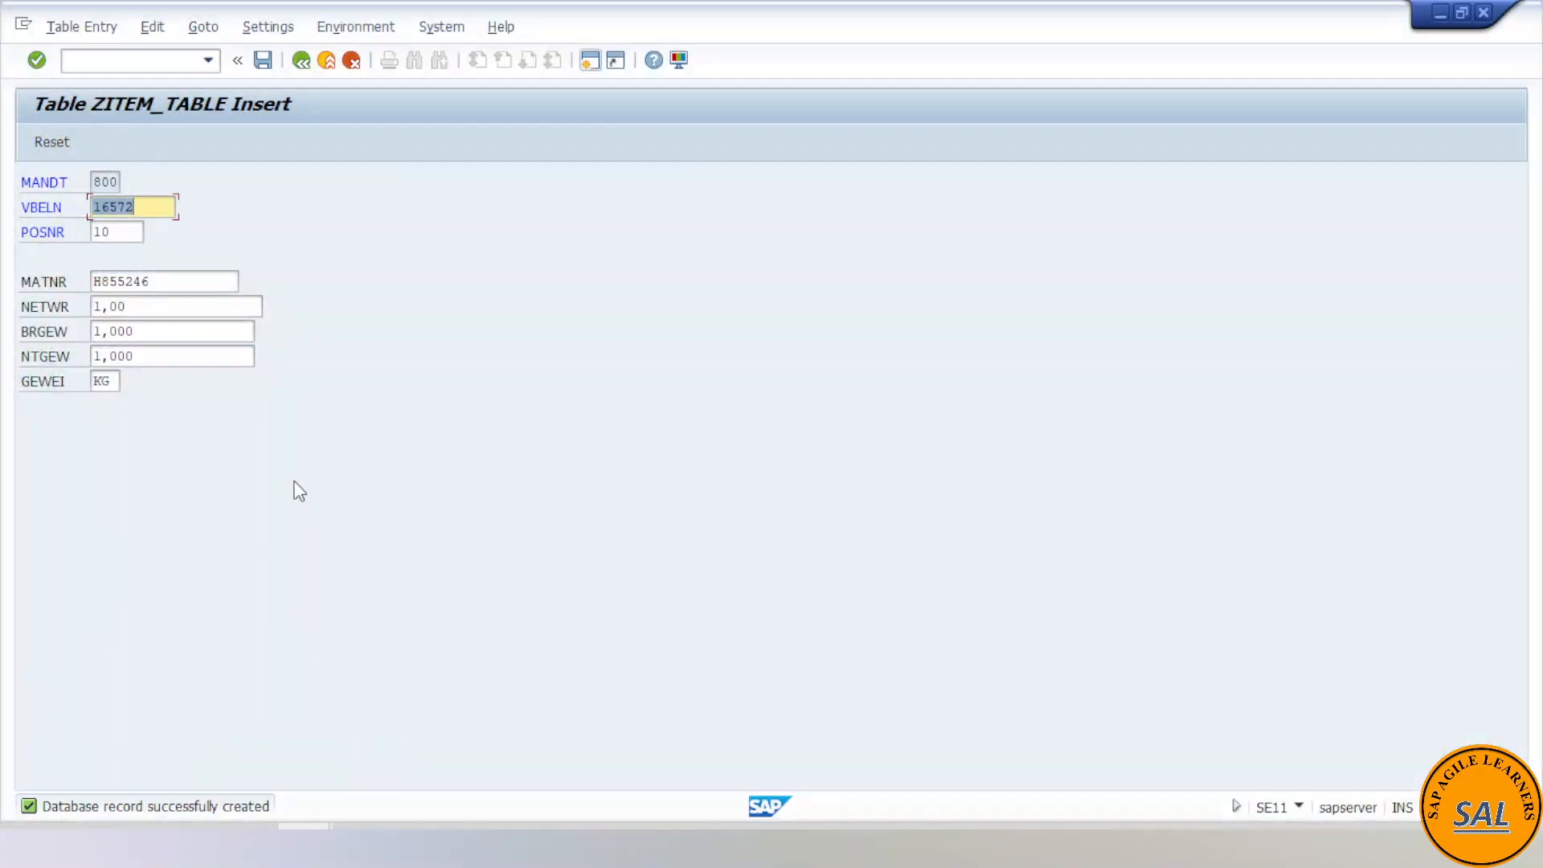
left_click(301, 62)
left_click(435, 142)
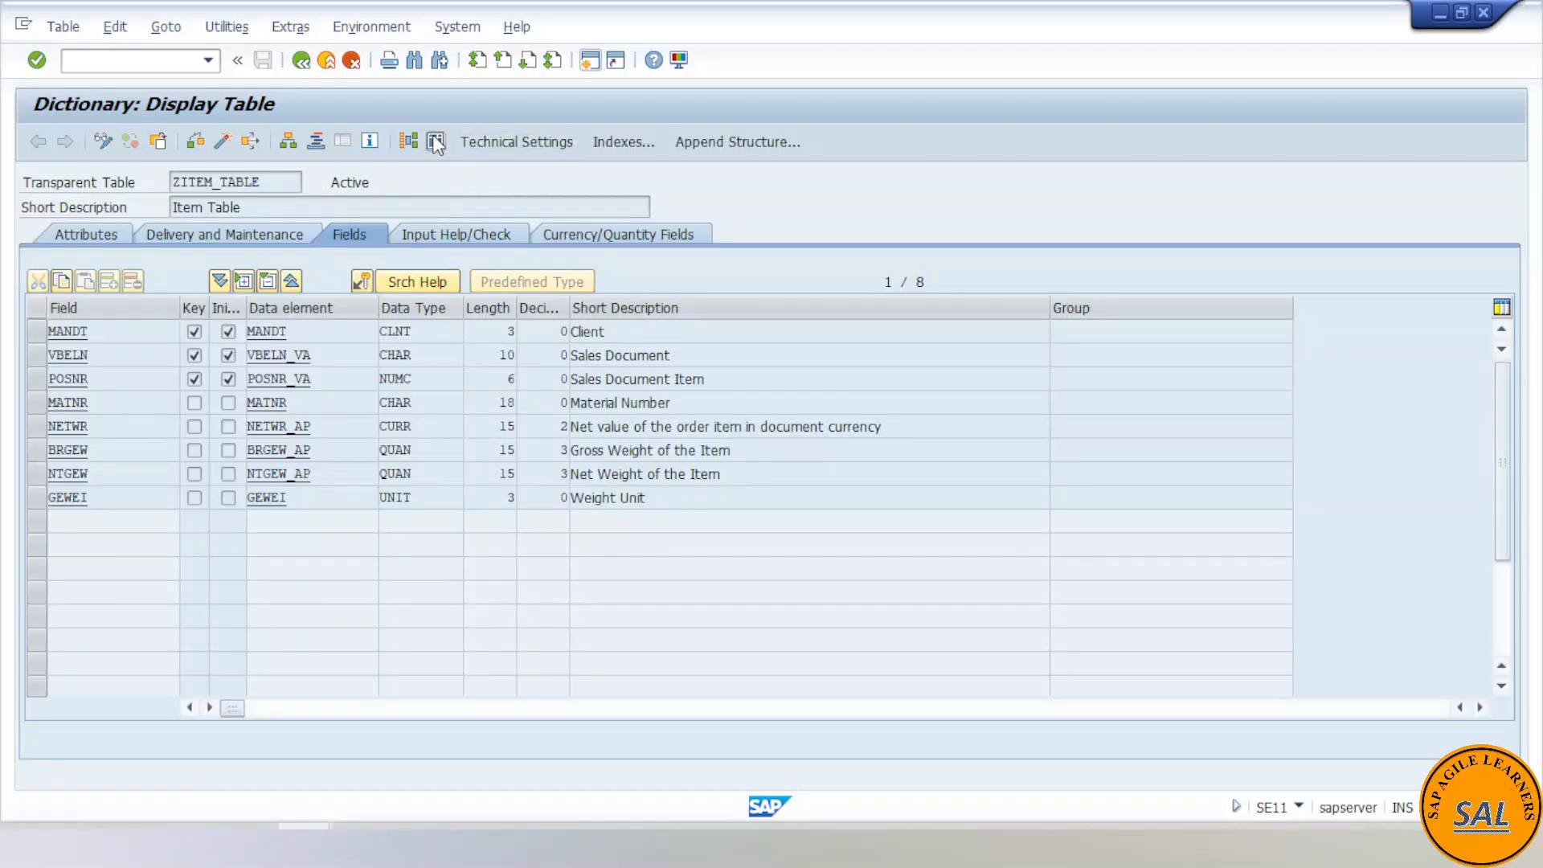
left_click(40, 142)
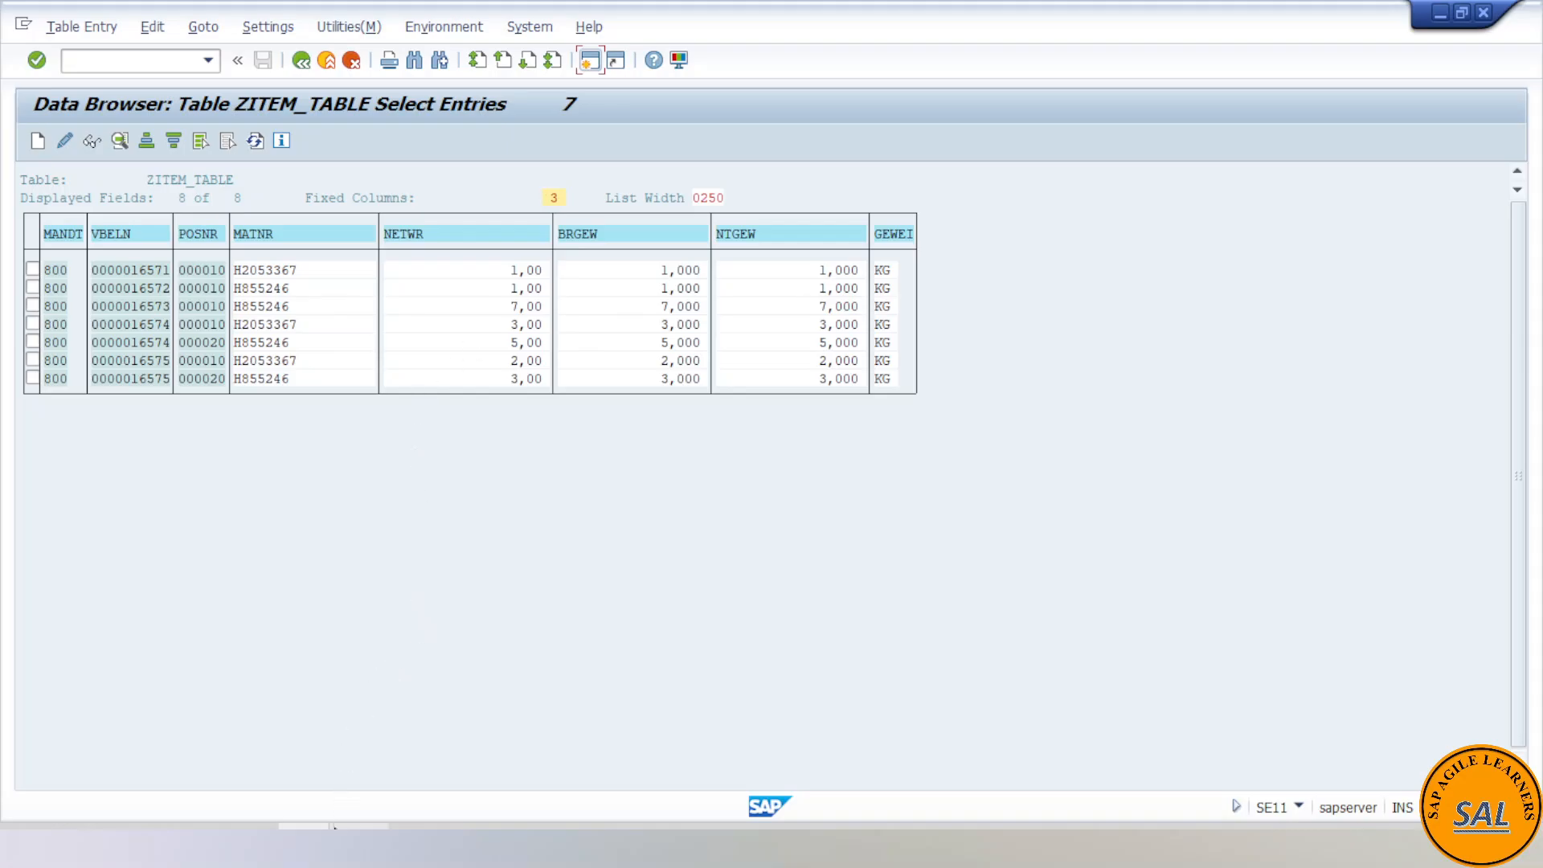
- Switch to the Learning ABAP.xlsx workbook in Excel and review the header and item table definitions with their sample records
left_click(361, 845)
left_click(648, 696)
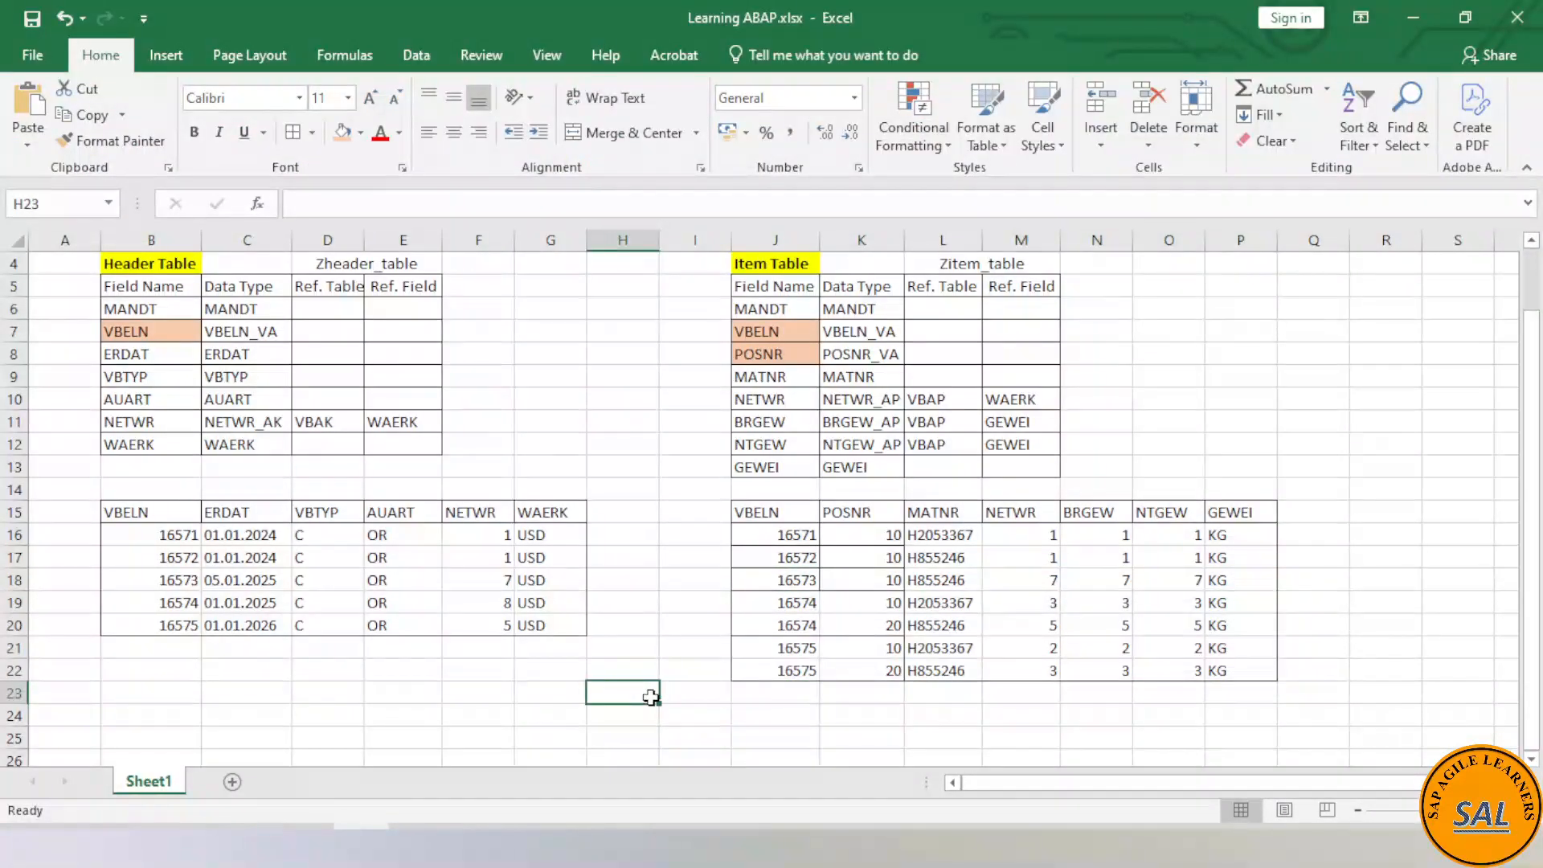
left_click(641, 609)
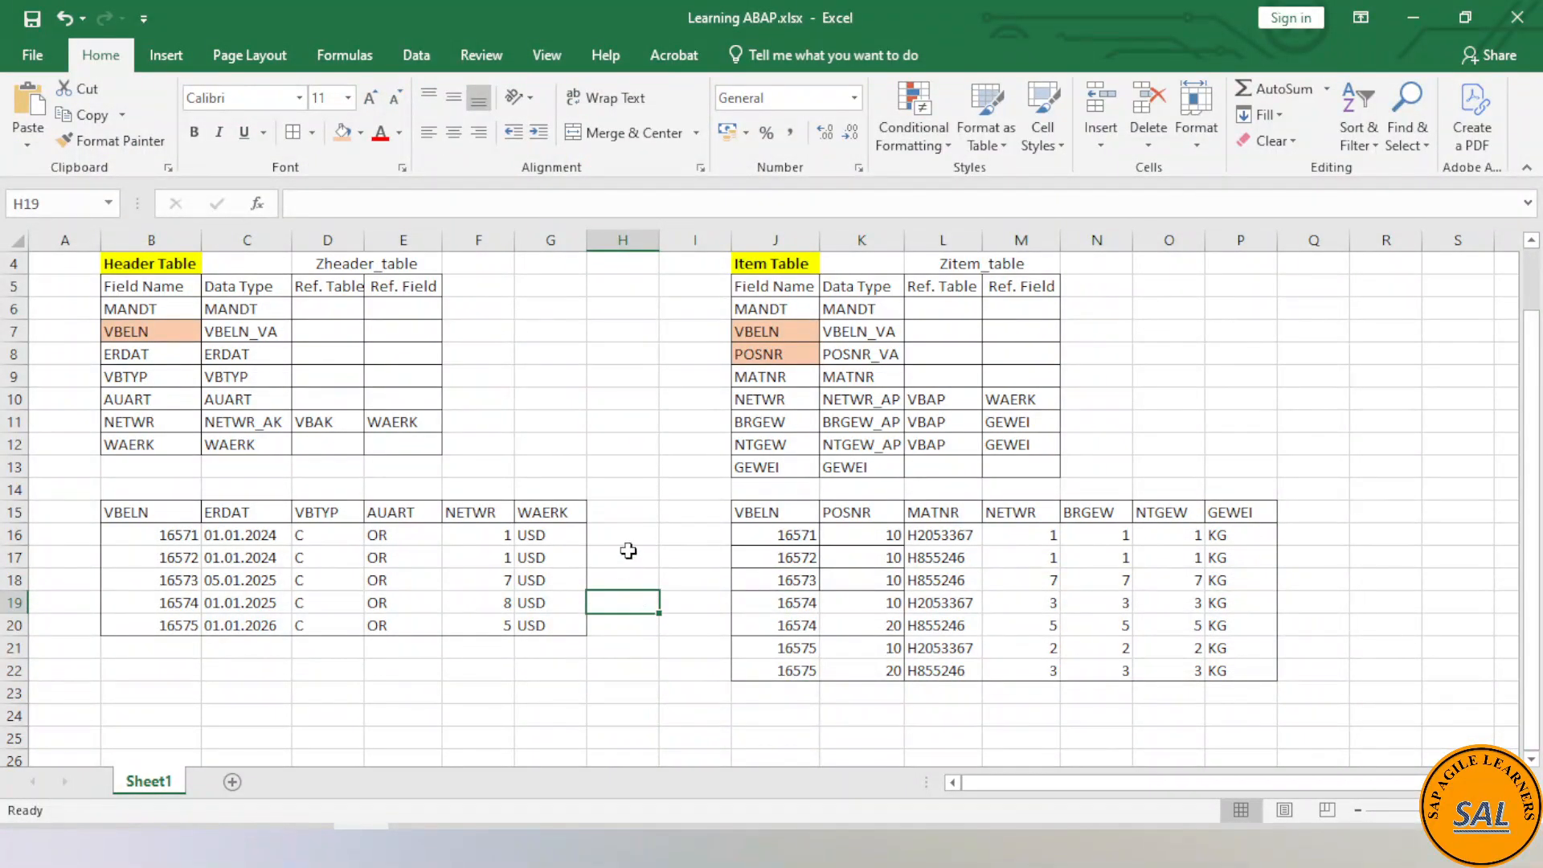
left_click(620, 471)
left_click(614, 402)
scroll(385, 382, "up", 1)
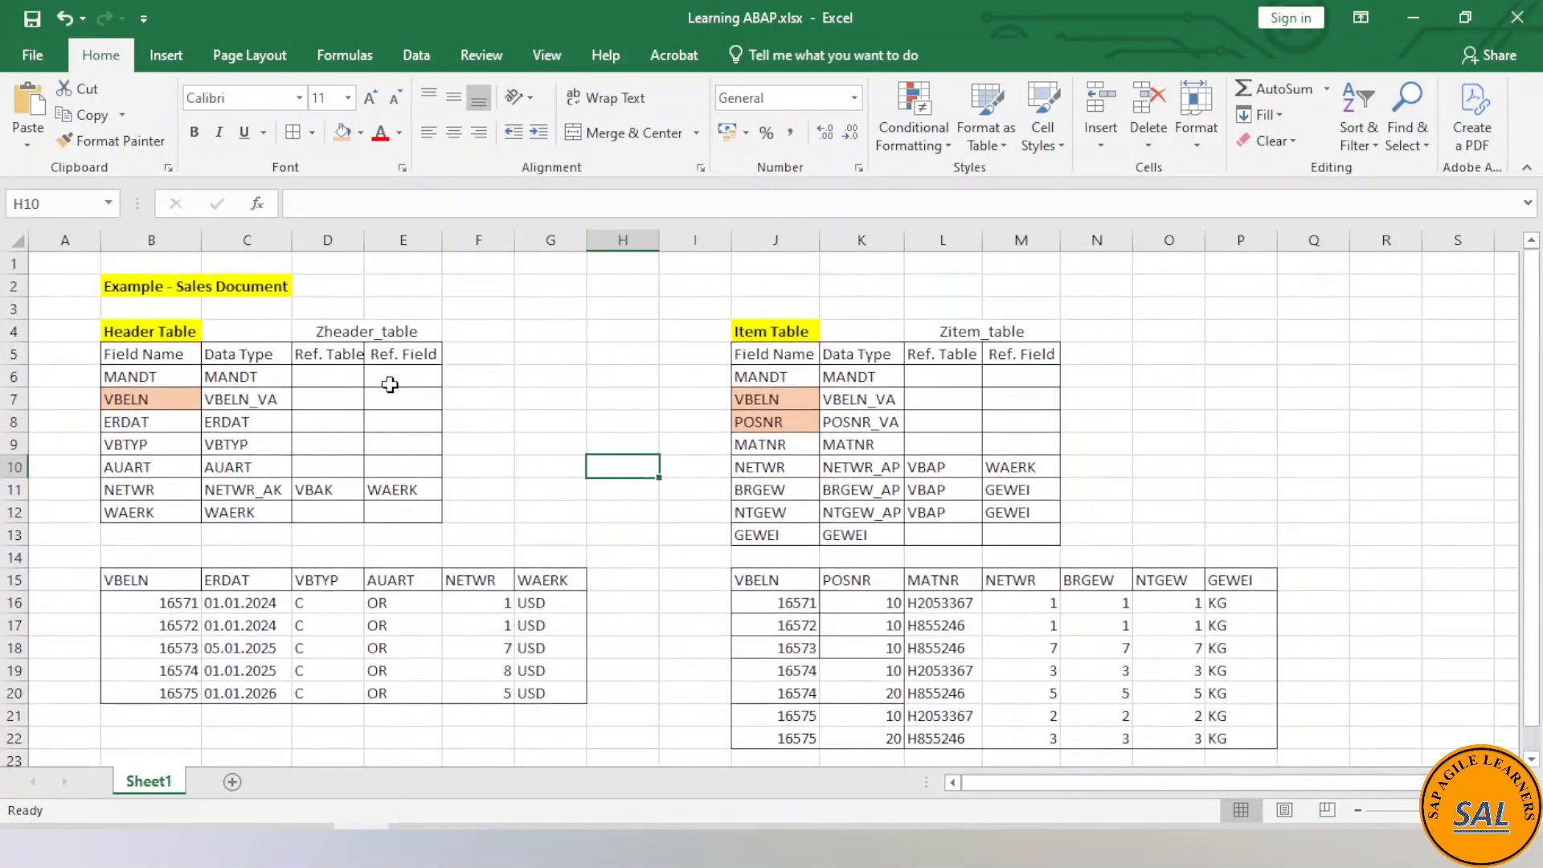
left_click(254, 356)
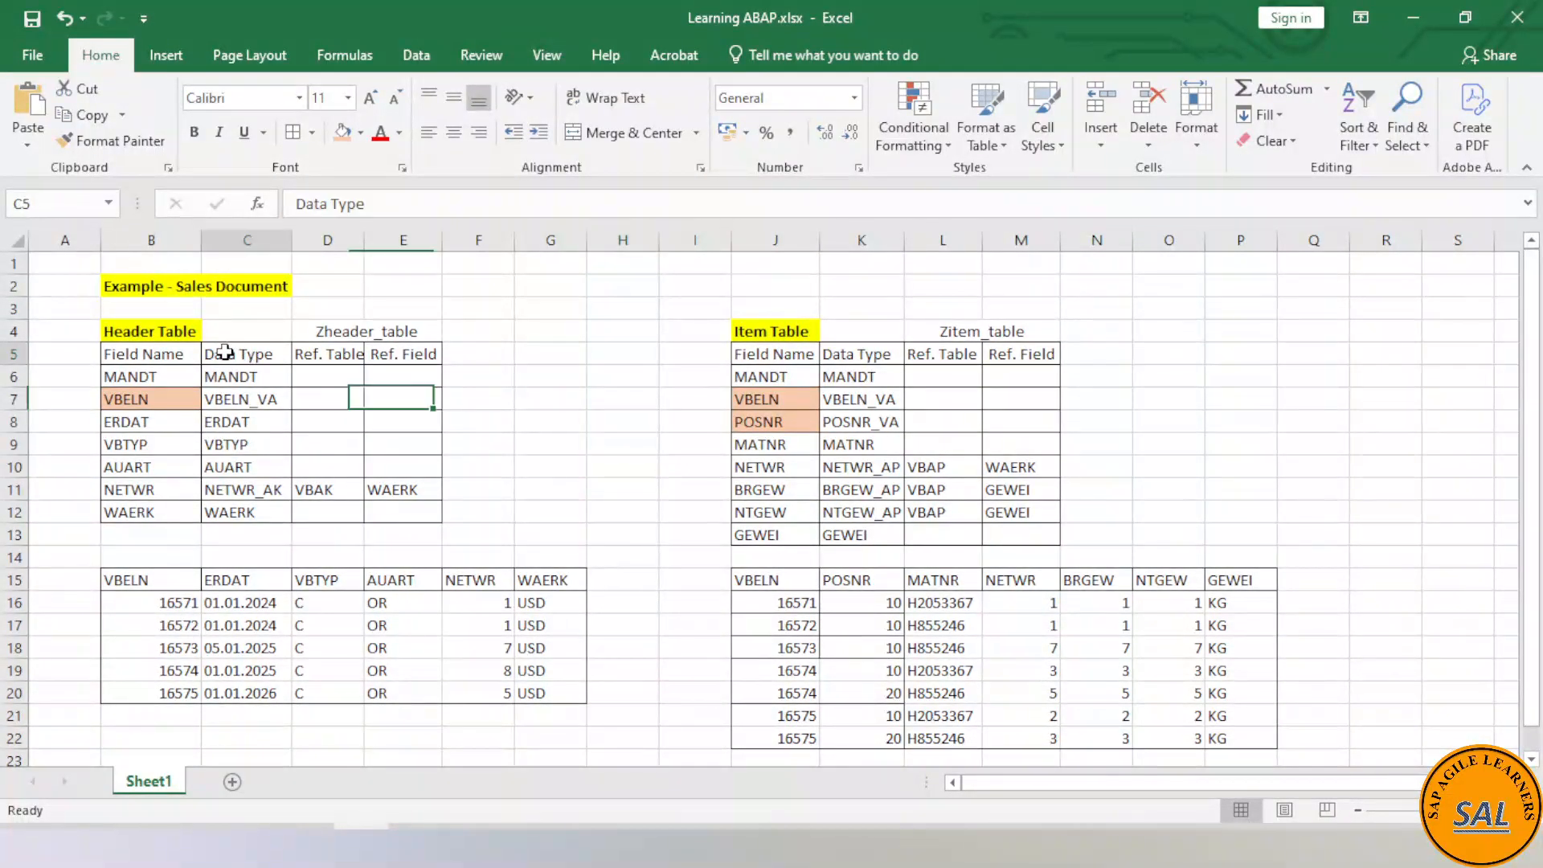
left_click(902, 335)
- Switch back to the SE11 session and return from the ZITEM_TABLE entry list to its Dictionary table definition
left_click(304, 827)
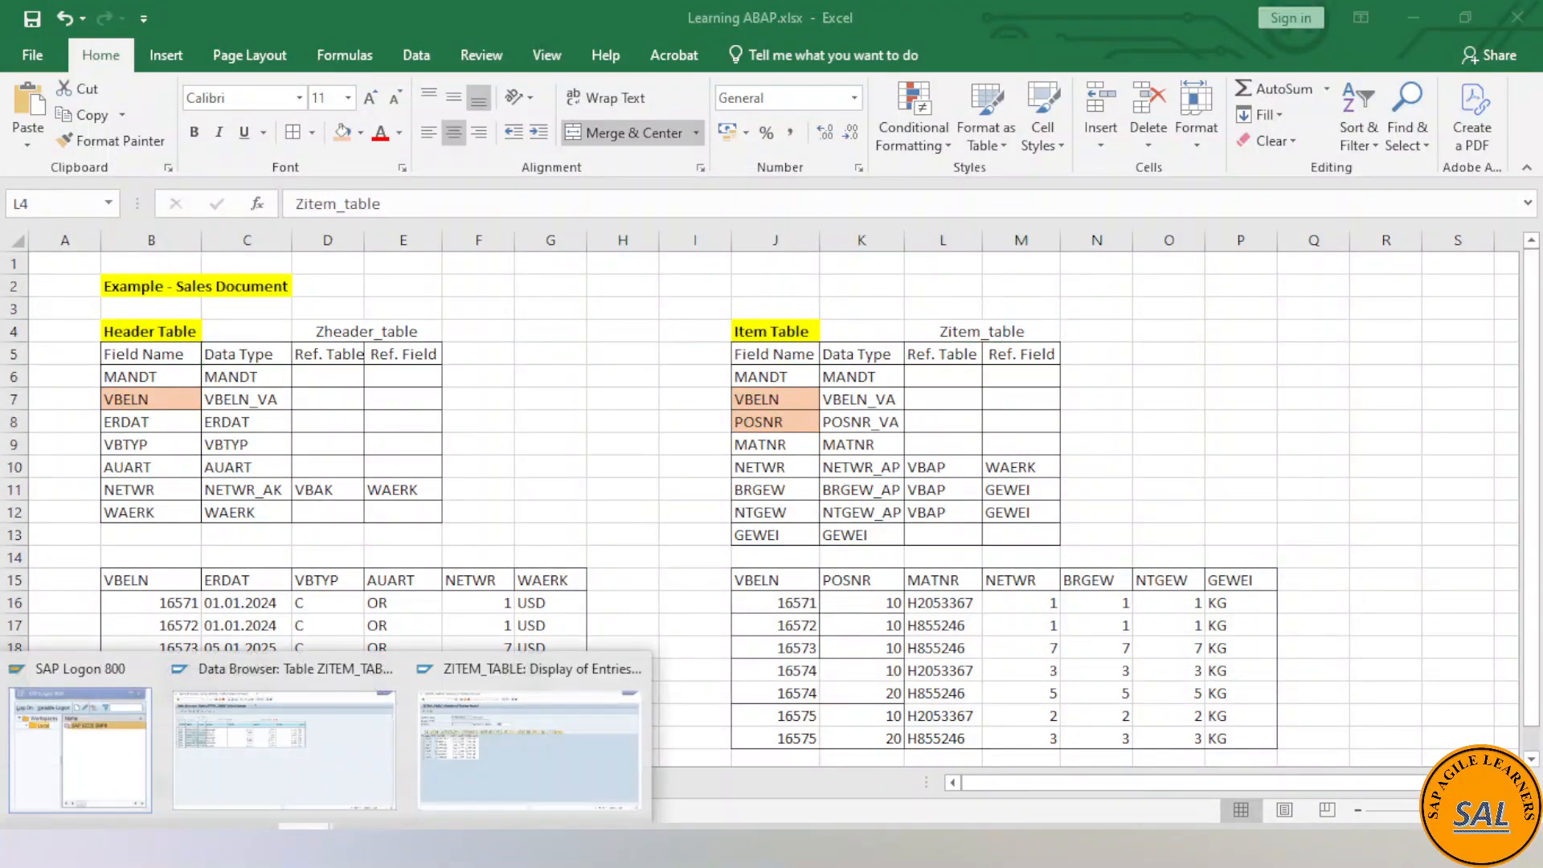
left_click(305, 765)
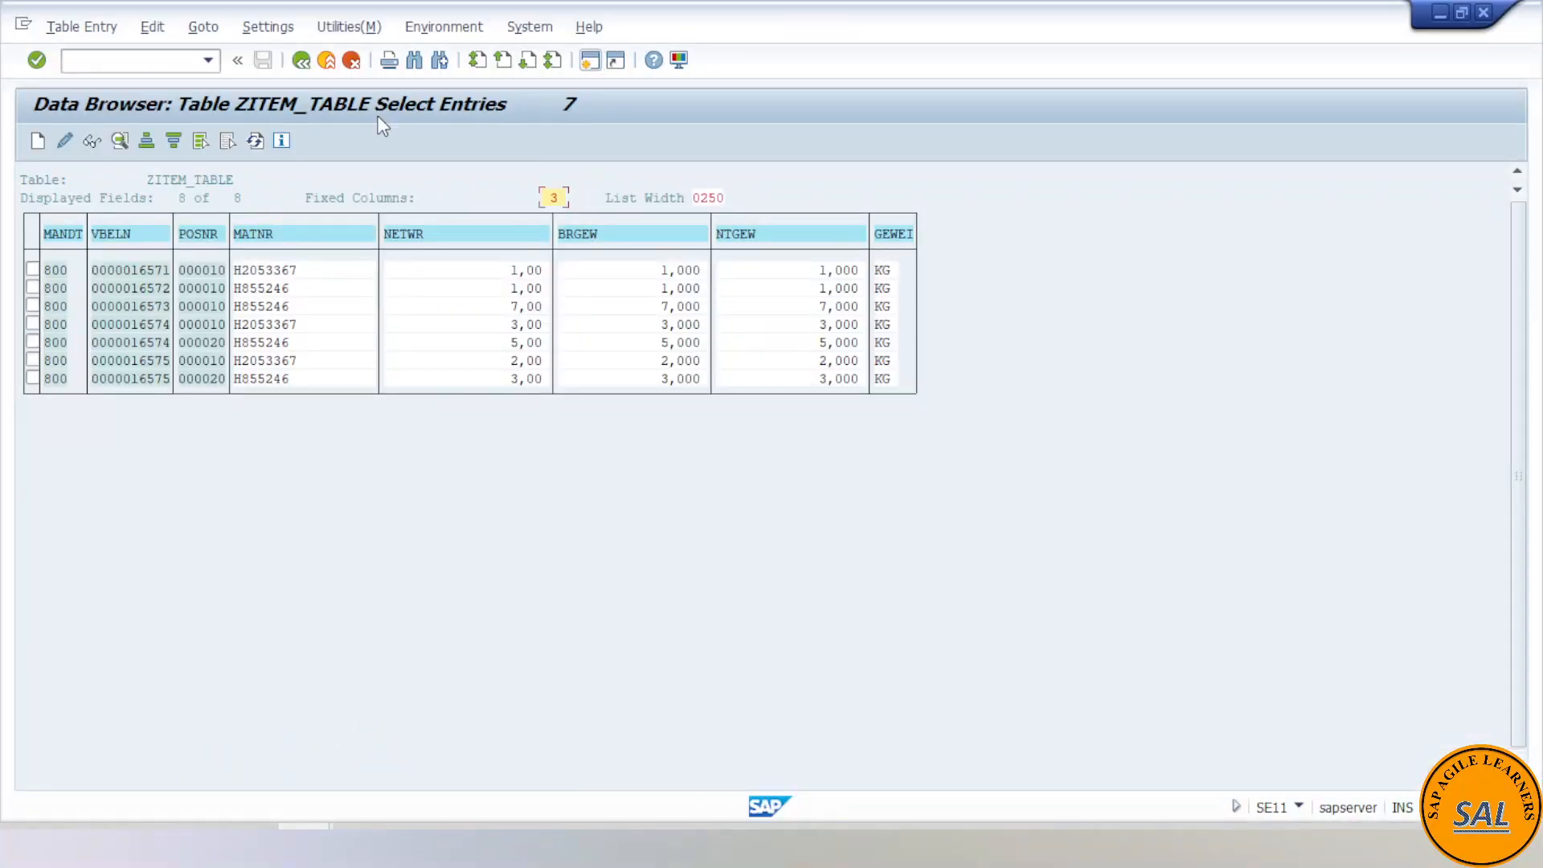
left_click(306, 64)
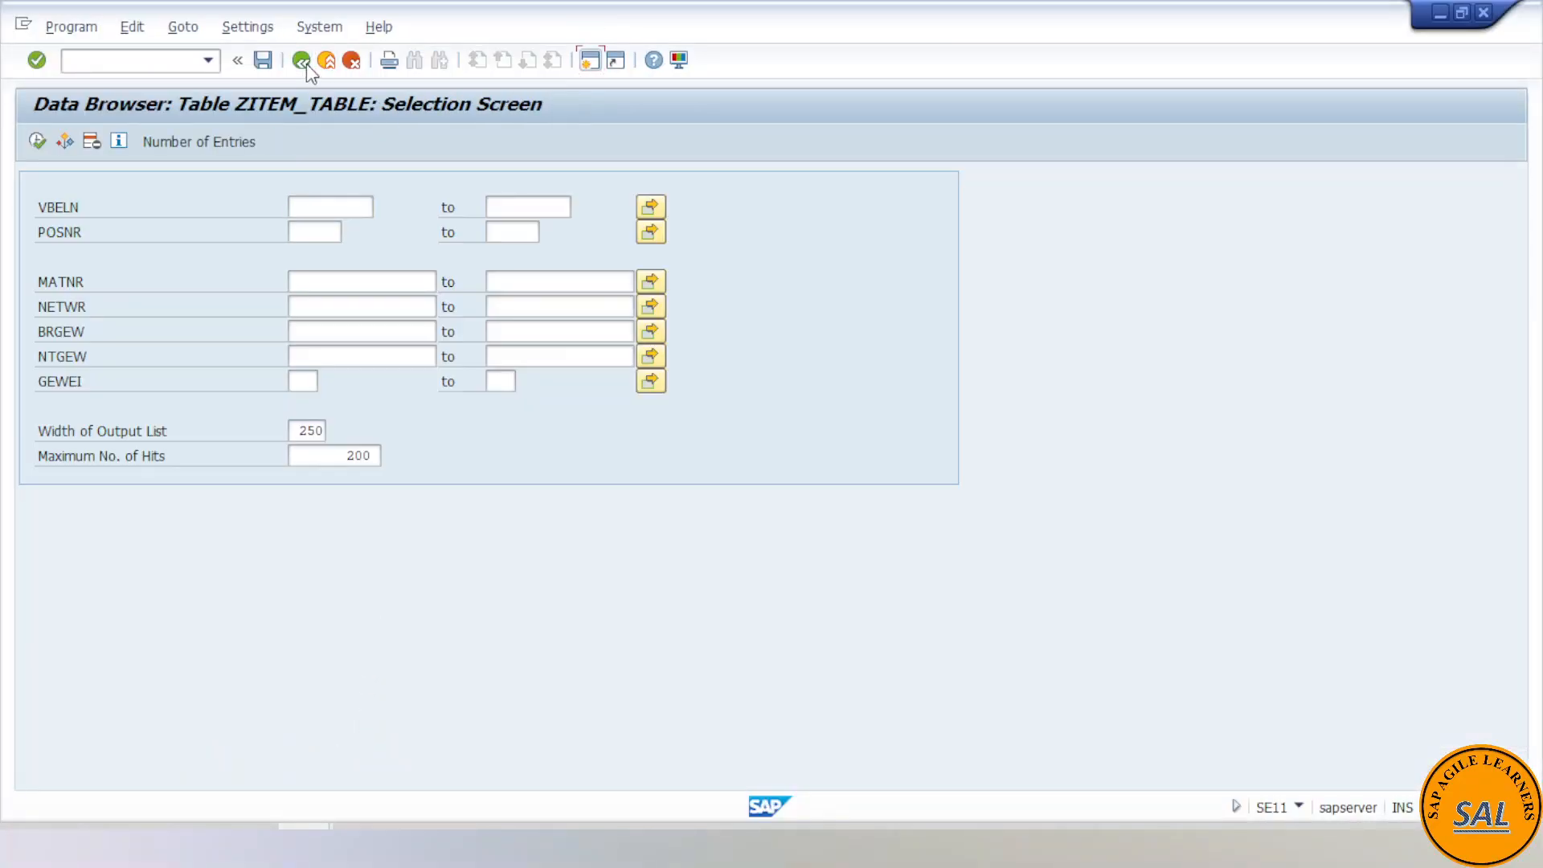
left_click(306, 65)
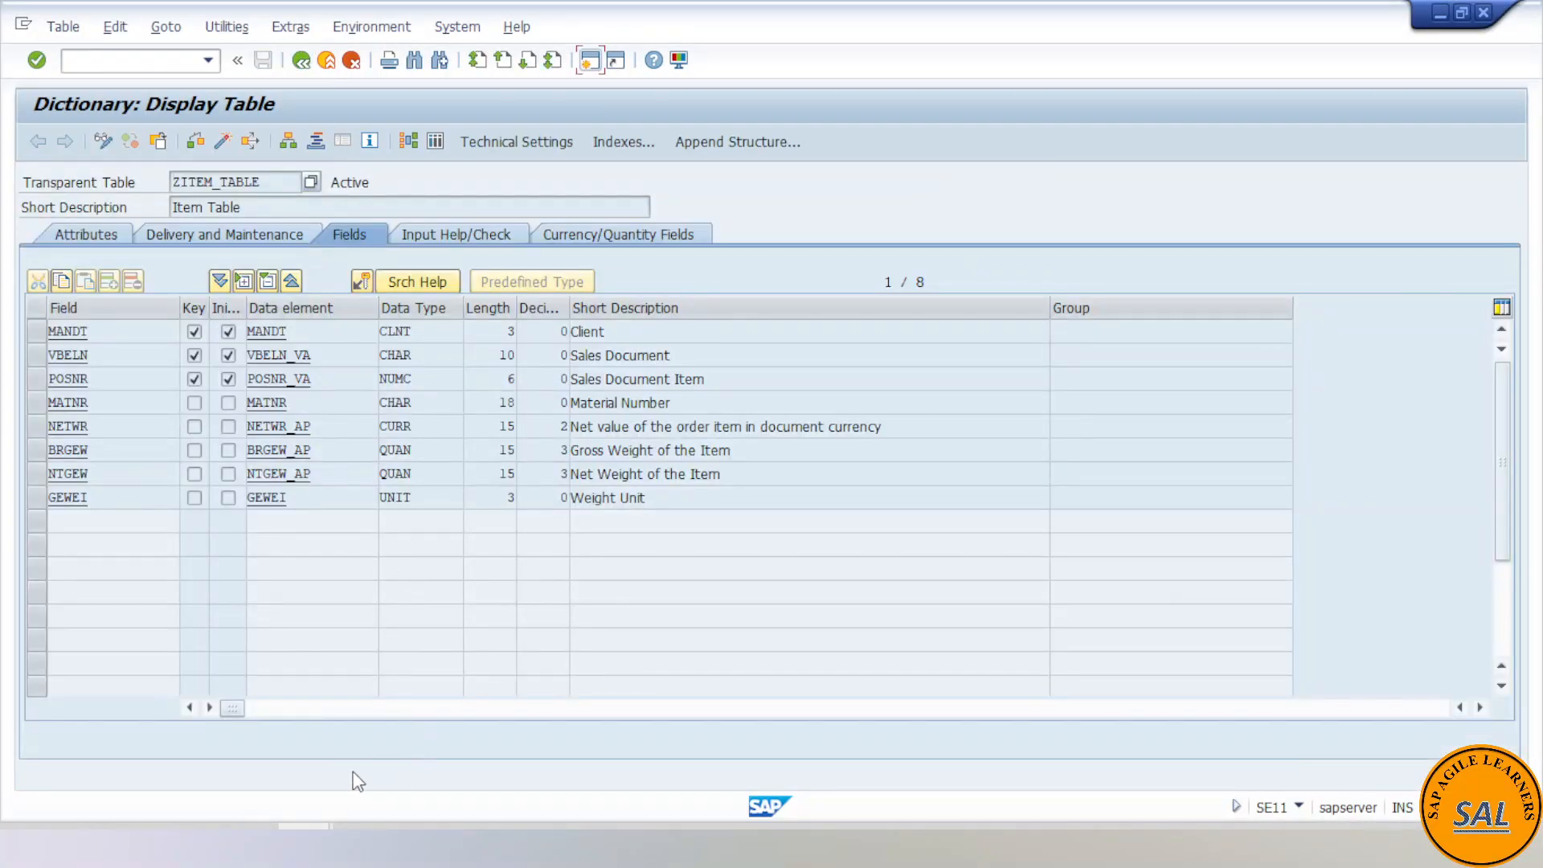